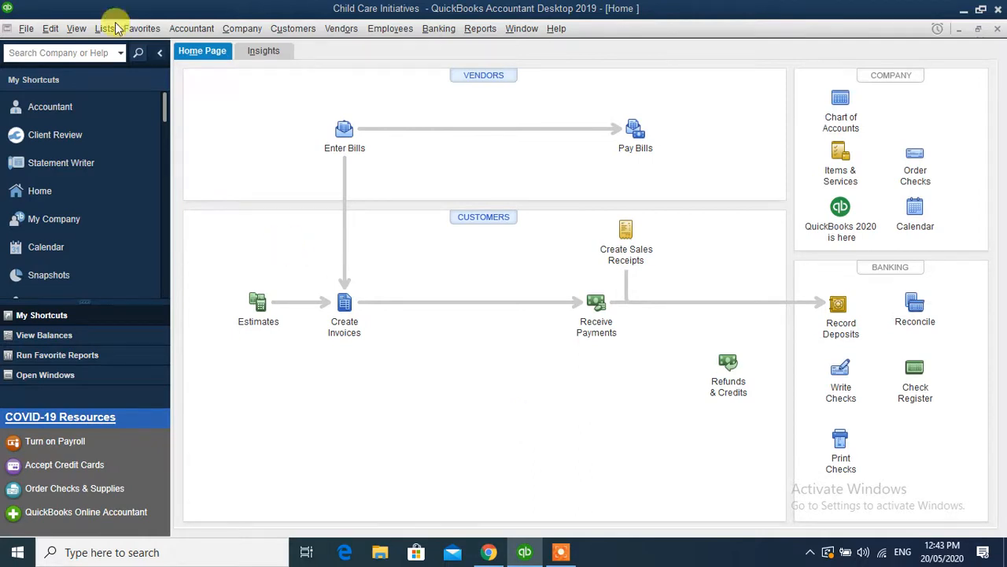
- Look through the chart of accounts and return to the home page
{"action": "left_click", "coordinate": [105, 30]}
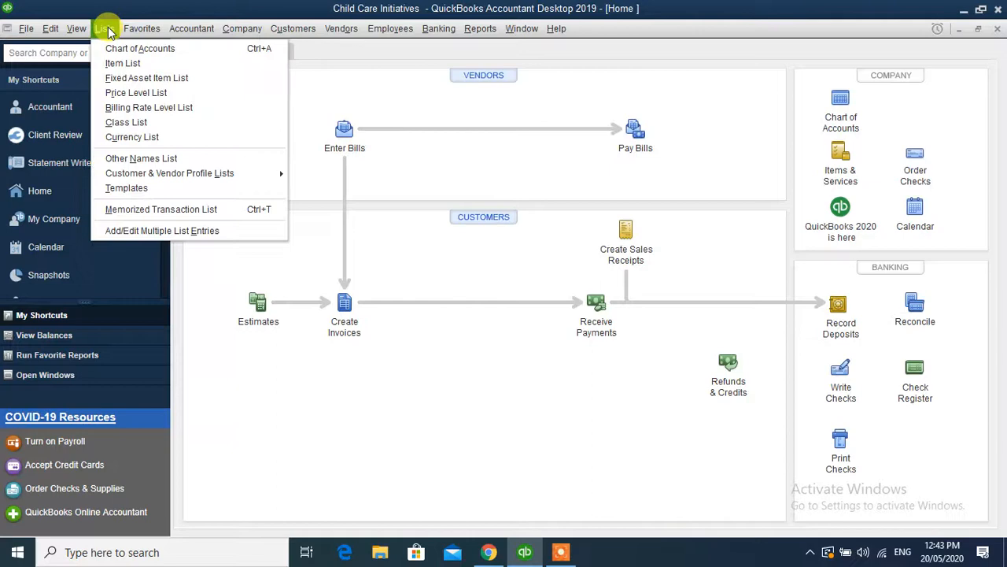
{"action": "left_click", "coordinate": [147, 52]}
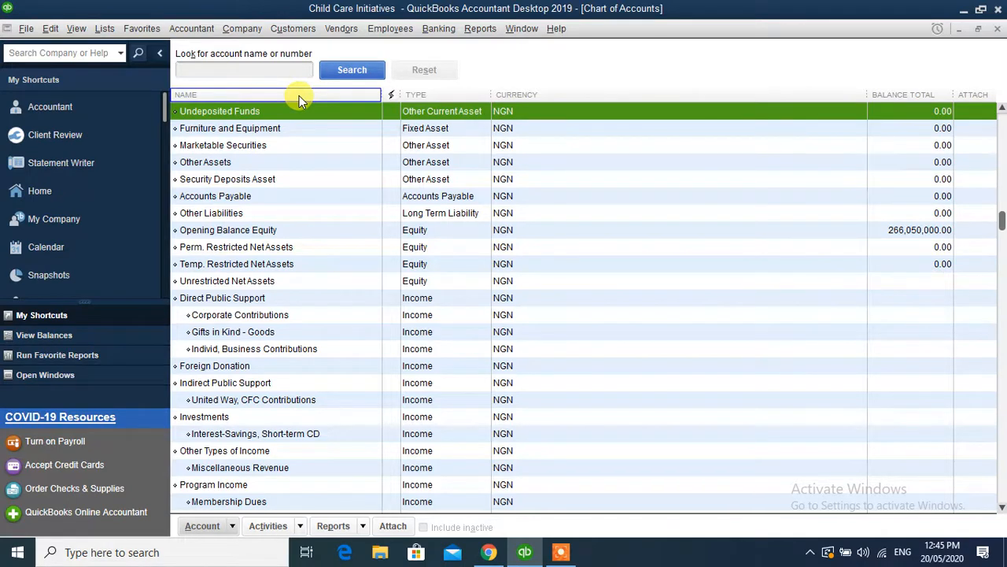
{"action": "left_click", "coordinate": [50, 191]}
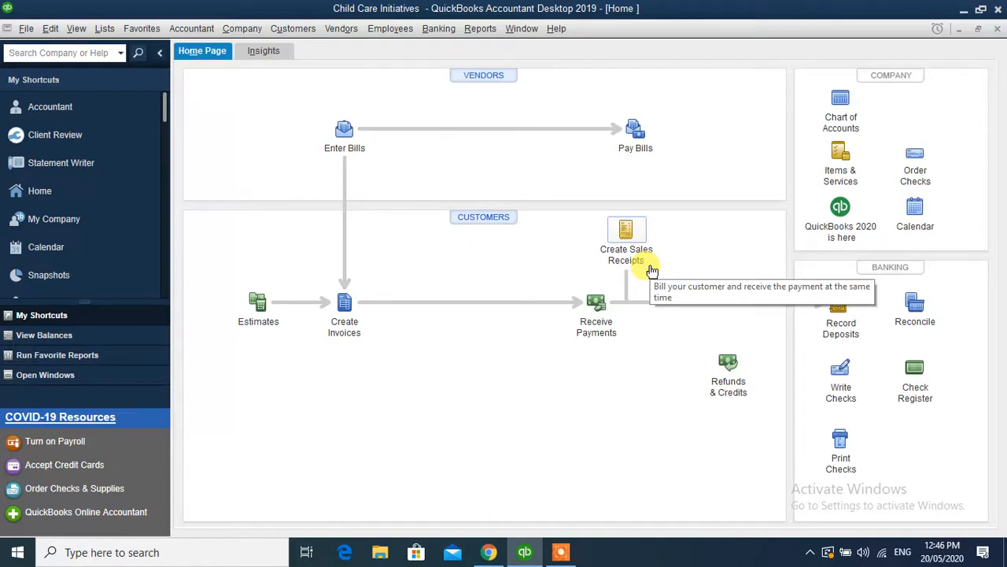
- Open the layout customization of a sales receipt and change the form's default title to Fund Receipt
{"action": "left_click", "coordinate": [628, 233]}
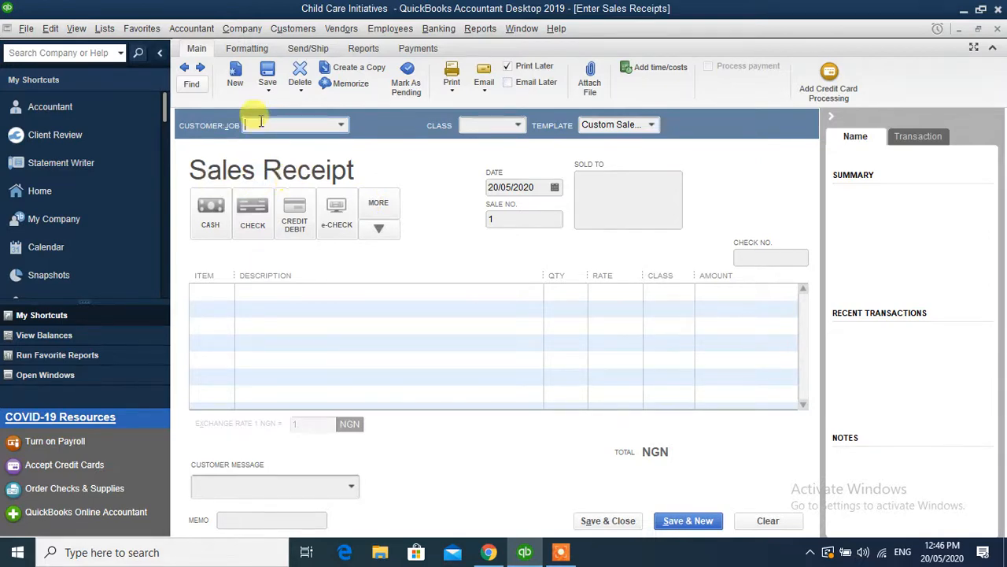
{"action": "left_click", "coordinate": [242, 49]}
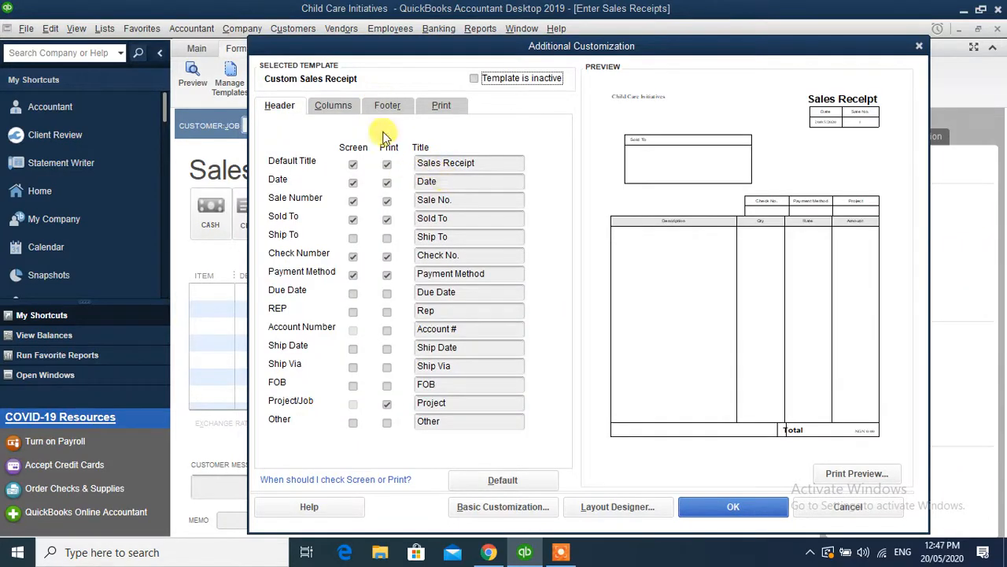
{"action": "left_click", "coordinate": [481, 162]}
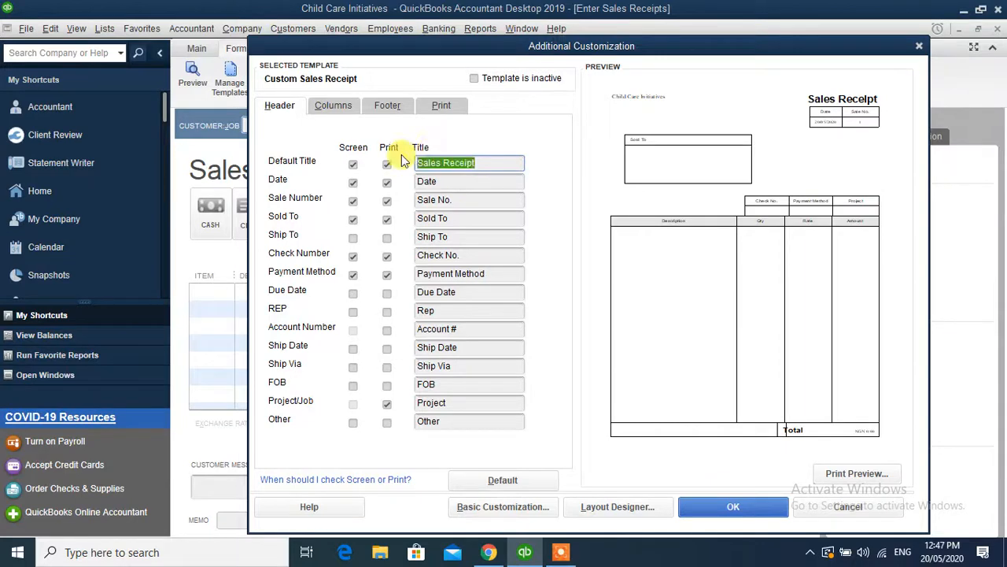
{"action": "type", "text": "DOna"}
{"action": "key", "text": "BackSpace"}
{"action": "key", "text": "BackSpace"}
{"action": "key", "text": "BackSpace"}
{"action": "type", "text": "ona"}
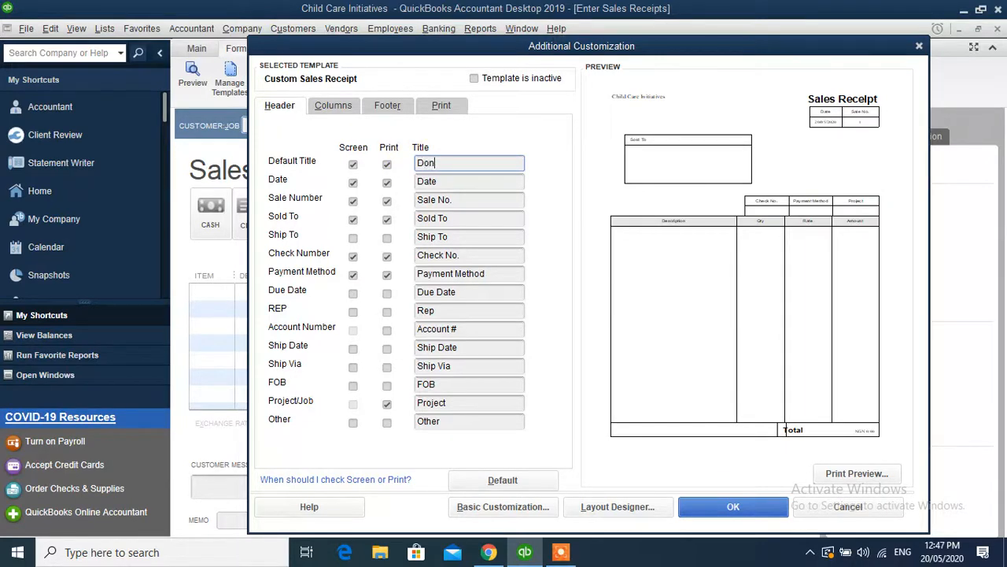
{"action": "key", "text": "BackSpace"}
{"action": "key", "text": "BackSpace"}
{"action": "key", "text": "BackSpace"}
{"action": "key", "text": "BackSpace"}
{"action": "type", "text": "Receit"}
{"action": "key", "text": "BackSpace"}
{"action": "type", "text": "pt"}
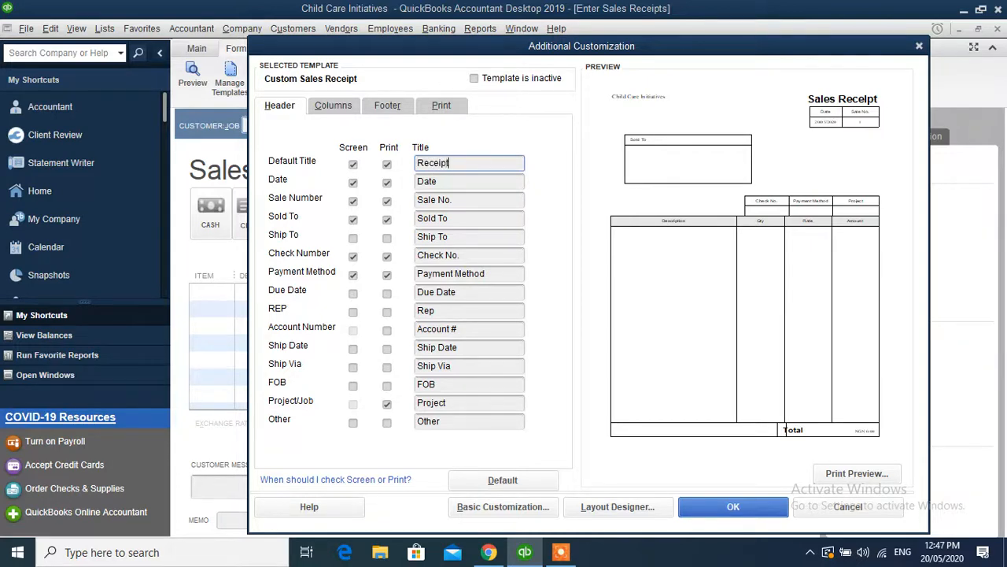
{"action": "left_click", "coordinate": [420, 163]}
{"action": "type", "text": "Fund"}
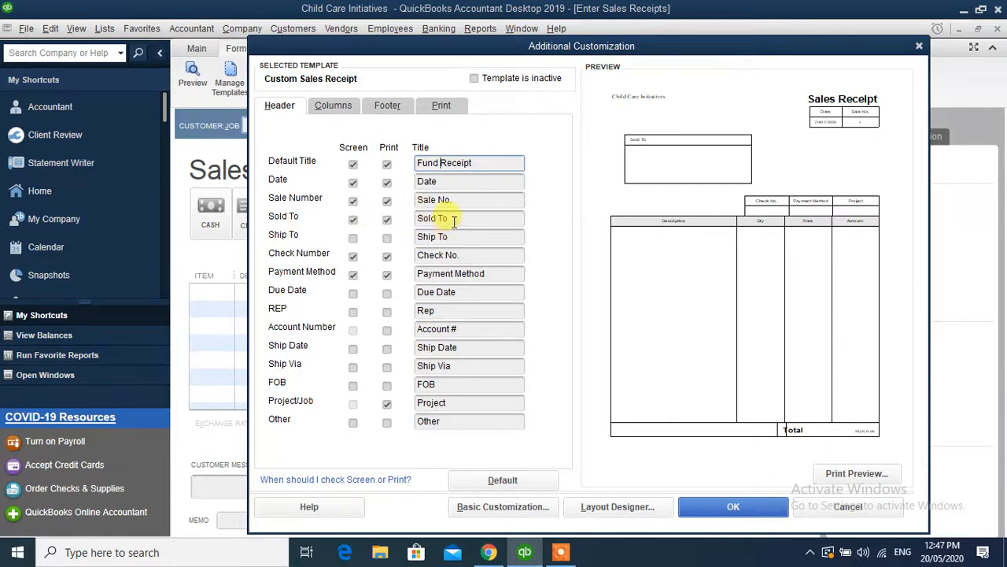
{"action": "left_click_drag", "start_coordinate": [447, 220], "coordinate": [397, 221]}
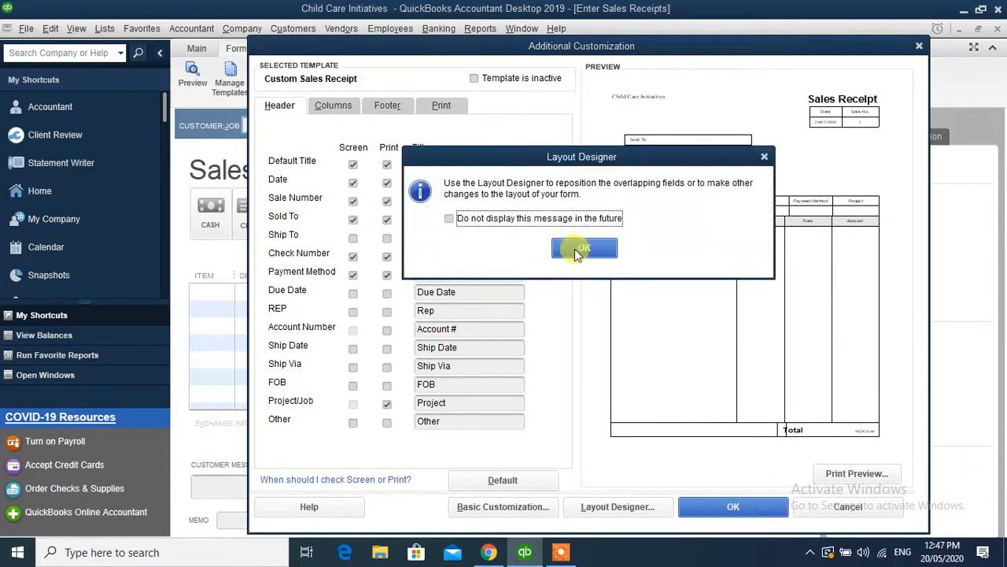
{"action": "left_click", "coordinate": [574, 248]}
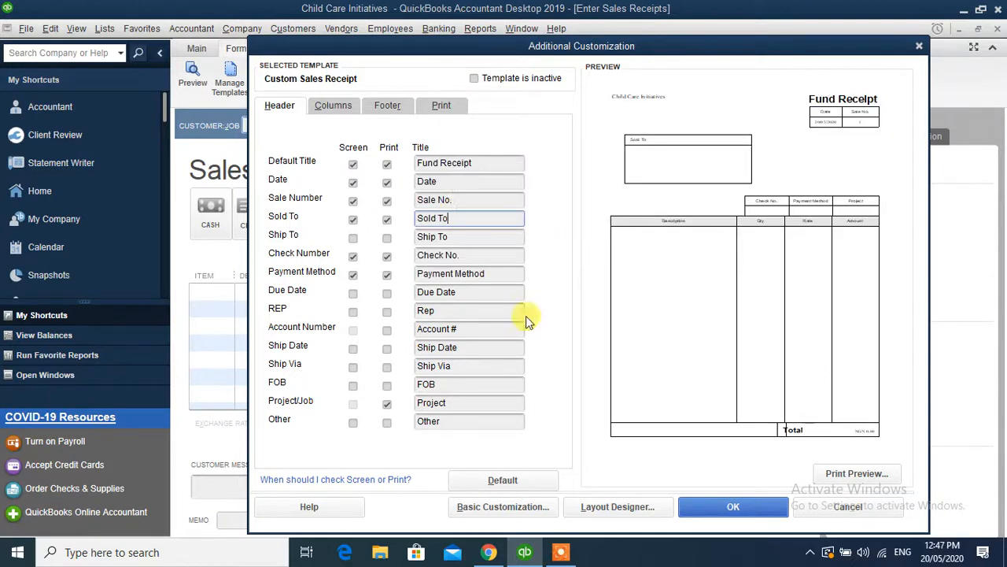
{"action": "left_click", "coordinate": [724, 505]}
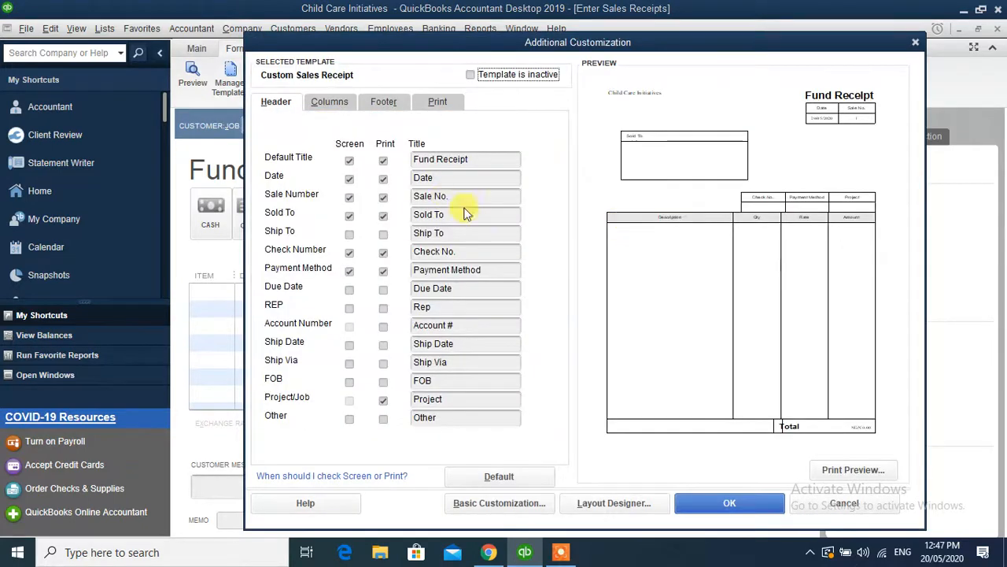
- Change the Sold To header title of the Custom Sales Receipt template to "Received from"
{"action": "left_click", "coordinate": [417, 214]}
{"action": "type", "text": "Do"}
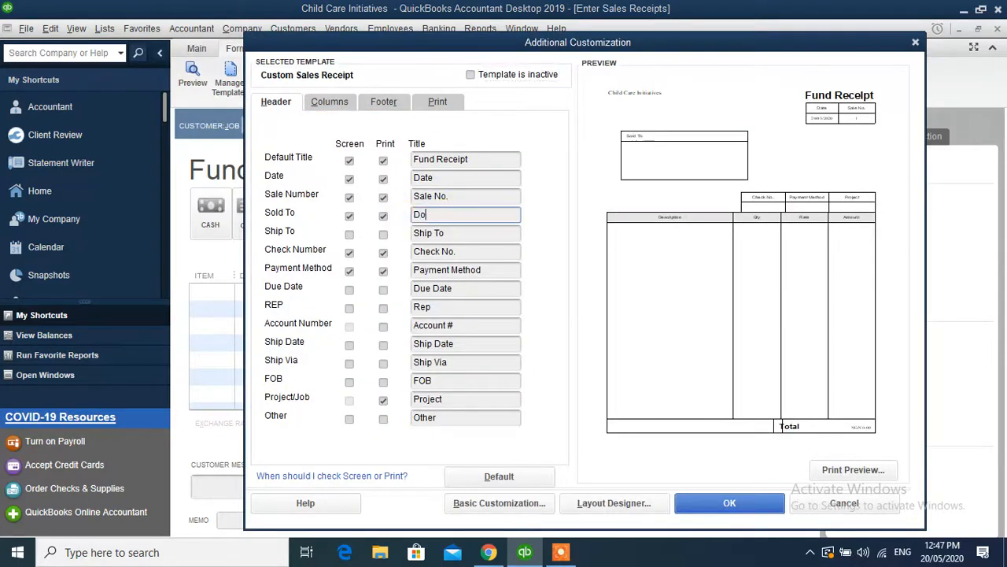
{"action": "type", "text": "nor"}
{"action": "type", "text": "eived f"}
{"action": "type", "text": "rom"}
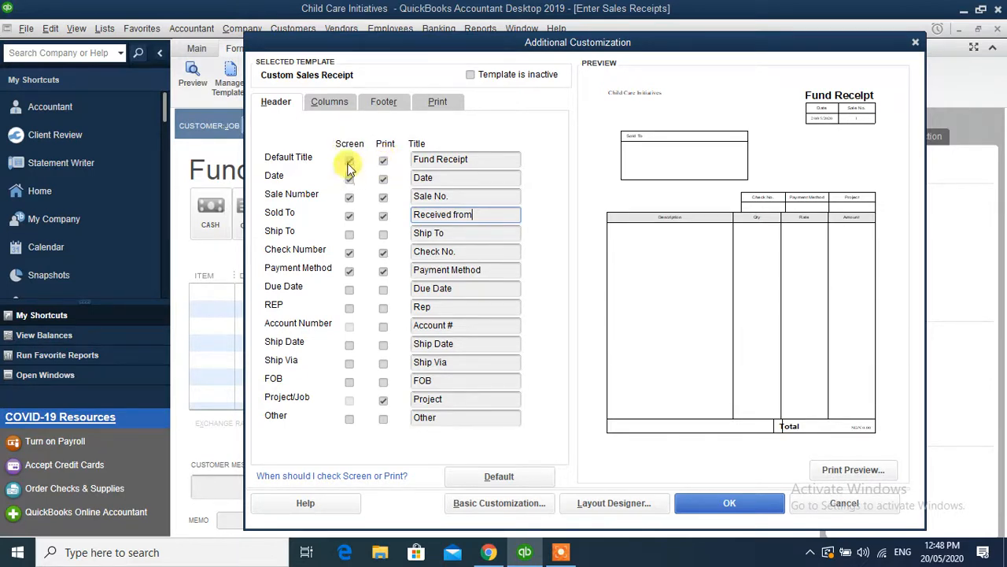
{"action": "left_click", "coordinate": [384, 162]}
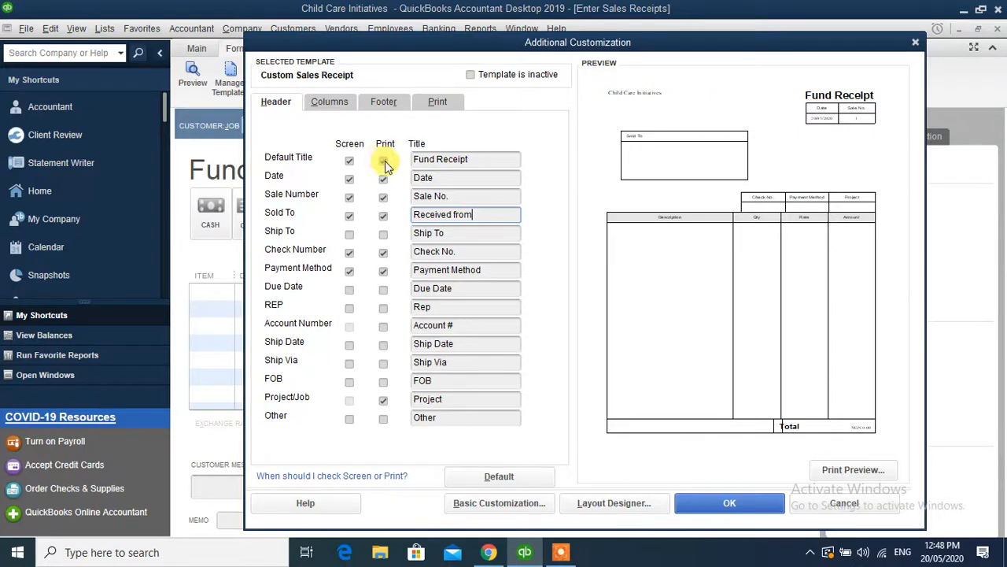
{"action": "left_click", "coordinate": [560, 249]}
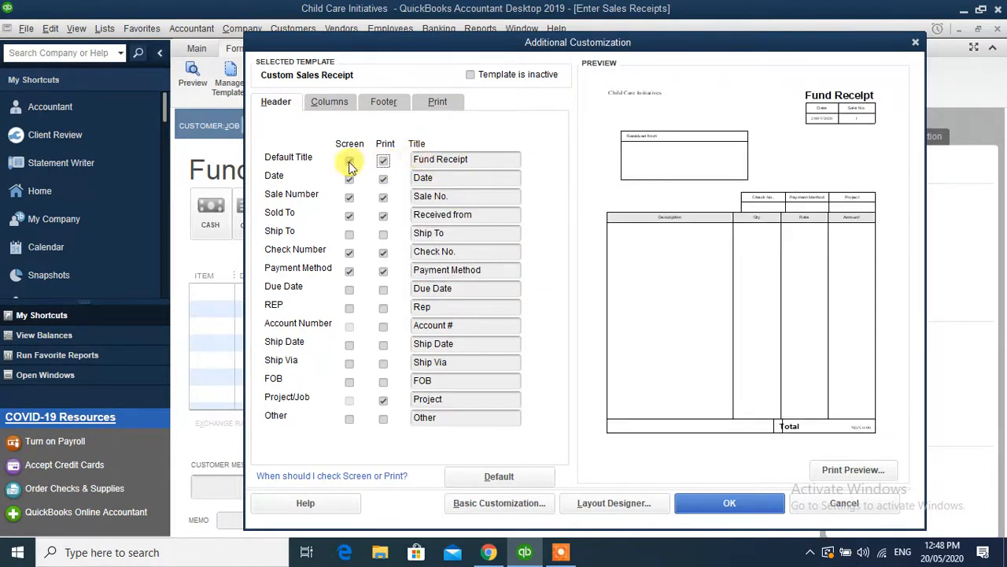
- Turn printing of the default title off and back on twice to compare the preview
{"action": "left_click", "coordinate": [383, 161]}
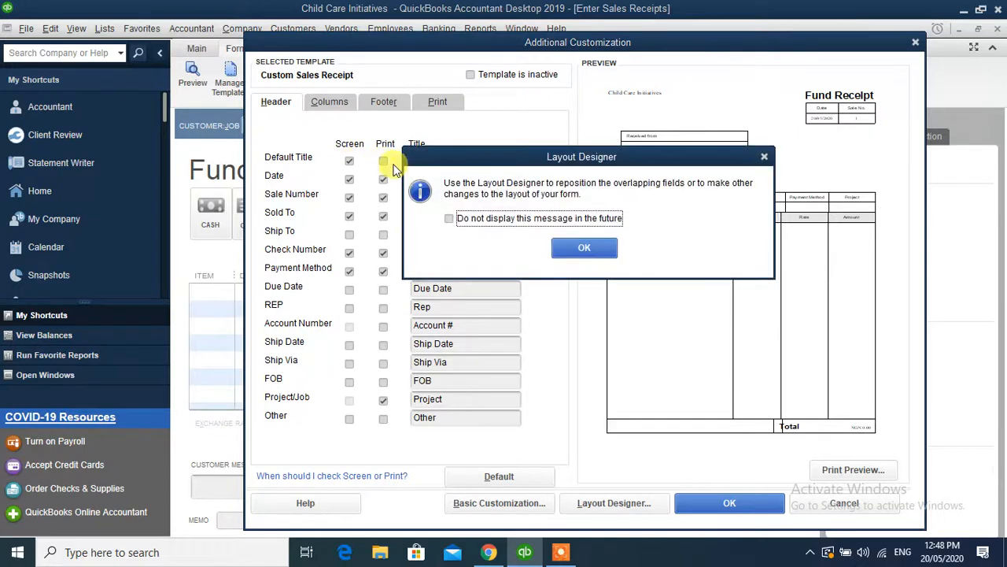
{"action": "left_click", "coordinate": [581, 247]}
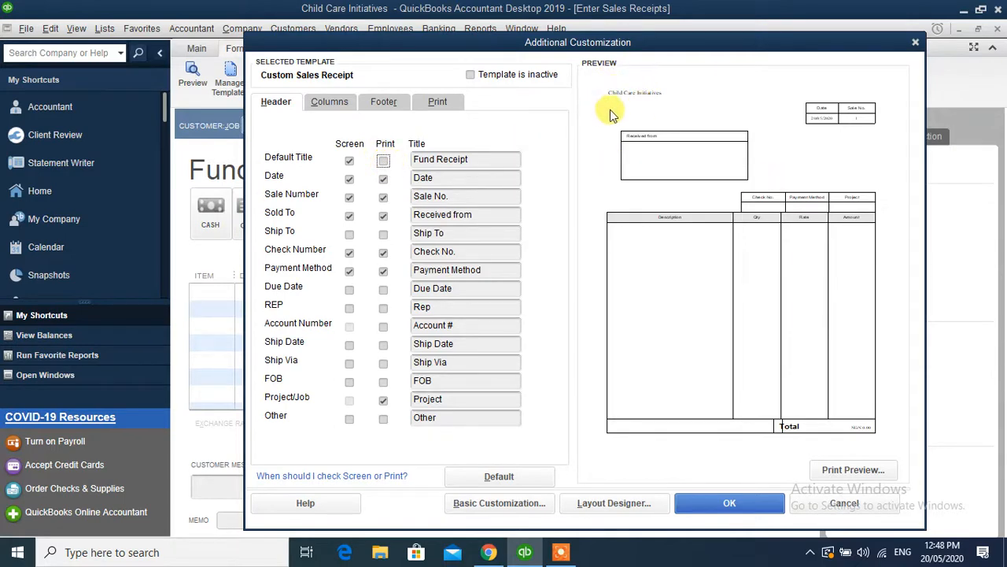
{"action": "left_click", "coordinate": [383, 163]}
{"action": "left_click", "coordinate": [584, 250]}
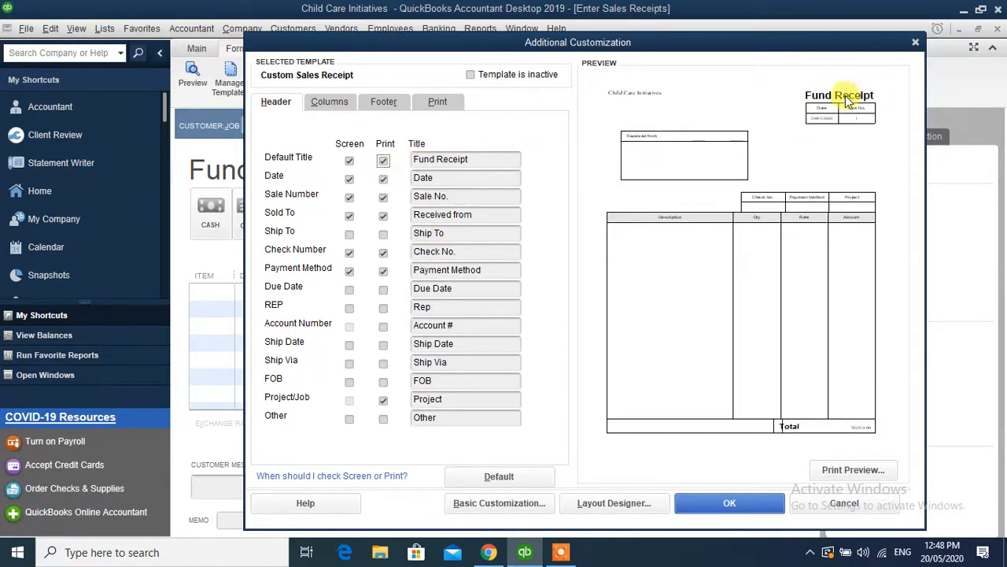
{"action": "left_click", "coordinate": [384, 165]}
{"action": "left_click", "coordinate": [574, 249]}
{"action": "left_click", "coordinate": [385, 162]}
{"action": "left_click", "coordinate": [594, 249]}
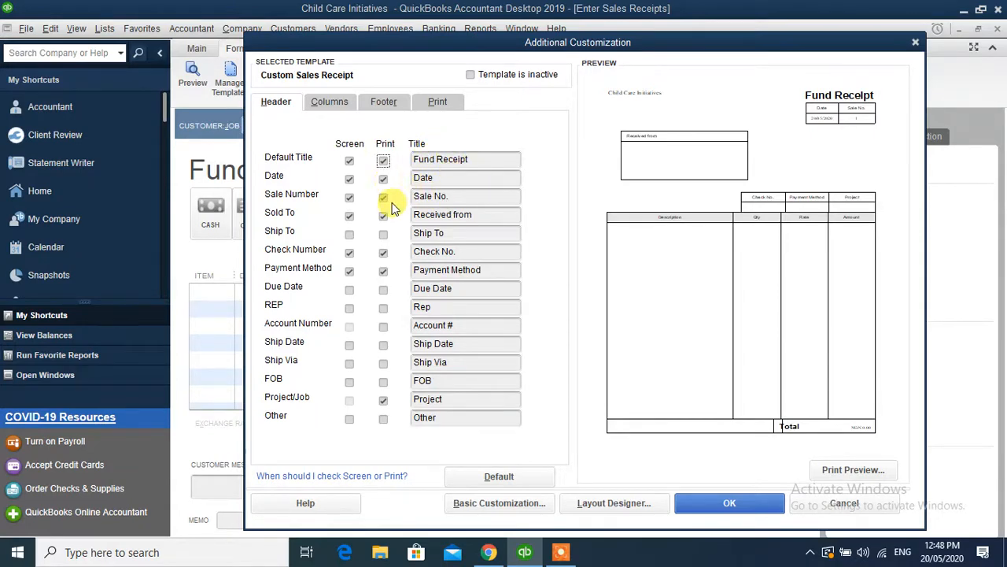
- Change the Sale Number header title to "Ref. No"
{"action": "left_click", "coordinate": [456, 201]}
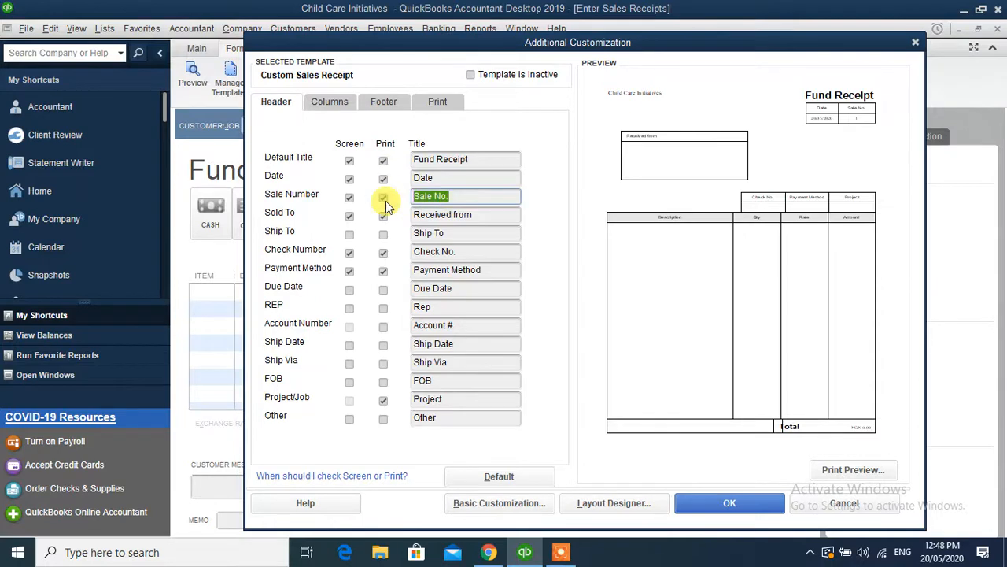
{"action": "type", "text": "Ref."}
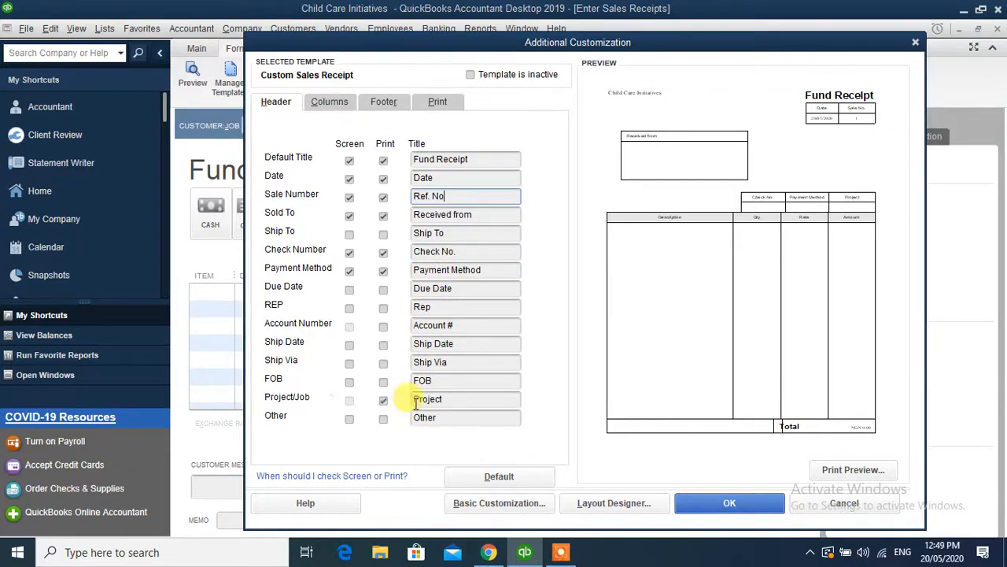
{"action": "left_click", "coordinate": [711, 507]}
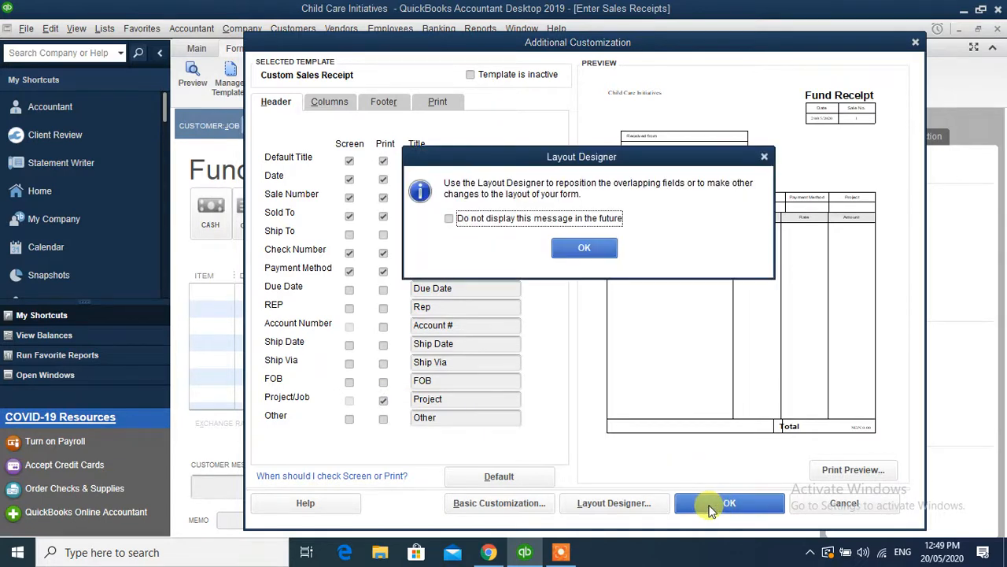
{"action": "left_click", "coordinate": [574, 248]}
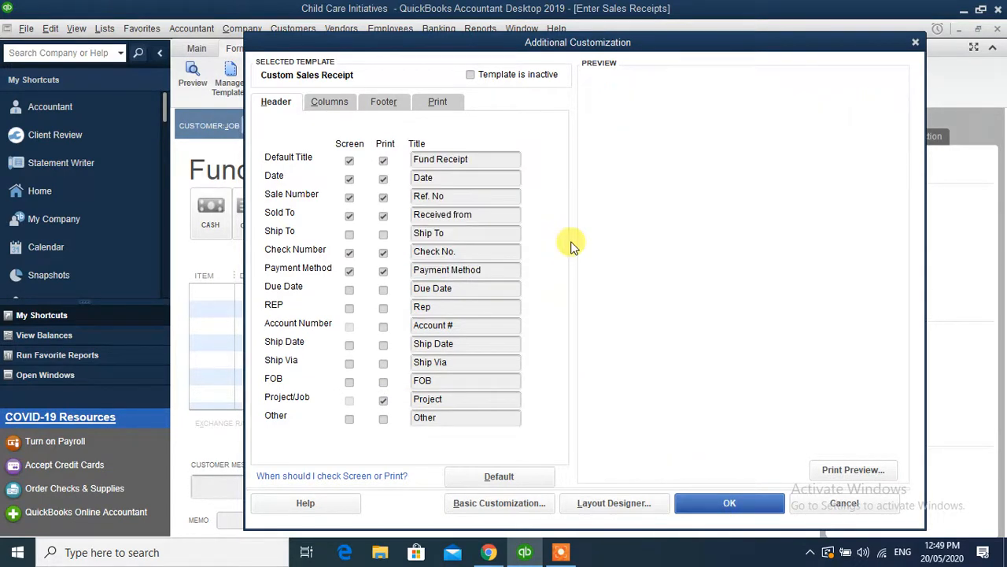
- Remove the Quantity column from both the on-screen and printed receipt
{"action": "left_click", "coordinate": [331, 103]}
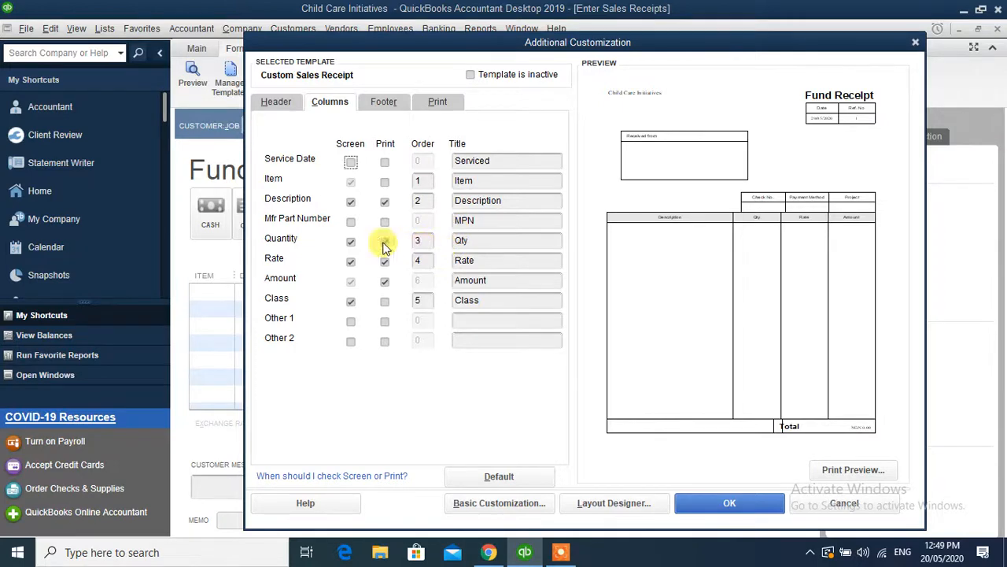
{"action": "left_click", "coordinate": [350, 242]}
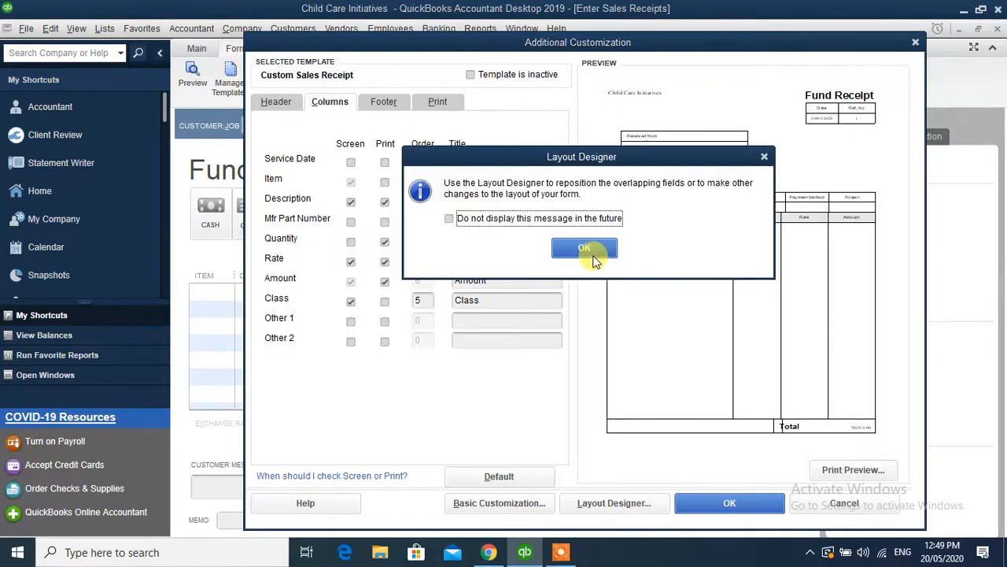
{"action": "left_click", "coordinate": [594, 250]}
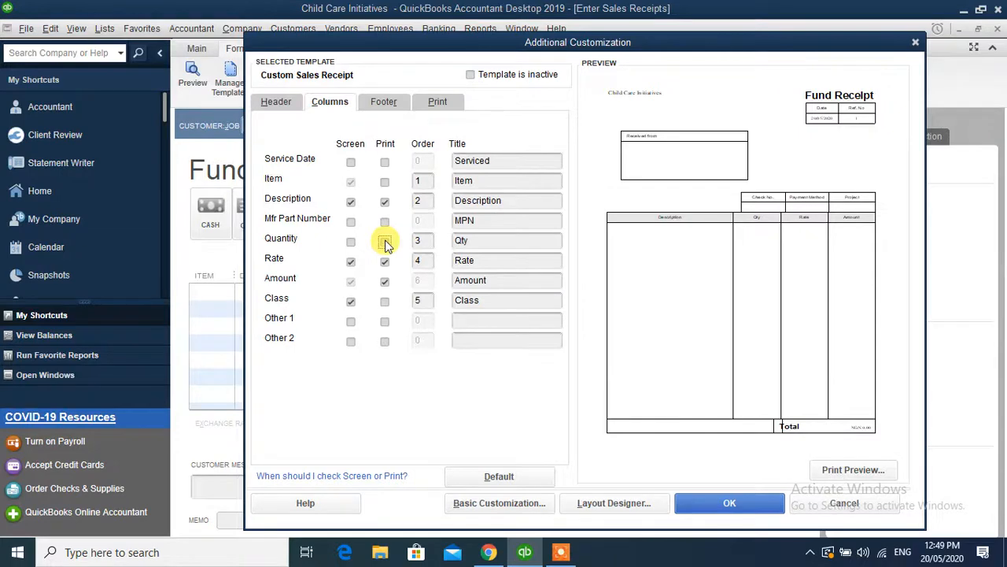
{"action": "left_click", "coordinate": [385, 243]}
{"action": "left_click", "coordinate": [577, 246]}
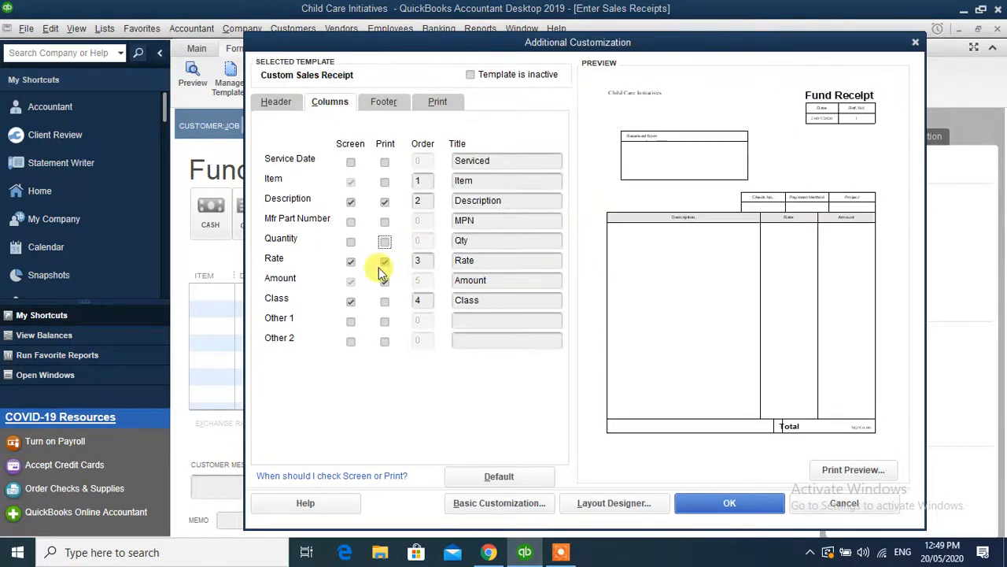
- Remove the Rate column from both the on-screen and printed receipt, and apply the template customization
{"action": "left_click", "coordinate": [351, 261]}
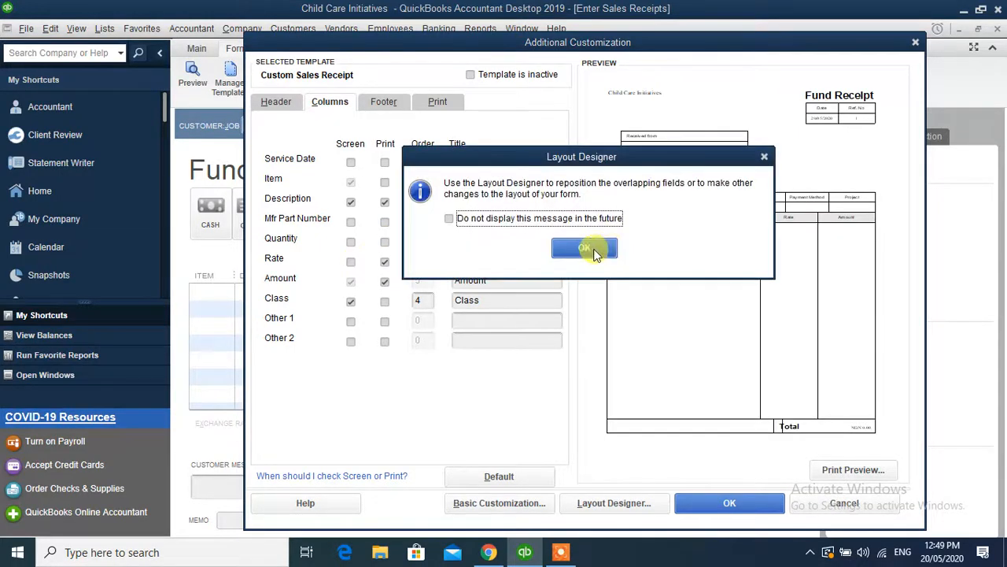
{"action": "left_click", "coordinate": [607, 250]}
{"action": "left_click", "coordinate": [385, 262]}
{"action": "left_click", "coordinate": [577, 246]}
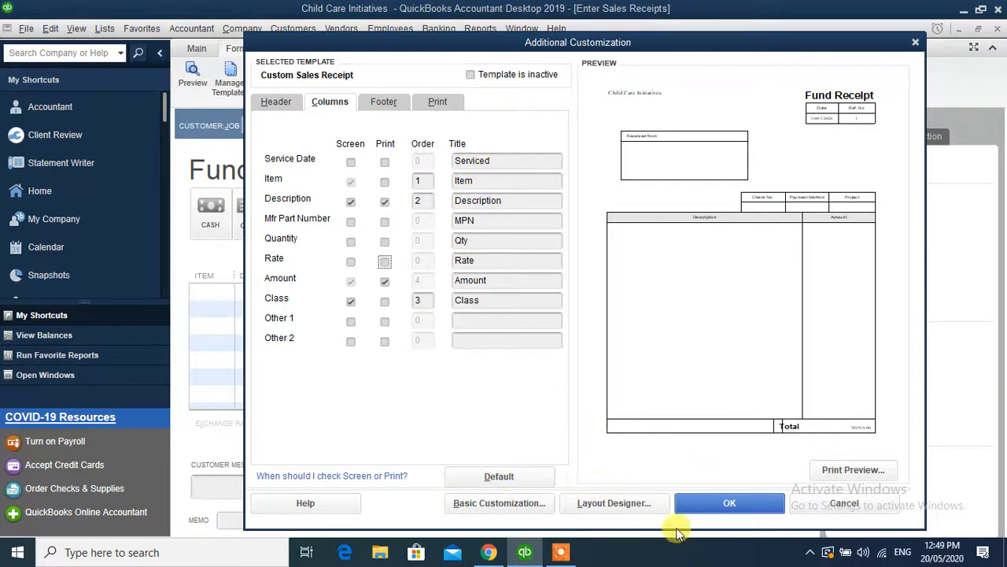
{"action": "left_click", "coordinate": [712, 500]}
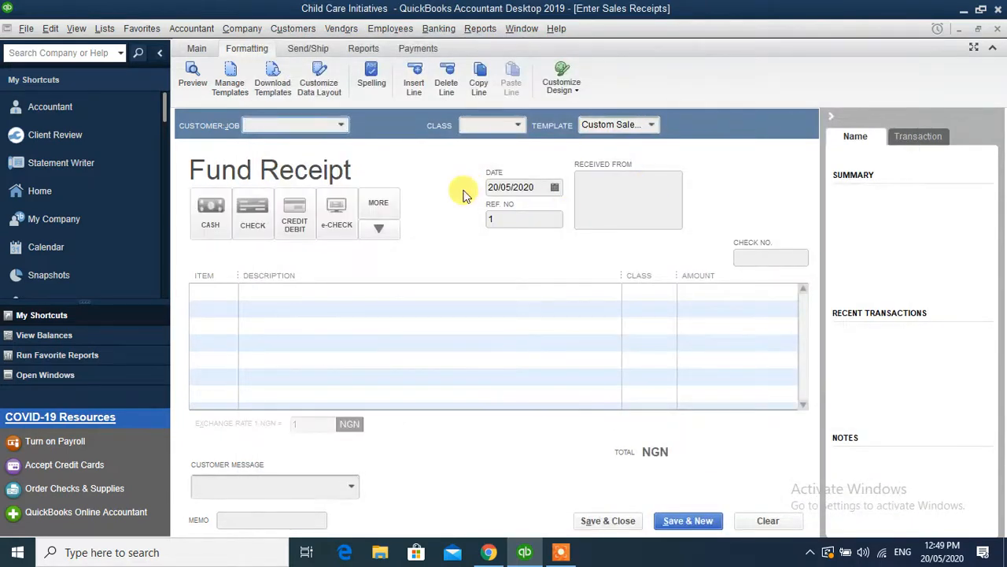
- Check which templates are available for the receipt, keeping Custom Sales Receipt
{"action": "left_click", "coordinate": [659, 120]}
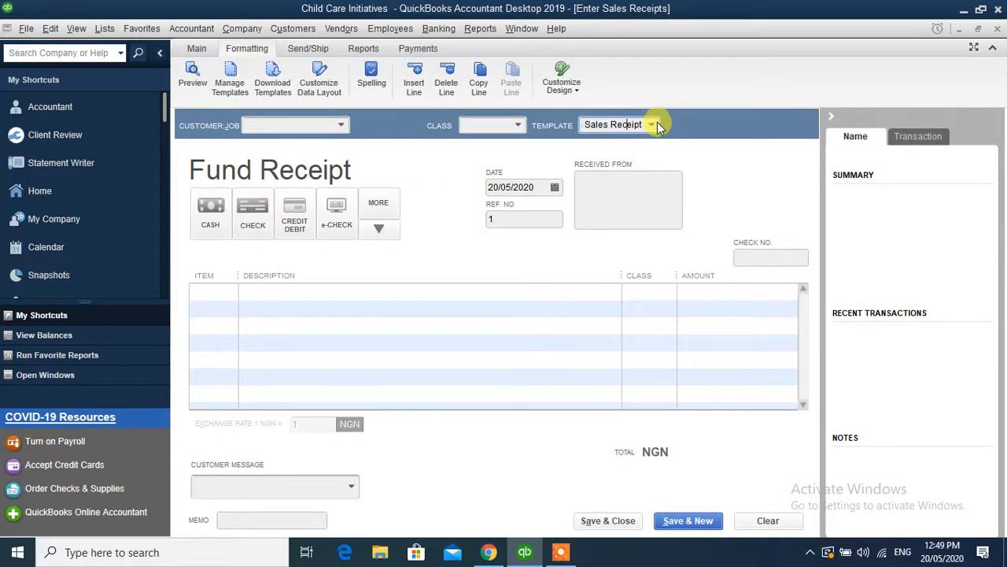
{"action": "left_click", "coordinate": [656, 123]}
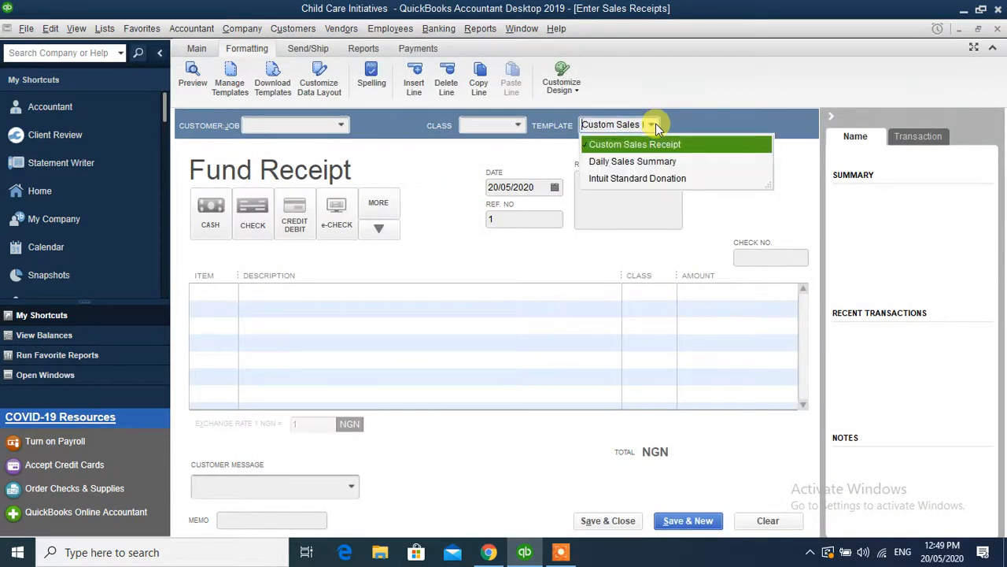
{"action": "left_click", "coordinate": [384, 179]}
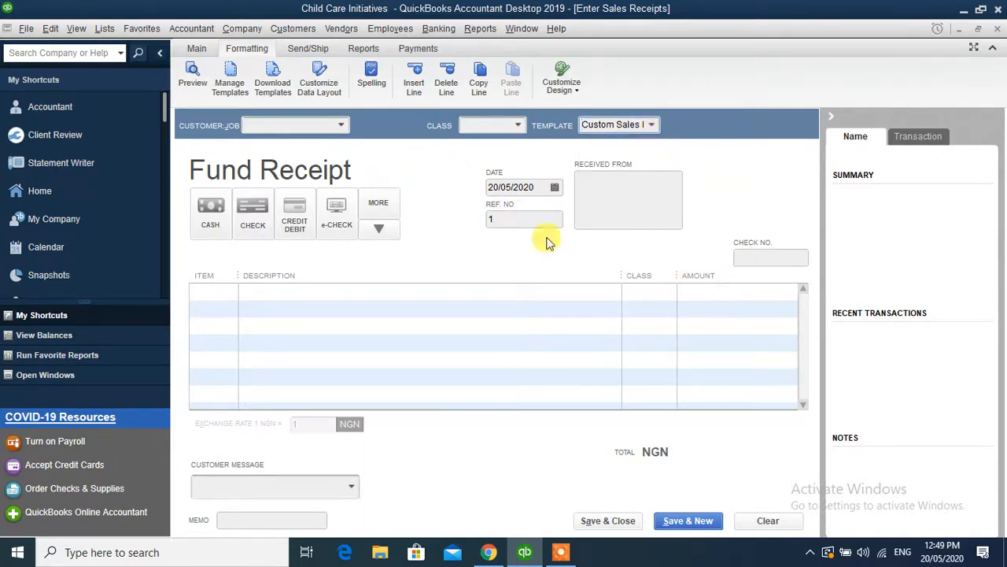
{"action": "left_click", "coordinate": [344, 125]}
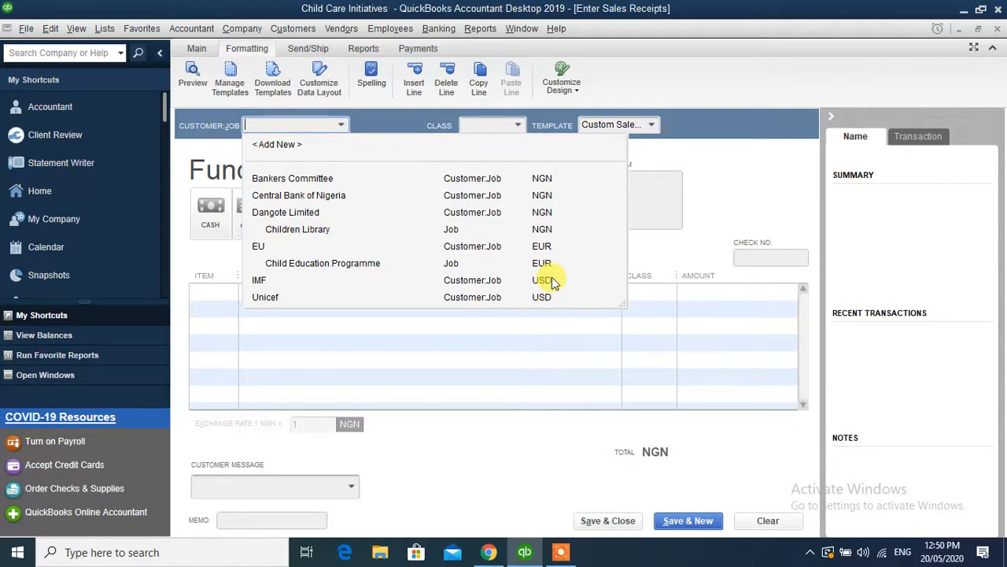
{"action": "left_click", "coordinate": [299, 283]}
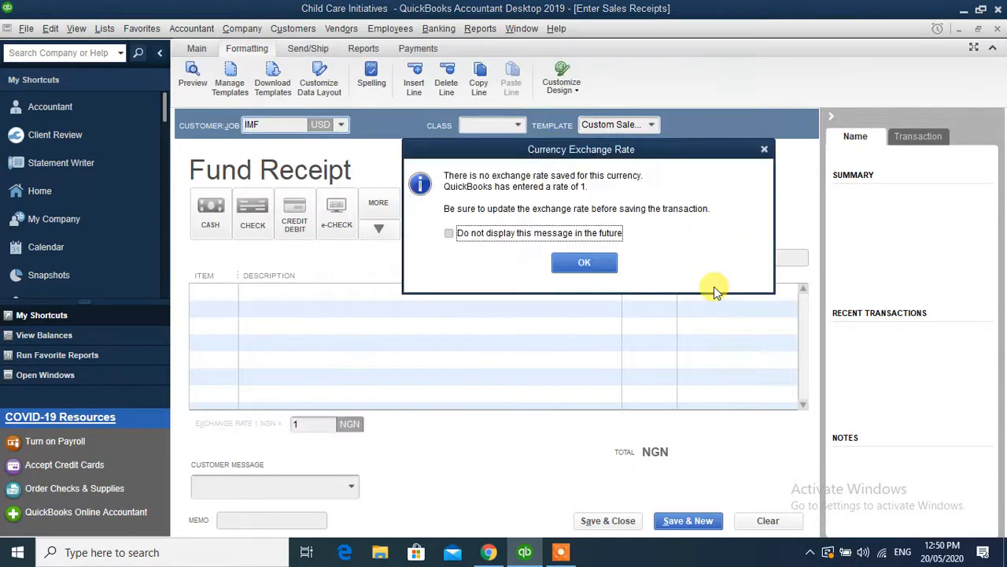
{"action": "left_click", "coordinate": [584, 263]}
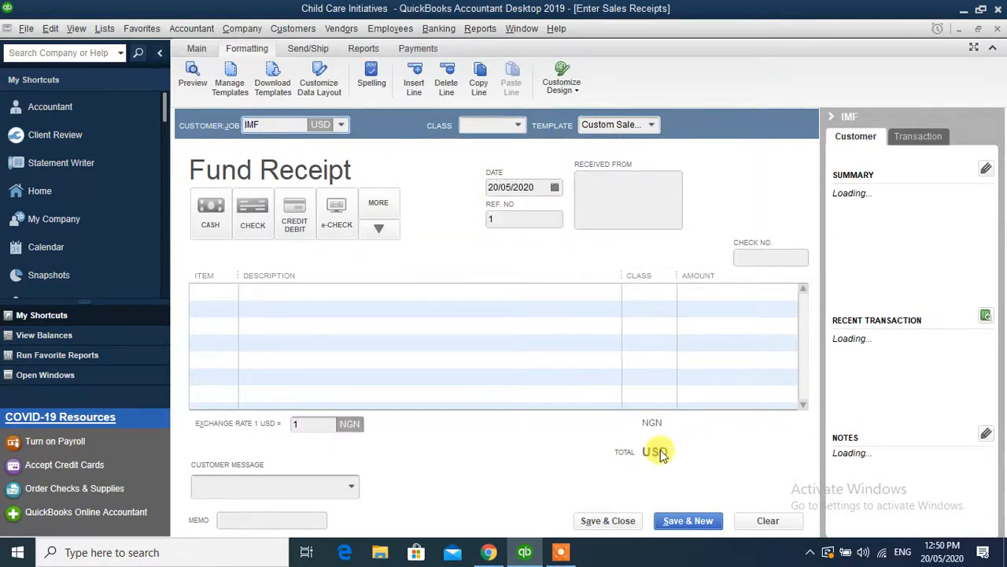
- Set Bankers Committee as the customer on the fund receipt
{"action": "left_click", "coordinate": [340, 126]}
{"action": "left_click", "coordinate": [302, 179]}
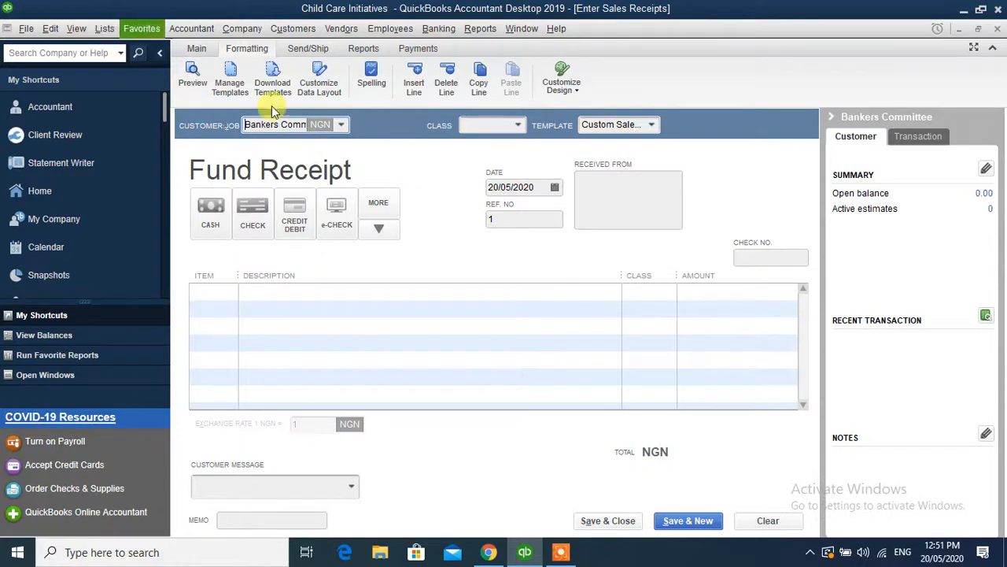
- Open the Item List and clear the floating sales receipt window out of its way
{"action": "left_click", "coordinate": [105, 28]}
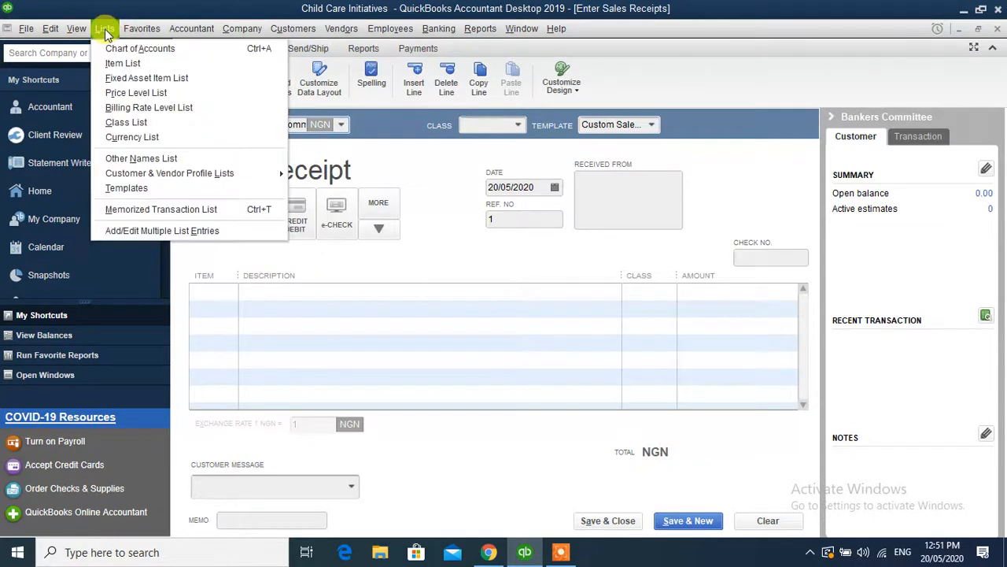
{"action": "left_click", "coordinate": [118, 64]}
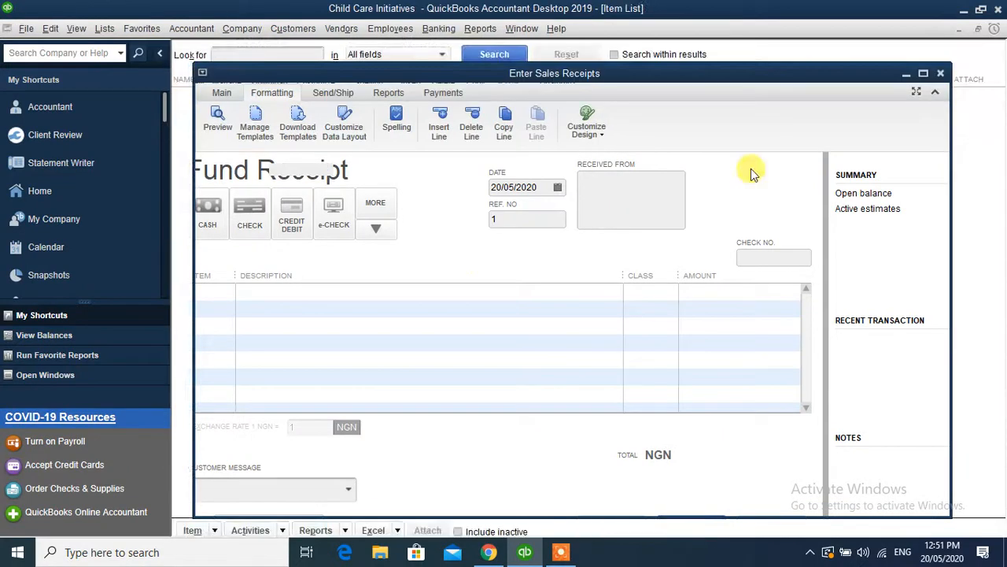
{"action": "left_click", "coordinate": [941, 73]}
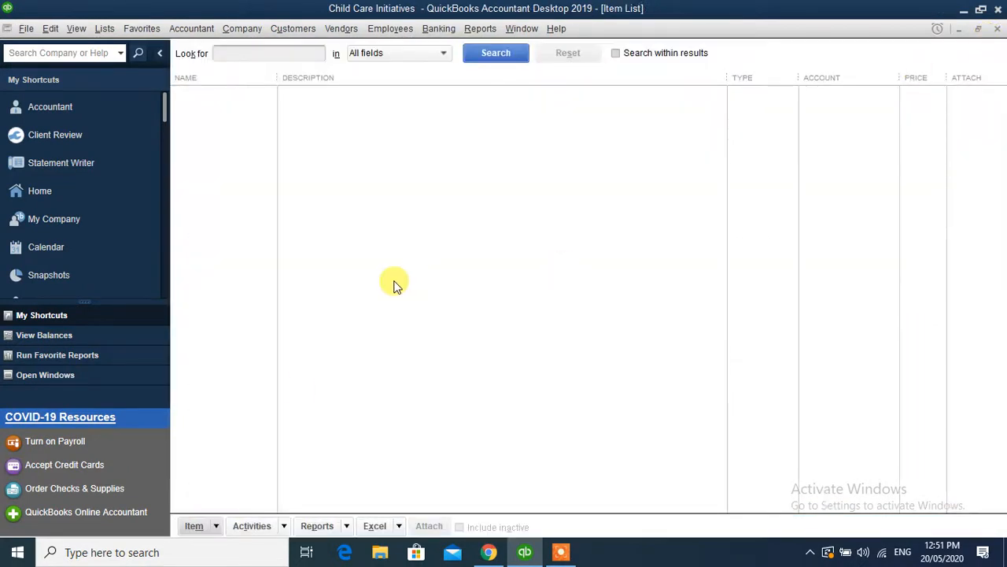
- Create a Service item named Donation, linked to the Corporate Contributions income account under Direct Public Support
{"action": "left_click", "coordinate": [213, 525]}
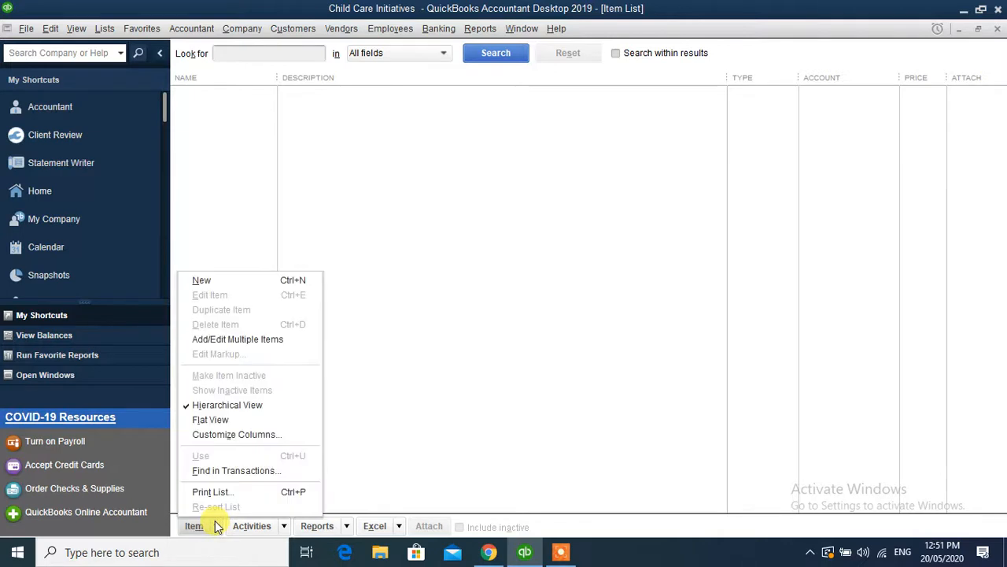
{"action": "left_click", "coordinate": [205, 287]}
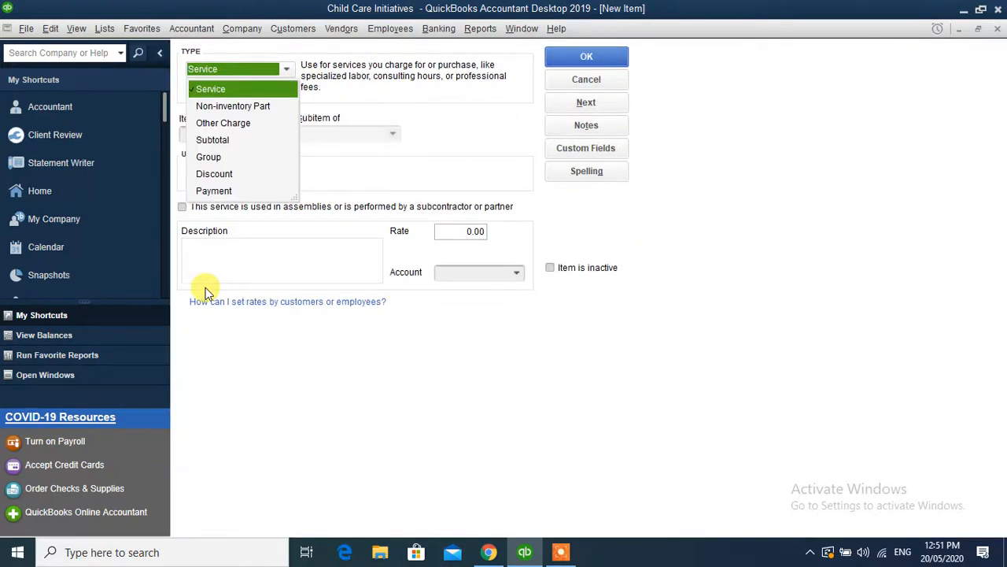
{"action": "left_click", "coordinate": [213, 89]}
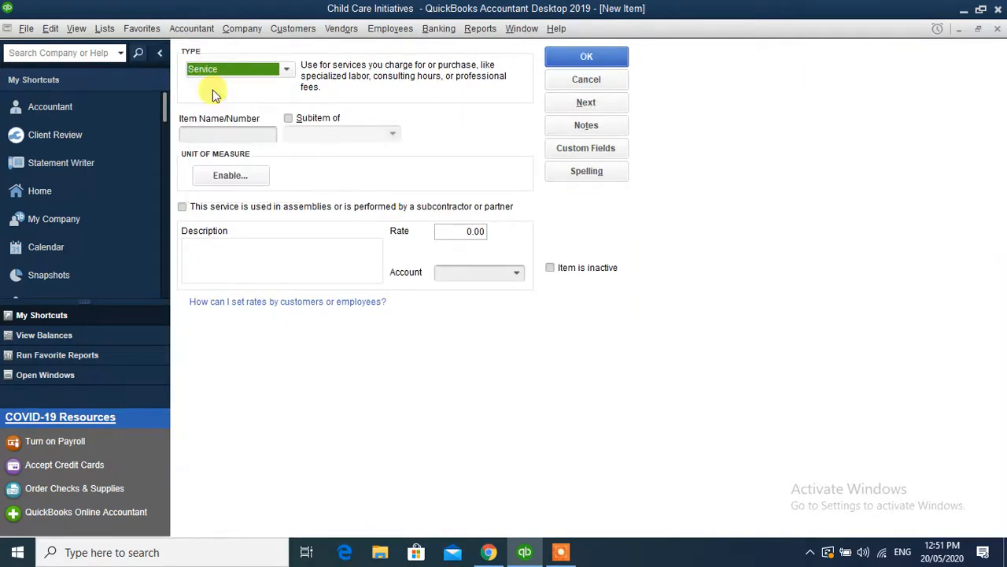
{"action": "left_click", "coordinate": [210, 134]}
{"action": "type", "text": "Donation"}
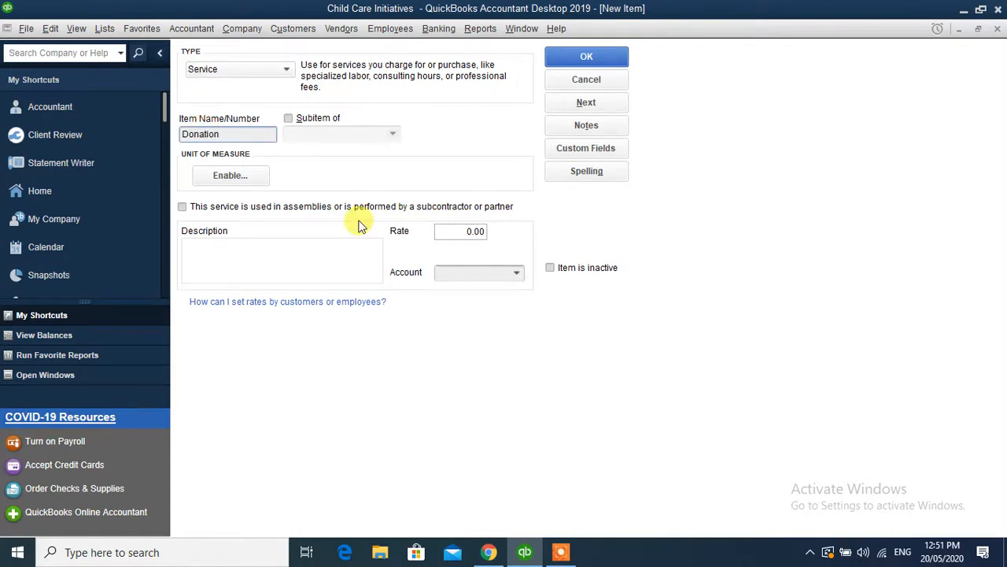
{"action": "left_click", "coordinate": [518, 273]}
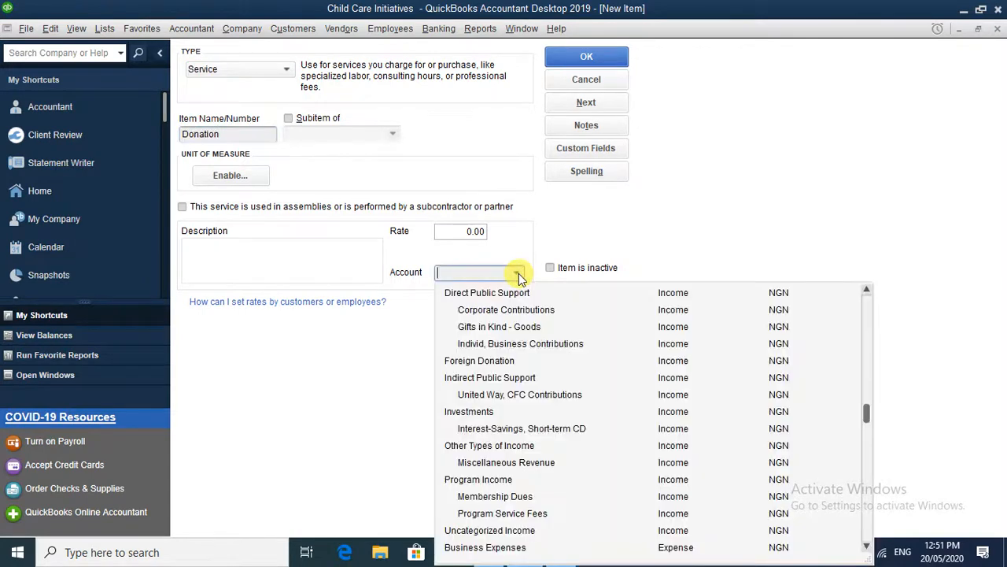
{"action": "left_click", "coordinate": [486, 311]}
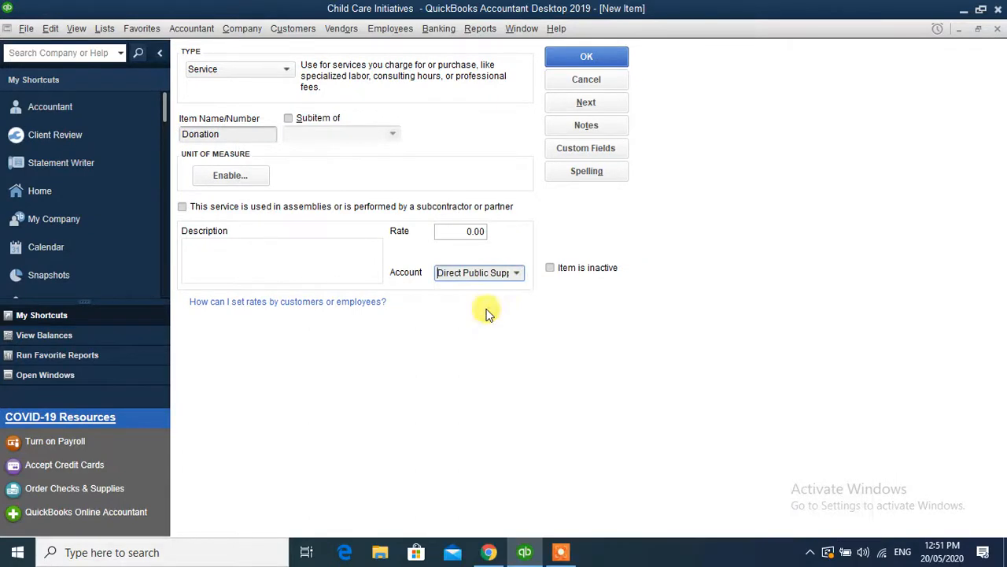
{"action": "left_click", "coordinate": [586, 59]}
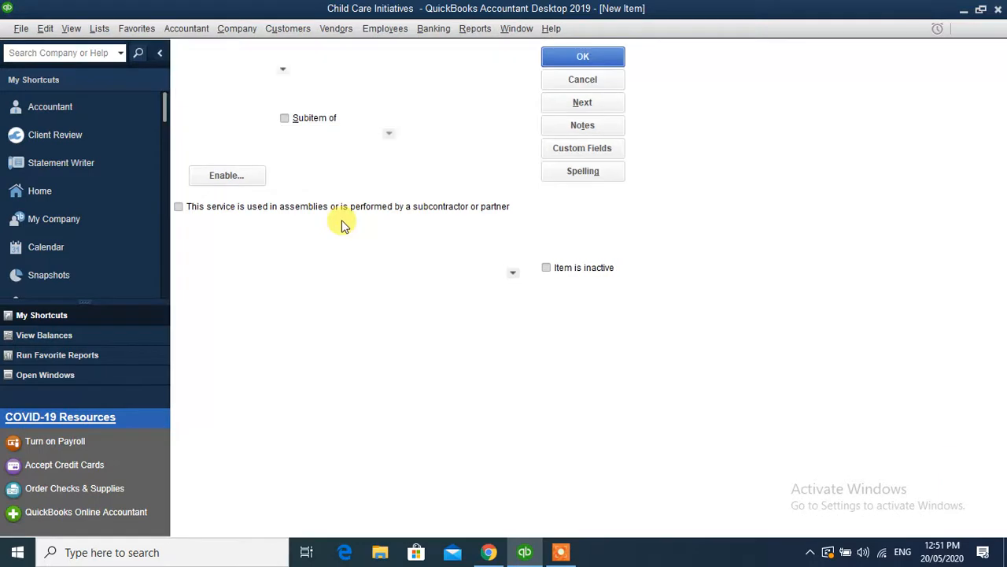
- Start another new item of type Service and name it Grant
{"action": "left_click", "coordinate": [216, 525]}
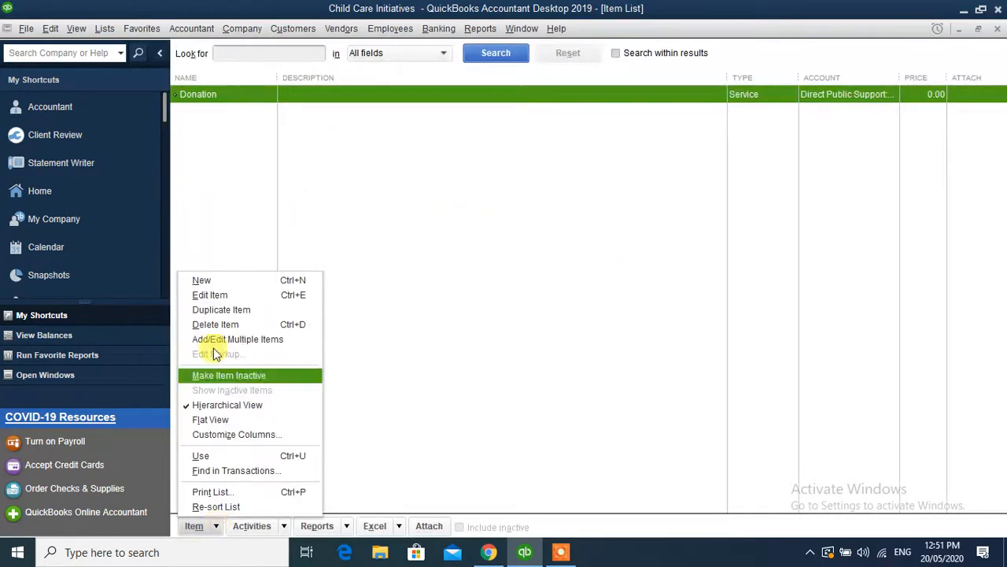
{"action": "left_click", "coordinate": [213, 280]}
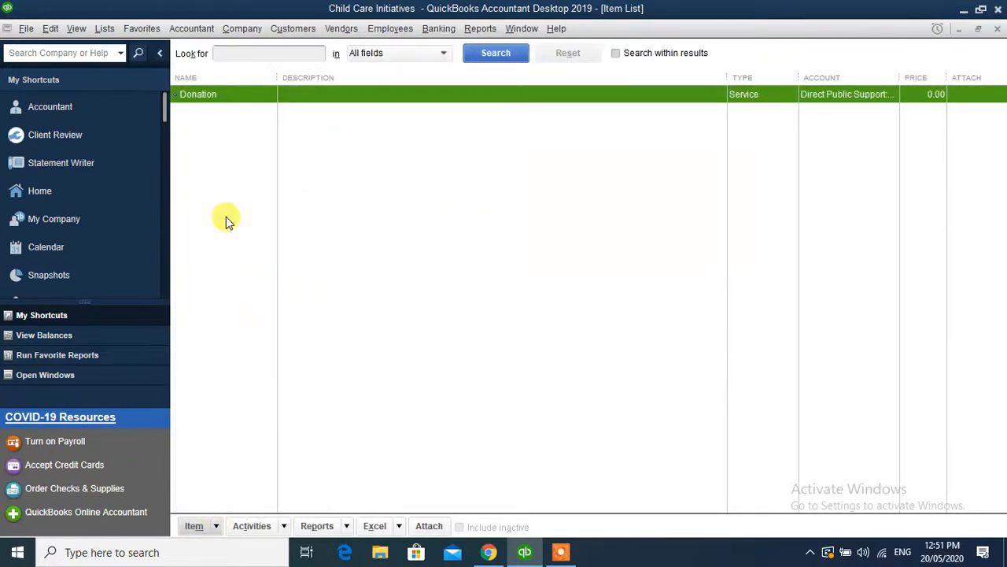
{"action": "left_click", "coordinate": [263, 69]}
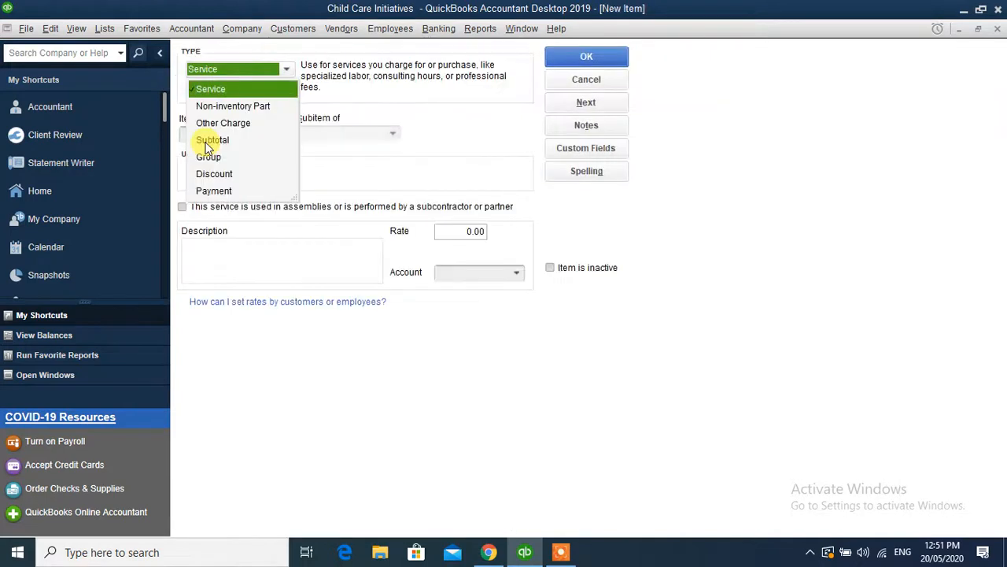
{"action": "left_click", "coordinate": [213, 88]}
{"action": "left_click", "coordinate": [207, 134]}
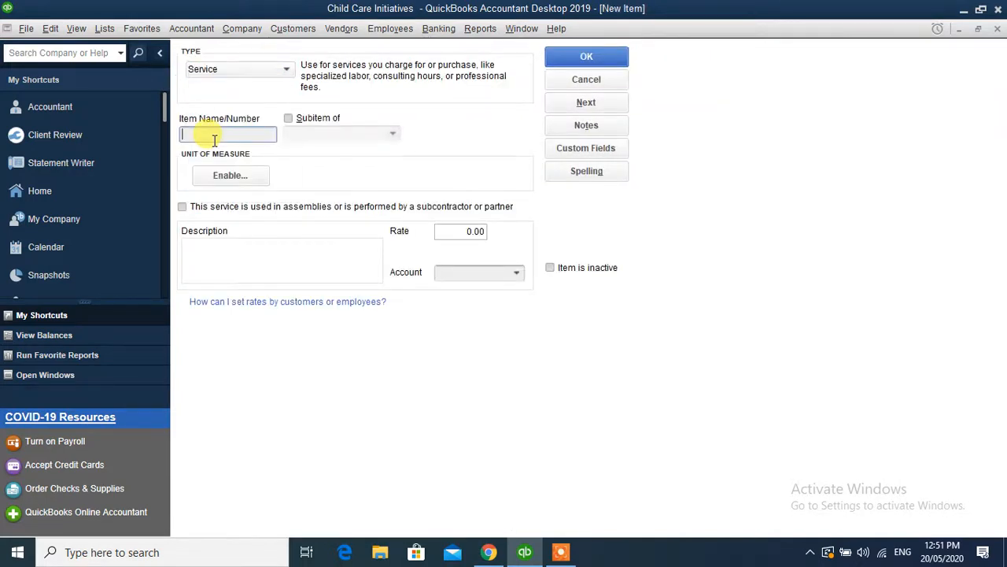
{"action": "type", "text": "GRant"}
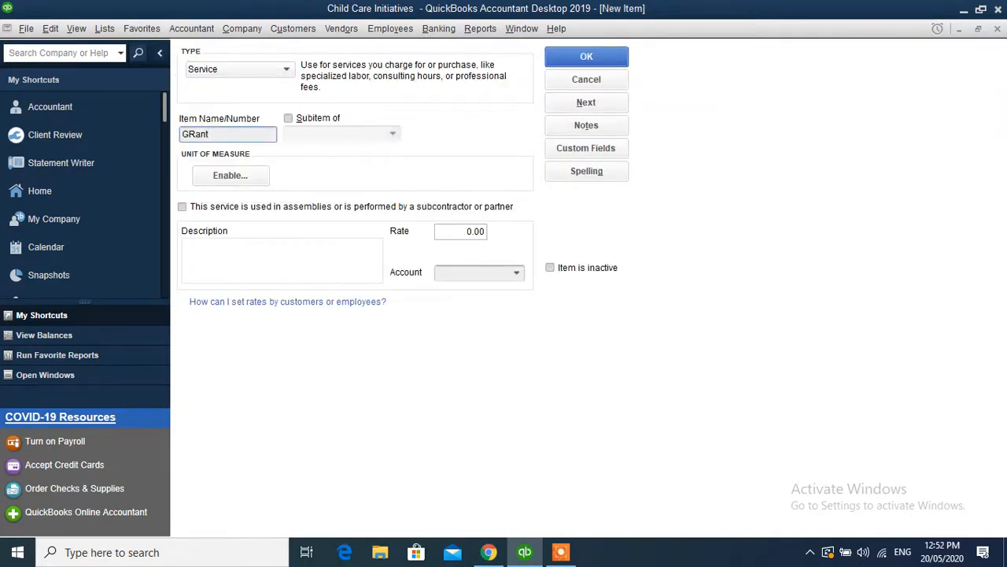
{"action": "key", "text": "BackSpace"}
{"action": "key", "text": "BackSpace"}
{"action": "key", "text": "BackSpace"}
{"action": "key", "text": "BackSpace"}
{"action": "type", "text": "rant"}
- Set up a new income account named Grant as the item's account and save the item
{"action": "left_click", "coordinate": [516, 272]}
{"action": "type", "text": "gra"}
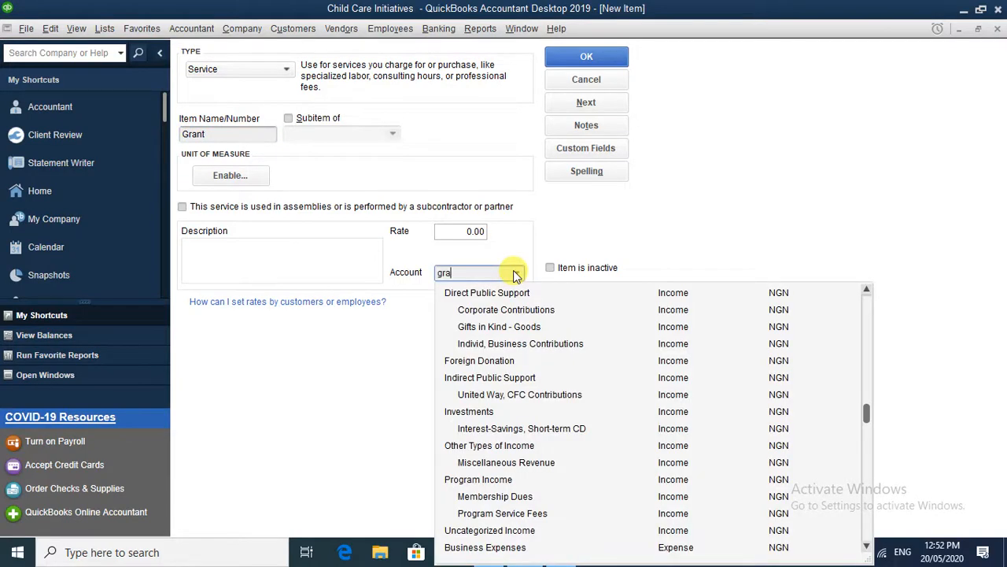
{"action": "key", "text": "BackSpace"}
{"action": "key", "text": "BackSpace"}
{"action": "key", "text": "BackSpace"}
{"action": "type", "text": "Gr"}
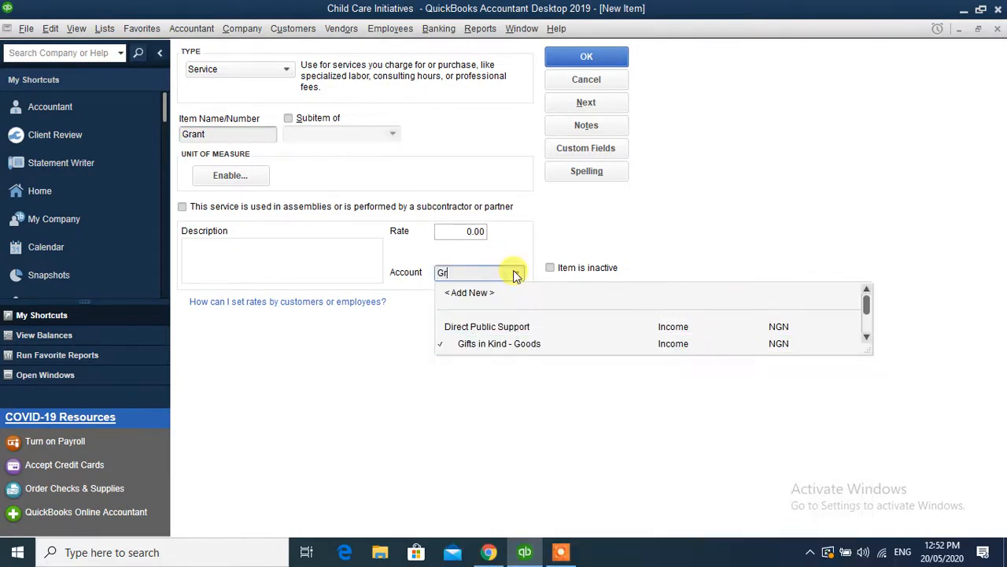
{"action": "type", "text": "ant"}
{"action": "key", "text": "Tab"}
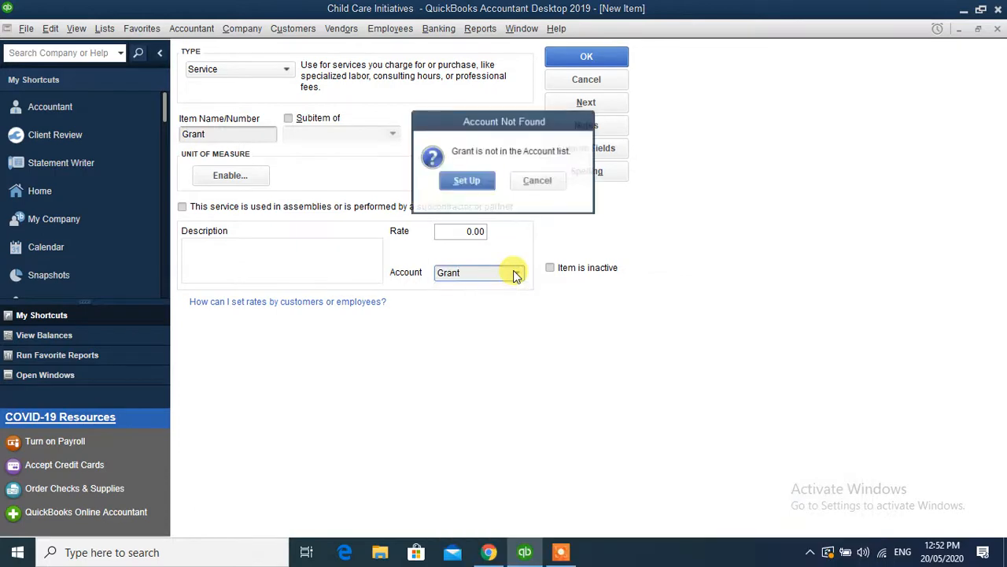
{"action": "left_click", "coordinate": [458, 181]}
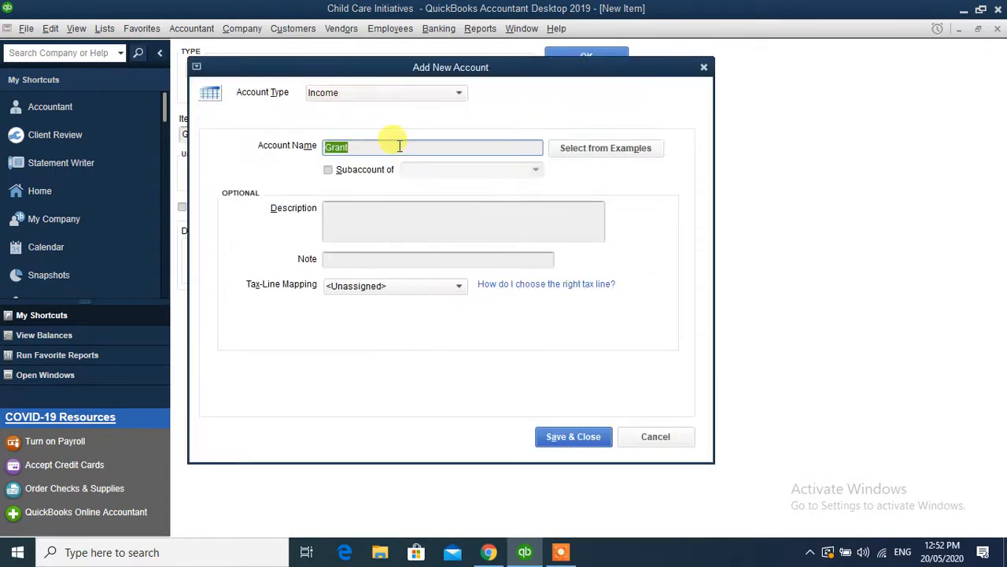
{"action": "left_click", "coordinate": [565, 437]}
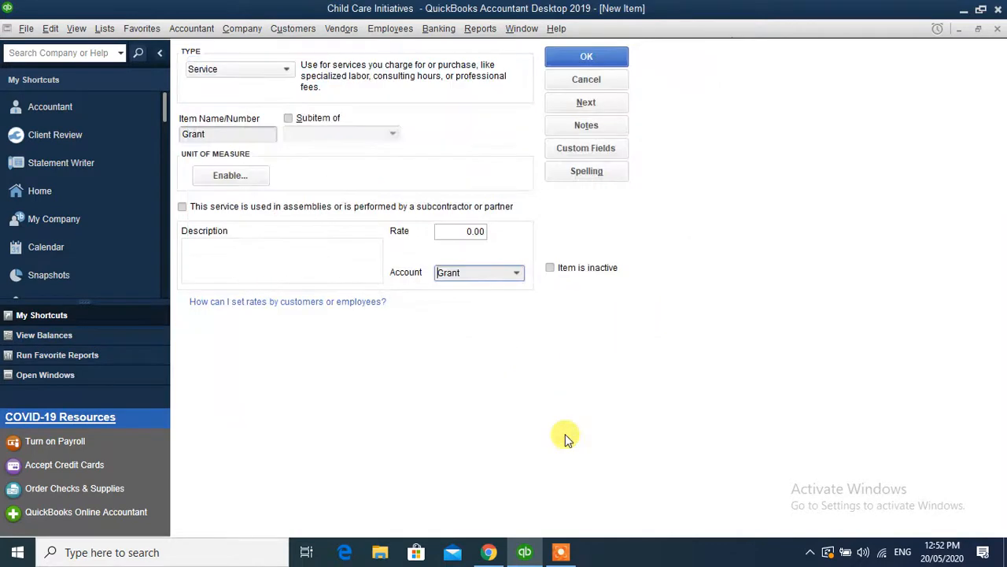
{"action": "left_click", "coordinate": [564, 51]}
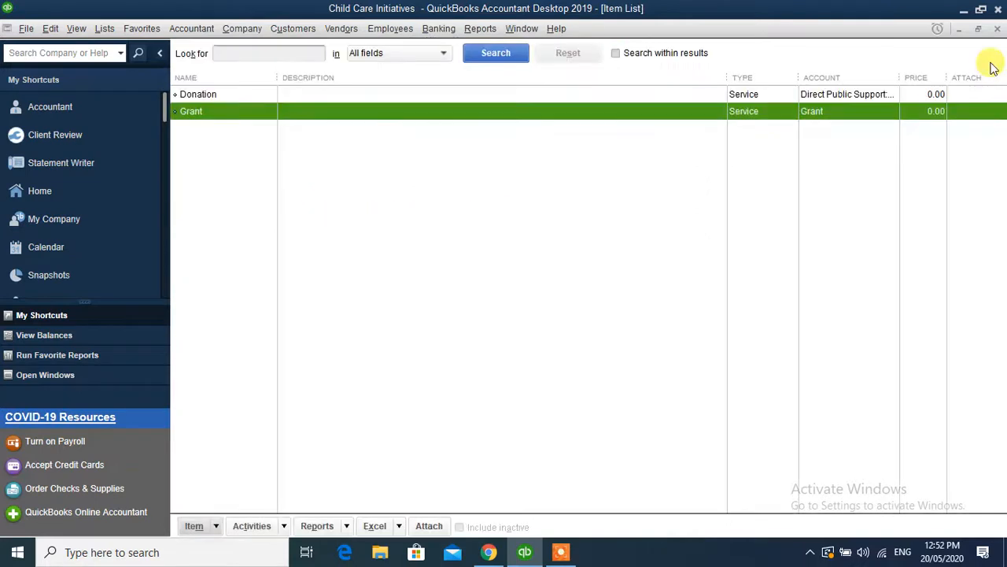
- Return to the fund receipt from the Item List and choose Donation as the first line's item
{"action": "left_click", "coordinate": [998, 30]}
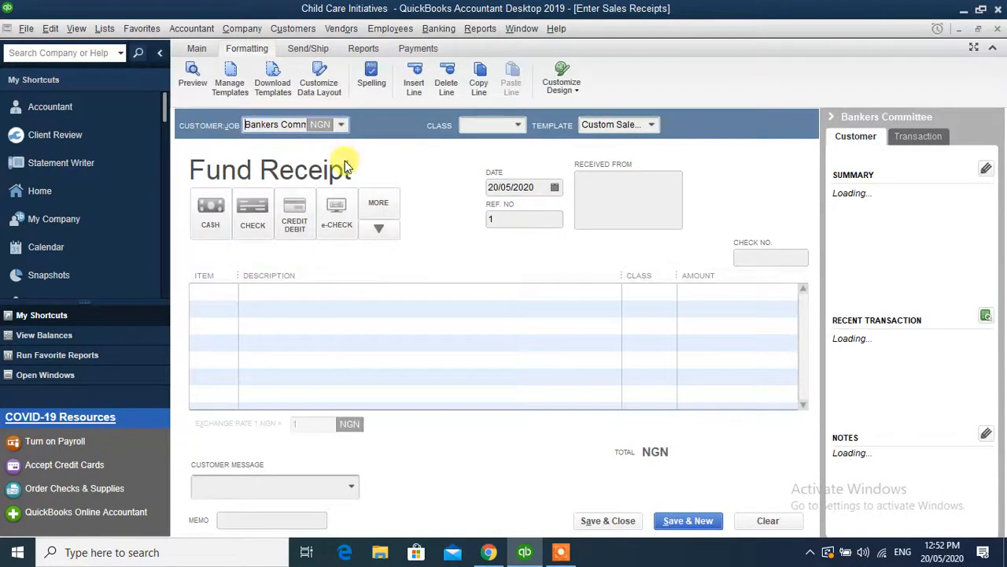
{"action": "left_click", "coordinate": [209, 292]}
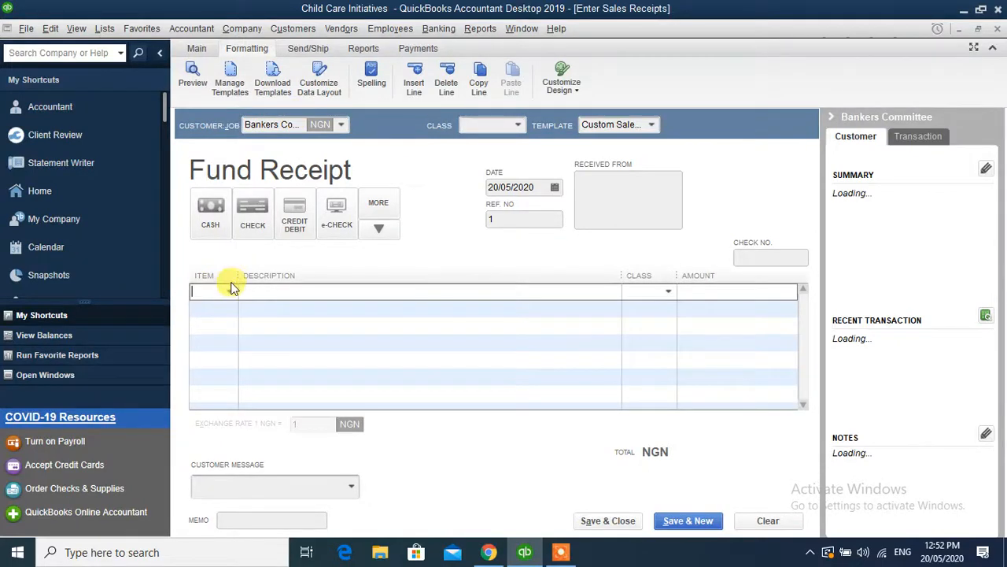
{"action": "left_click", "coordinate": [230, 292]}
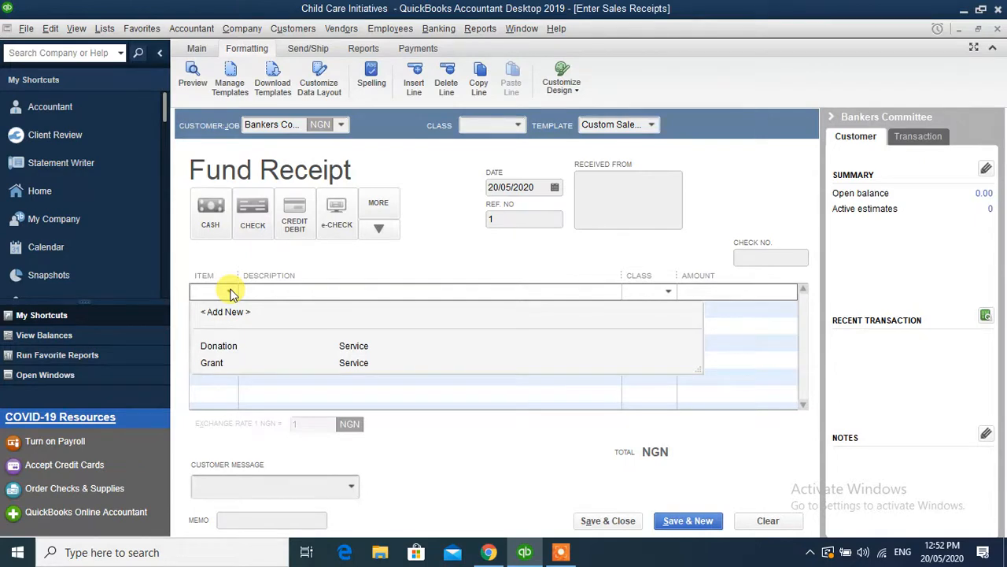
{"action": "left_click", "coordinate": [219, 348]}
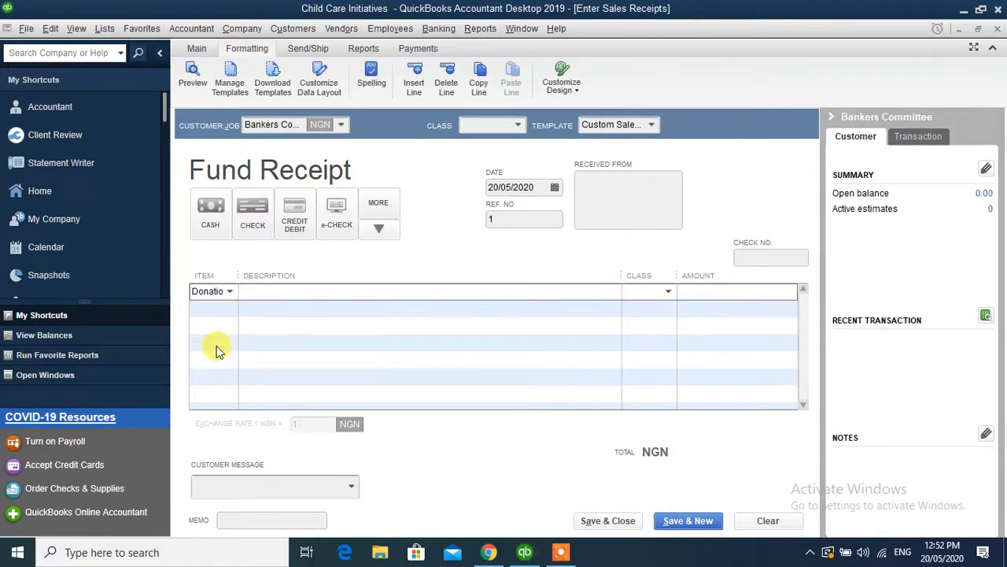
- Describe the Donation line as "Being donation received from Bankers committe"
{"action": "left_click", "coordinate": [288, 294]}
{"action": "type", "text": "Beo"}
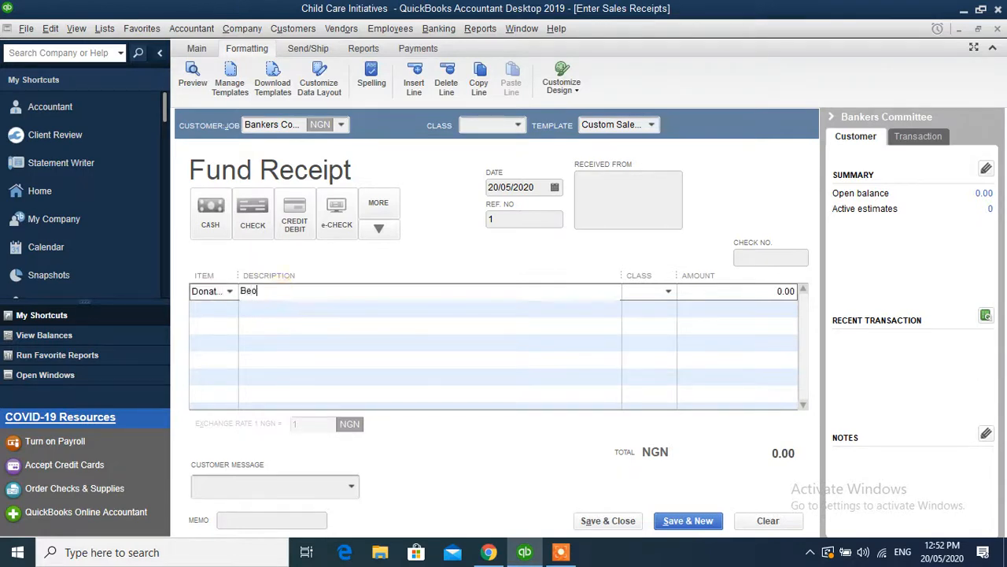
{"action": "key", "text": "BackSpace"}
{"action": "key", "text": "BackSpace"}
{"action": "type", "text": "r"}
{"action": "type", "text": "eing donatio"}
{"action": "type", "text": "n receo"}
{"action": "key", "text": "BackSpace"}
{"action": "type", "text": "ived f"}
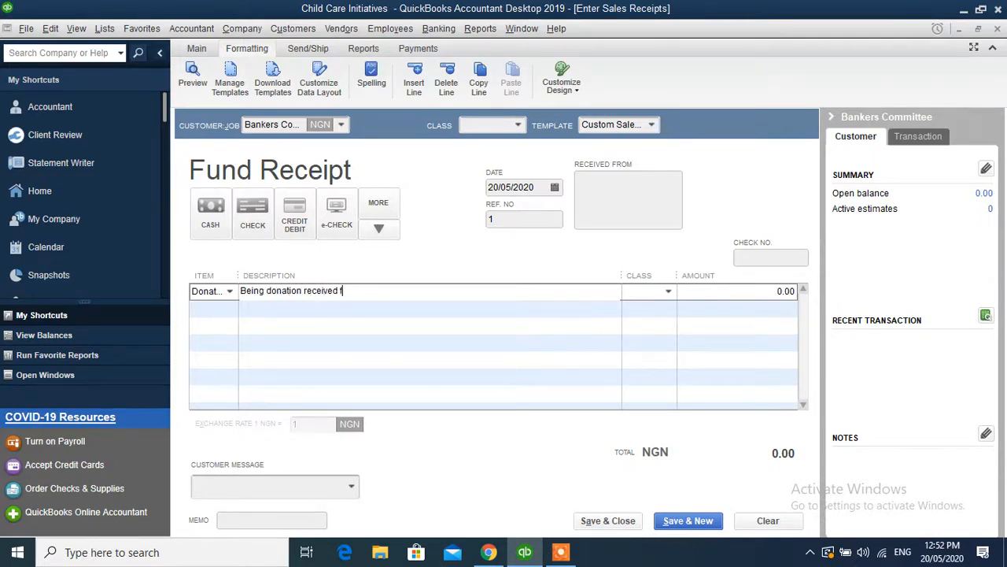
{"action": "type", "text": "rom Bankers committe"}
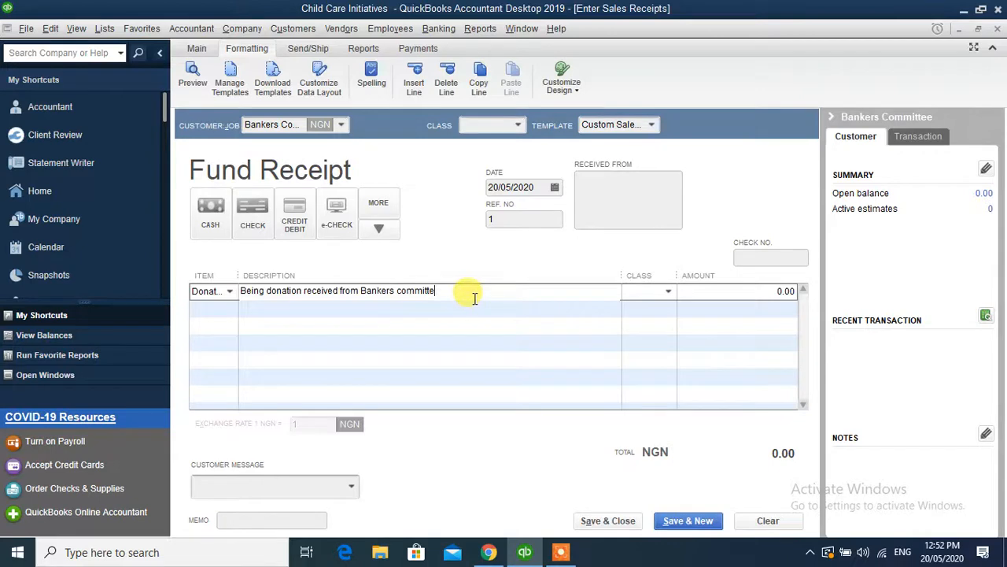
- Assign the class Abuja to the Donation line
{"action": "left_click", "coordinate": [668, 291]}
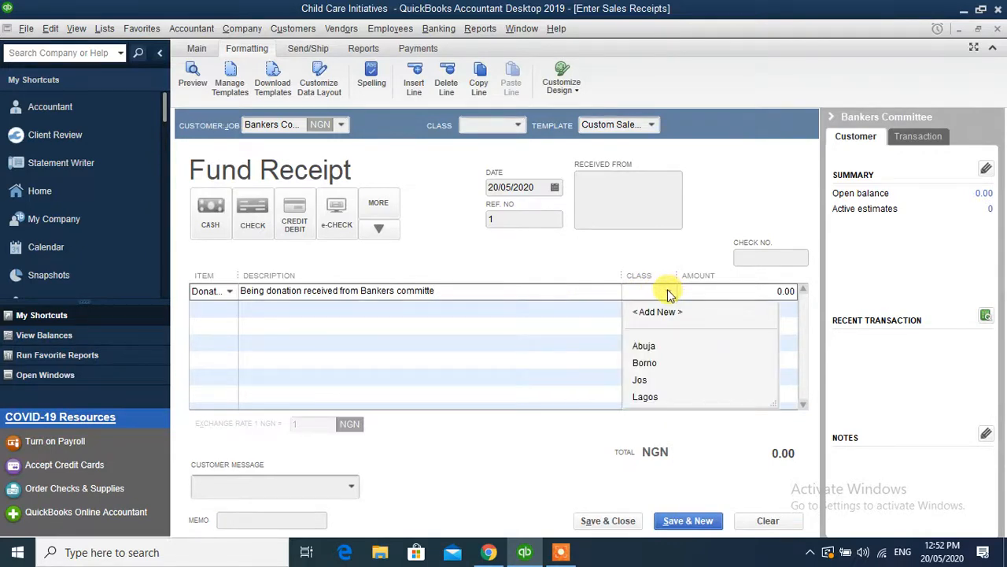
{"action": "left_click", "coordinate": [648, 347]}
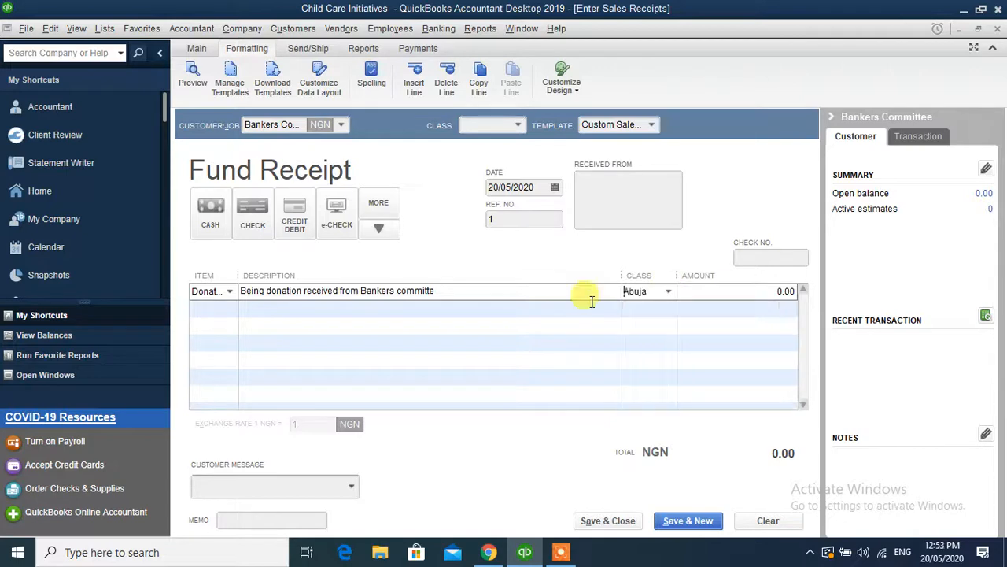
{"action": "left_click", "coordinate": [582, 290]}
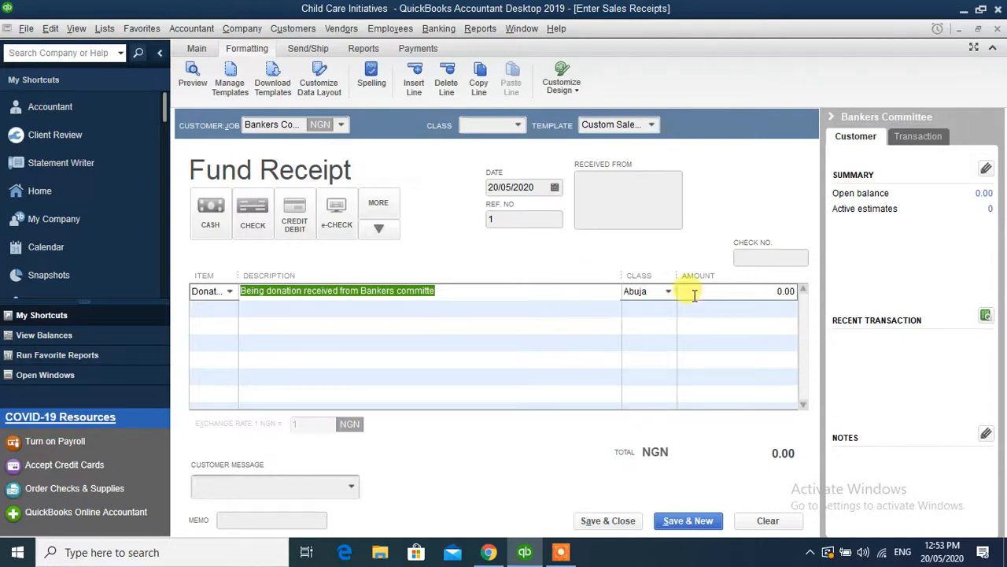
- Set the fund receipt's class to Abuja and its customer job to Children Library under Dangote Limited
{"action": "left_click", "coordinate": [519, 126]}
{"action": "left_click", "coordinate": [494, 181]}
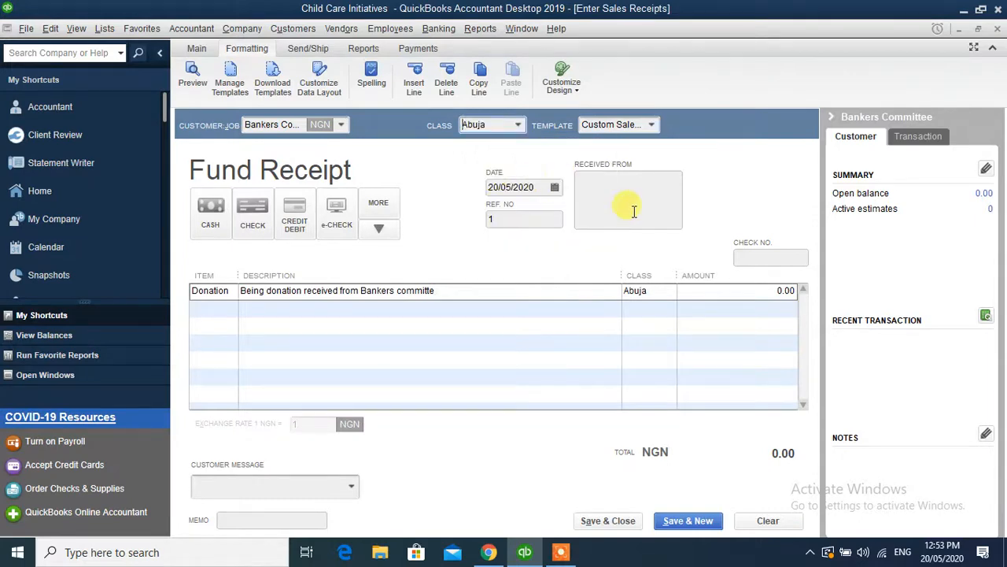
{"action": "left_click", "coordinate": [343, 127]}
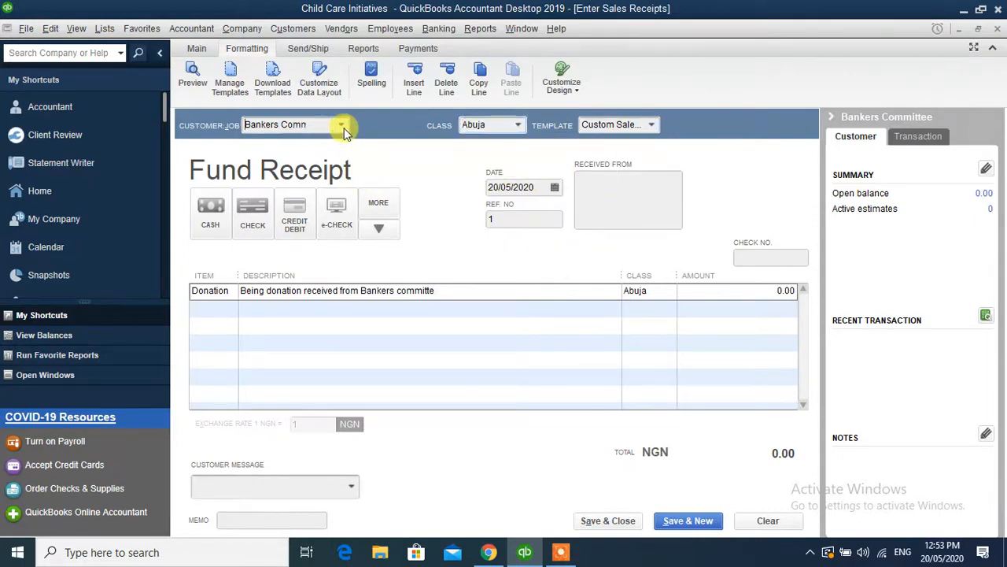
{"action": "left_click", "coordinate": [343, 127]}
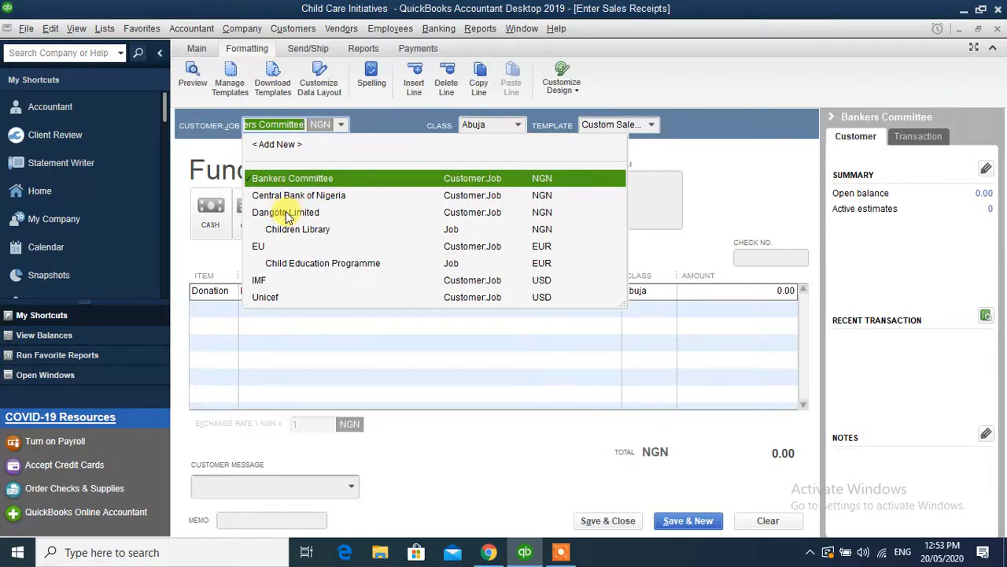
{"action": "left_click", "coordinate": [289, 215]}
{"action": "left_click", "coordinate": [343, 126]}
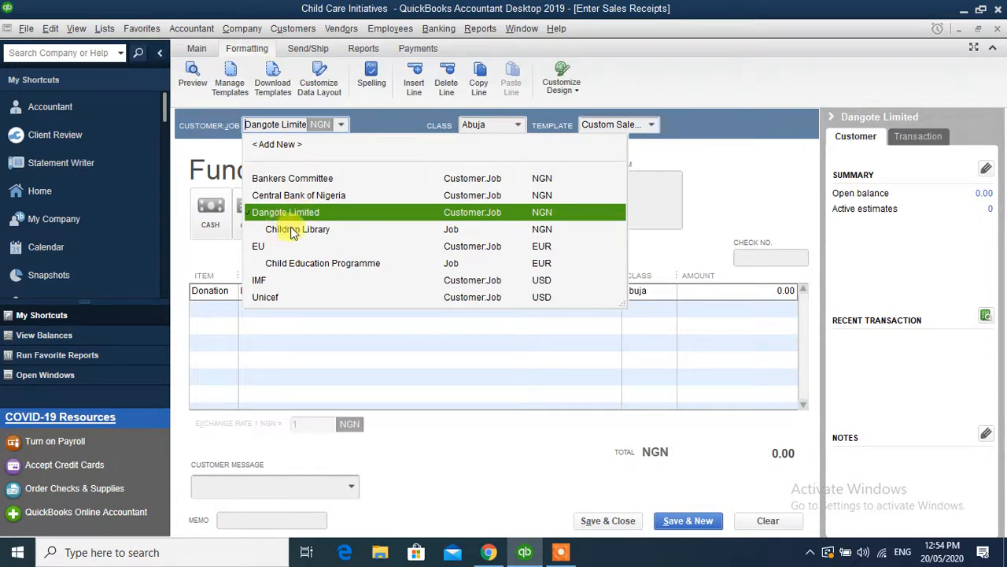
{"action": "left_click", "coordinate": [294, 231]}
{"action": "left_click", "coordinate": [346, 124]}
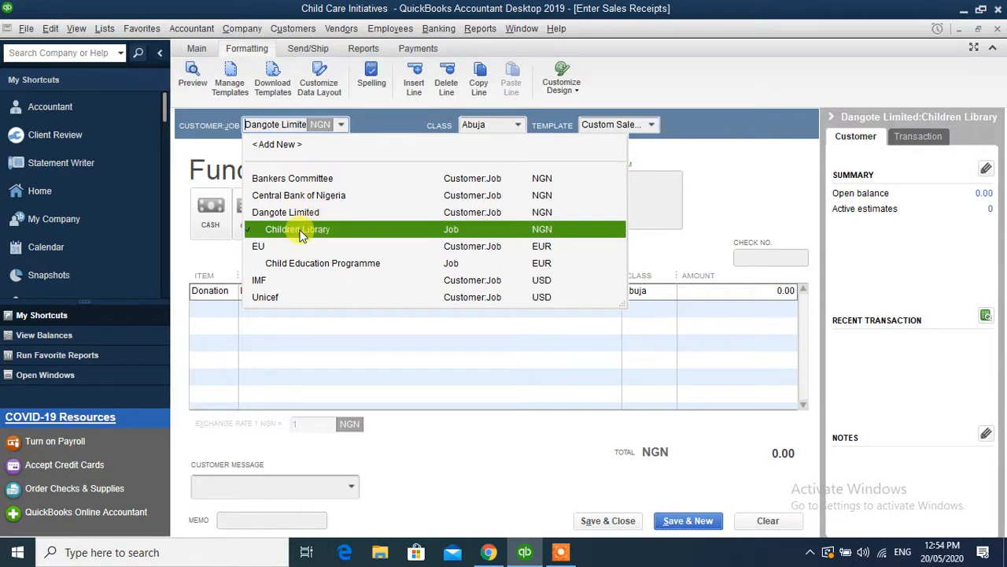
{"action": "left_click", "coordinate": [299, 233]}
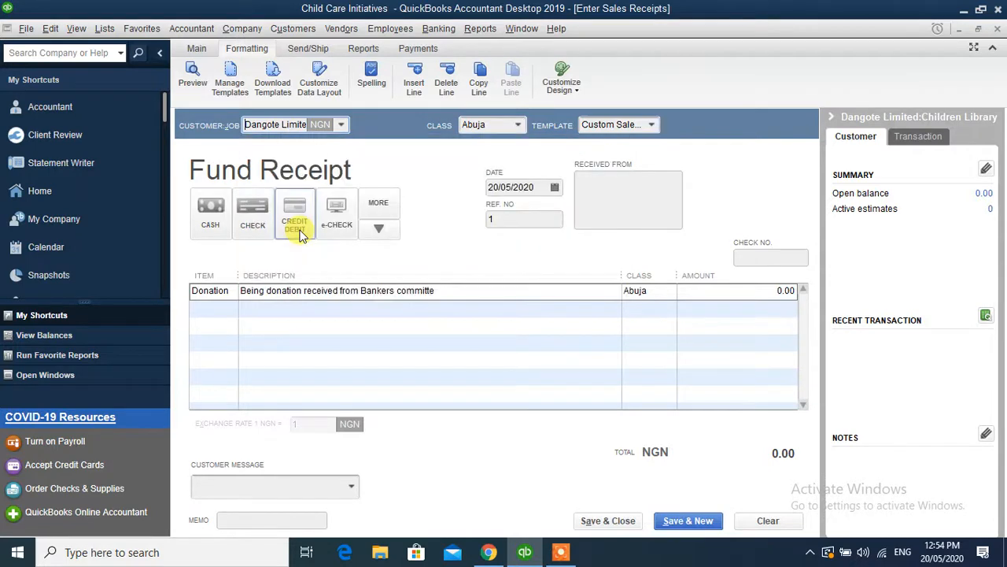
- Enter Dangote Limited as the party the funds are received from
{"action": "left_click", "coordinate": [606, 194]}
{"action": "type", "text": "D"}
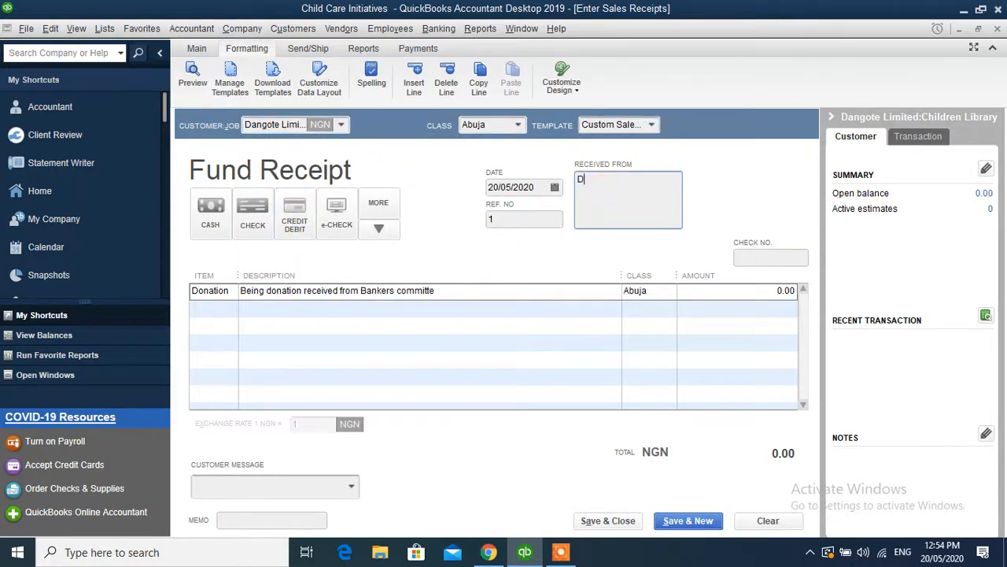
{"action": "type", "text": "angote Limited"}
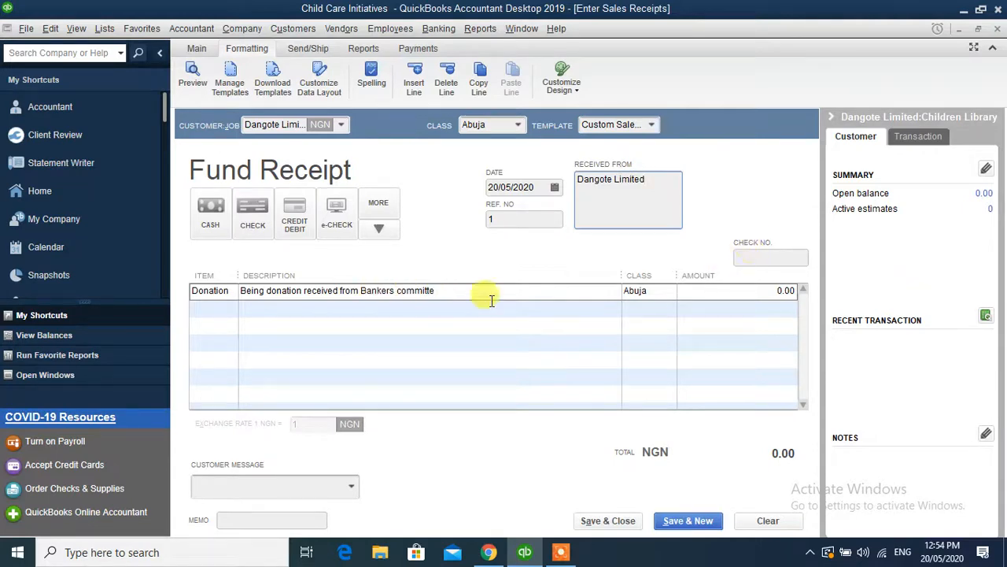
- Set the Donation line's amount to 4,500,000
{"action": "left_click", "coordinate": [760, 292]}
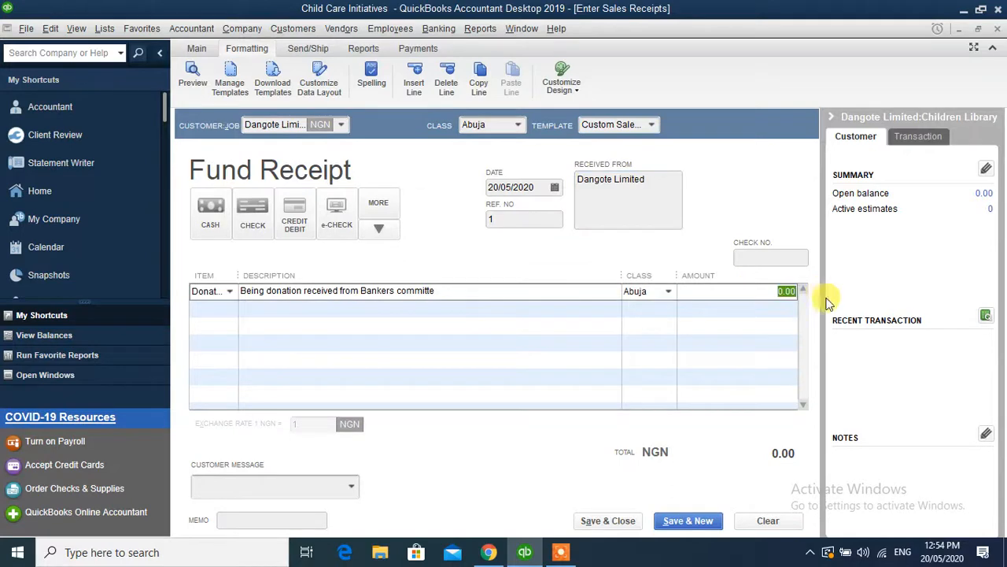
{"action": "type", "text": "45"}
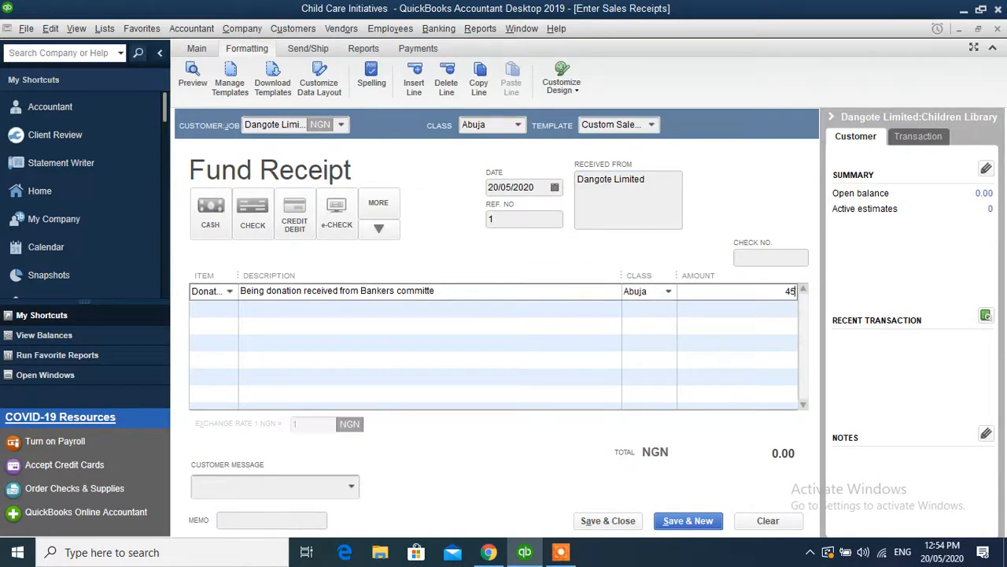
{"action": "type", "text": "00000"}
{"action": "left_click", "coordinate": [570, 293]}
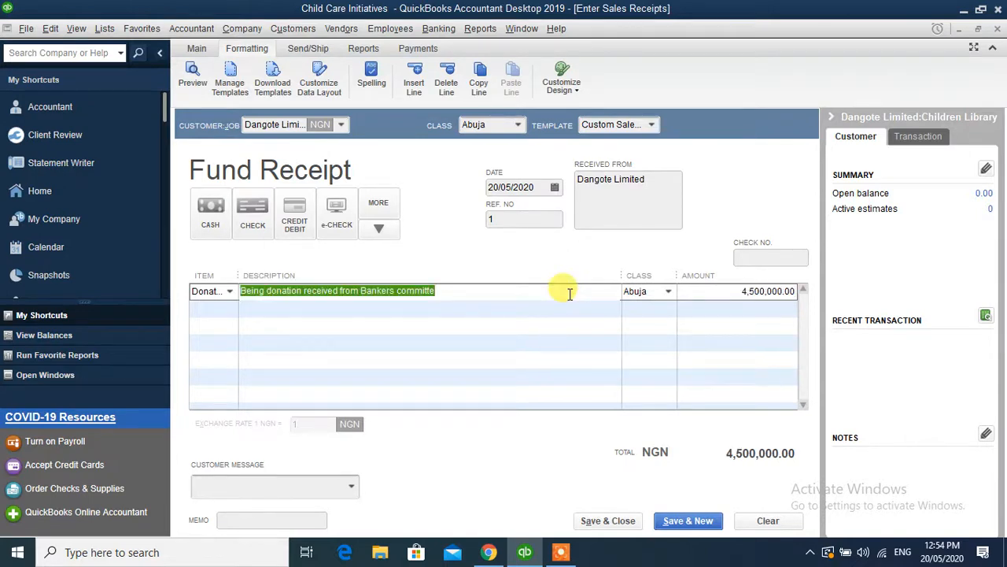
{"action": "left_click", "coordinate": [703, 291]}
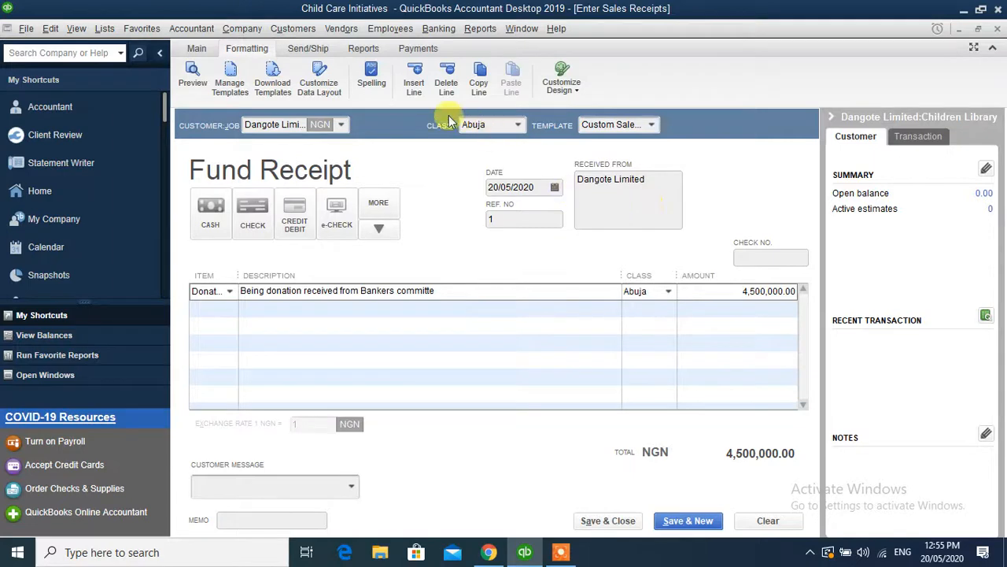
- Save and close the fund receipt, applying the address and class changes to this transaction only and ignoring all flagged instances of "committe"
{"action": "left_click", "coordinate": [201, 49]}
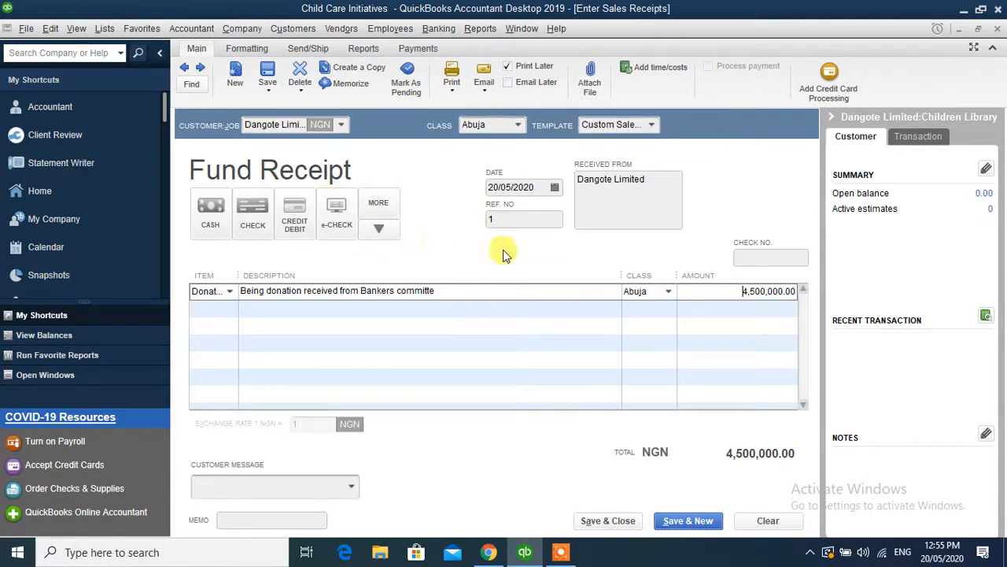
{"action": "left_click", "coordinate": [607, 521]}
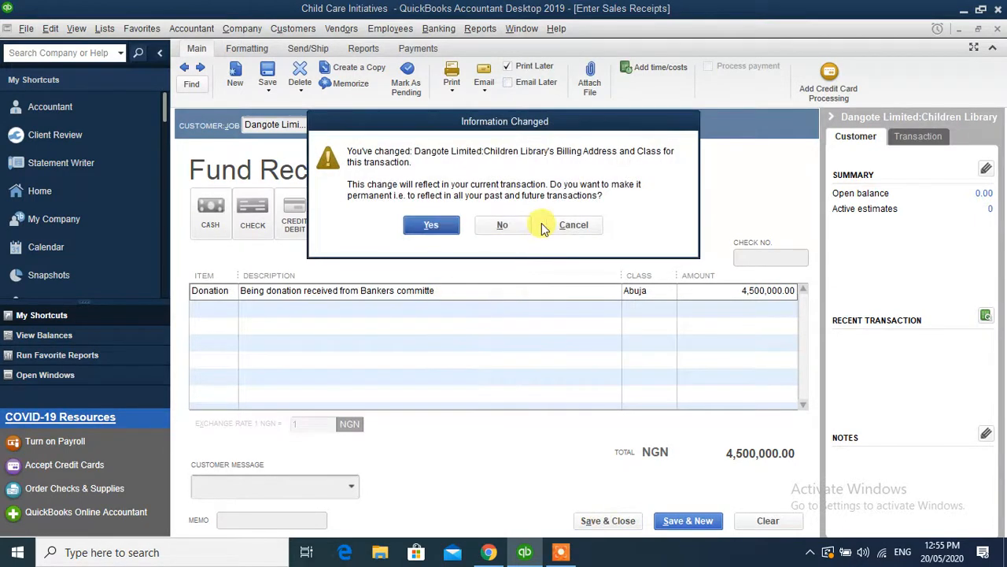
{"action": "left_click", "coordinate": [526, 226]}
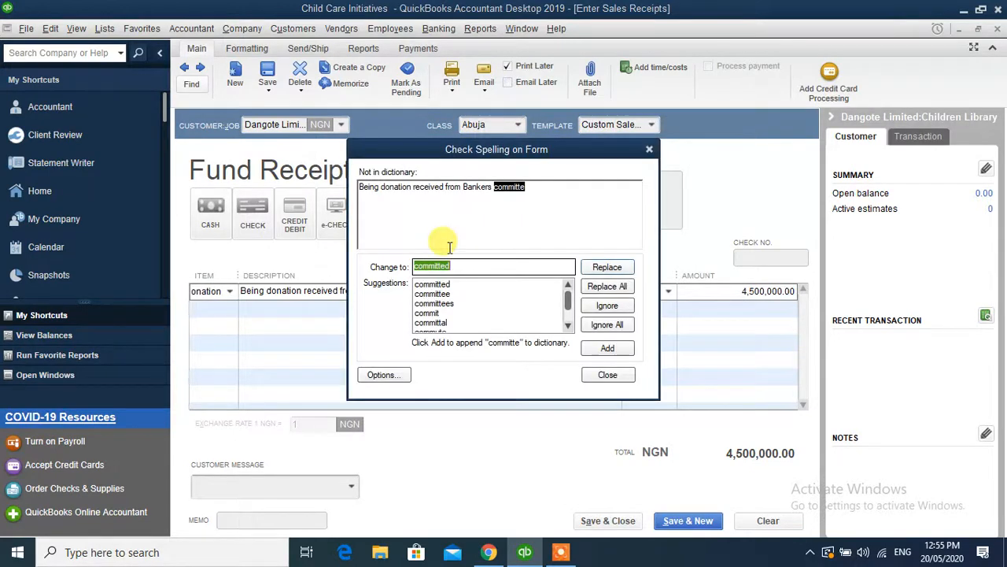
{"action": "left_click", "coordinate": [609, 325]}
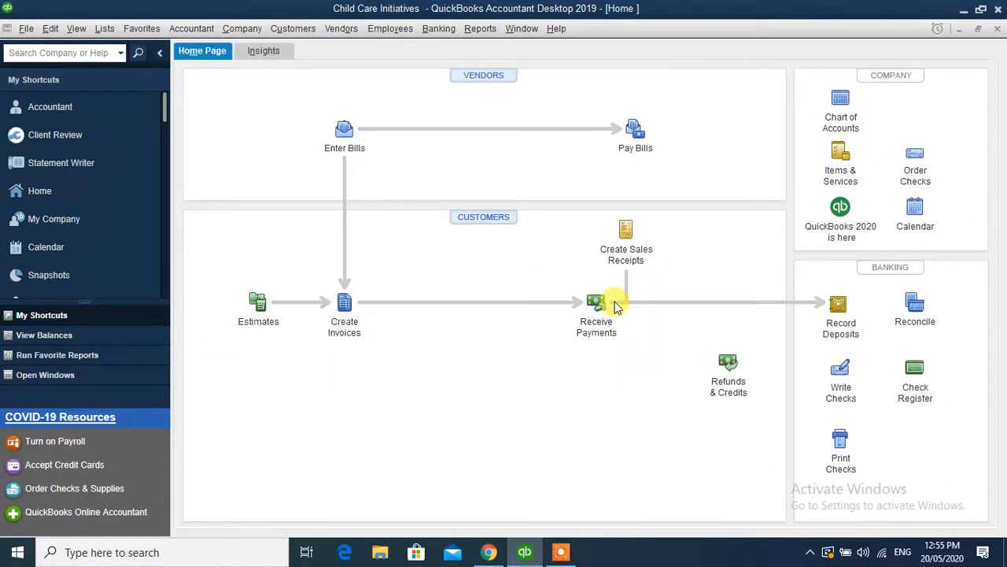
- Record the deposit of the Dangote Limited receipt into Access Bank, then save and close it
{"action": "left_click", "coordinate": [843, 308]}
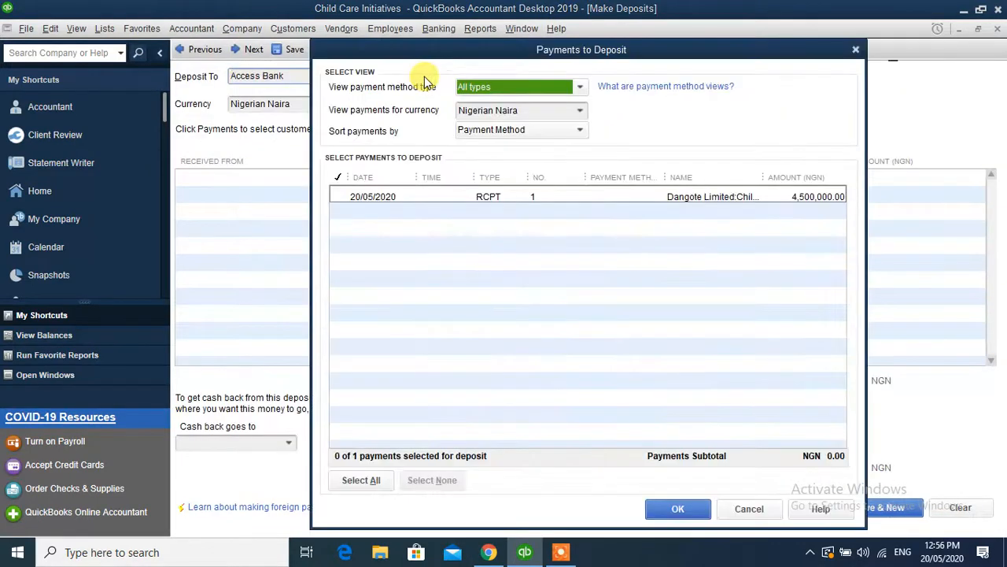
{"action": "left_click", "coordinate": [337, 196]}
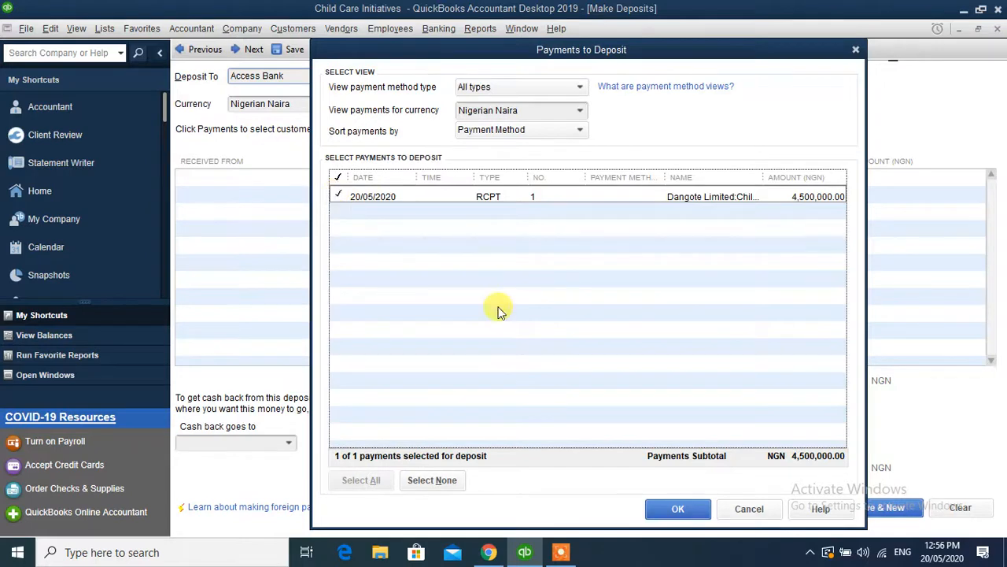
{"action": "left_click", "coordinate": [661, 510]}
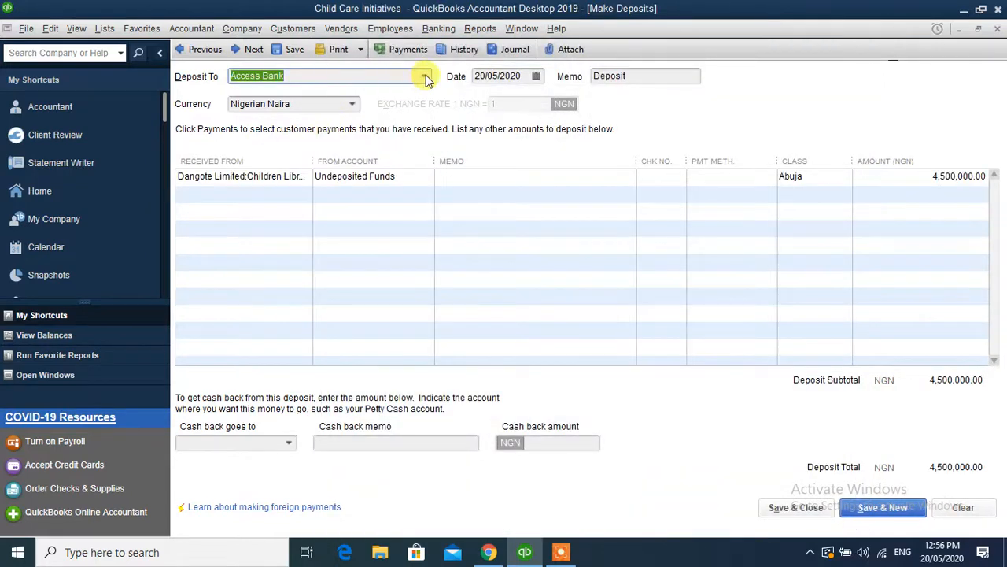
{"action": "left_click", "coordinate": [425, 76]}
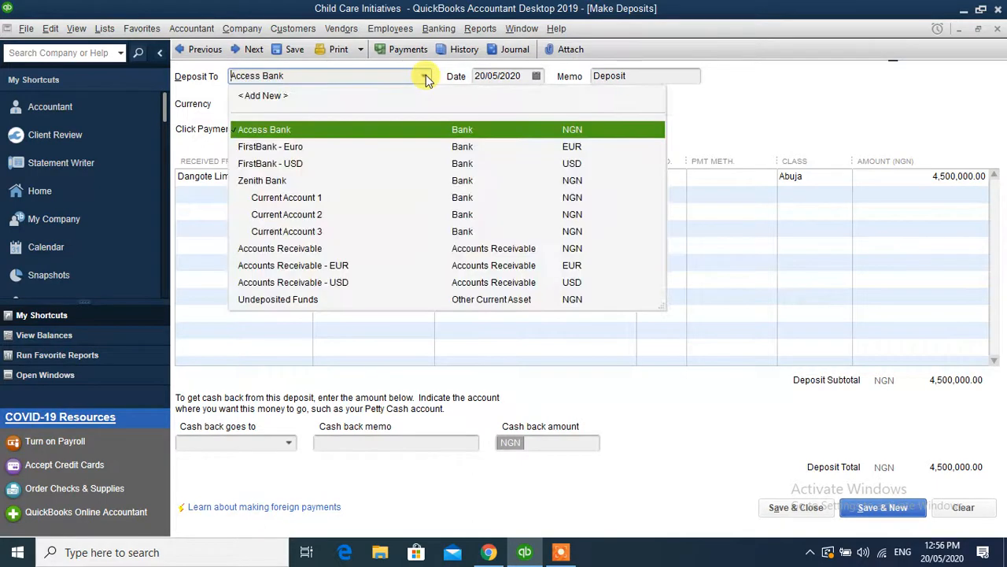
{"action": "left_click", "coordinate": [273, 139]}
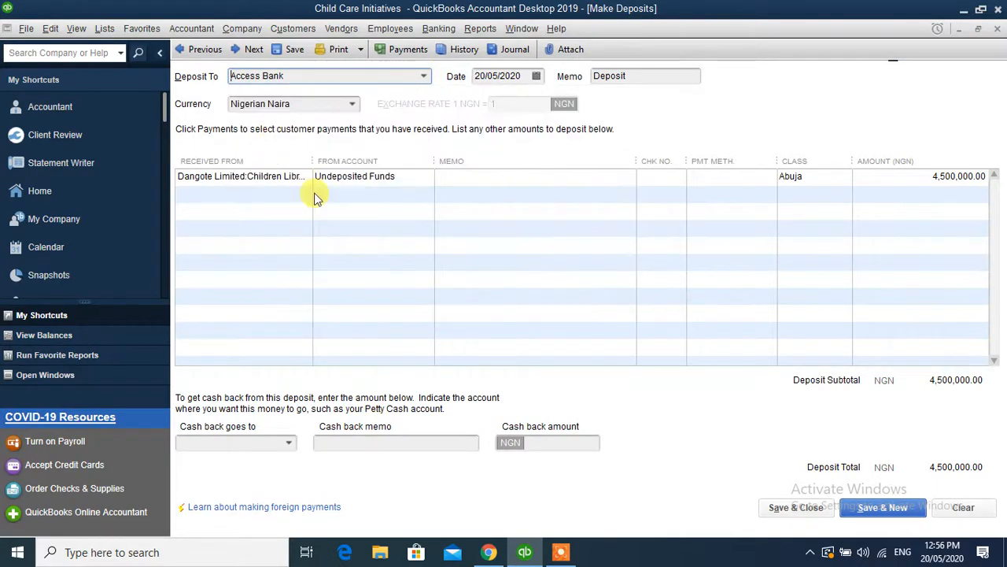
{"action": "left_click", "coordinate": [795, 508]}
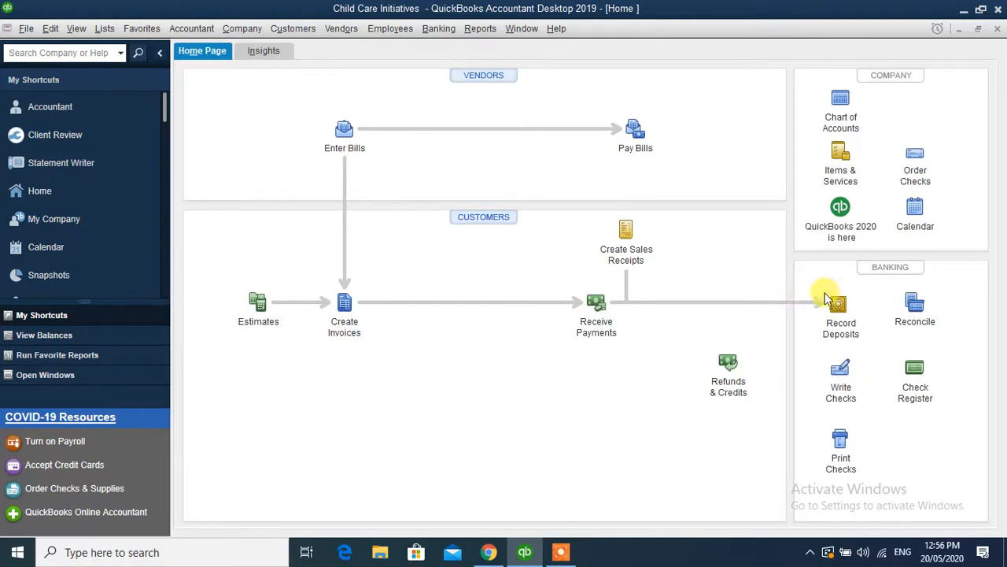
- Check a blank fund receipt's header for a deposit account field and close the form
{"action": "left_click", "coordinate": [628, 235]}
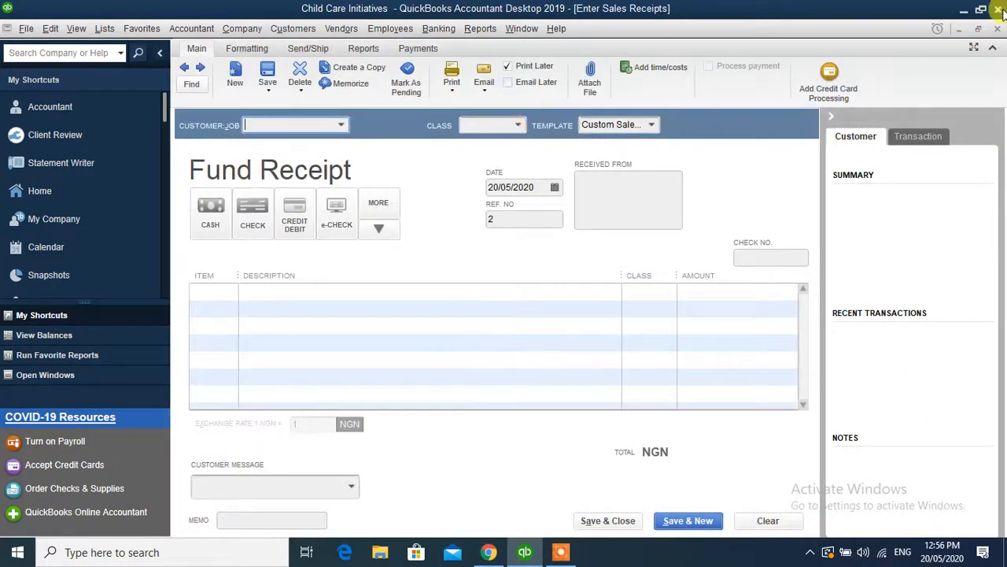
{"action": "left_click", "coordinate": [998, 31]}
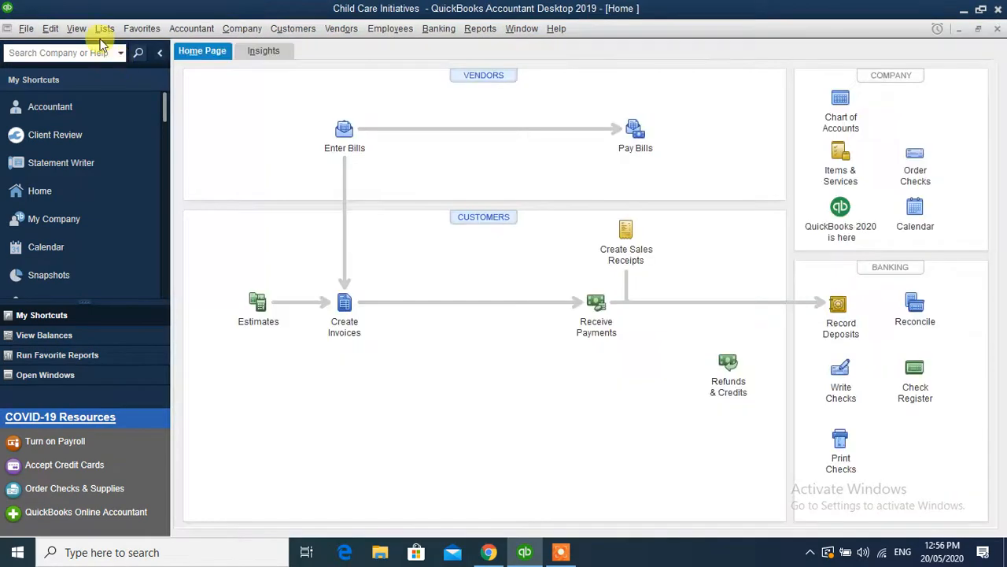
- Turn off the company payments preference that uses Undeposited Funds as the default deposit account, accepting the closing of all windows
{"action": "left_click", "coordinate": [52, 32]}
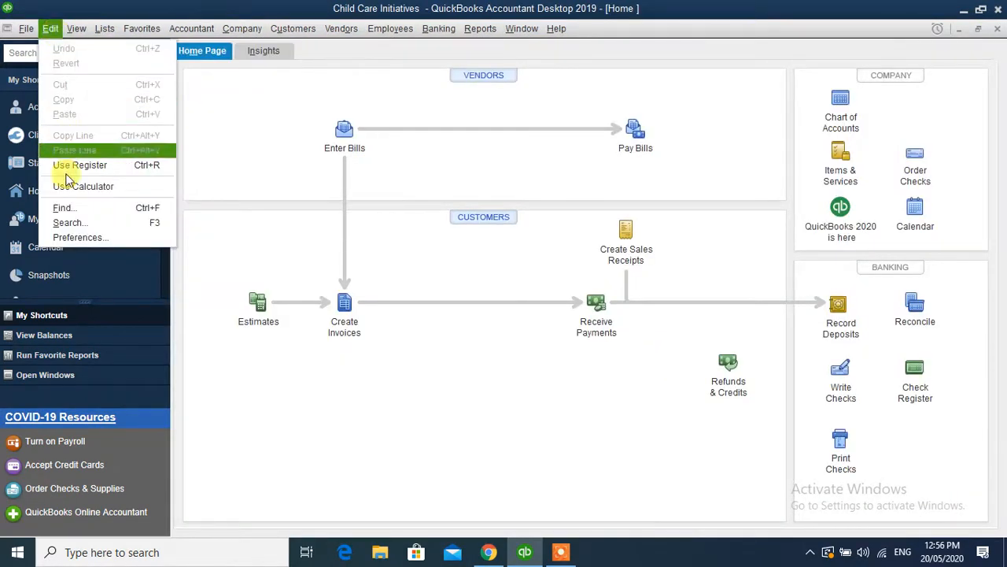
{"action": "left_click", "coordinate": [68, 235]}
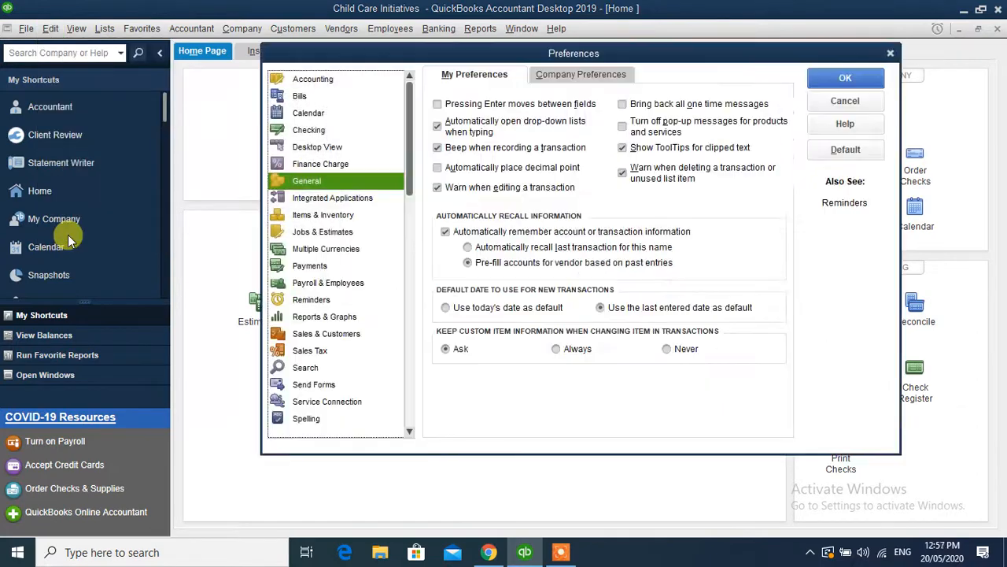
{"action": "left_click", "coordinate": [345, 265]}
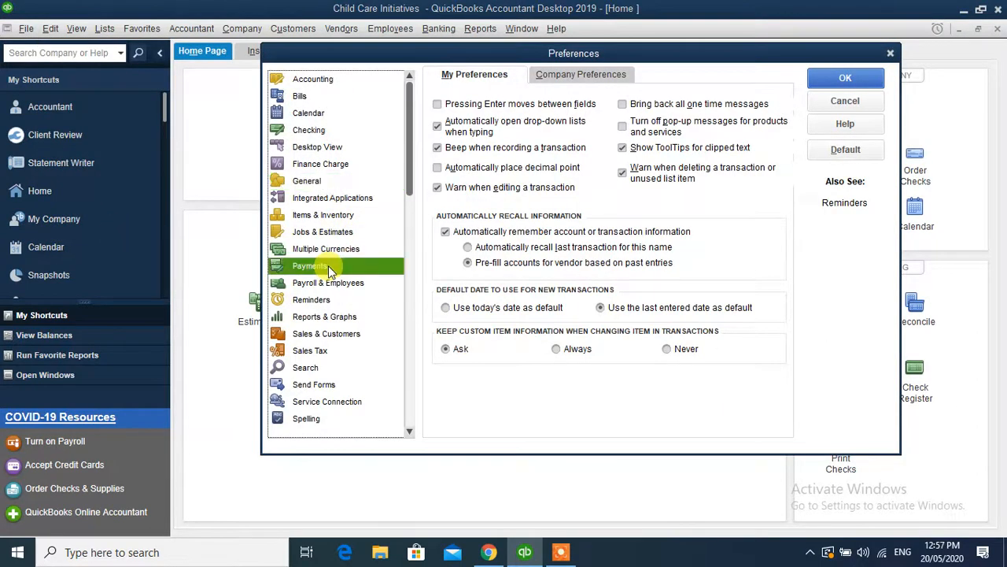
{"action": "left_click", "coordinate": [605, 79]}
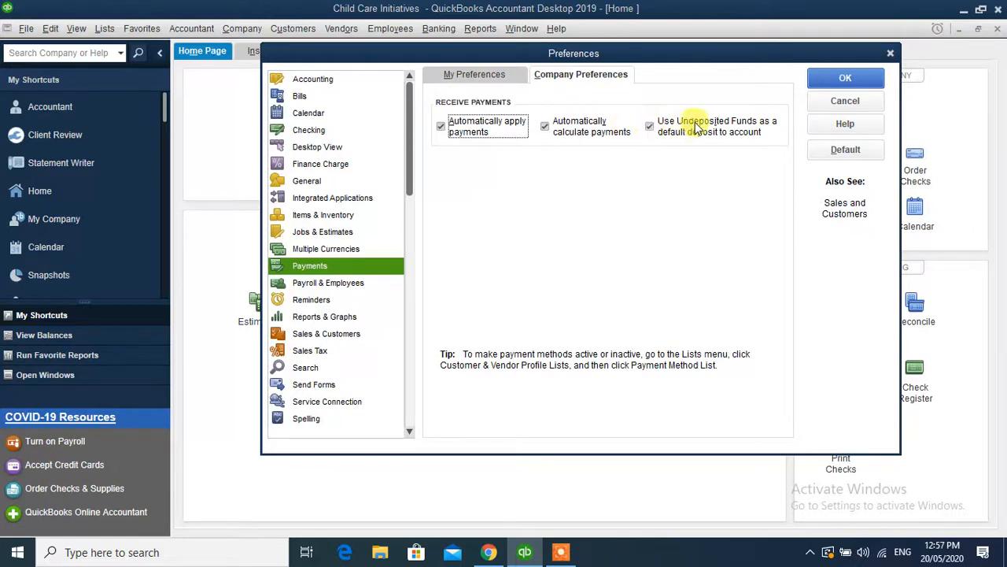
{"action": "left_click", "coordinate": [650, 127]}
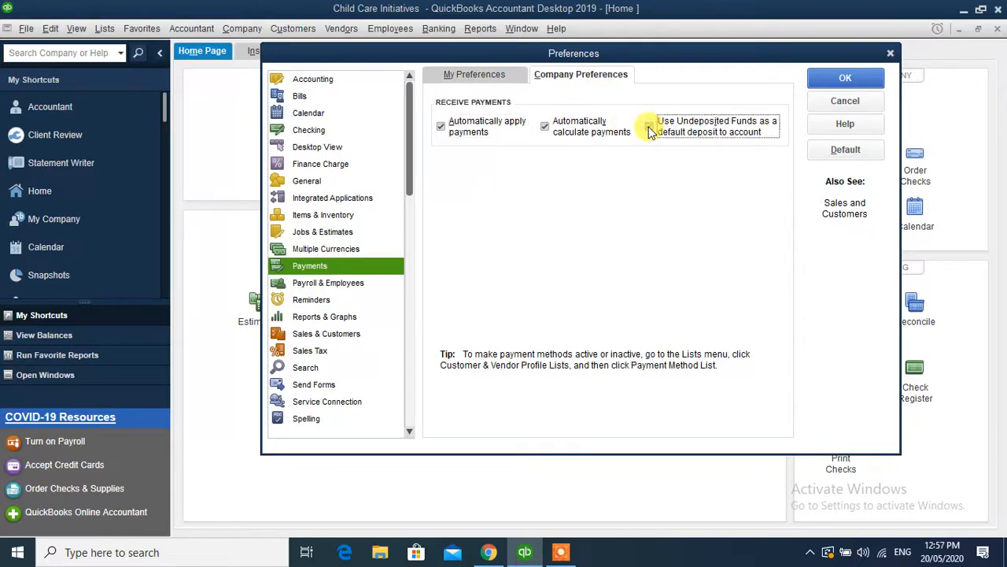
{"action": "left_click", "coordinate": [849, 77]}
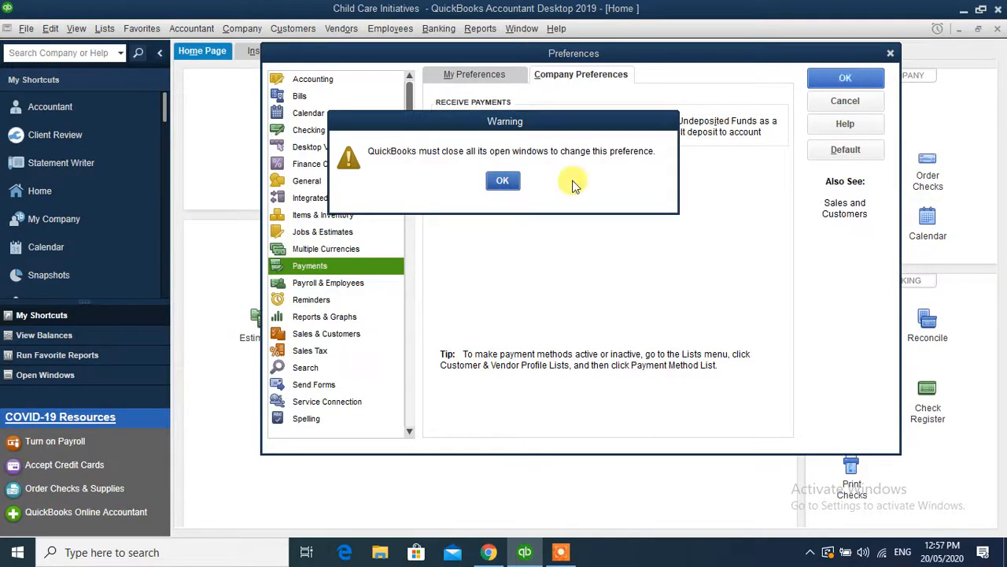
{"action": "left_click", "coordinate": [503, 180]}
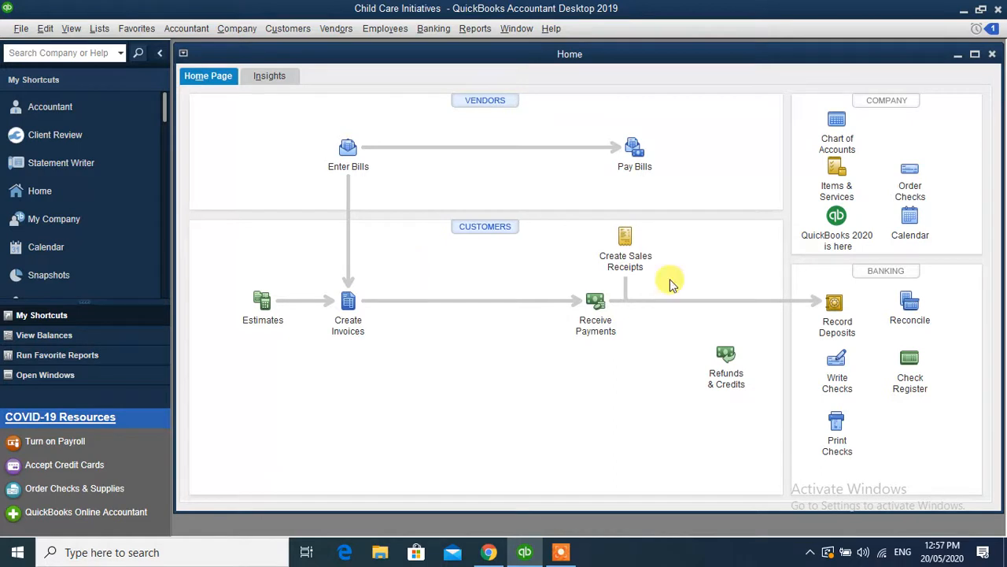
- Open a new fund receipt, review the accounts offered for Deposit To without changing the selection, and close the form
{"action": "left_click", "coordinate": [623, 238]}
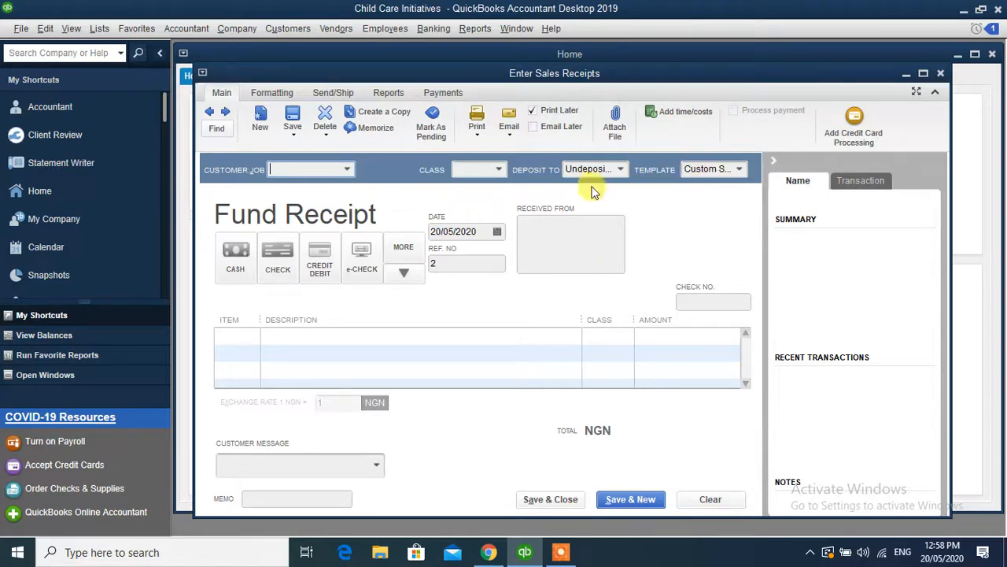
{"action": "left_click", "coordinate": [620, 172]}
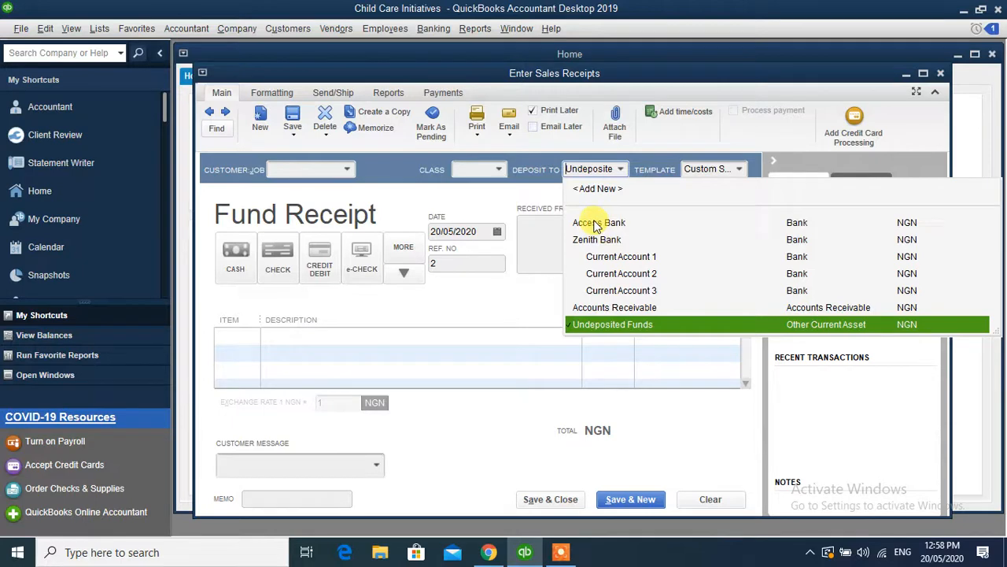
{"action": "left_click", "coordinate": [501, 191]}
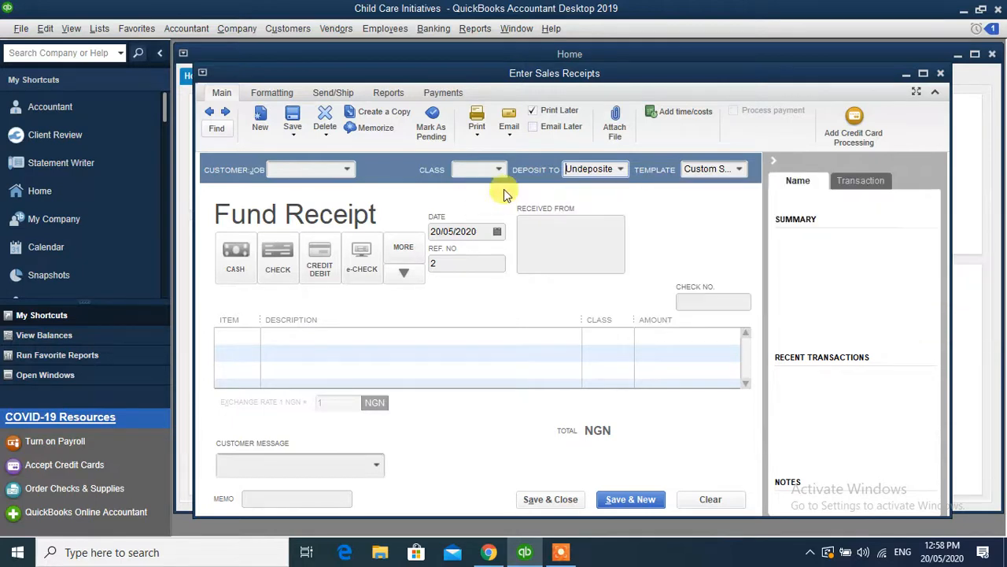
{"action": "left_click", "coordinate": [941, 74]}
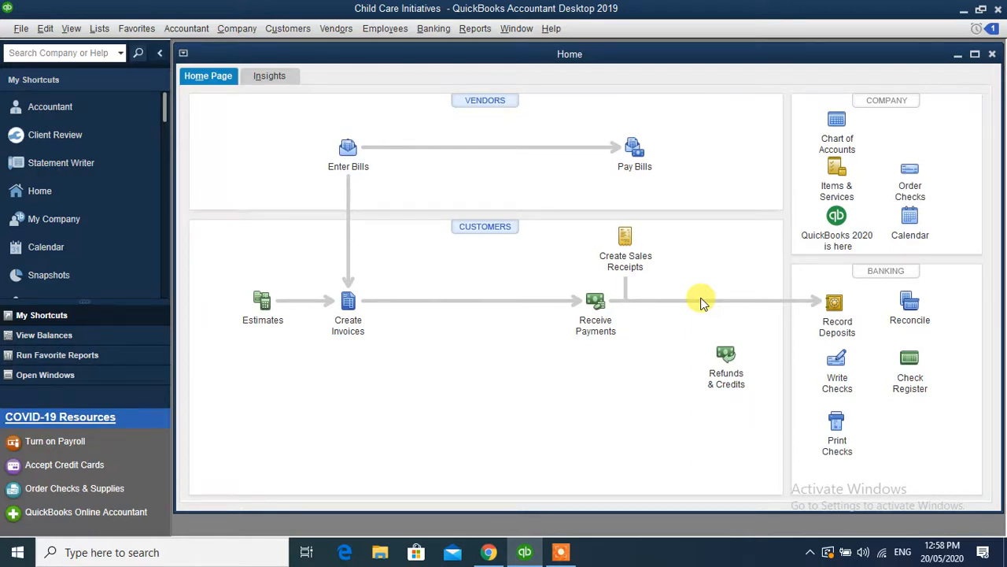
- Start a new fund receipt for EU's Child Education Programme job, acknowledging the currency exchange rate notice
{"action": "left_click", "coordinate": [627, 239]}
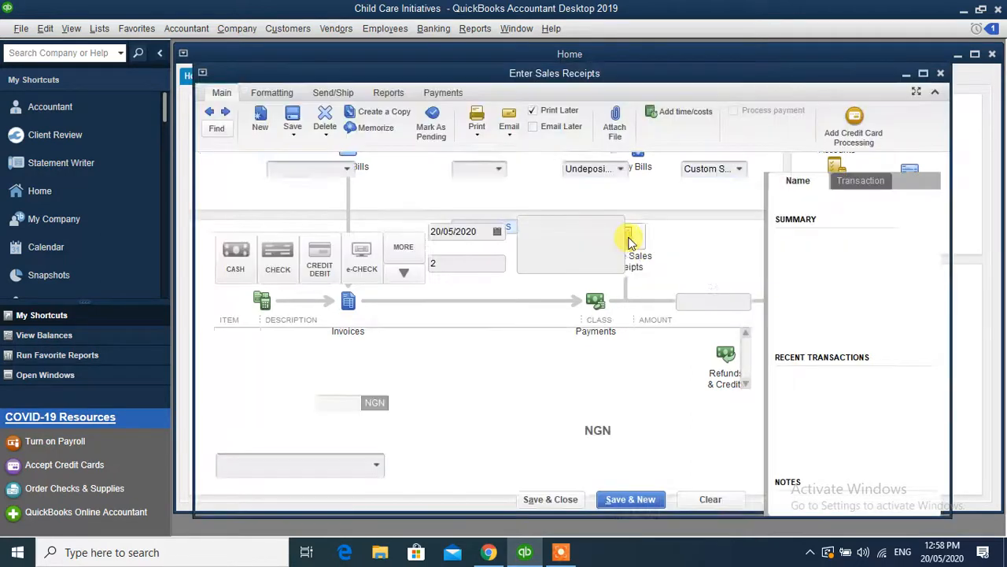
{"action": "left_click", "coordinate": [922, 72]}
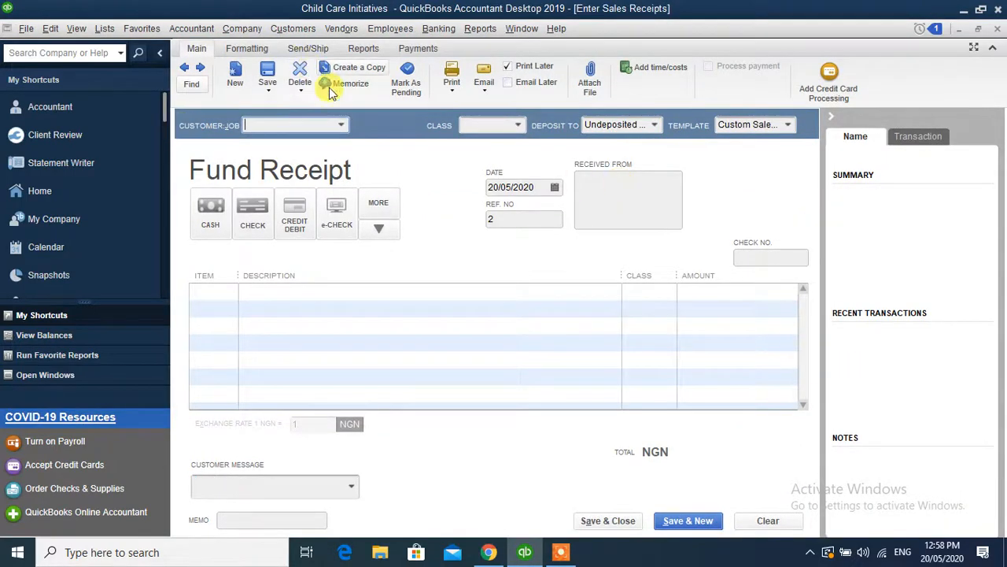
{"action": "left_click", "coordinate": [343, 125]}
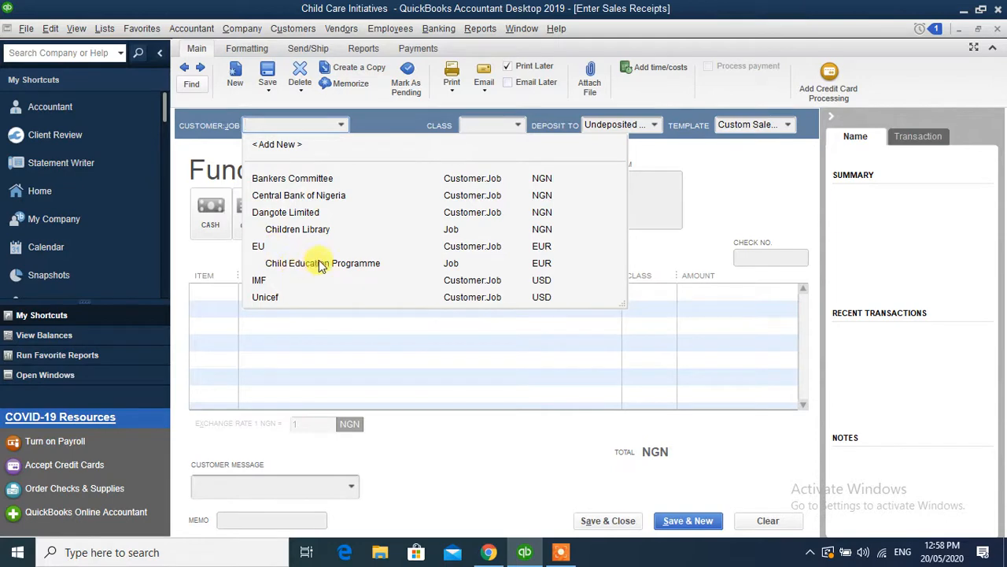
{"action": "left_click", "coordinate": [286, 266]}
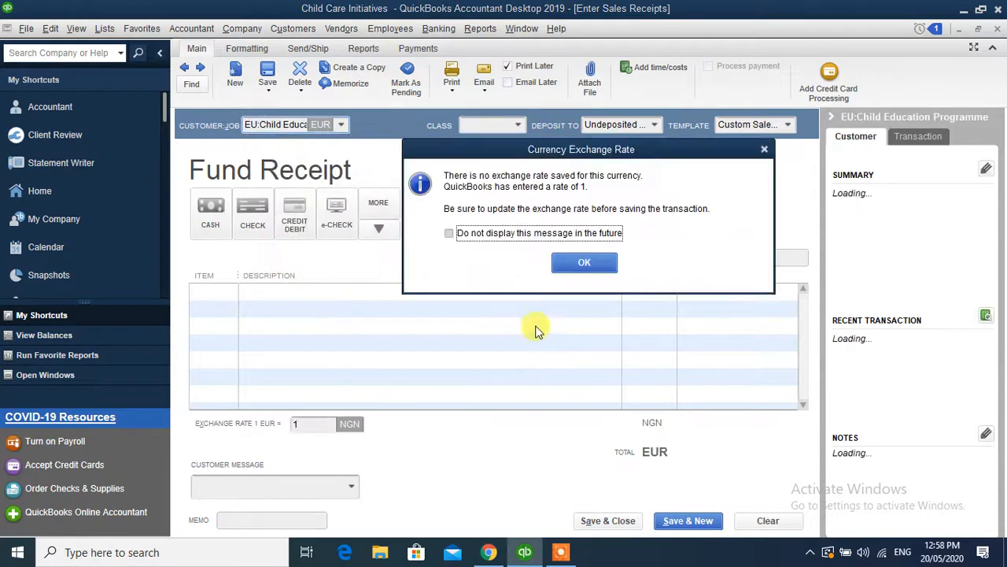
{"action": "left_click", "coordinate": [592, 264]}
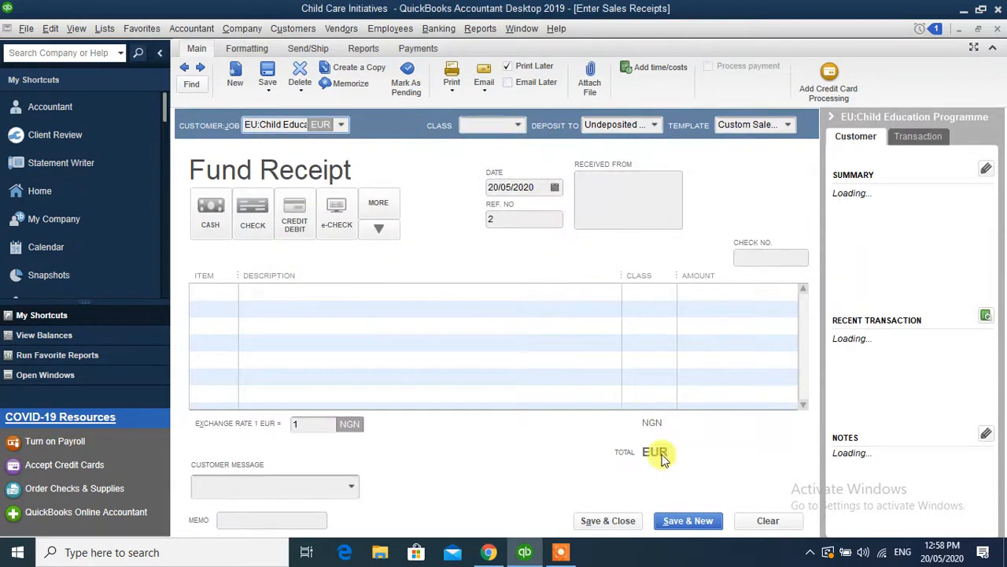
- Add a Grant item to the receipt's first line with the description "Being grant received from EU"
{"action": "left_click", "coordinate": [214, 290]}
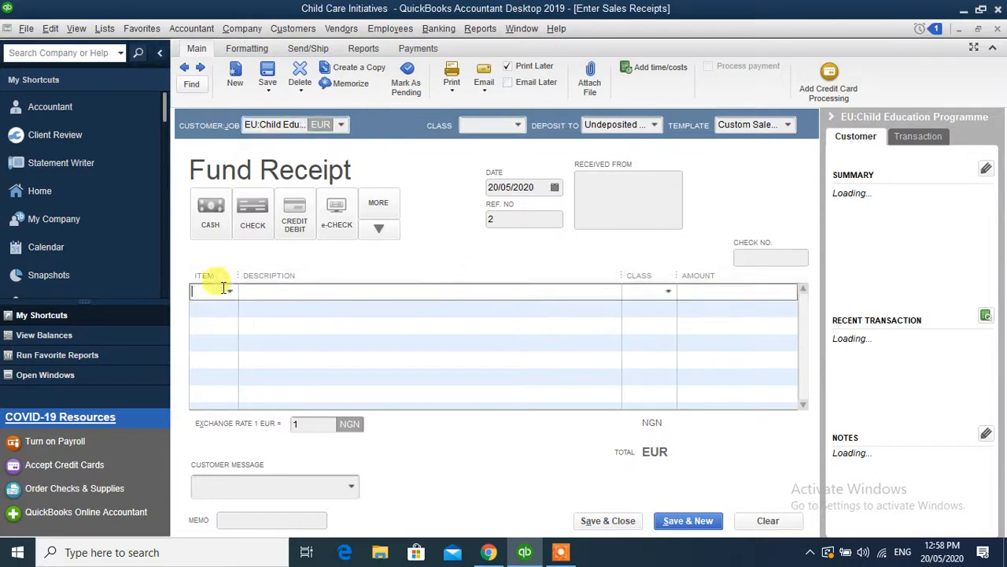
{"action": "left_click", "coordinate": [229, 291]}
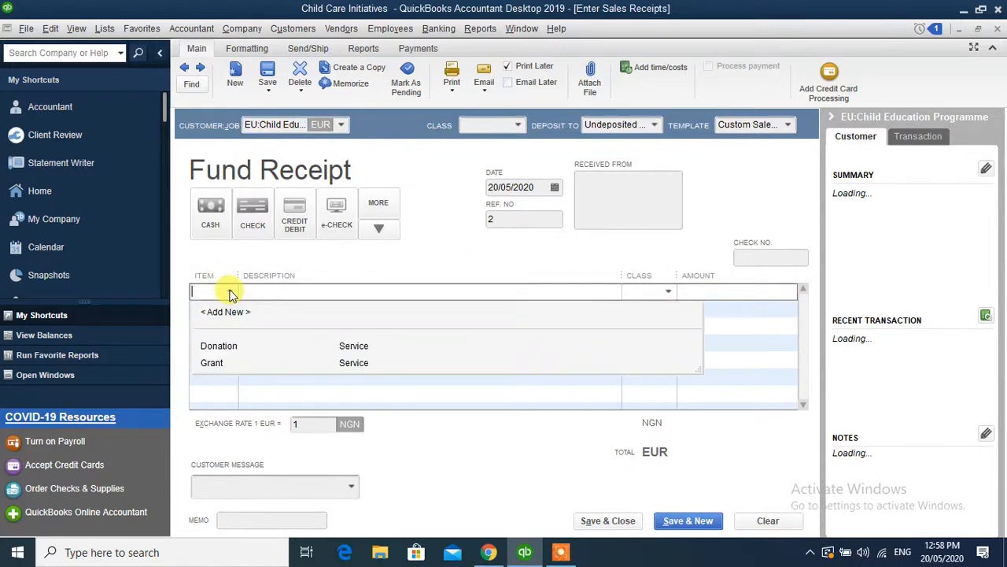
{"action": "left_click", "coordinate": [213, 364]}
{"action": "left_click", "coordinate": [557, 292]}
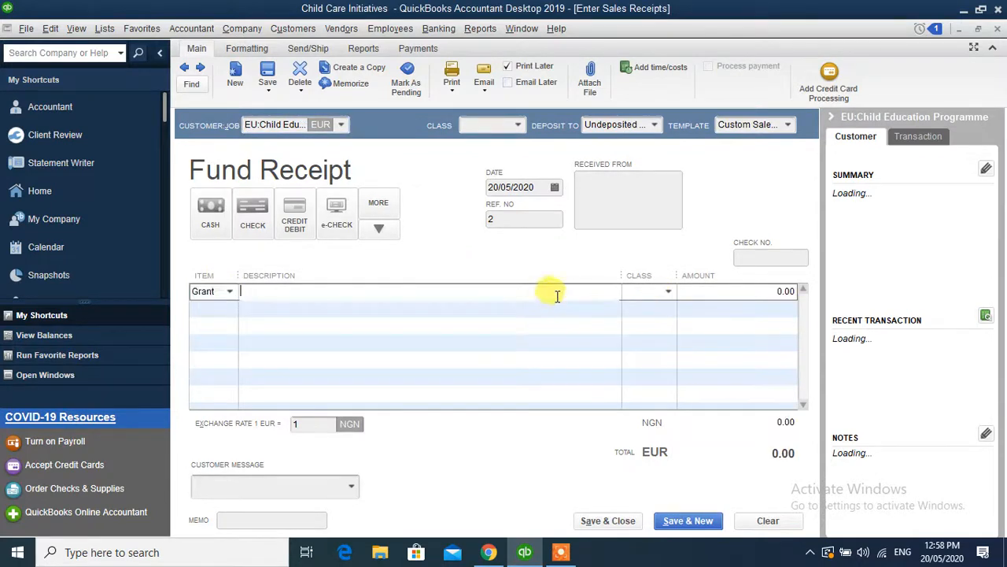
{"action": "type", "text": "Being gr"}
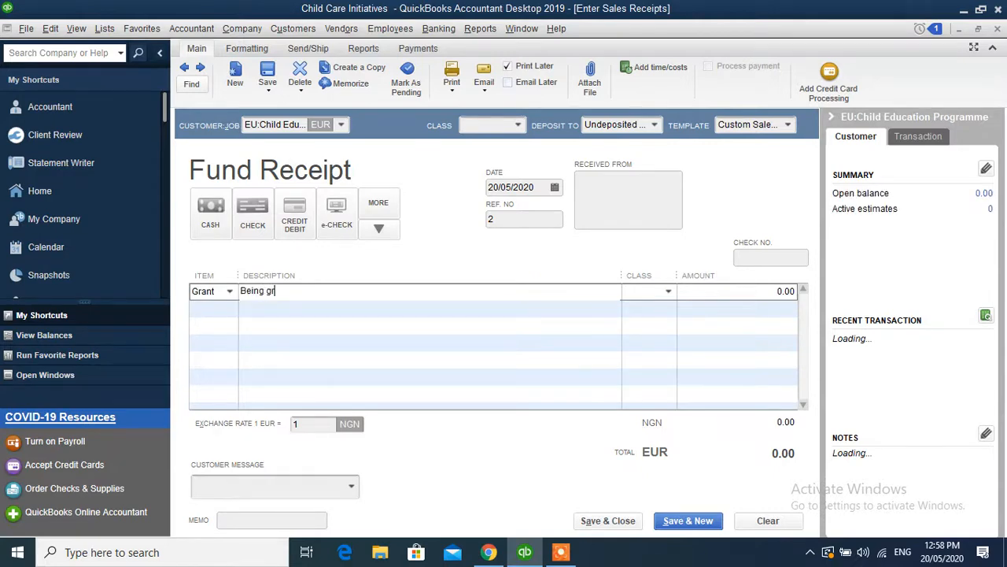
{"action": "type", "text": "ant received from EU"}
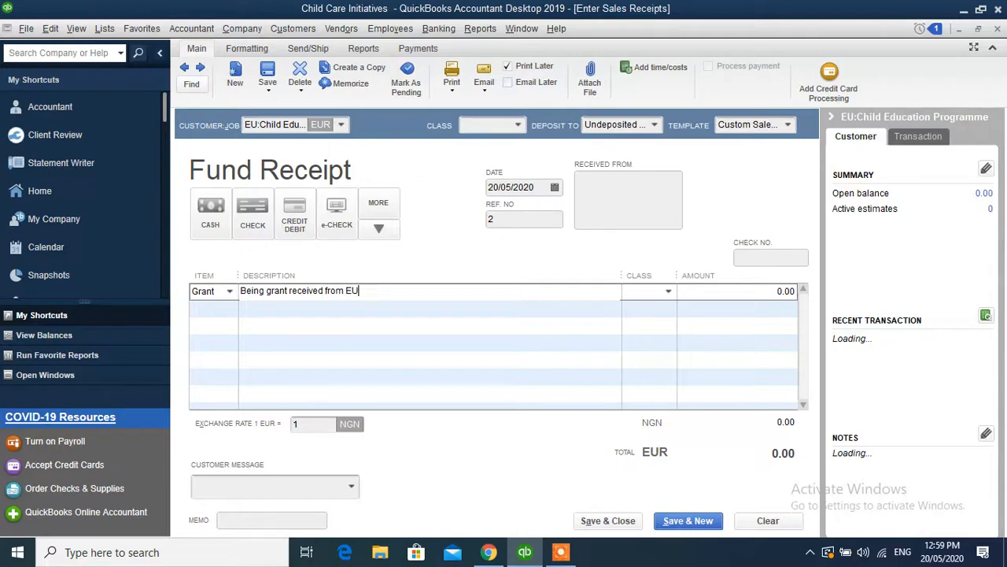
- Set the grant line's amount to 4,000 and assign the line to the Lagos class
{"action": "left_click", "coordinate": [756, 291]}
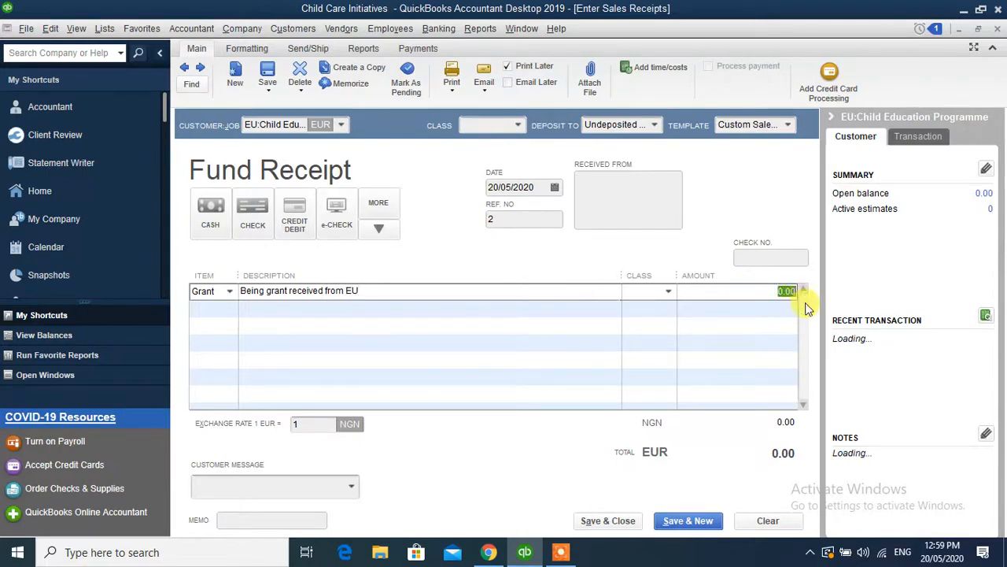
{"action": "type", "text": "4000"}
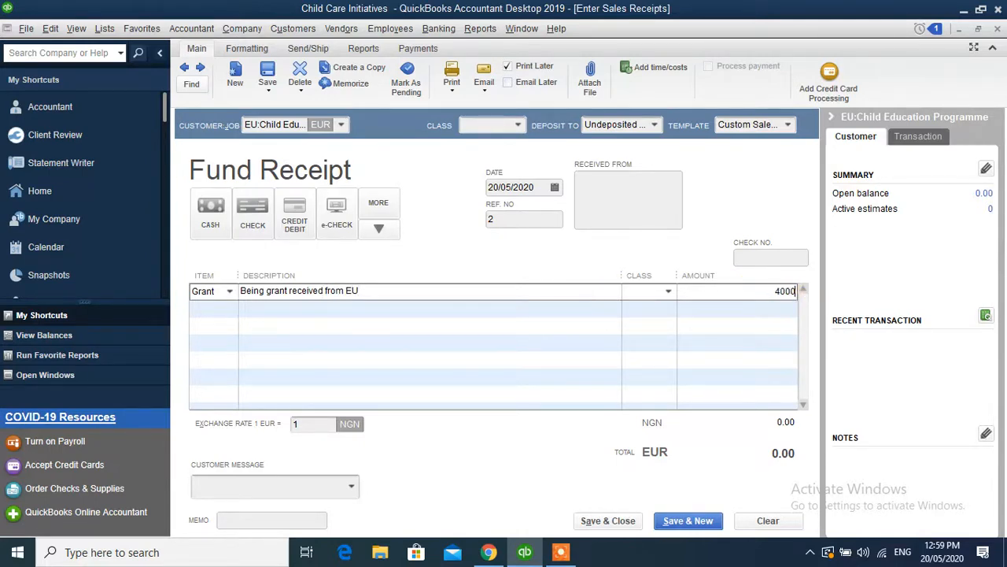
{"action": "left_click", "coordinate": [602, 299]}
{"action": "left_click", "coordinate": [669, 292]}
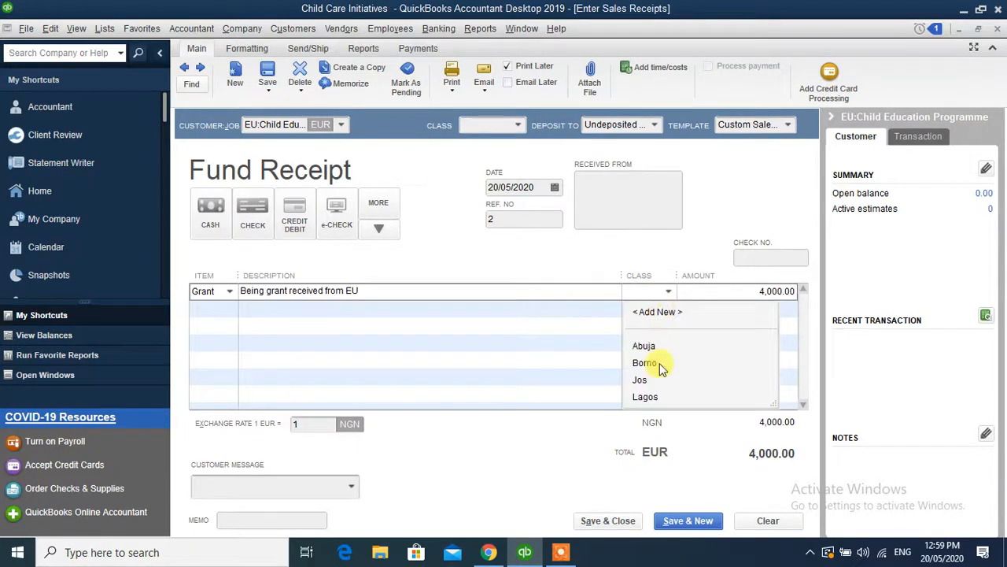
{"action": "left_click", "coordinate": [662, 395]}
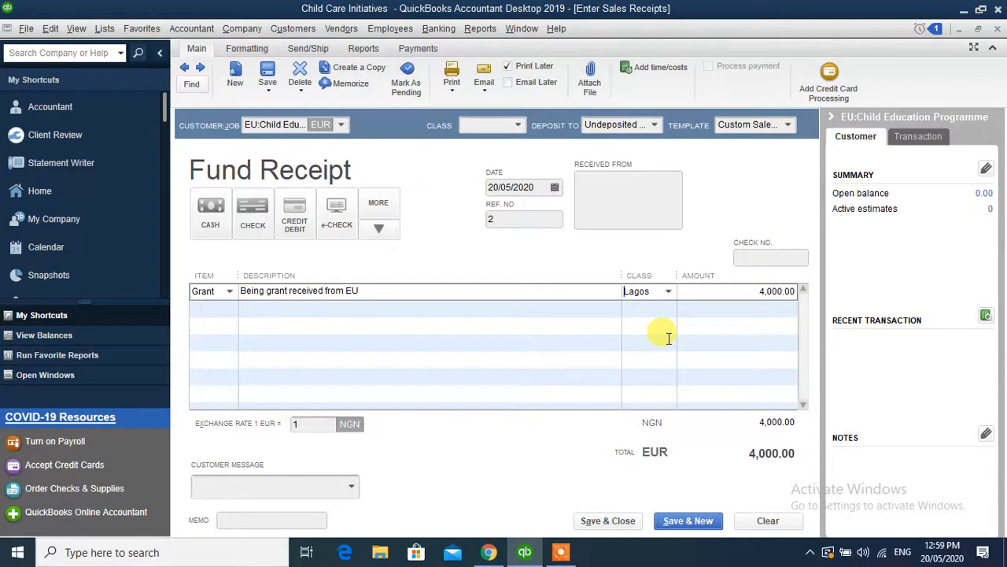
- Set the receipt's header class to Lagos and its deposit account to FirstBank - Euro
{"action": "left_click", "coordinate": [516, 125]}
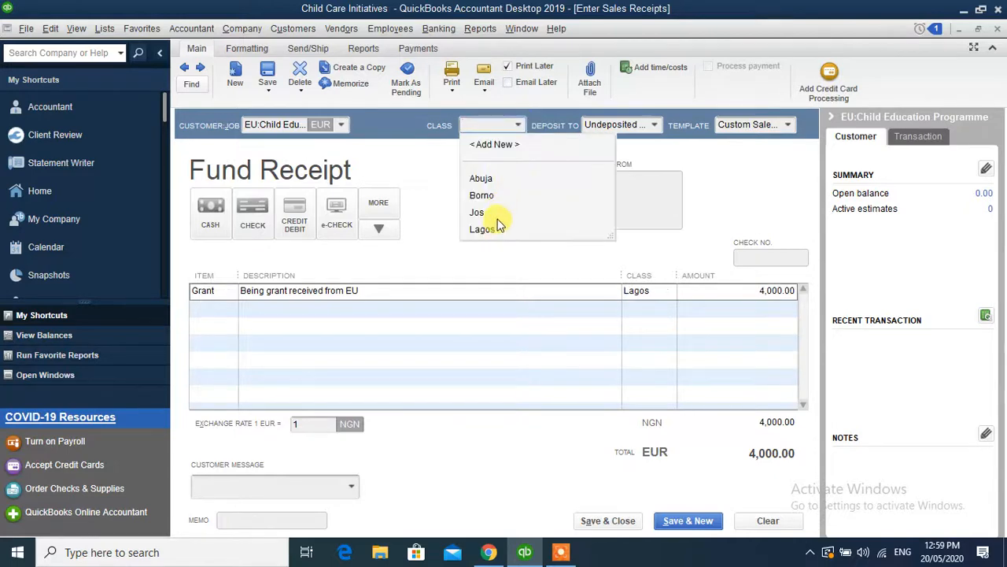
{"action": "left_click", "coordinate": [494, 230]}
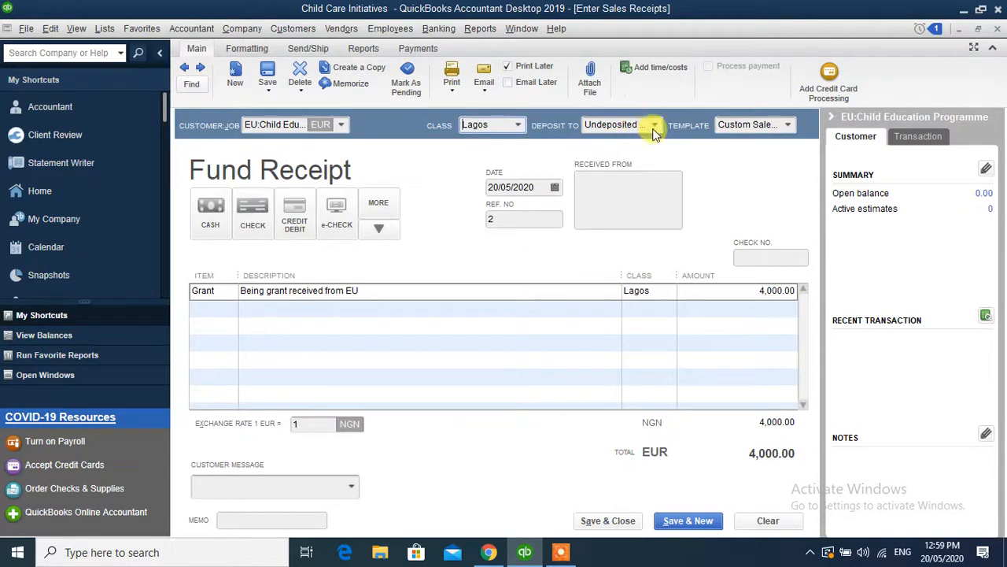
{"action": "left_click", "coordinate": [653, 126]}
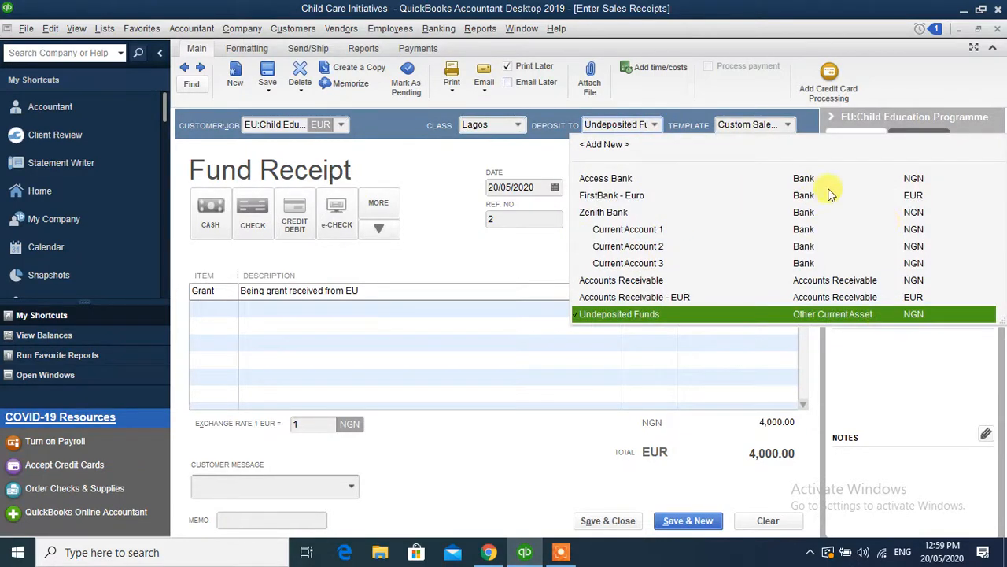
{"action": "left_click", "coordinate": [600, 198]}
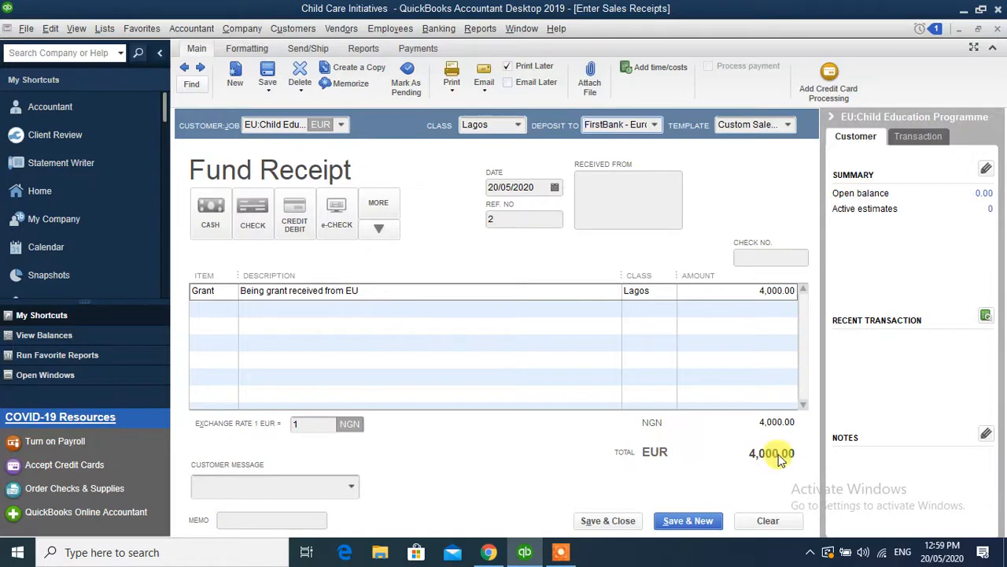
- Set the exchange rate for 1 EUR to 400 NGN, then save and close the receipt, ignoring all spelling flags for "EU"
{"action": "left_click_drag", "start_coordinate": [306, 423], "coordinate": [284, 433]}
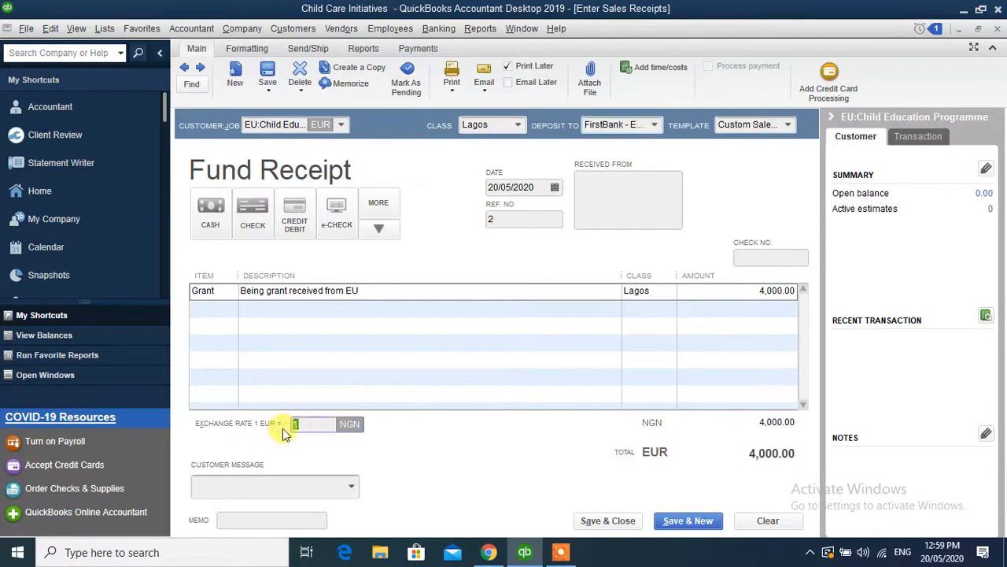
{"action": "key", "text": "BackSpace"}
{"action": "type", "text": "40"}
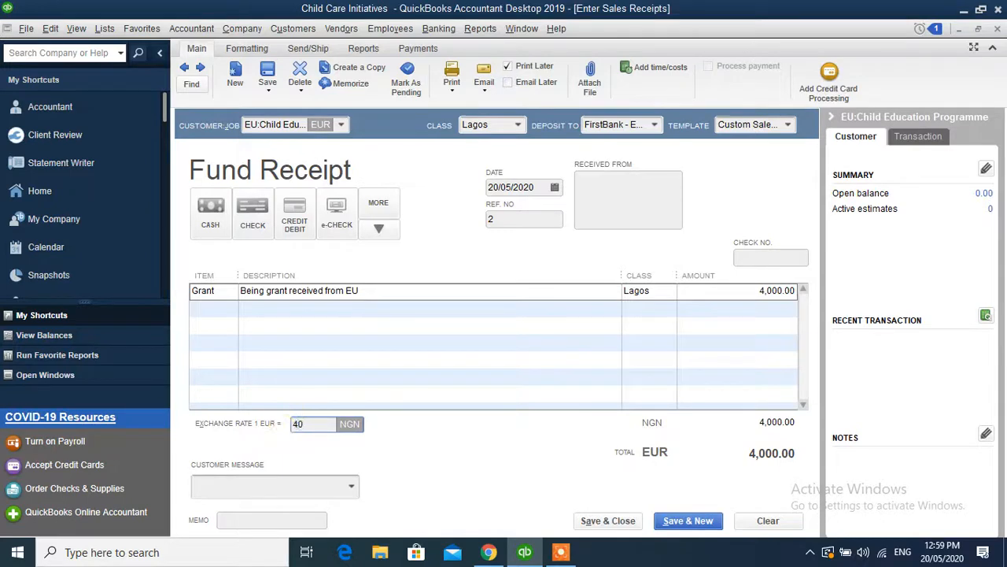
{"action": "type", "text": "0"}
{"action": "left_click", "coordinate": [618, 214]}
{"action": "left_click", "coordinate": [609, 521]}
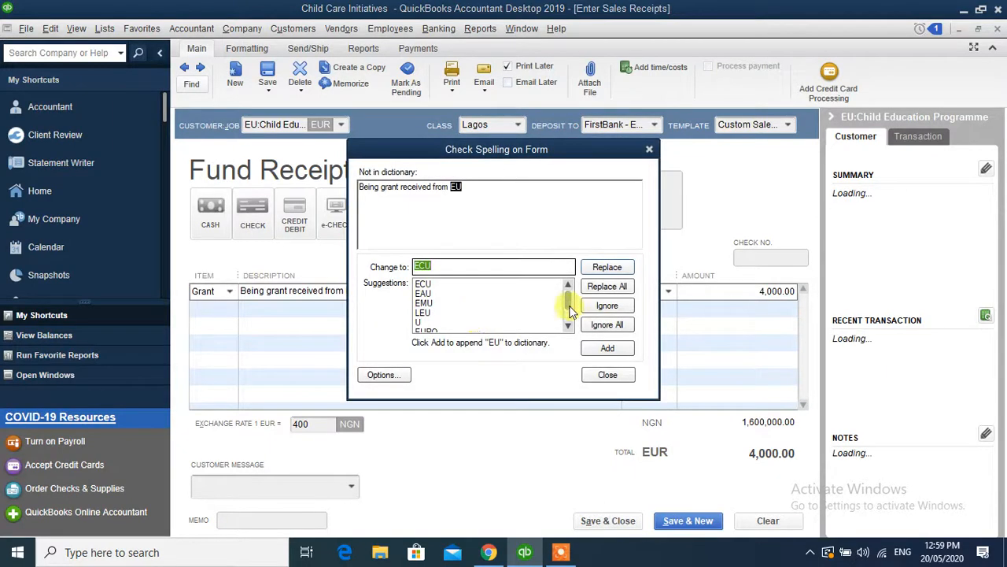
{"action": "left_click", "coordinate": [607, 325]}
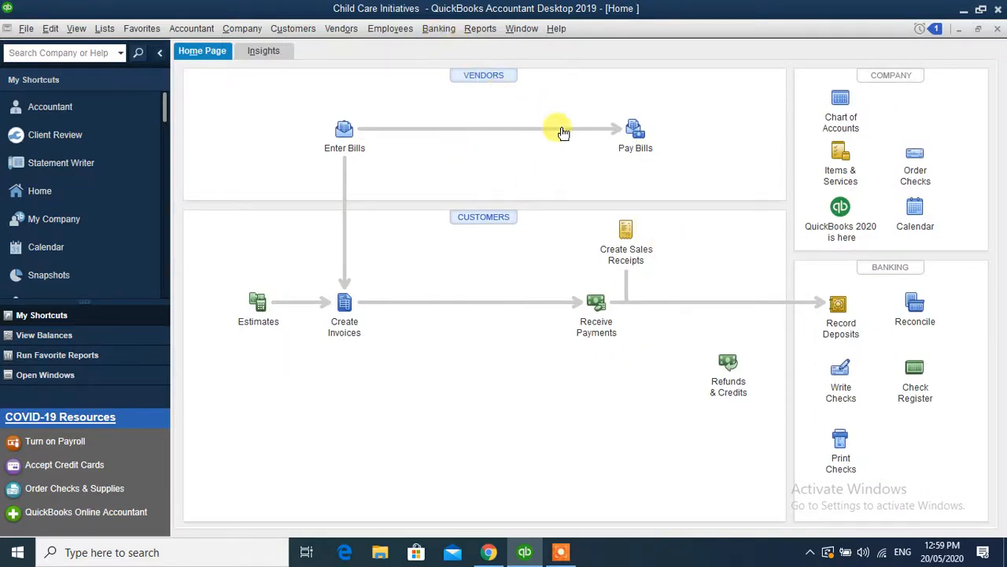
- Open the standard balance sheet for all dates to review the bank account balances, then close the report
{"action": "left_click", "coordinate": [523, 29]}
{"action": "left_click", "coordinate": [520, 29]}
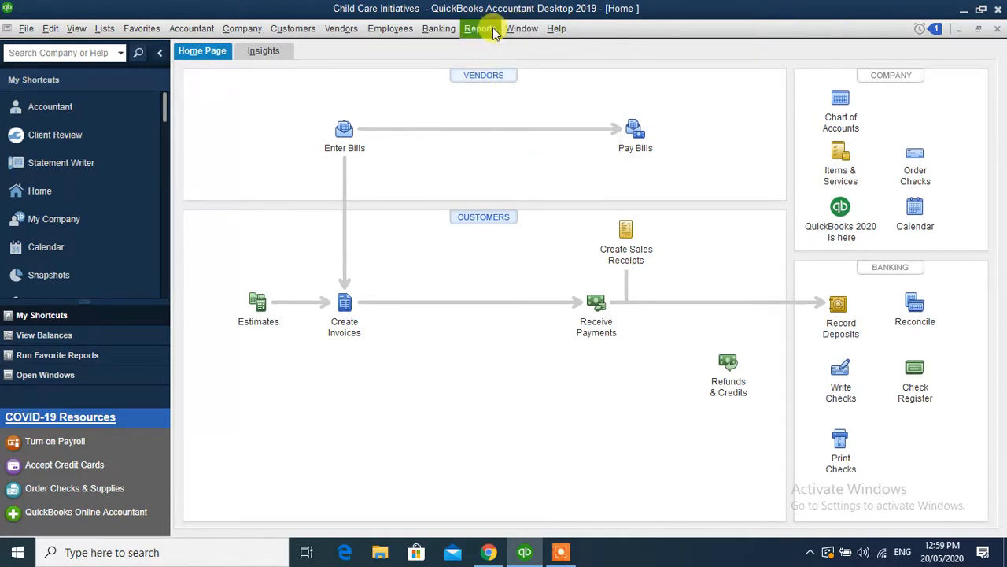
{"action": "left_click", "coordinate": [482, 29]}
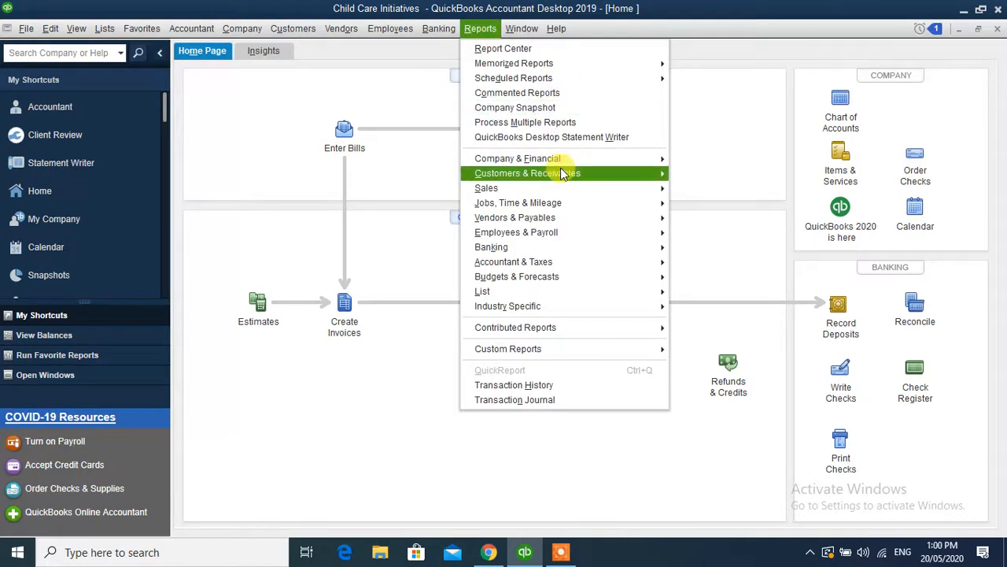
{"action": "mouse_move", "coordinate": [561, 160]}
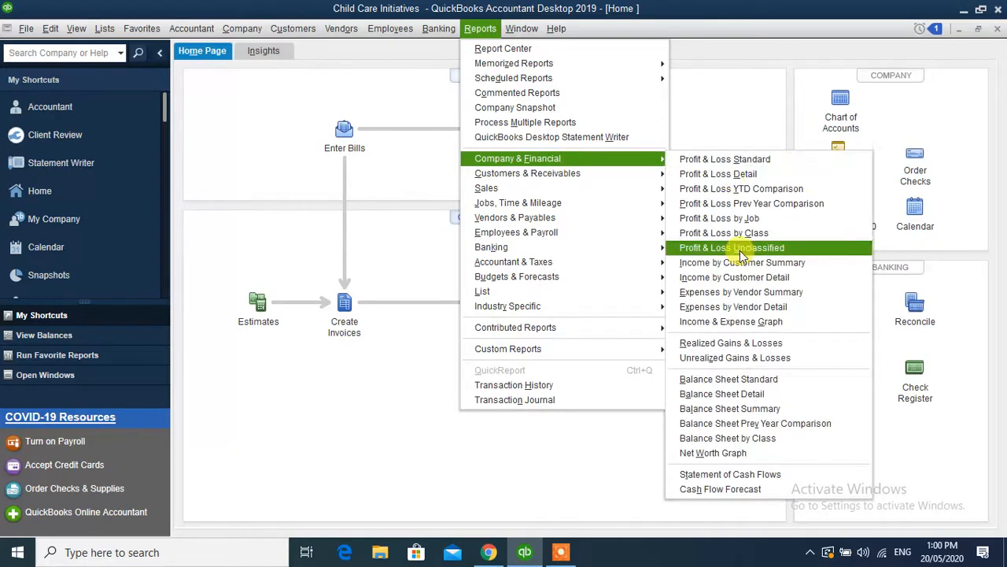
{"action": "left_click", "coordinate": [739, 380]}
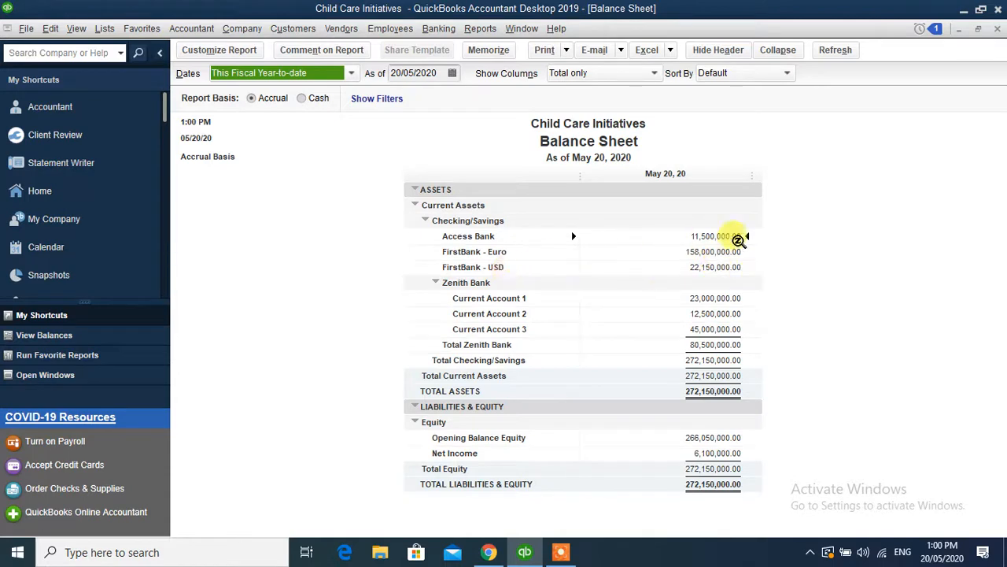
{"action": "left_click", "coordinate": [351, 77]}
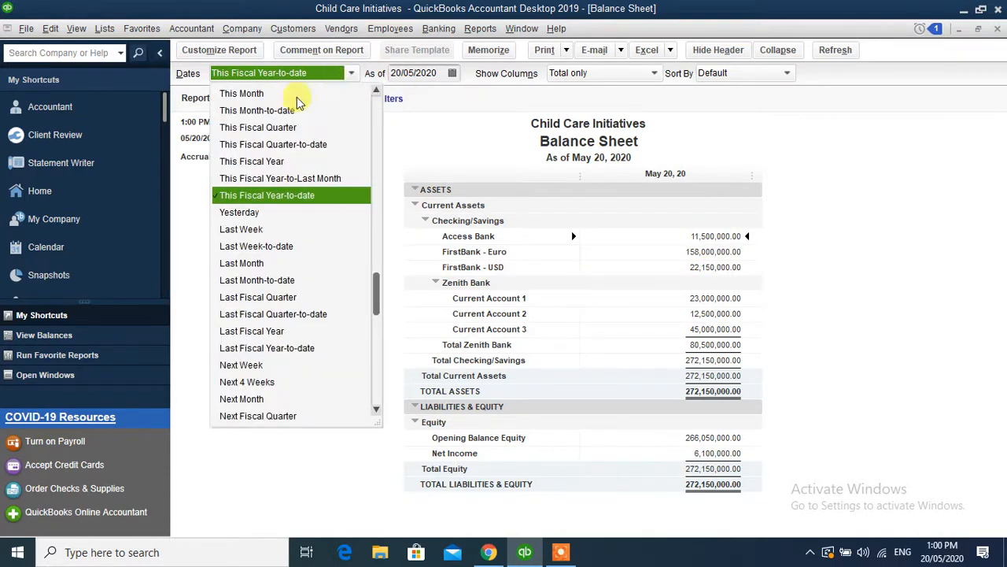
{"action": "left_click", "coordinate": [375, 106]}
{"action": "left_click", "coordinate": [307, 95]}
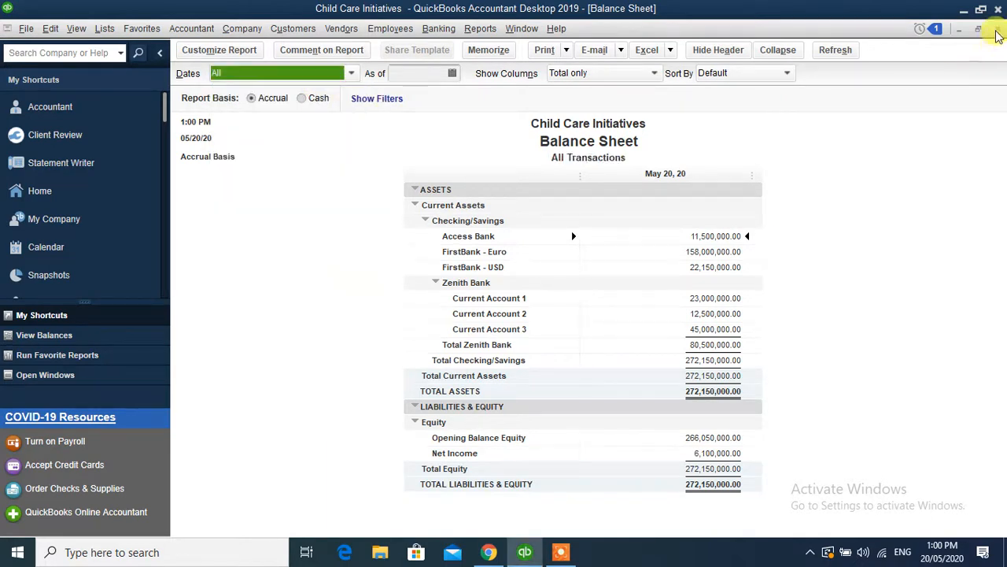
{"action": "left_click", "coordinate": [997, 28]}
{"action": "left_click", "coordinate": [602, 255]}
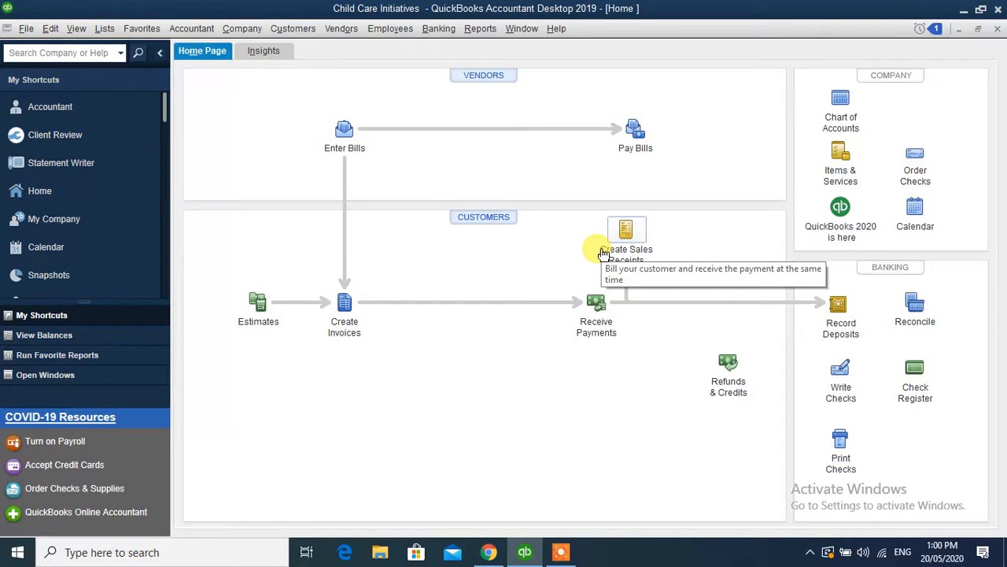
- Start a funds transfer from FirstBank - Euro to Access Bank and set the exchange rate for 1 EUR to 405 NGN
{"action": "left_click", "coordinate": [435, 29]}
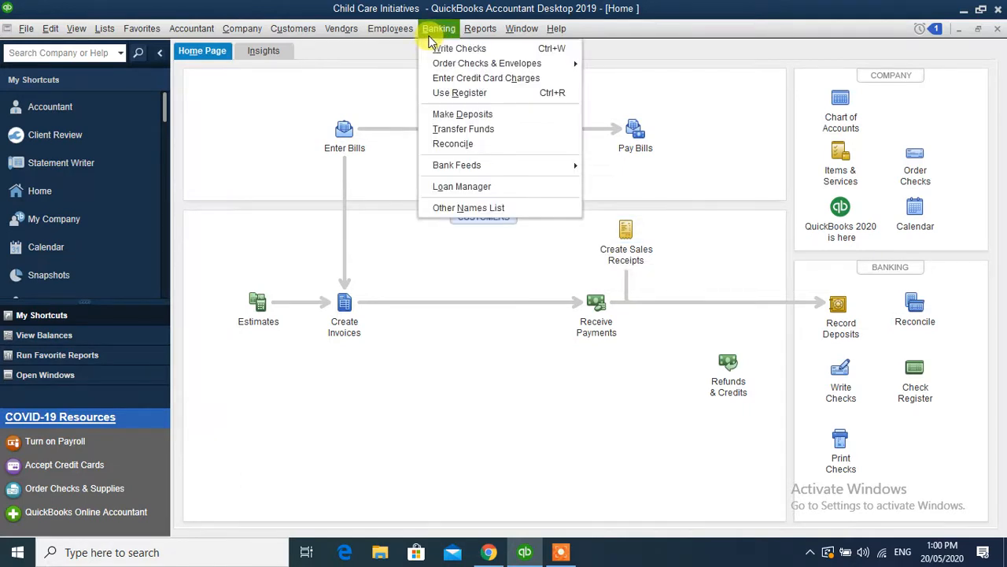
{"action": "left_click", "coordinate": [445, 130]}
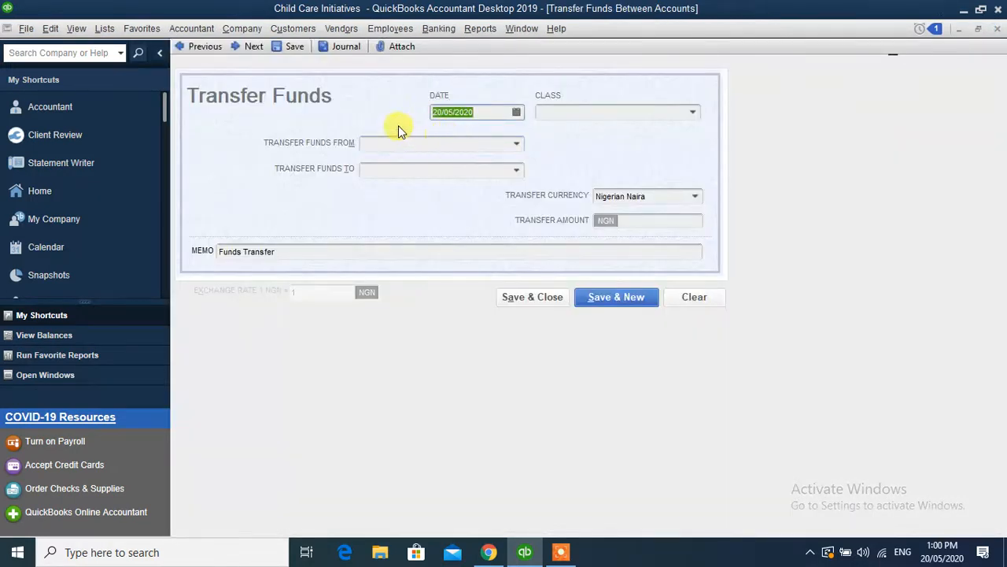
{"action": "left_click", "coordinate": [516, 147]}
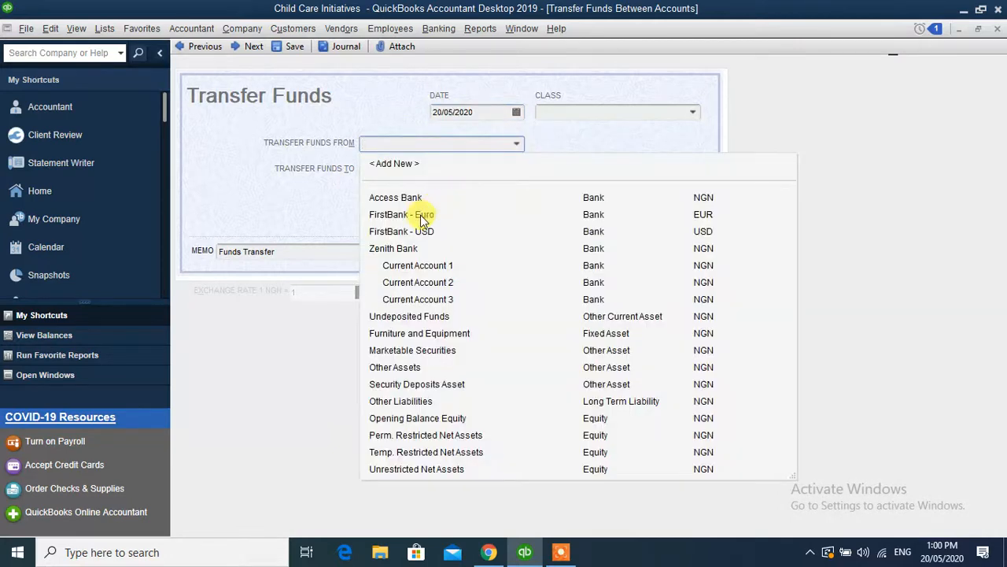
{"action": "left_click", "coordinate": [420, 215]}
{"action": "left_click", "coordinate": [517, 170]}
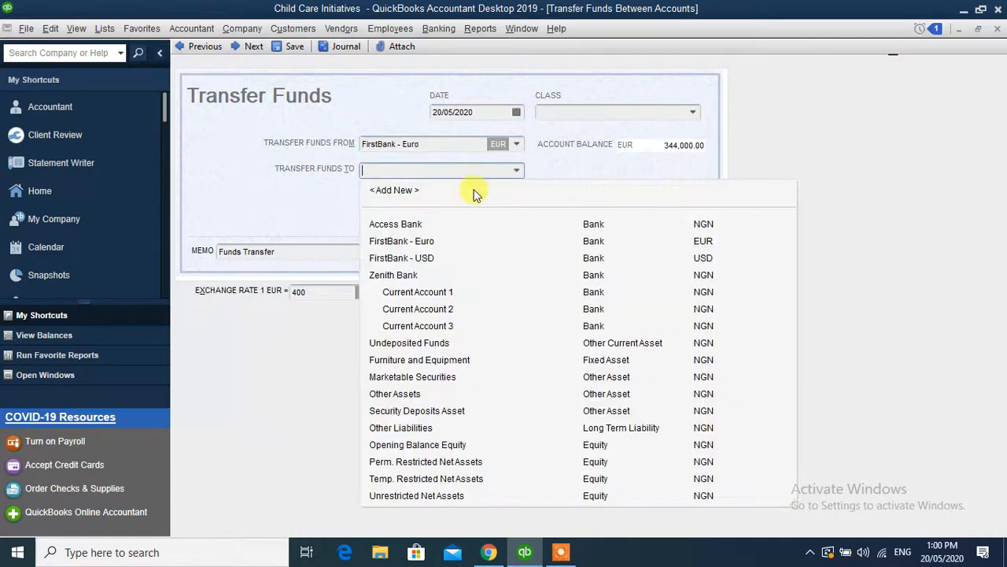
{"action": "left_click", "coordinate": [432, 224]}
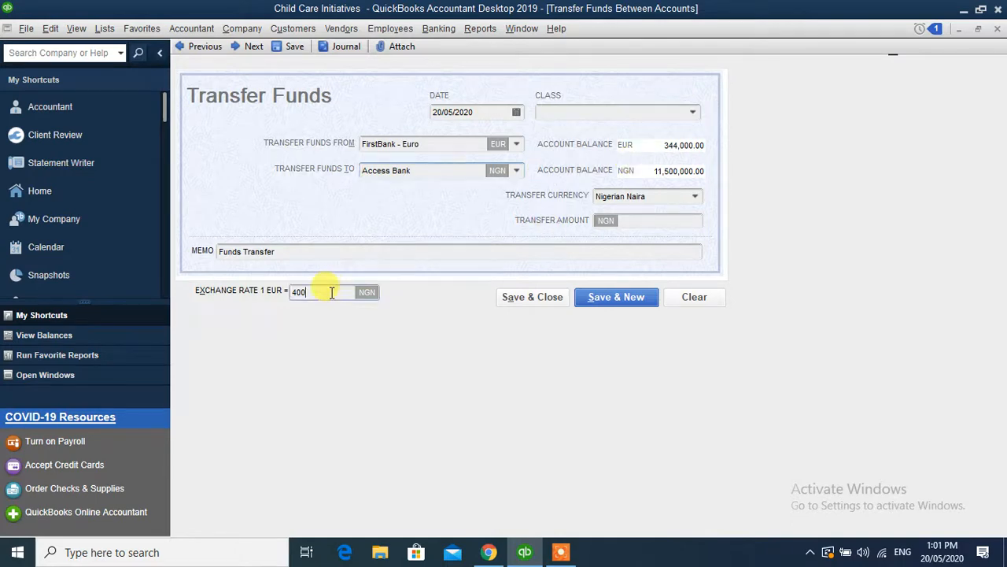
{"action": "left_click", "coordinate": [300, 293]}
{"action": "type", "text": "405"}
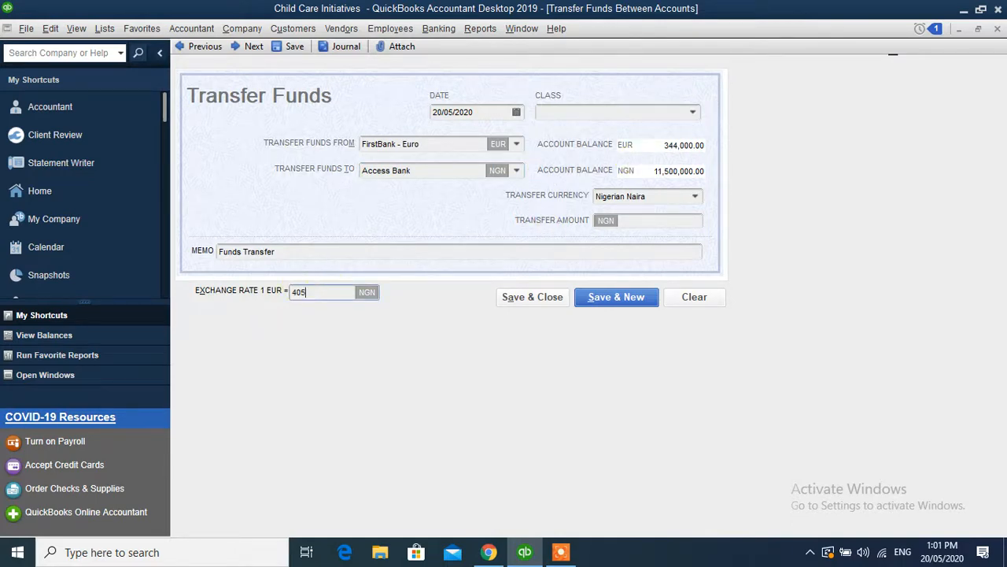
- Set the transfer currency to Euro and the transfer amount to 4,000.00, keeping the memo as Funds Transfer
{"action": "left_click", "coordinate": [437, 249]}
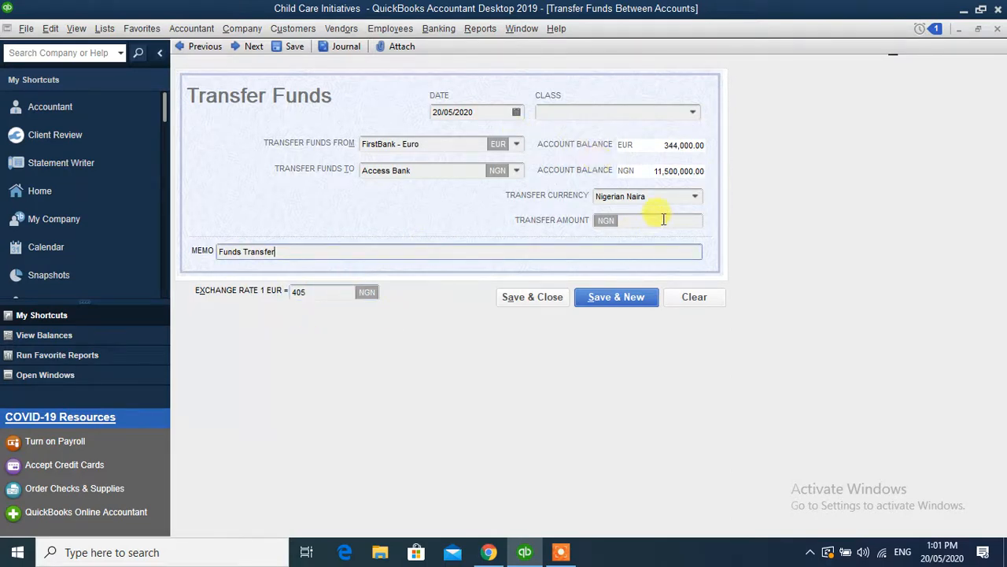
{"action": "left_click", "coordinate": [696, 195]}
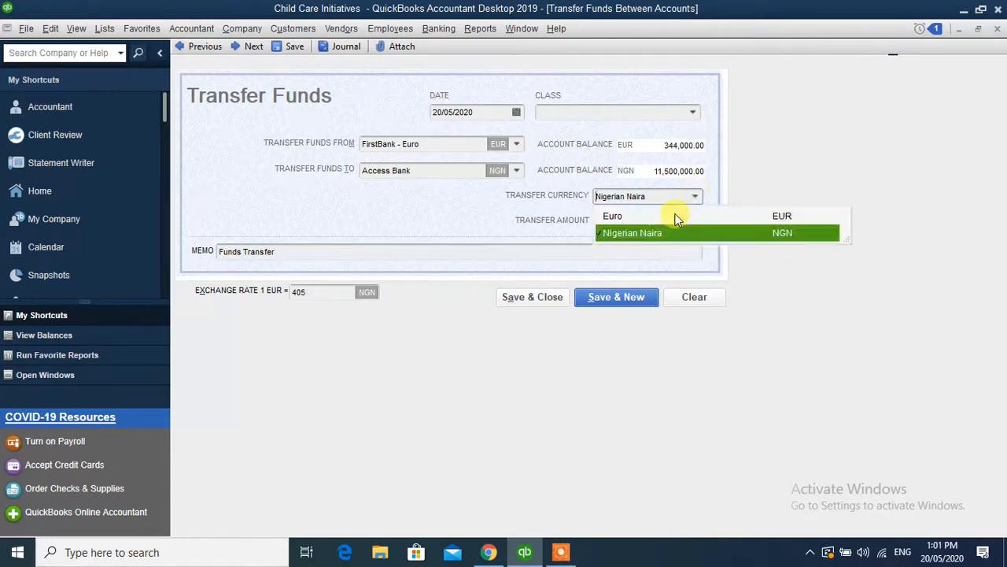
{"action": "left_click", "coordinate": [630, 218]}
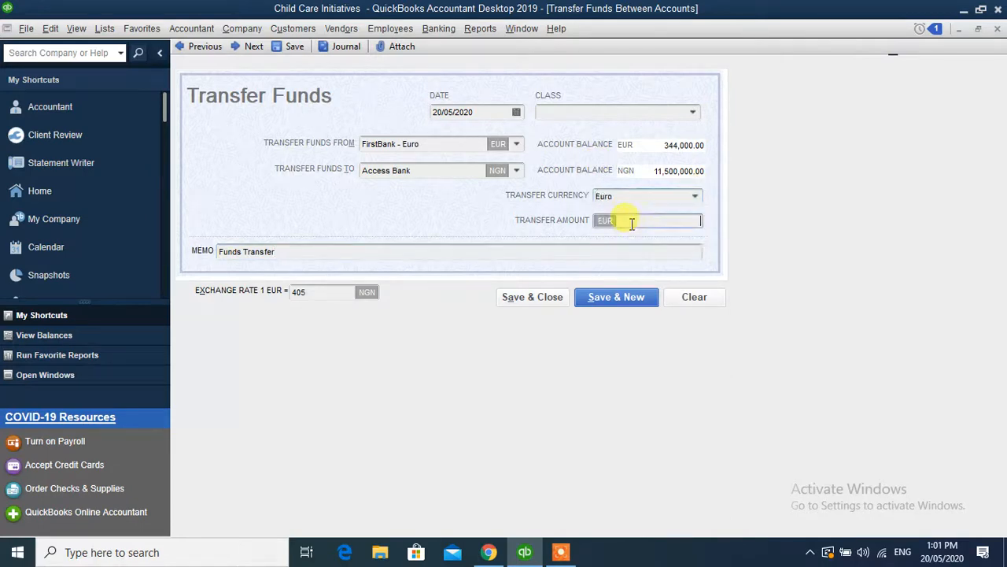
{"action": "type", "text": "40000"}
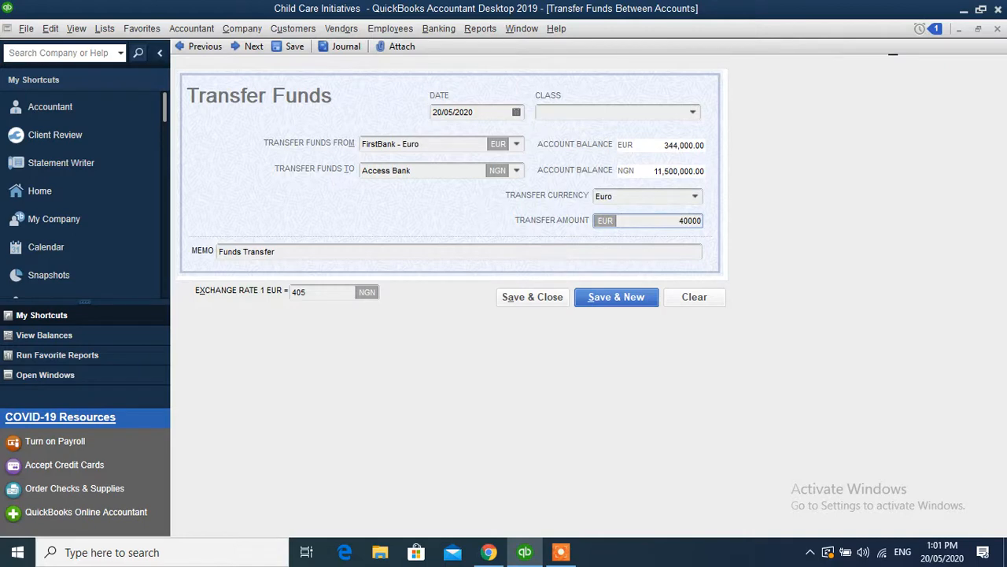
{"action": "key", "text": "BackSpace"}
{"action": "left_click", "coordinate": [612, 254]}
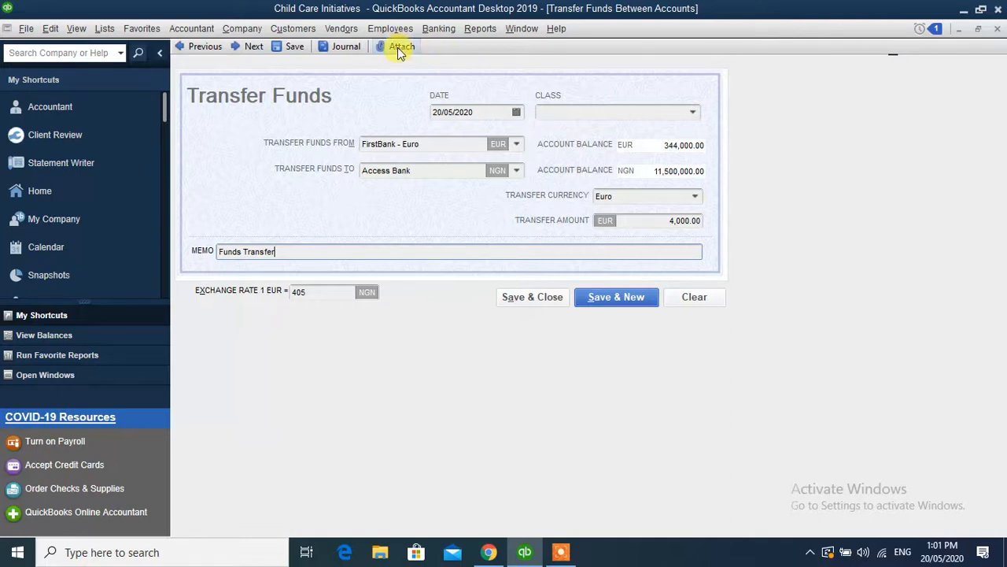
- Save and close the funds transfer, accepting the changed exchange rate for 20/05/2020
{"action": "left_click", "coordinate": [530, 300]}
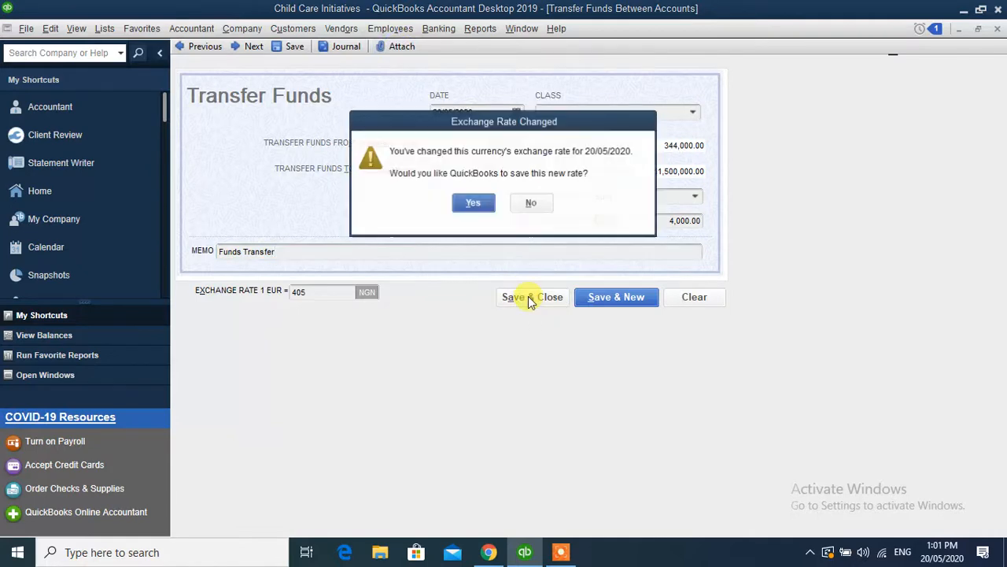
{"action": "left_click", "coordinate": [472, 203]}
{"action": "left_click", "coordinate": [473, 203]}
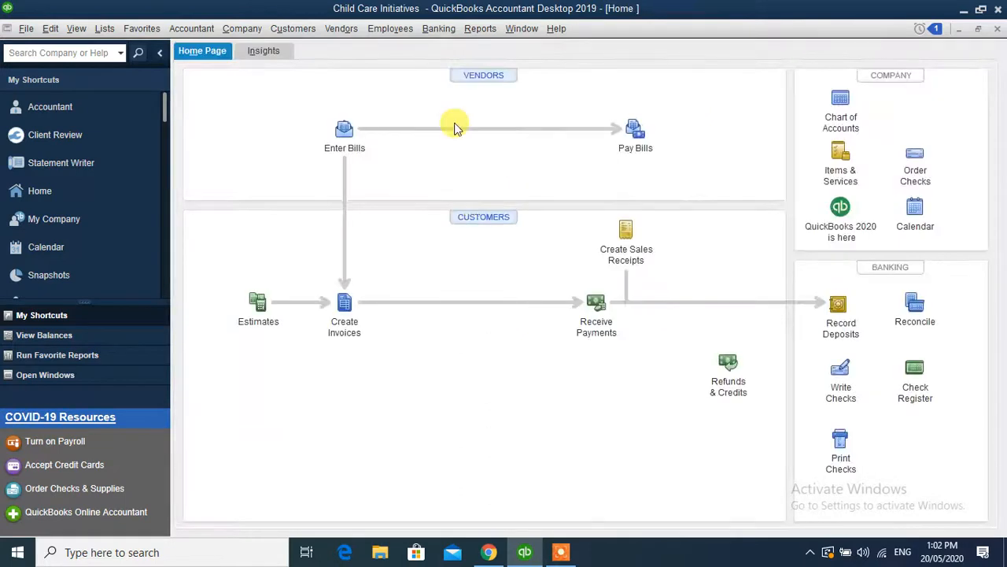
- Open the FirstBank - Euro account register to review the transfer out of it, then close the register
{"action": "left_click", "coordinate": [435, 30]}
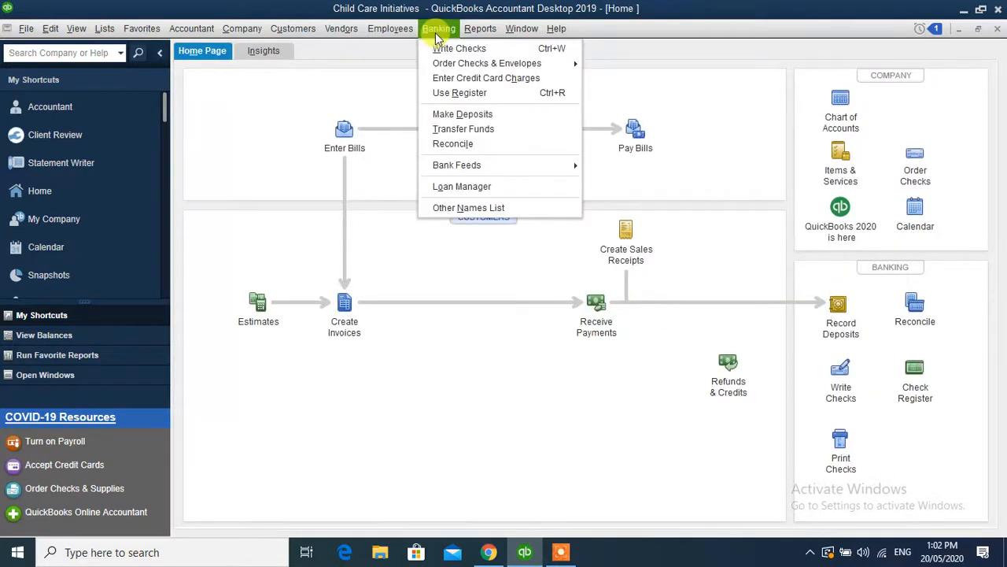
{"action": "left_click", "coordinate": [447, 95]}
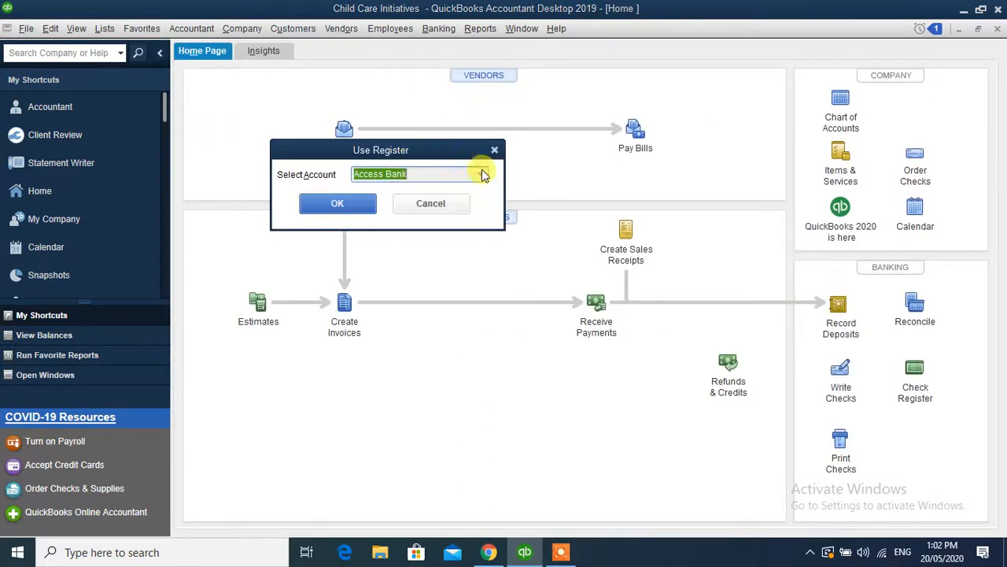
{"action": "left_click", "coordinate": [483, 175]}
{"action": "left_click", "coordinate": [429, 216]}
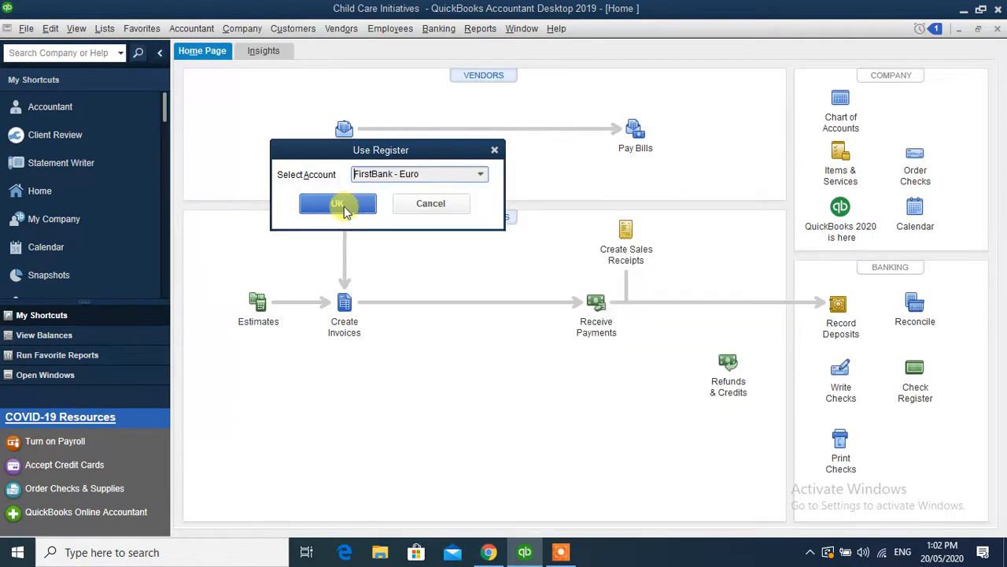
{"action": "left_click", "coordinate": [343, 206]}
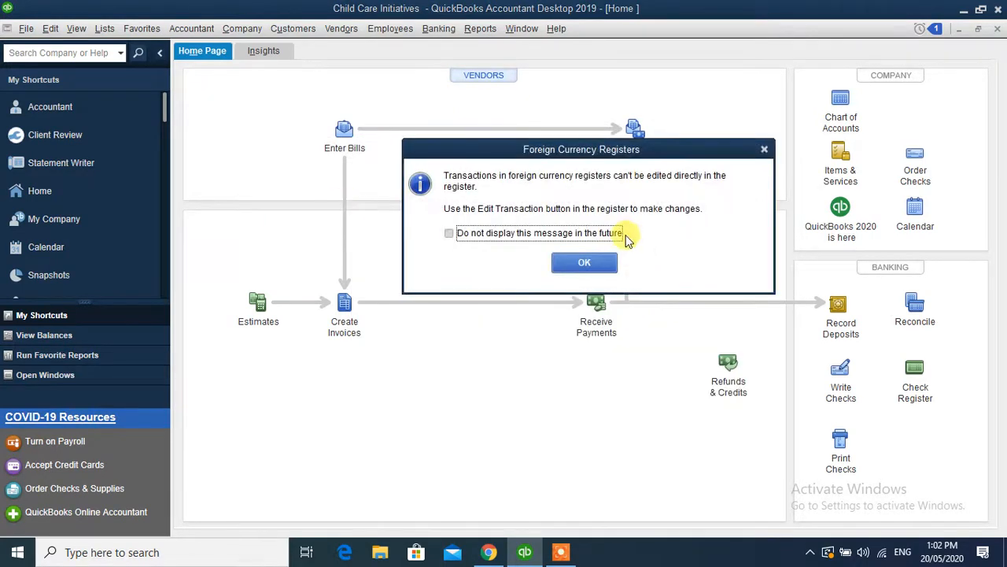
{"action": "left_click", "coordinate": [586, 263]}
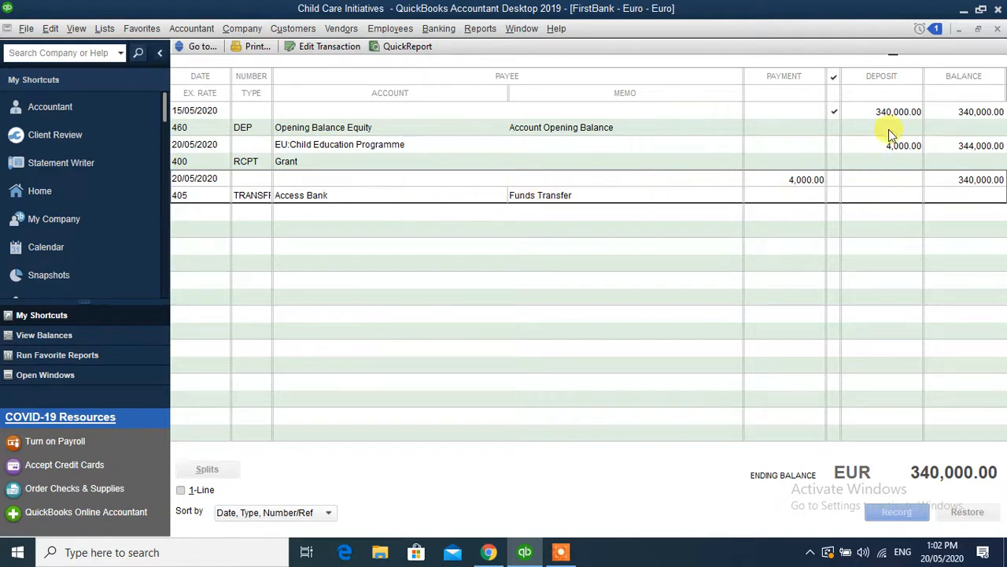
{"action": "left_click", "coordinate": [997, 31]}
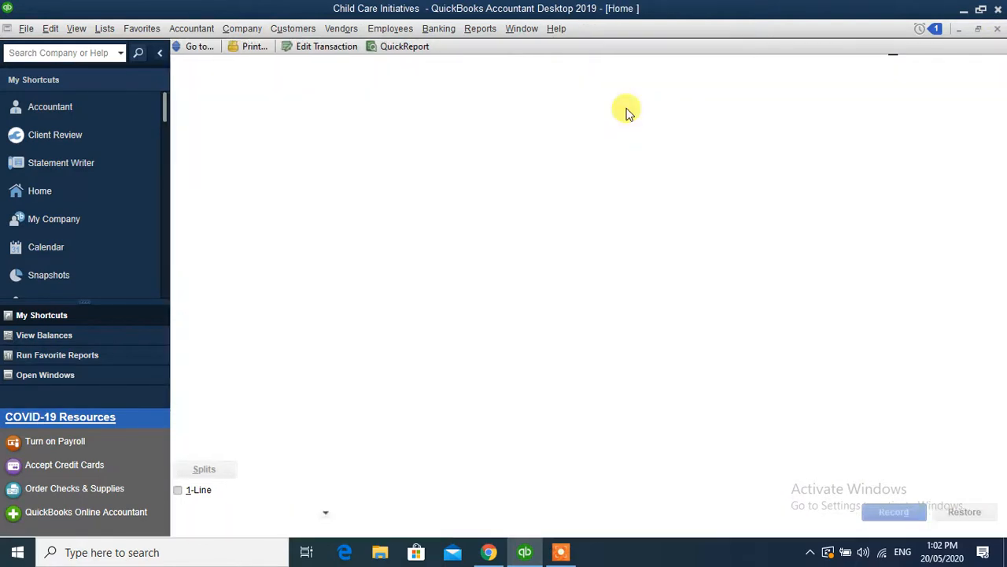
- Open the Access Bank account register to review the incoming transfer from FirstBank - Euro, then close the register
{"action": "left_click", "coordinate": [430, 31]}
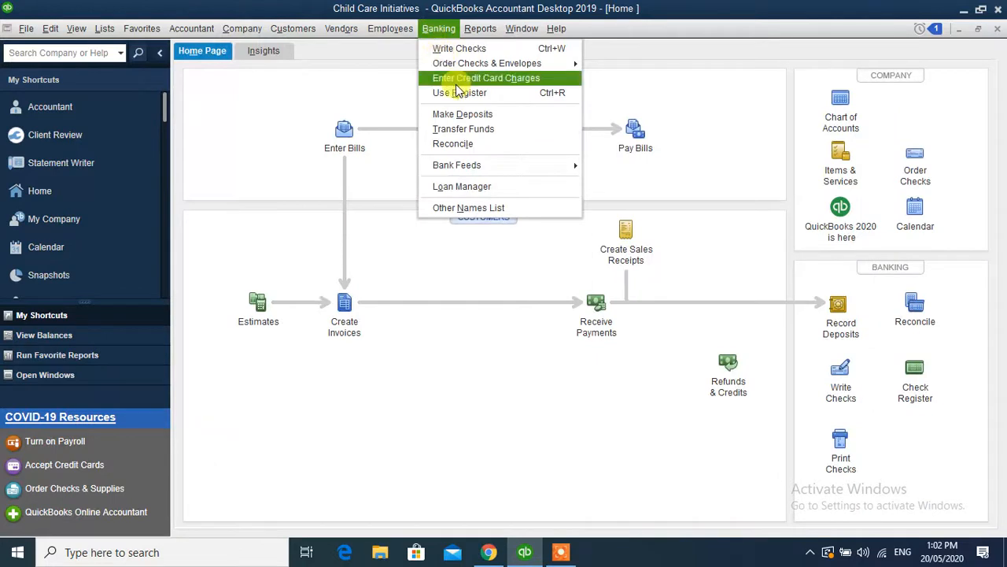
{"action": "left_click", "coordinate": [456, 92]}
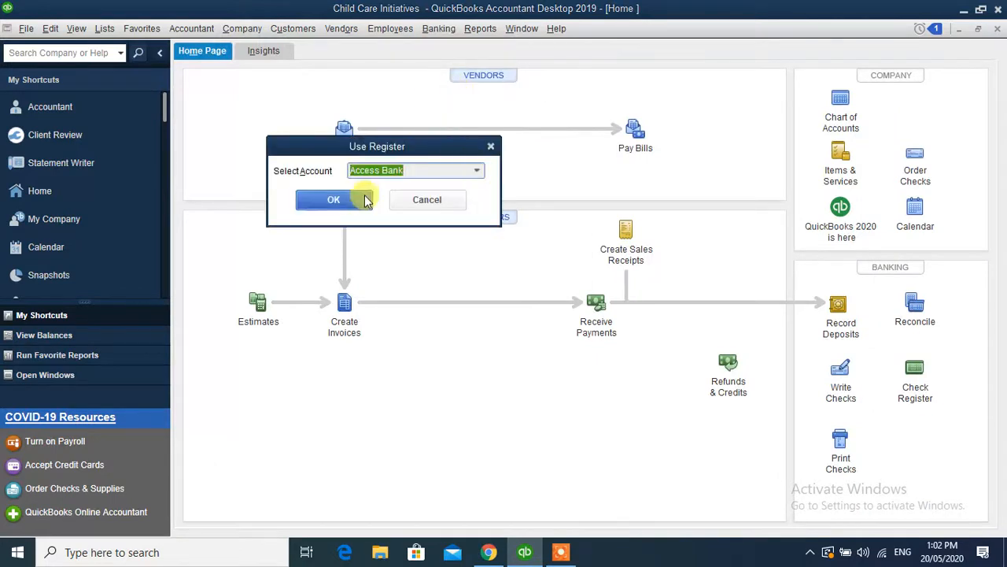
{"action": "left_click", "coordinate": [330, 201]}
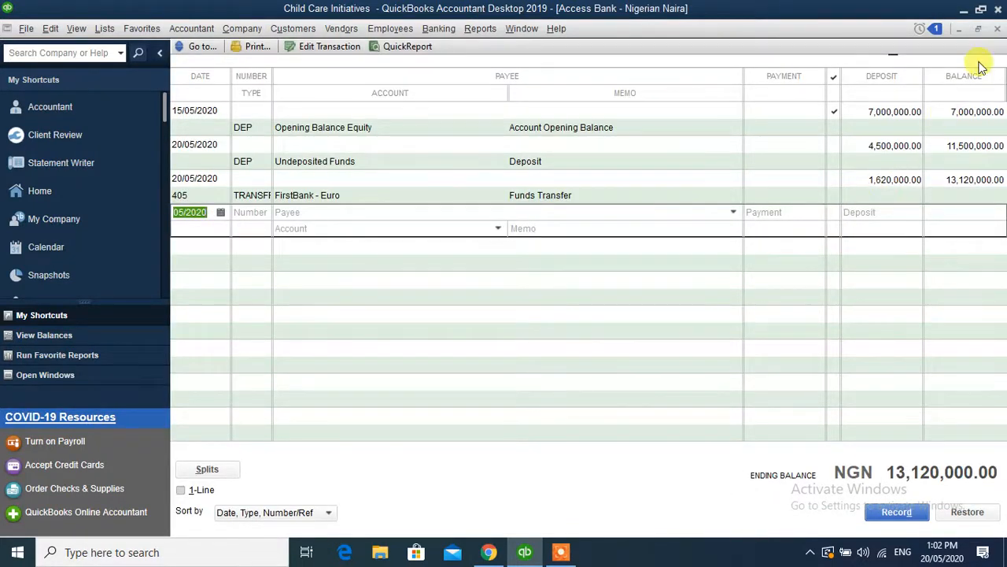
{"action": "left_click", "coordinate": [998, 29]}
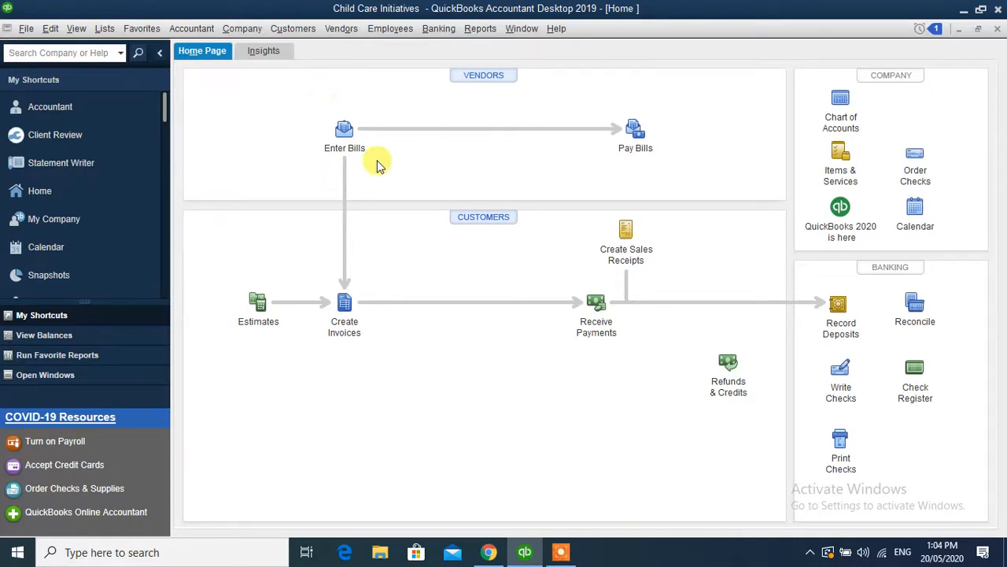
{"action": "left_click", "coordinate": [348, 128]}
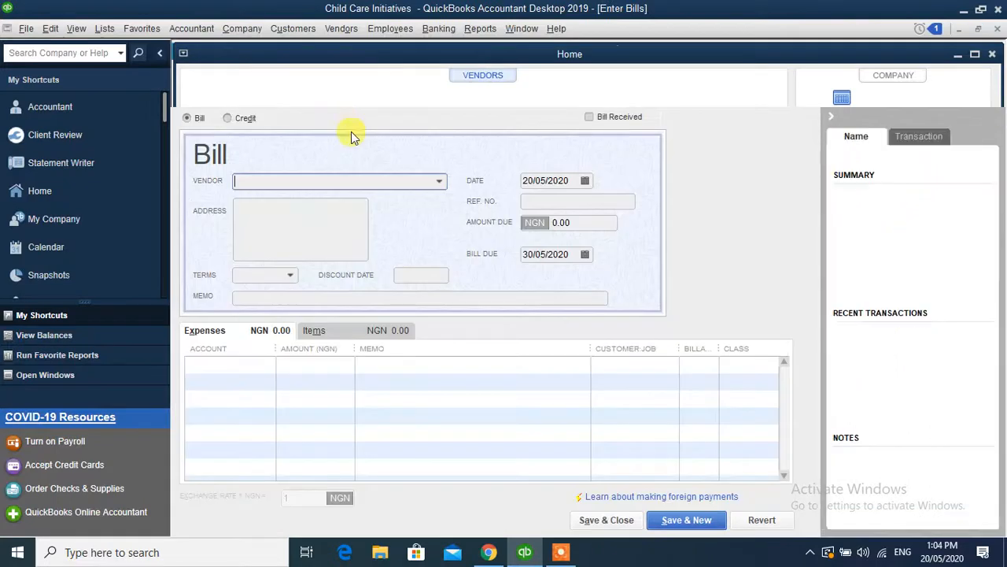
{"action": "left_click", "coordinate": [440, 181]}
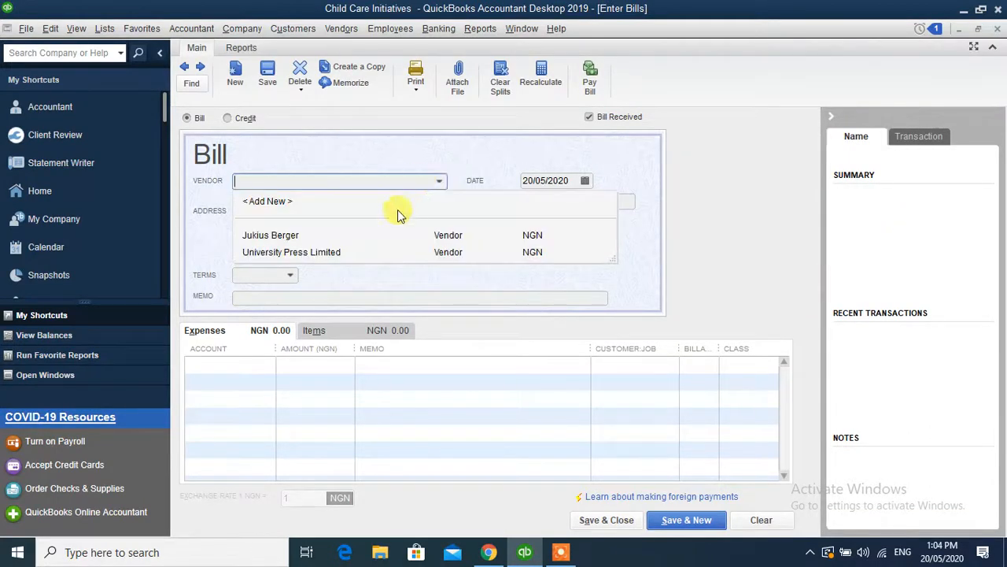
{"action": "left_click", "coordinate": [306, 252]}
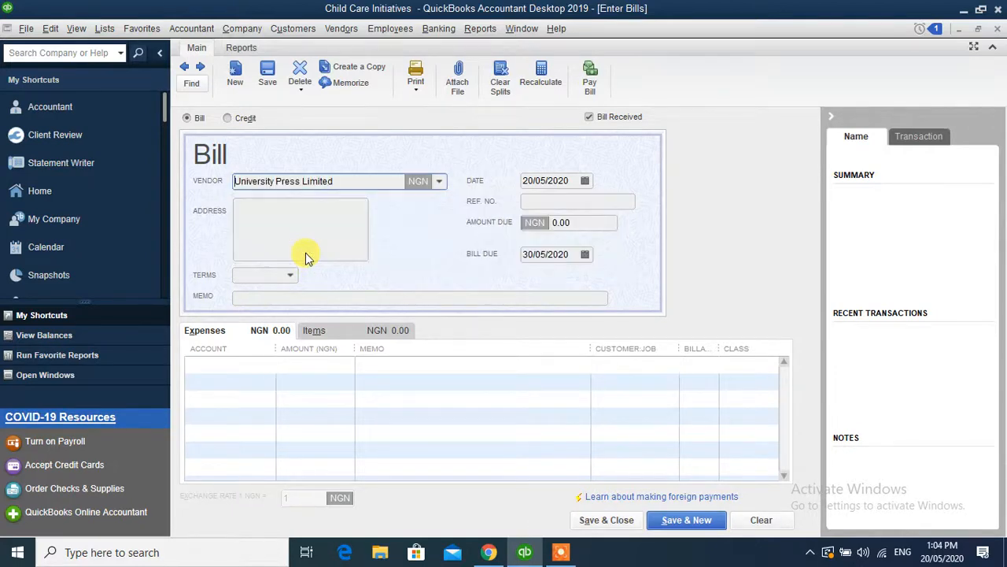
{"action": "left_click", "coordinate": [334, 331]}
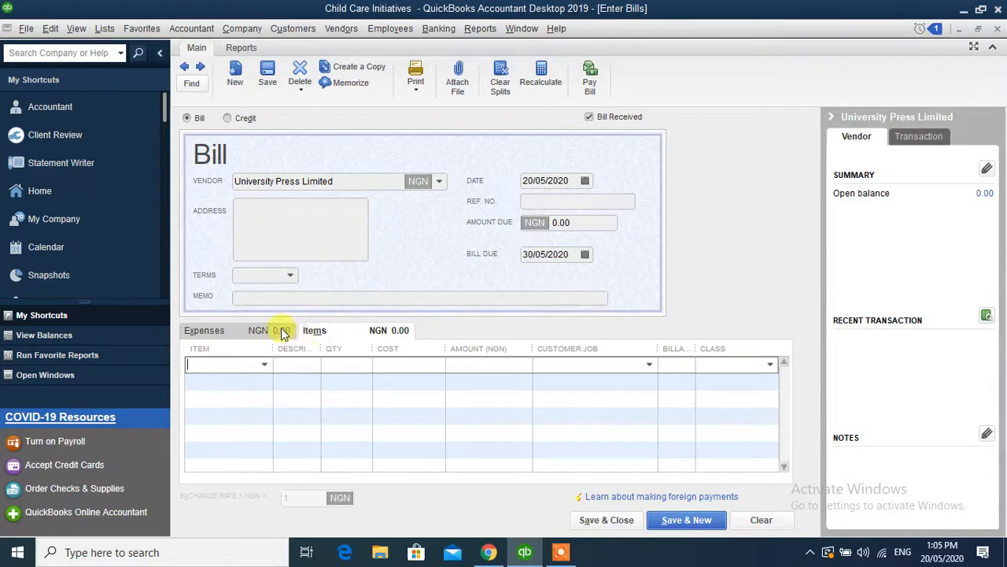
{"action": "left_click", "coordinate": [265, 364]}
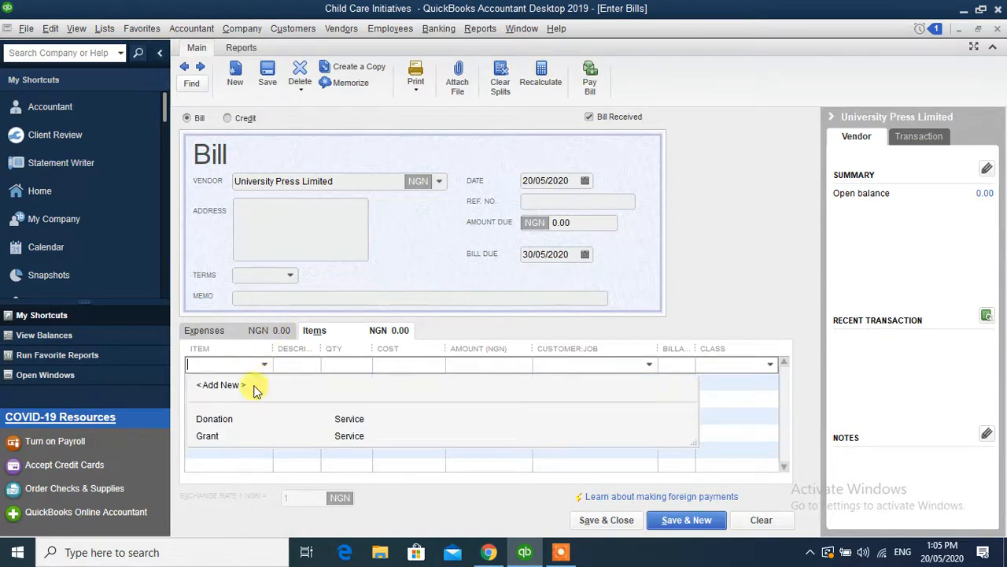
{"action": "left_click", "coordinate": [224, 387]}
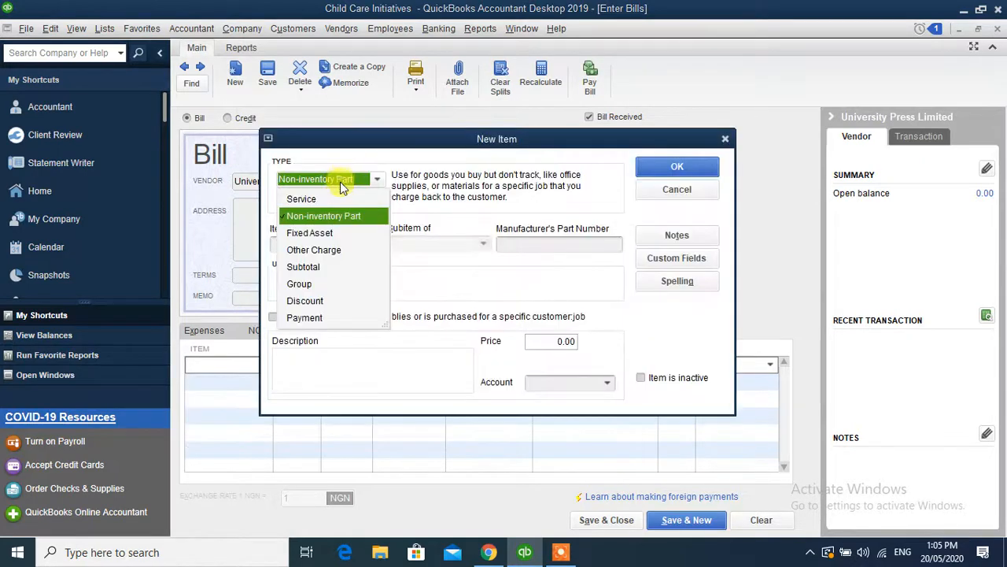
{"action": "left_click", "coordinate": [344, 218]}
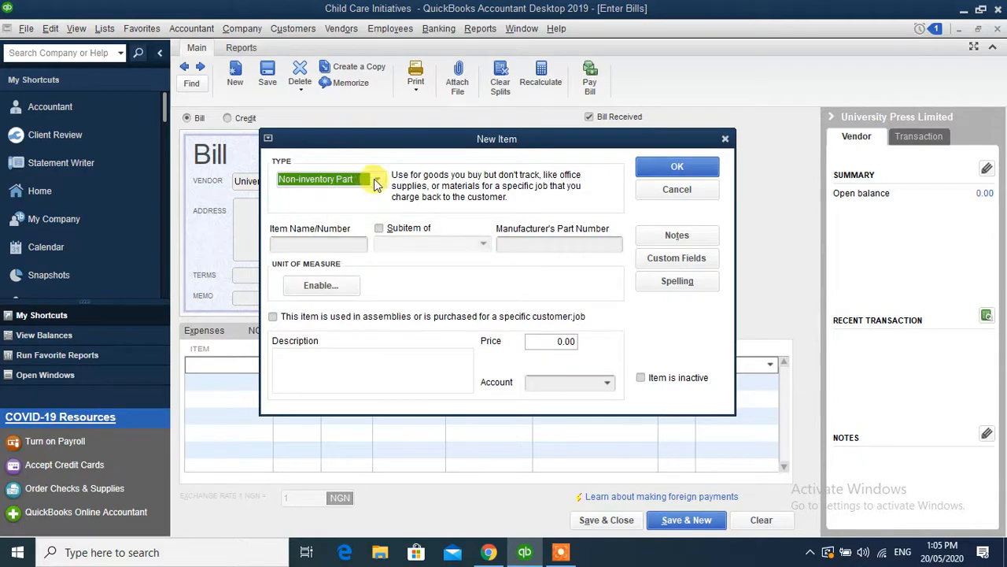
{"action": "left_click", "coordinate": [355, 179]}
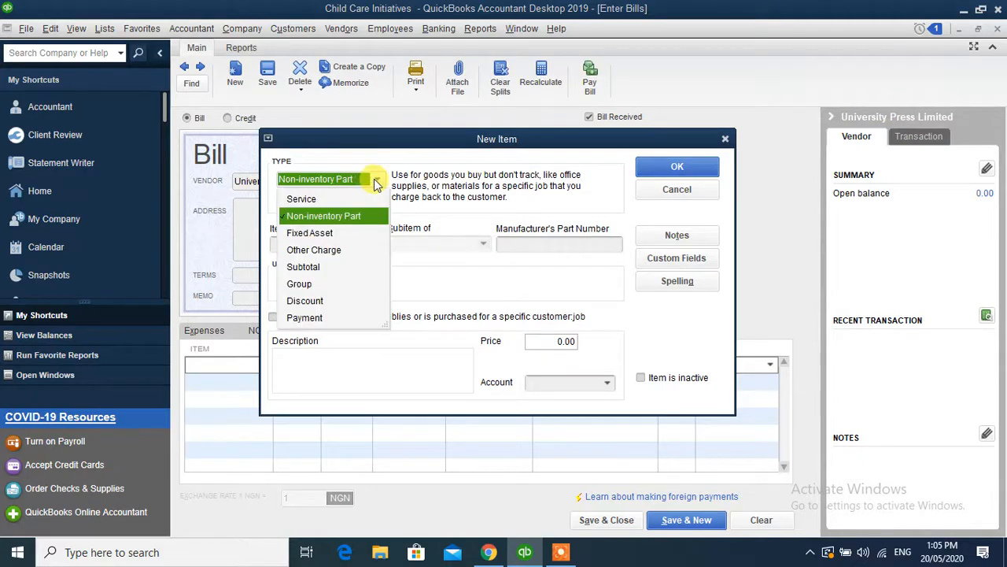
{"action": "left_click", "coordinate": [677, 193]}
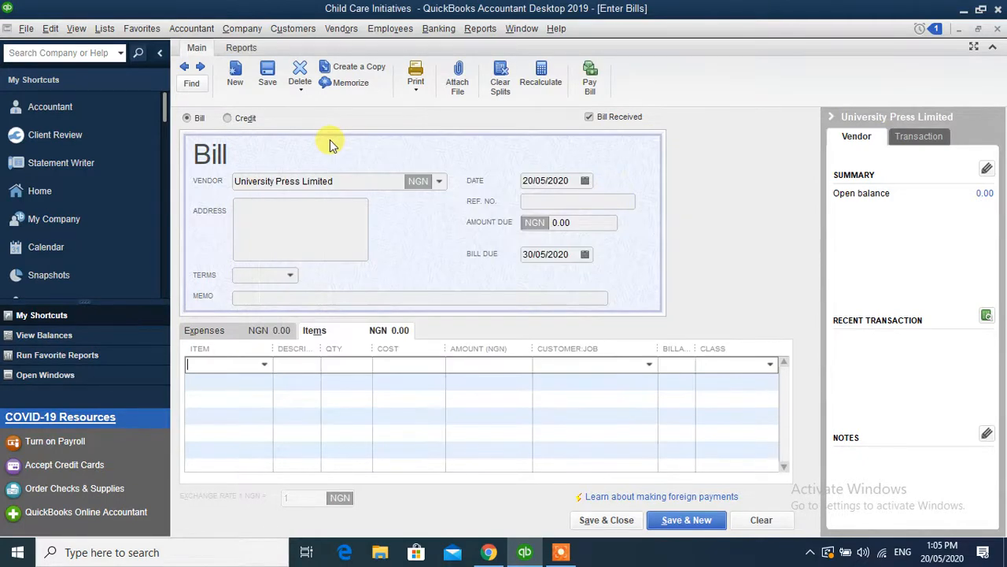
- Activate inventory and purchase orders in the company's Items & Inventory preferences, closing all open windows without recording the unsaved bill
{"action": "left_click", "coordinate": [50, 28]}
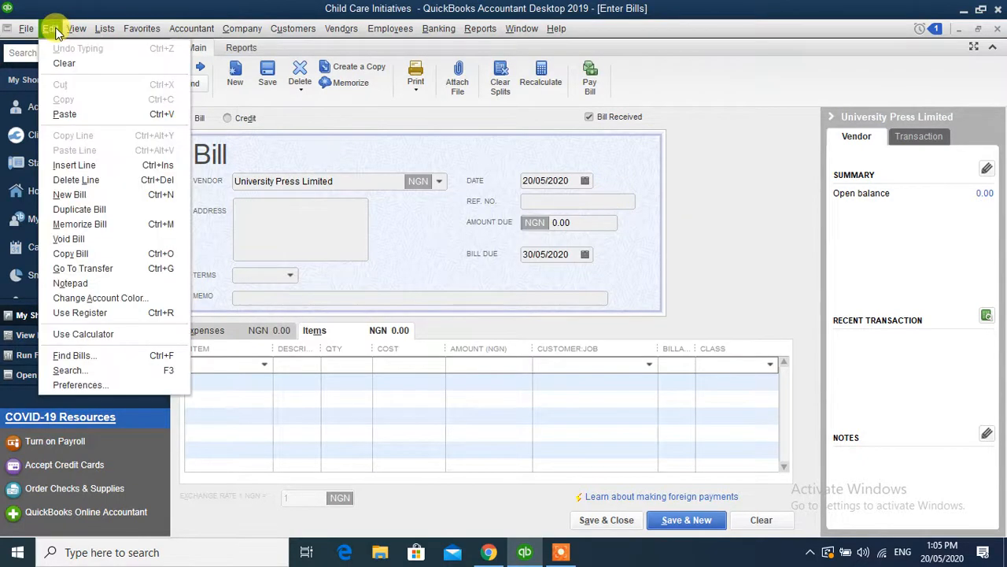
{"action": "left_click", "coordinate": [85, 382]}
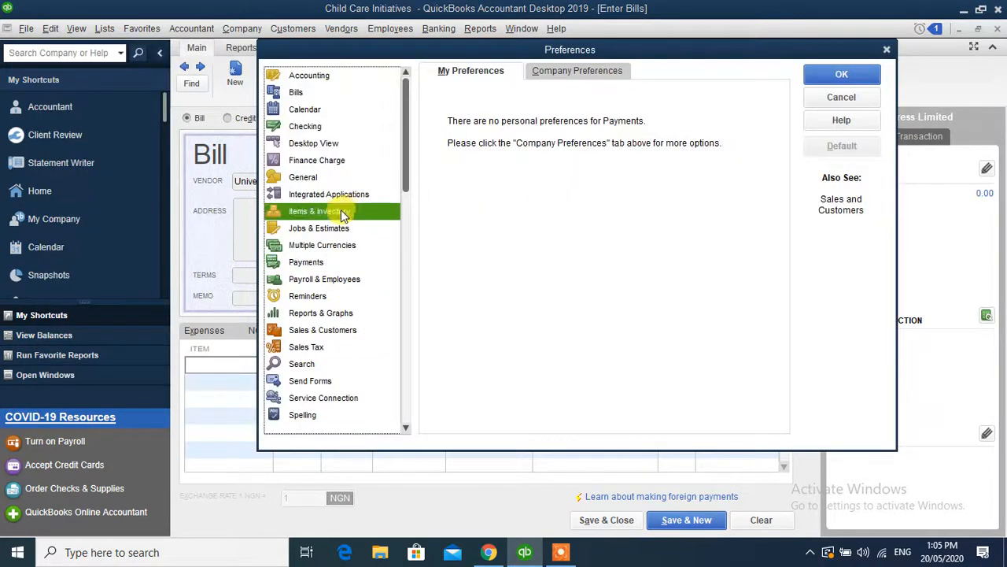
{"action": "left_click", "coordinate": [595, 70]}
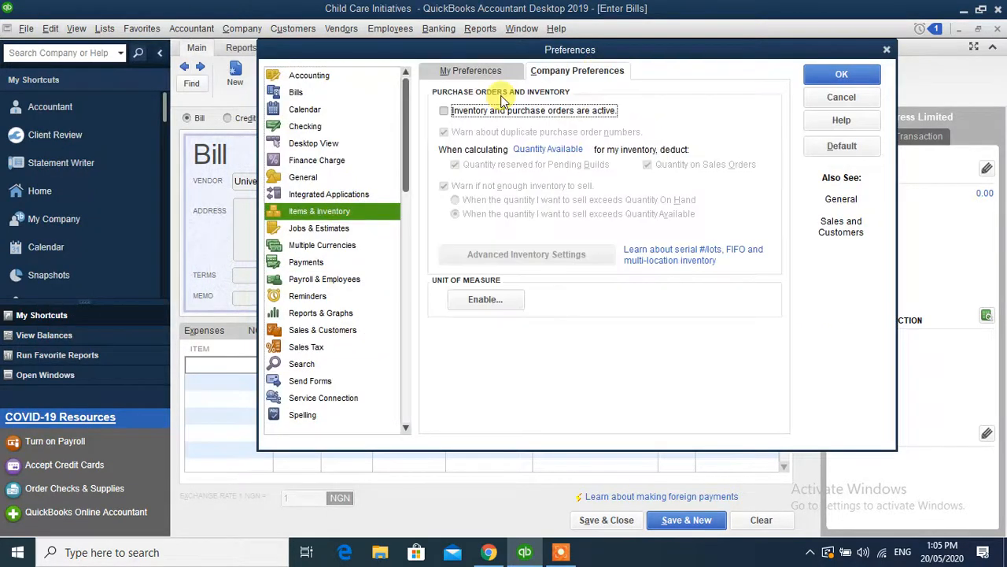
{"action": "left_click", "coordinate": [444, 110]}
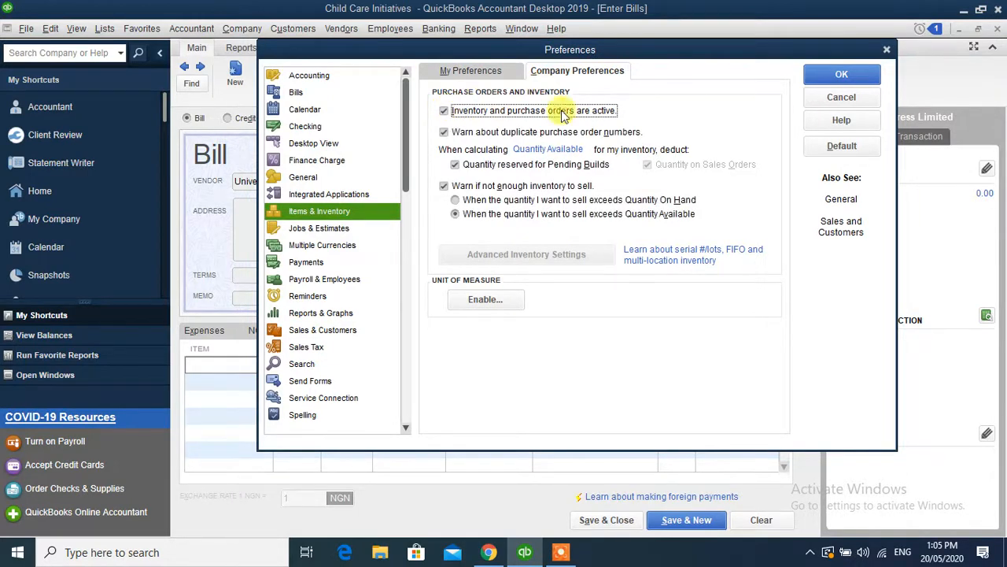
{"action": "left_click", "coordinate": [856, 75]}
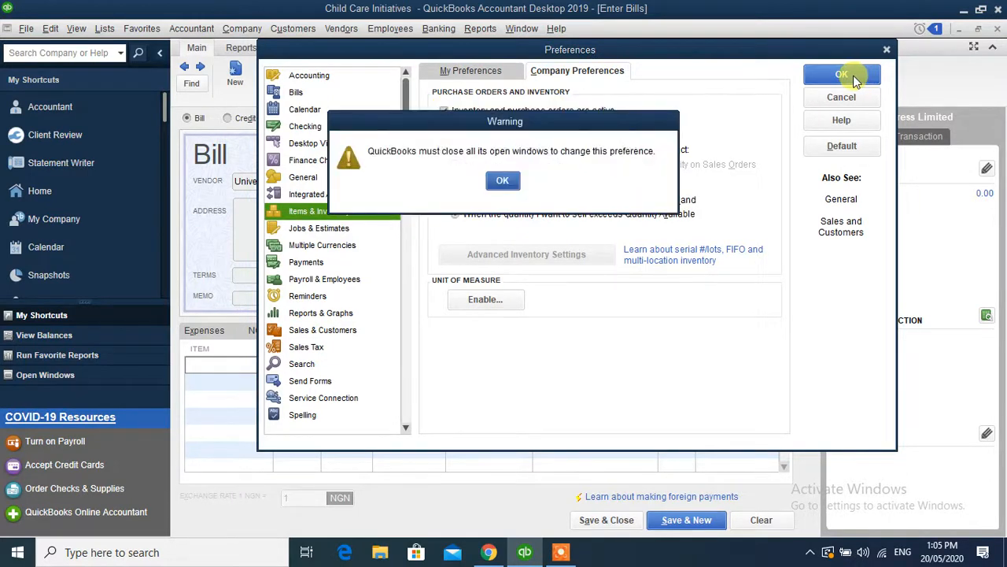
{"action": "left_click", "coordinate": [508, 180]}
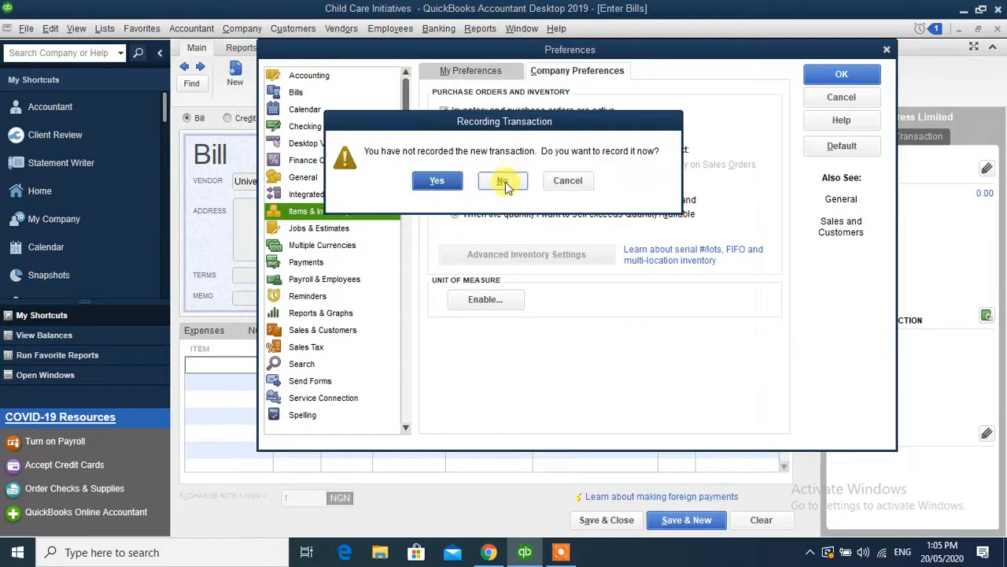
{"action": "left_click", "coordinate": [504, 182]}
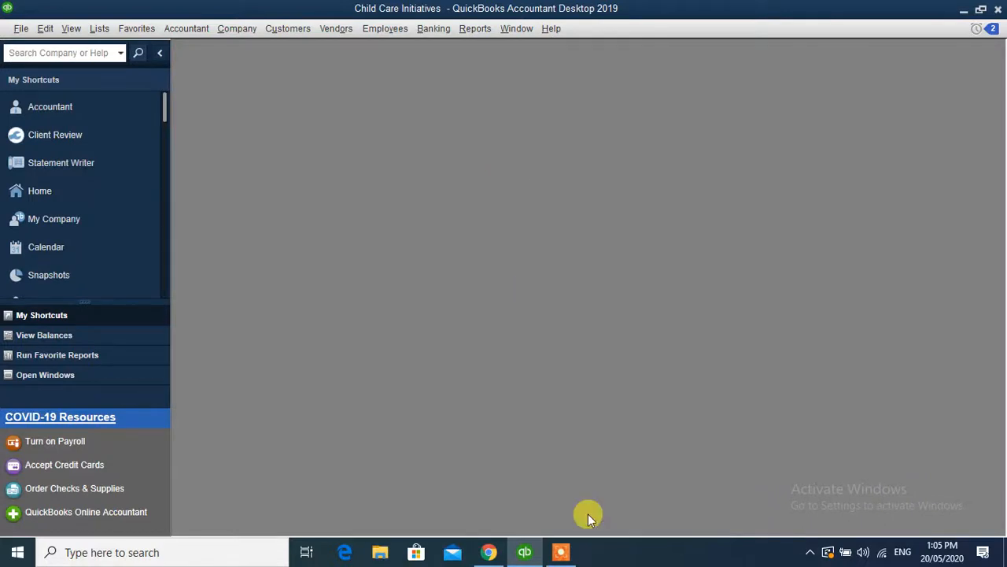
- Open a new vendor bill in a maximized window and choose University Press Limited as the vendor
{"action": "mouse_move", "coordinate": [563, 555]}
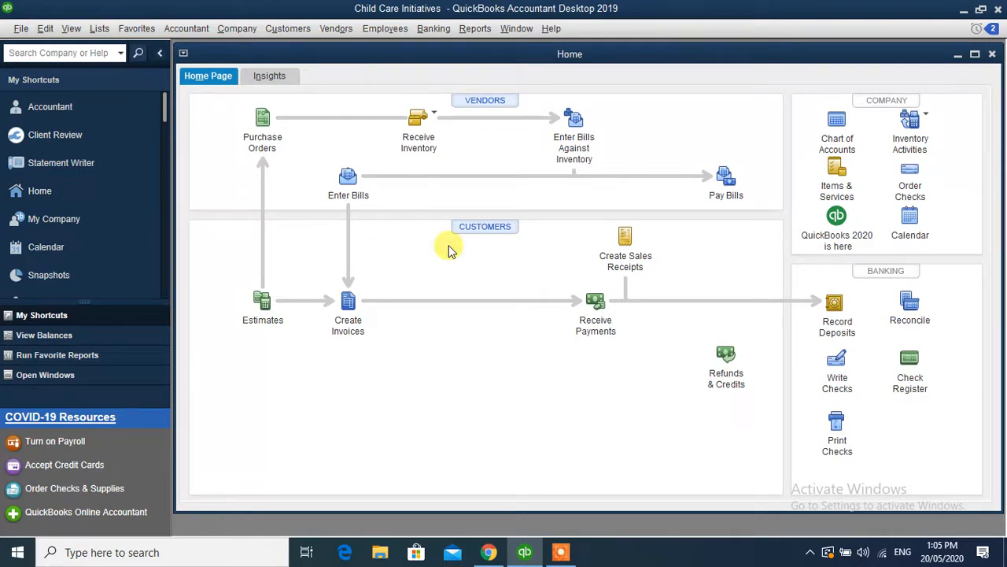
{"action": "left_click", "coordinate": [349, 178]}
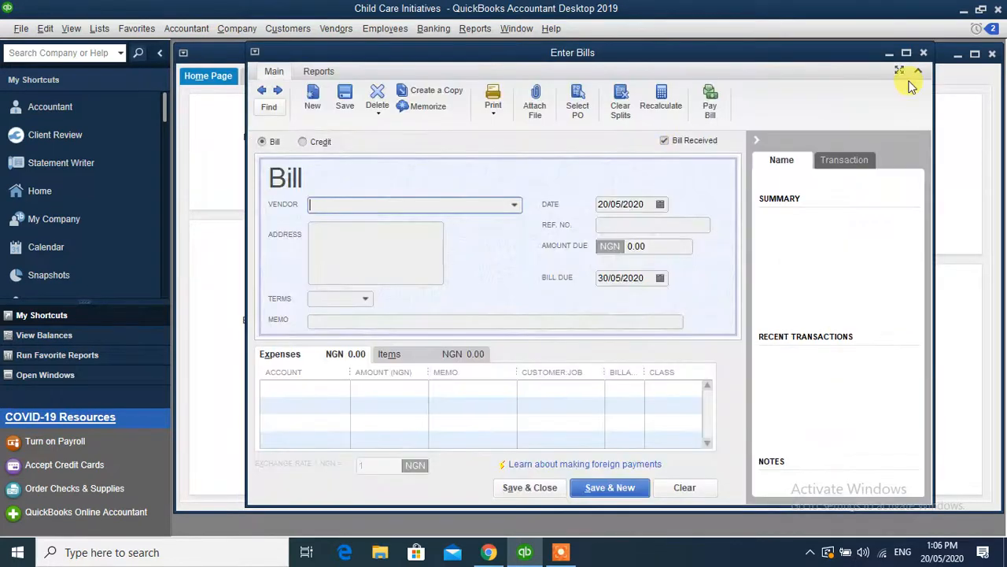
{"action": "left_click", "coordinate": [905, 52]}
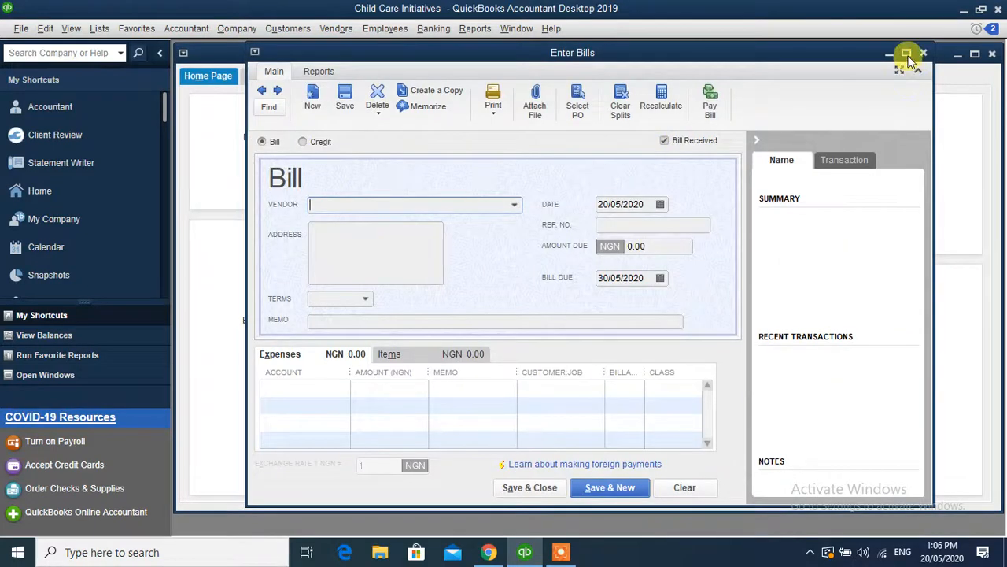
{"action": "left_click", "coordinate": [439, 182]}
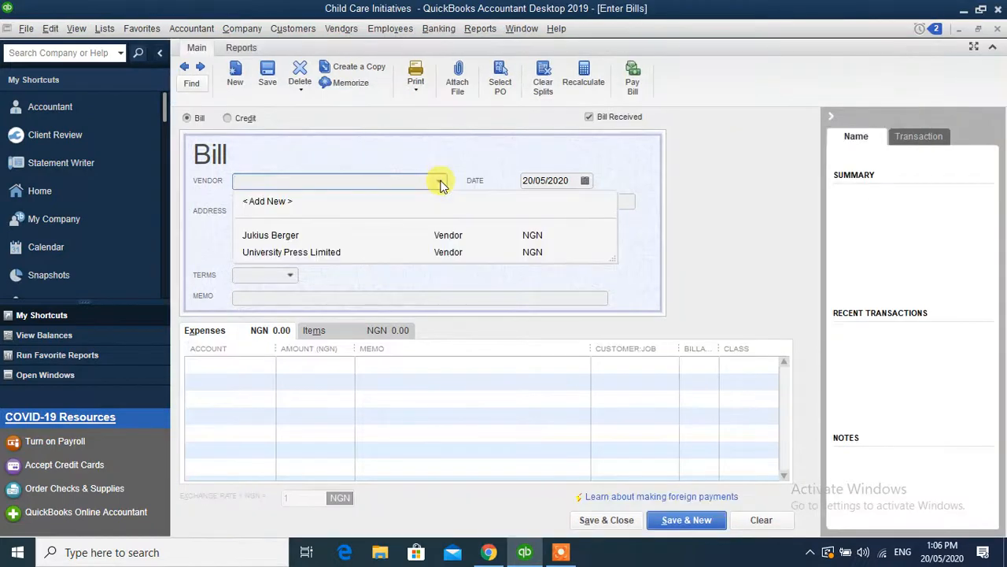
{"action": "left_click", "coordinate": [327, 254]}
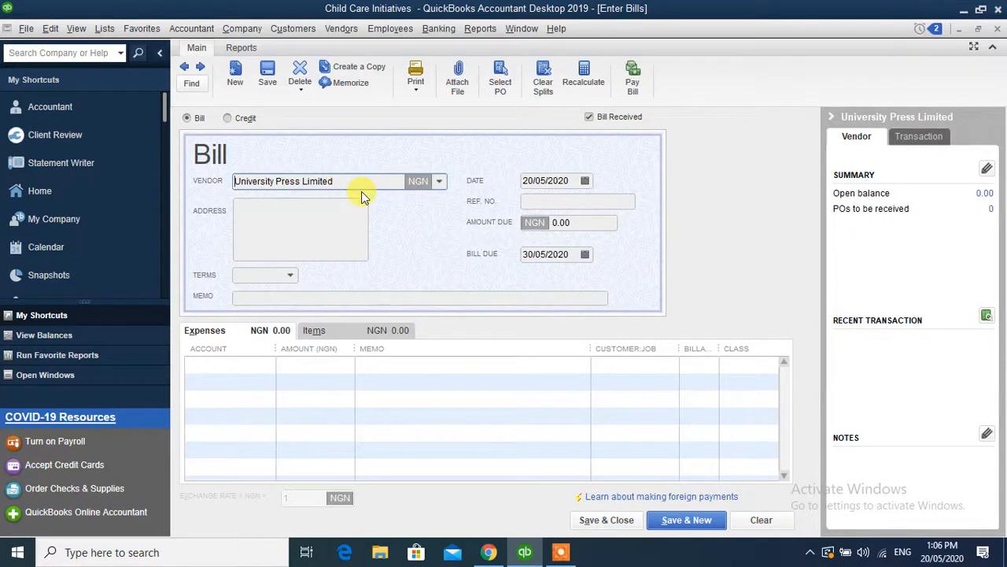
- Add a new item from the bill's item line, with type Inventory Part and the name MacMilian Textbooks
{"action": "left_click", "coordinate": [350, 329]}
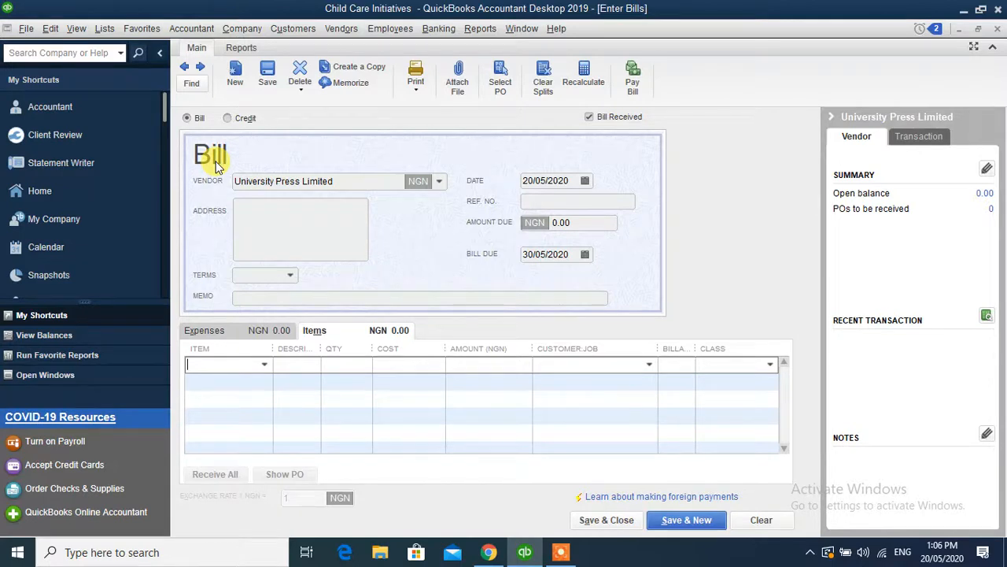
{"action": "left_click", "coordinate": [264, 364]}
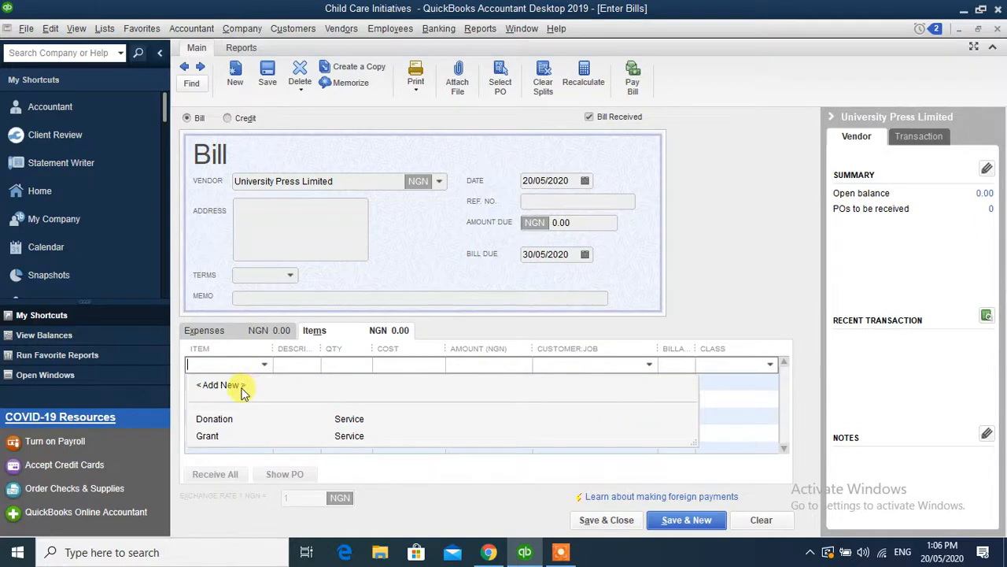
{"action": "left_click", "coordinate": [243, 391]}
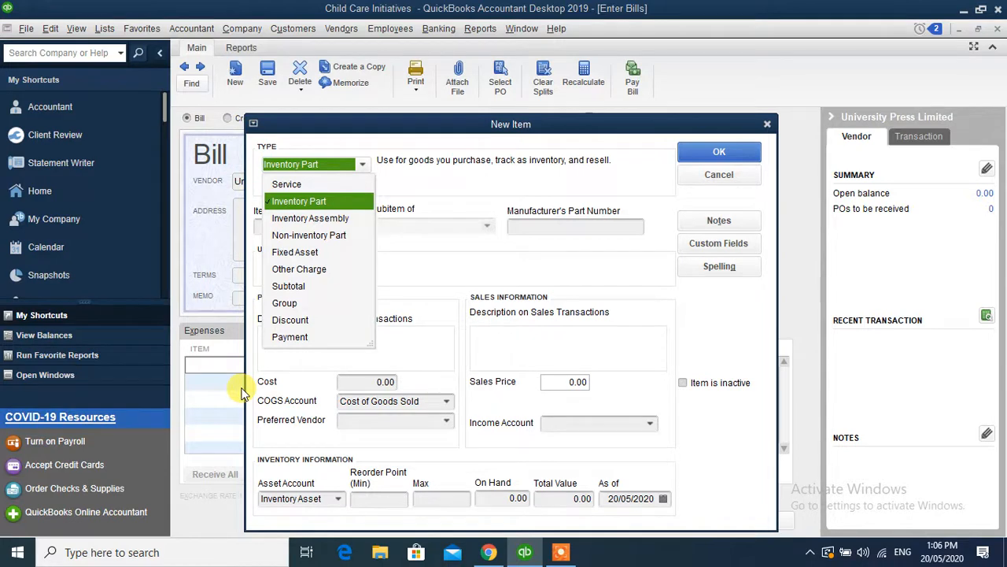
{"action": "left_click", "coordinate": [309, 206]}
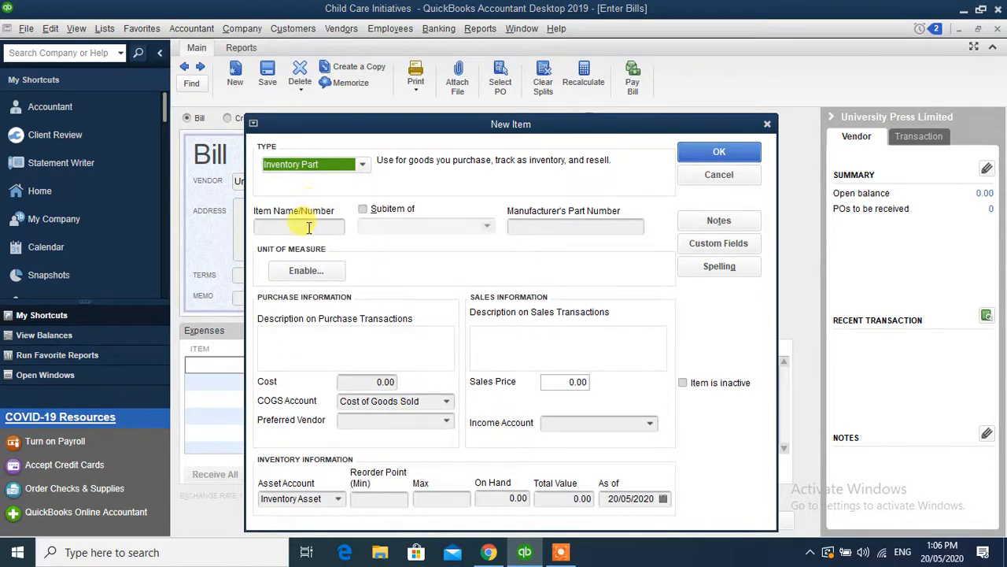
{"action": "left_click", "coordinate": [309, 227]}
{"action": "type", "text": "Ma"}
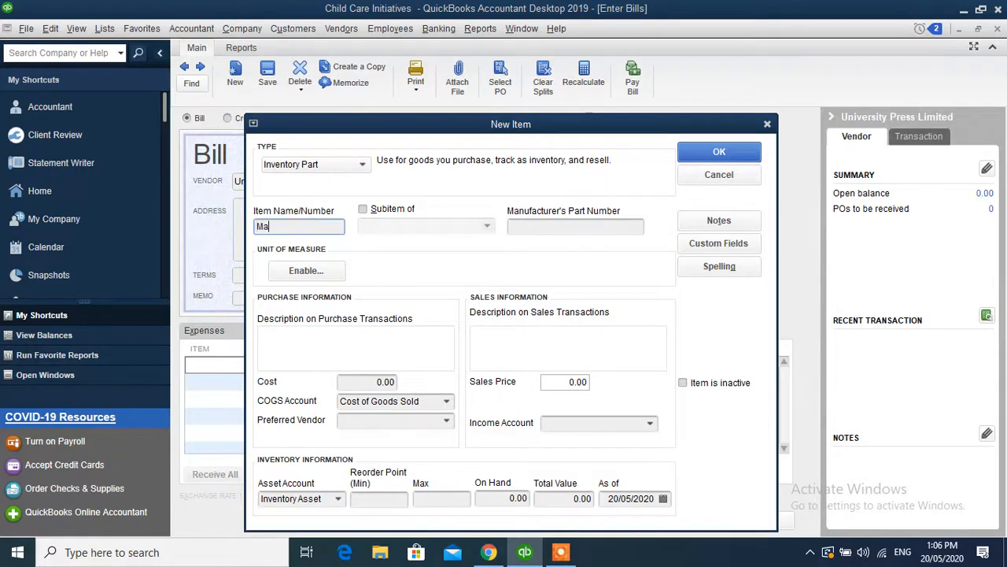
{"action": "type", "text": "cMilian Textbooks"}
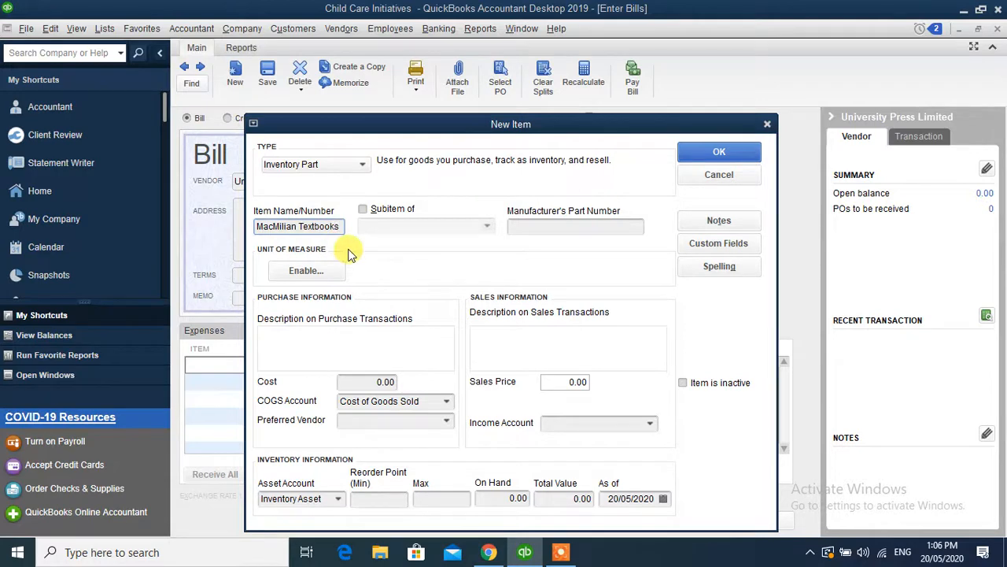
- Set up a new income account named Sales as the item's income account and save the new item
{"action": "left_click", "coordinate": [651, 424]}
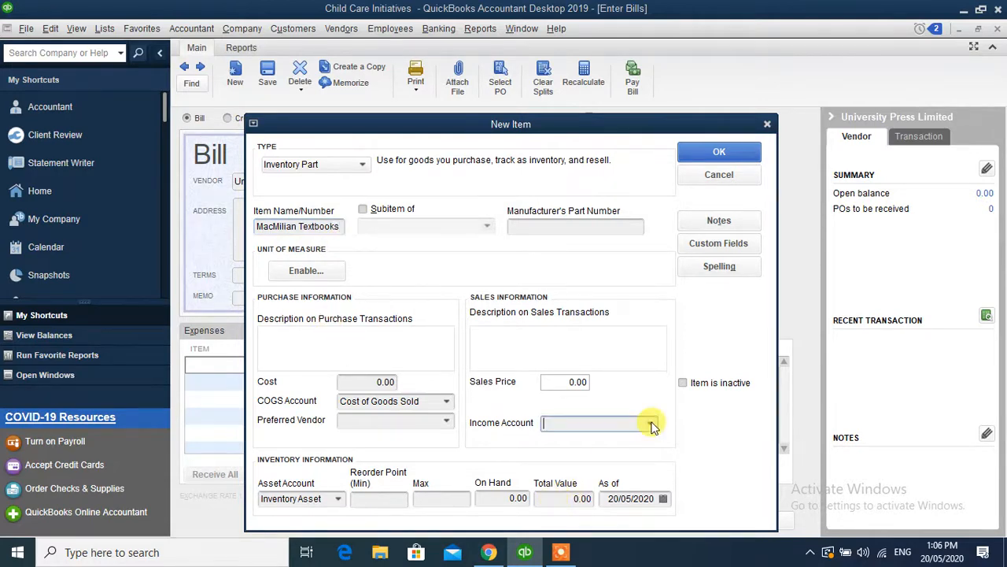
{"action": "type", "text": "S"}
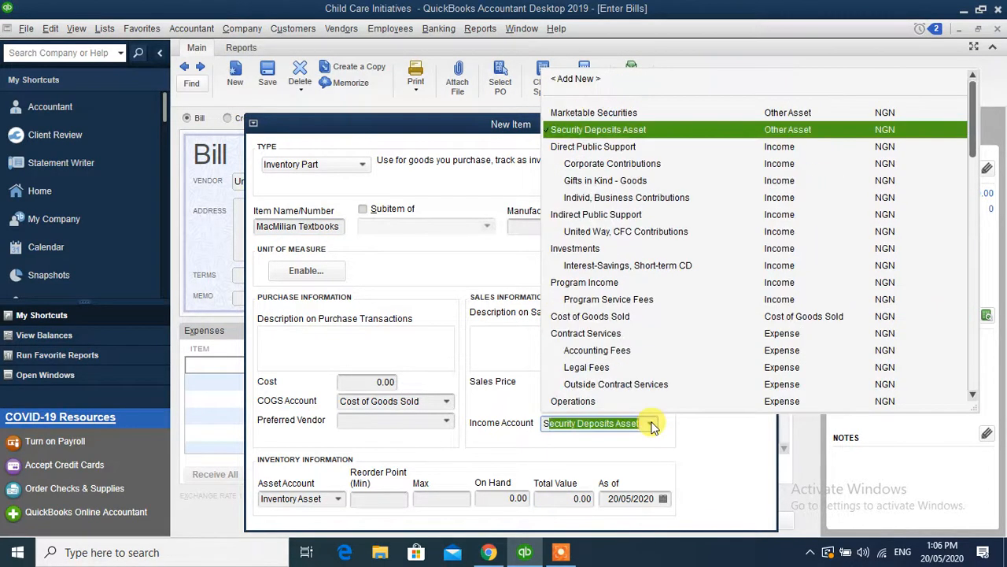
{"action": "key", "text": "BackSpace"}
{"action": "type", "text": "Sales"}
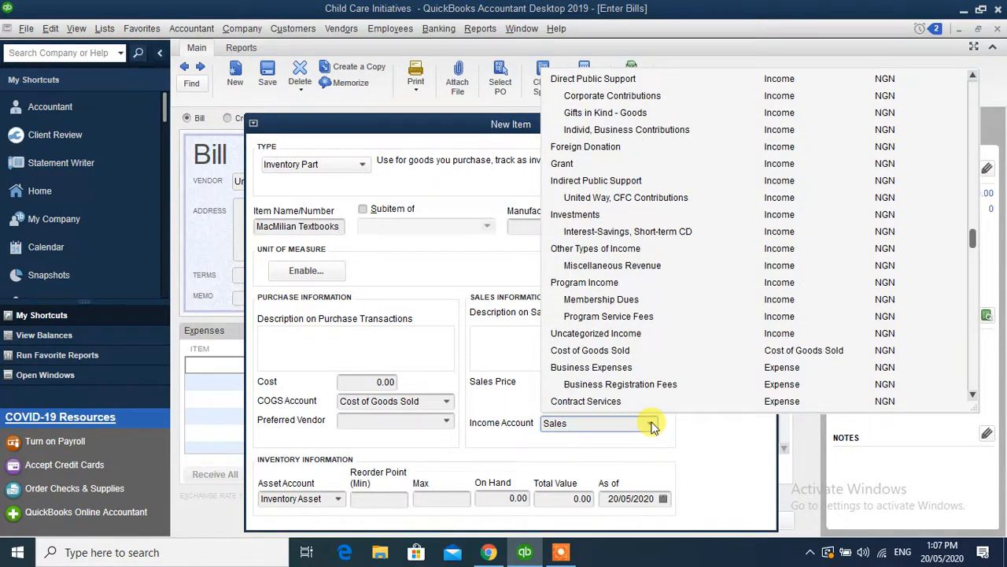
{"action": "left_click", "coordinate": [652, 425]}
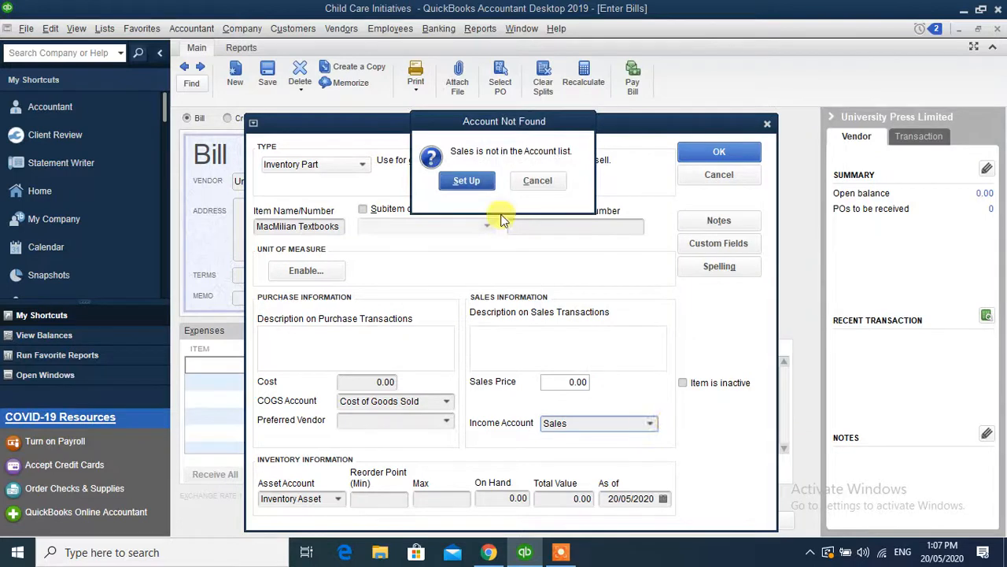
{"action": "left_click", "coordinate": [467, 181]}
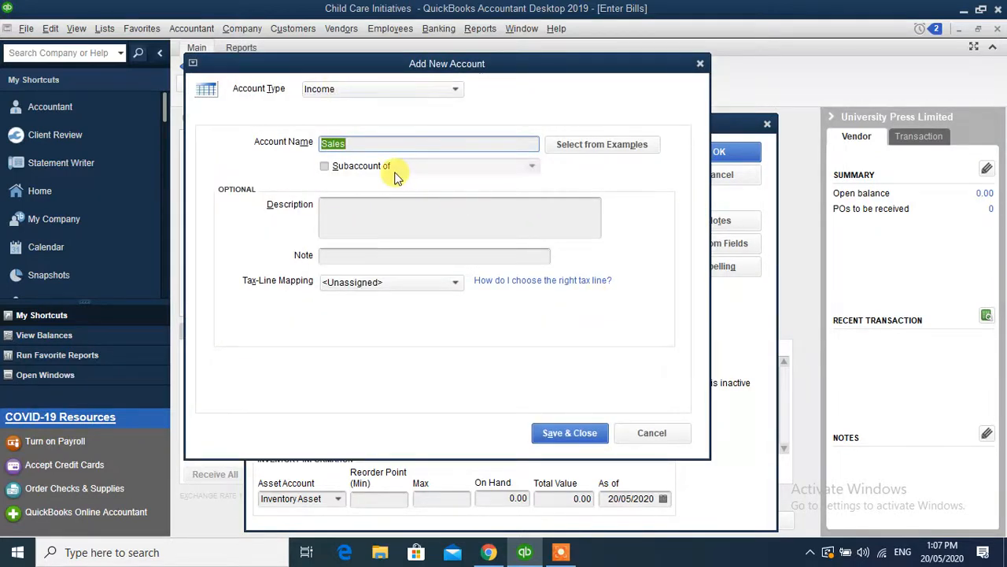
{"action": "left_click", "coordinate": [561, 434]}
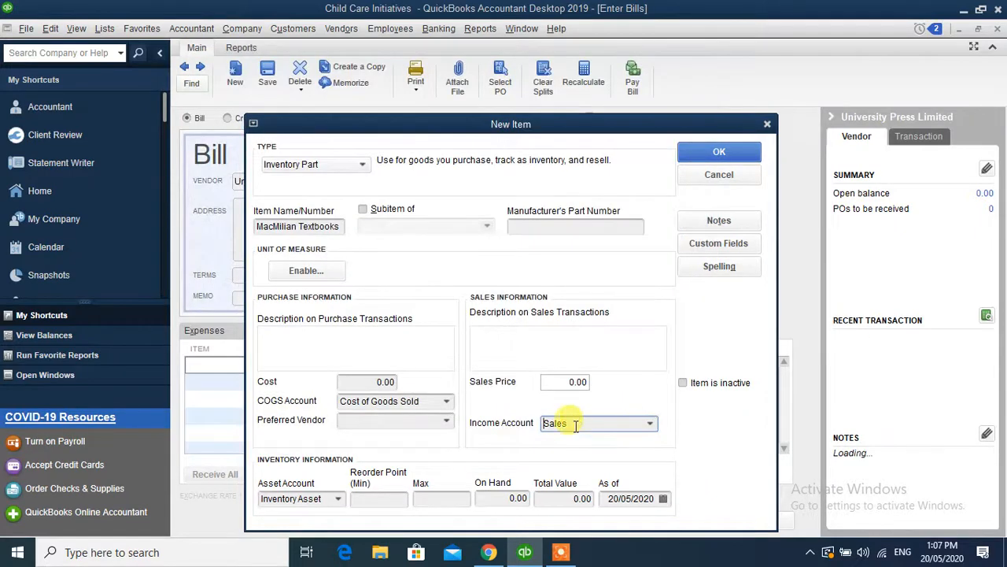
{"action": "left_click", "coordinate": [597, 423]}
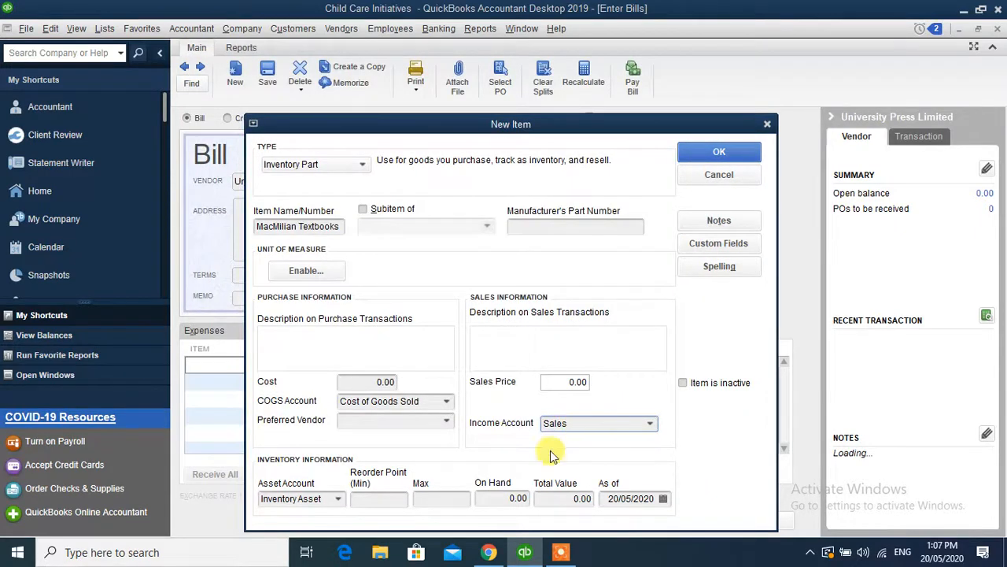
{"action": "left_click", "coordinate": [495, 498]}
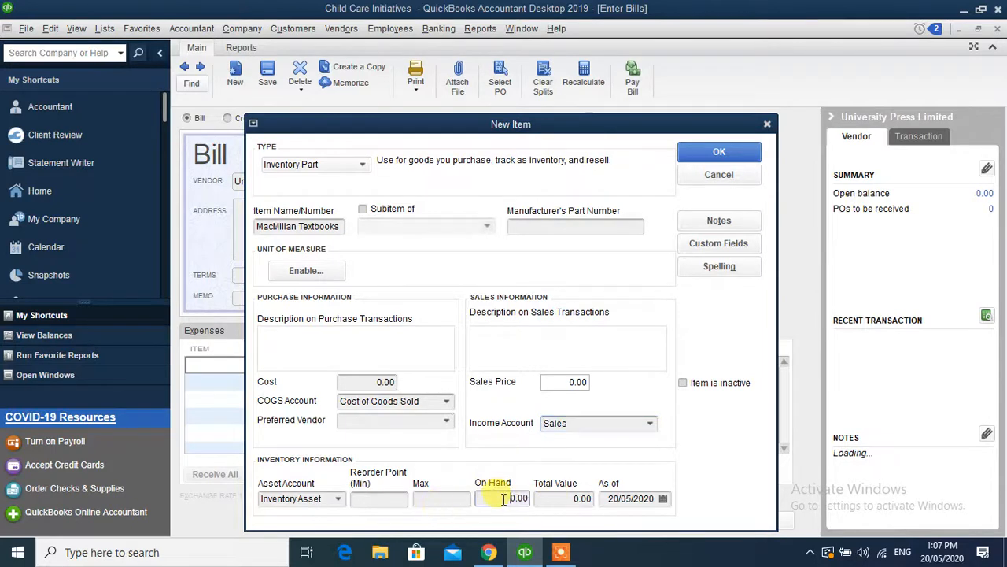
{"action": "left_click", "coordinate": [578, 501]}
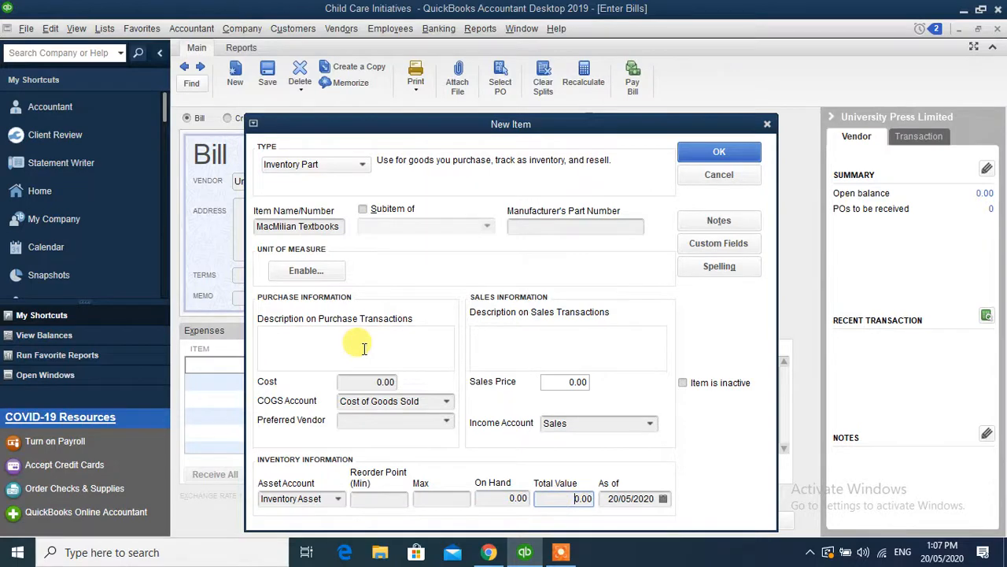
{"action": "left_click", "coordinate": [700, 158]}
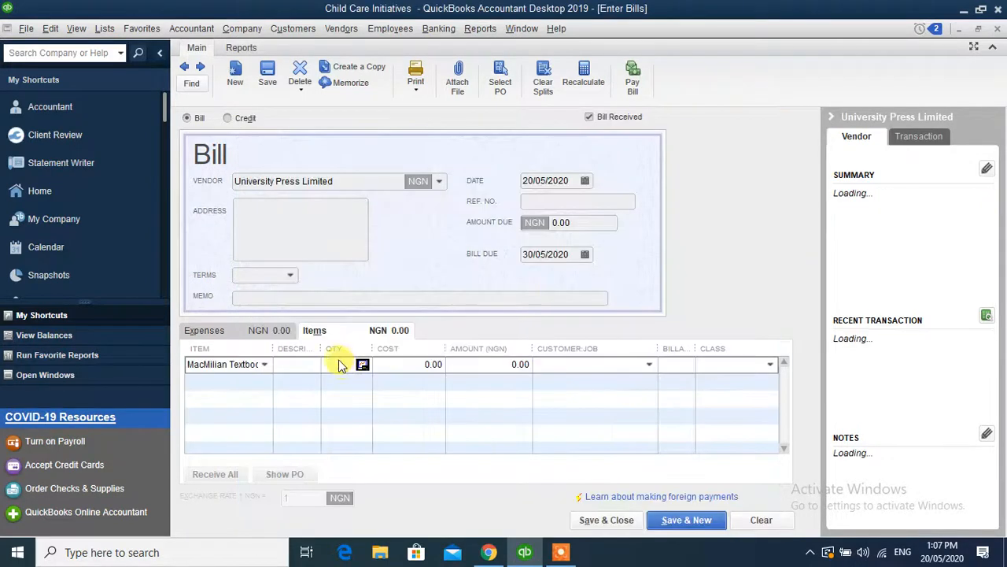
- Enter a quantity of 100 and a cost of 5,000 for MacMilian Textbooks, updating the item with the new cost
{"action": "left_click", "coordinate": [343, 364]}
{"action": "type", "text": "100"}
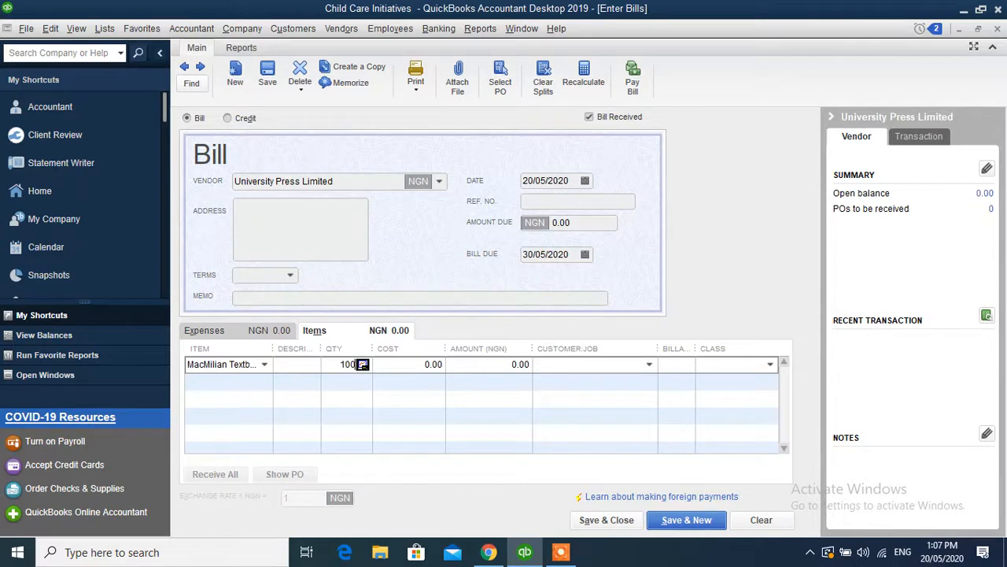
{"action": "key", "text": "Tab"}
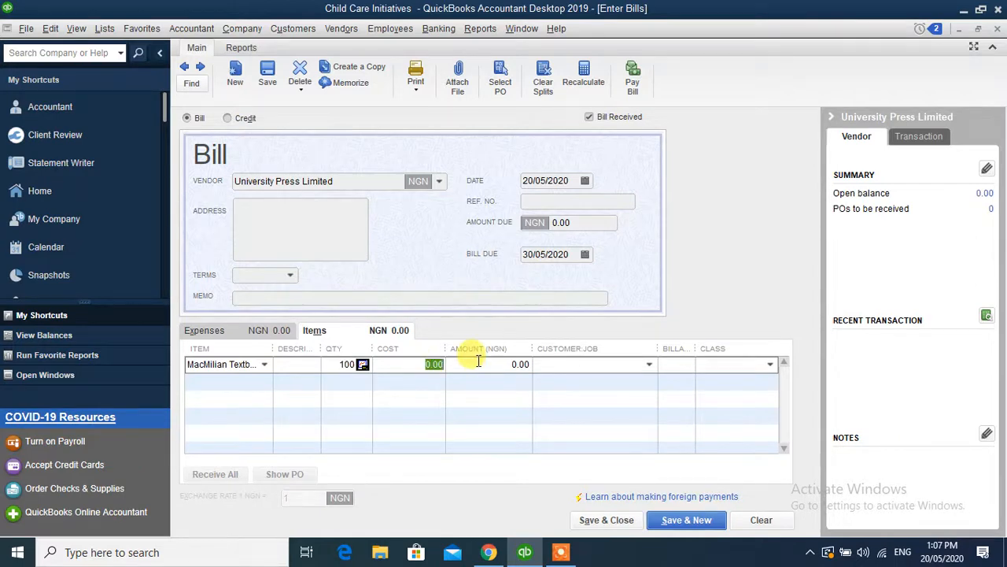
{"action": "type", "text": "500"}
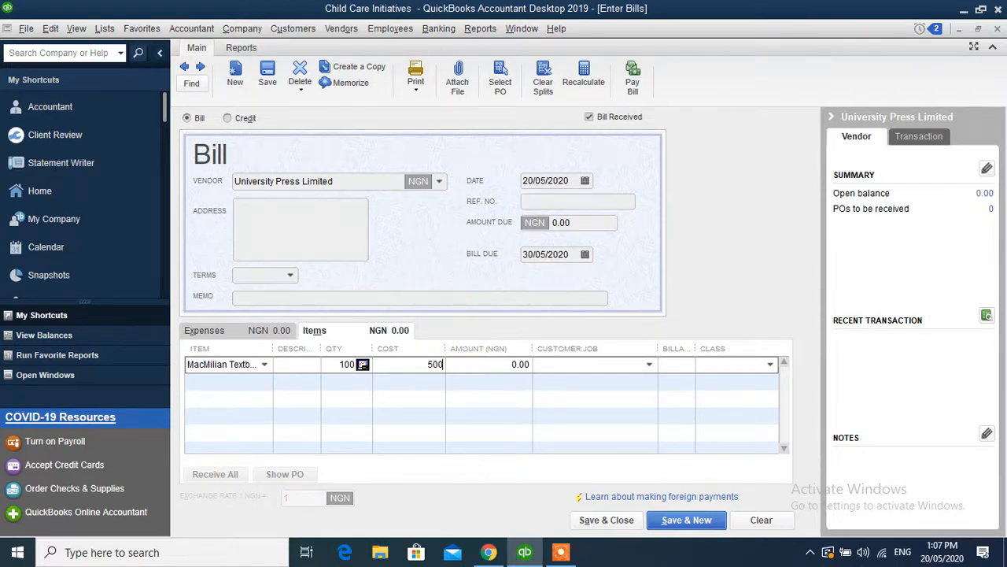
{"action": "type", "text": "0"}
{"action": "left_click", "coordinate": [549, 365]}
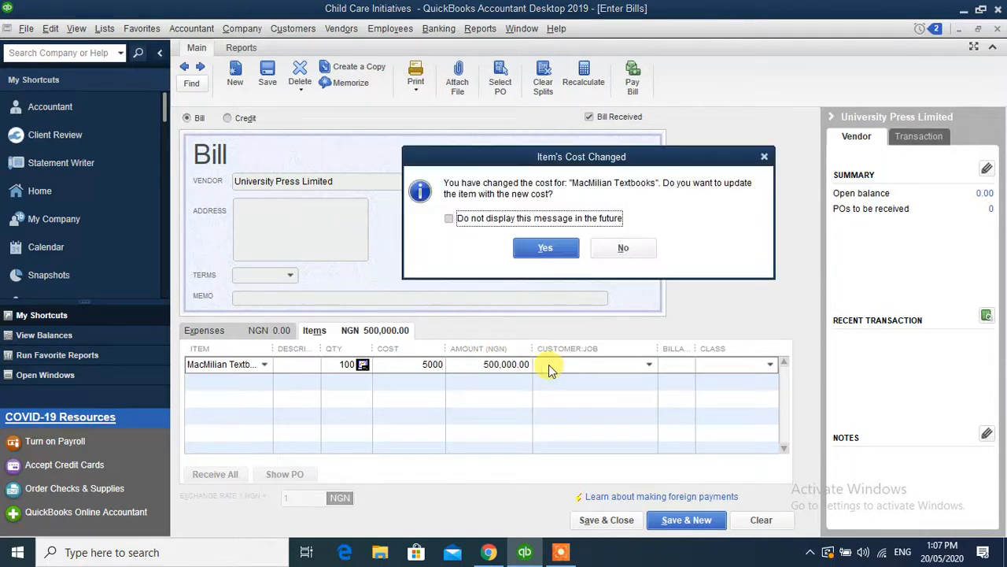
{"action": "left_click", "coordinate": [553, 249]}
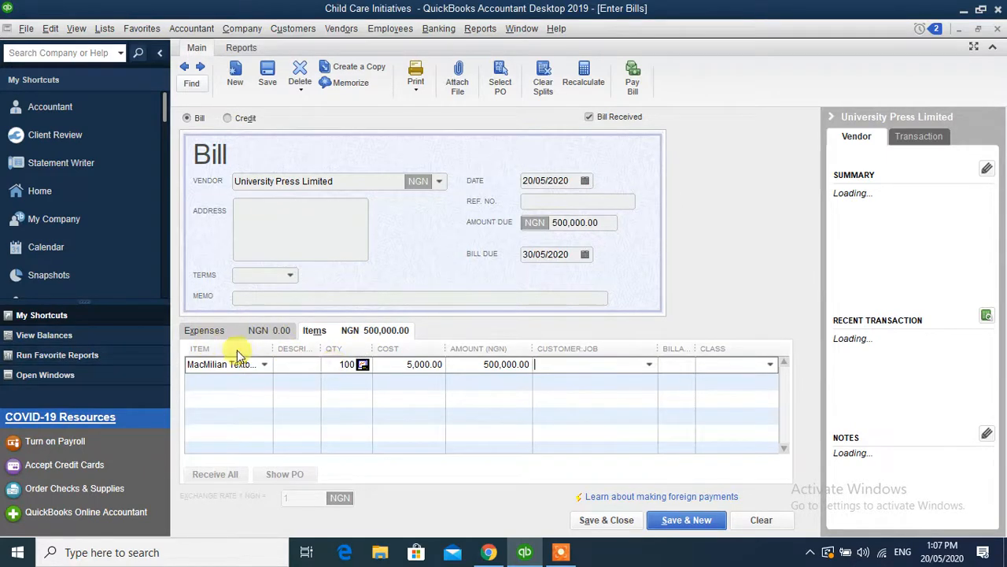
- Assign the textbook line to Dangote Limited's Children Library job, make it non-billable and set its class to Abuja
{"action": "left_click", "coordinate": [650, 366]}
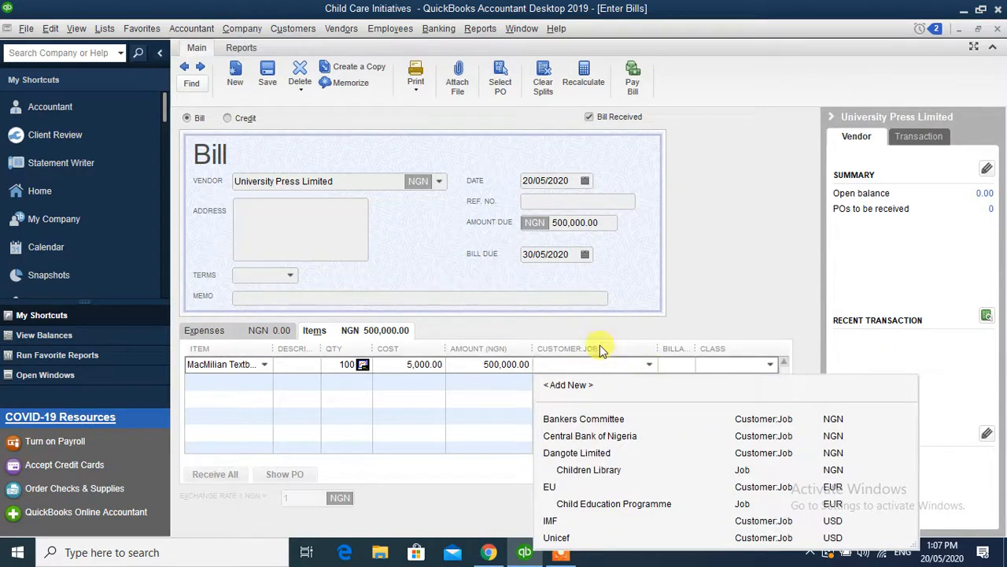
{"action": "left_click", "coordinate": [585, 470]}
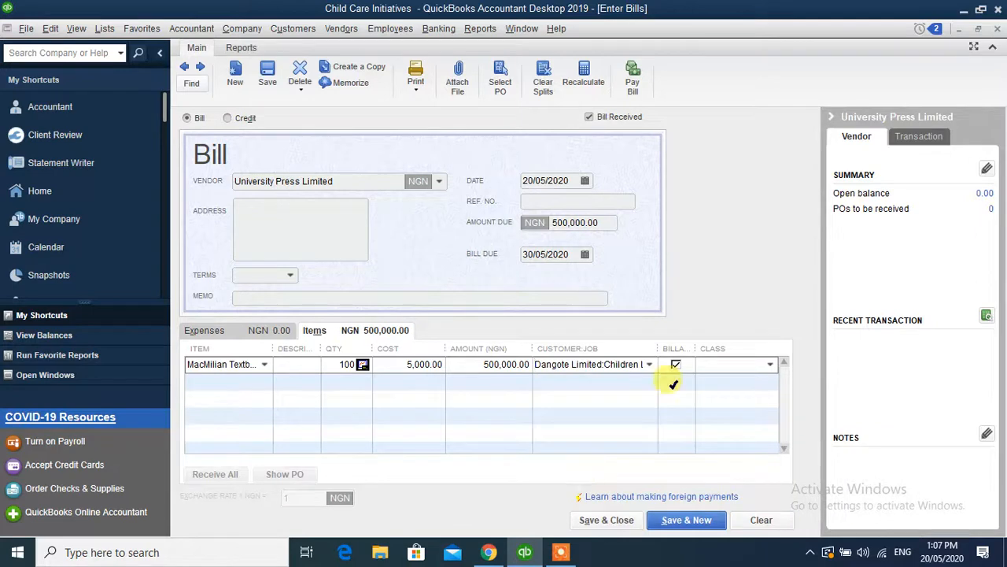
{"action": "left_click", "coordinate": [674, 365]}
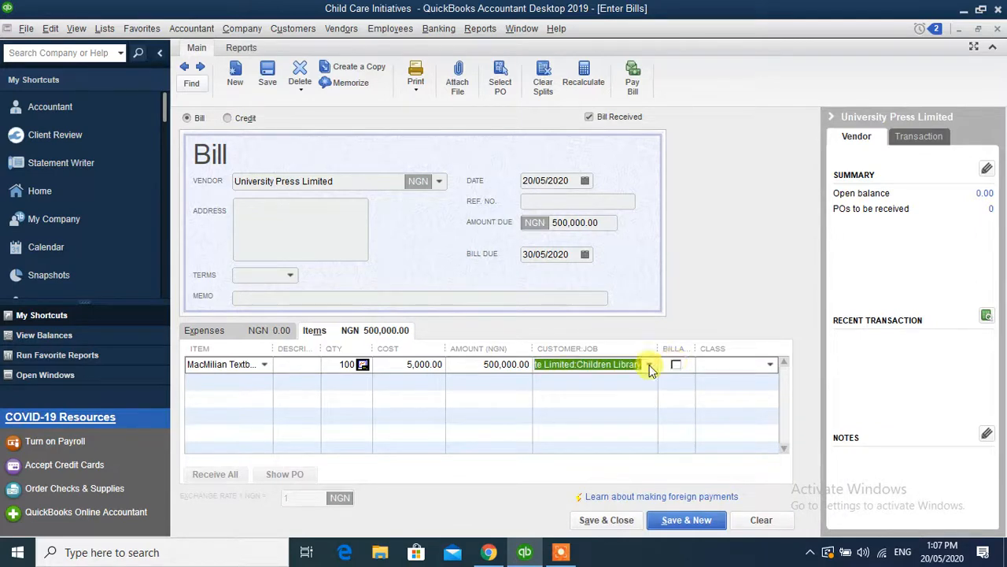
{"action": "left_click", "coordinate": [712, 364]}
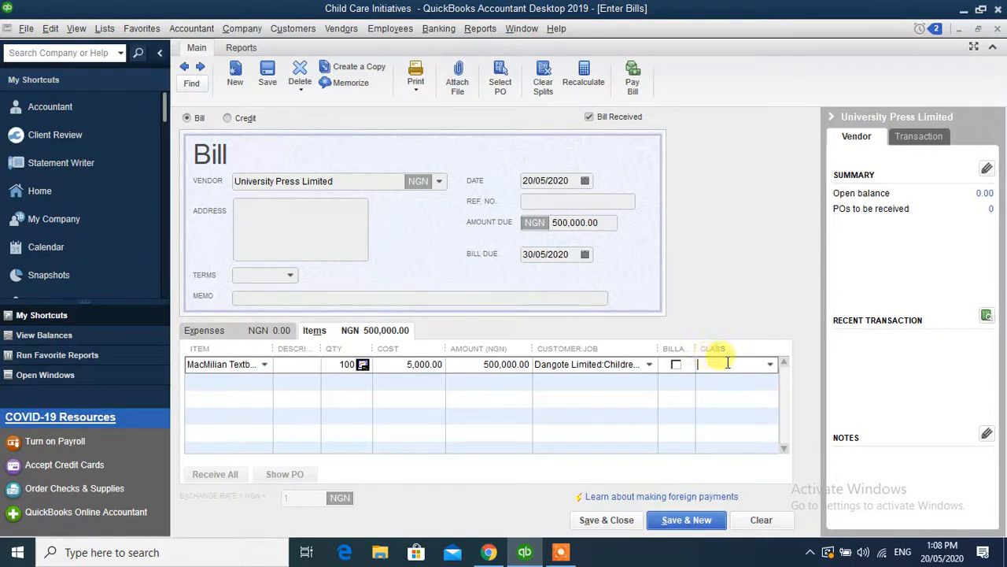
{"action": "left_click", "coordinate": [770, 364]}
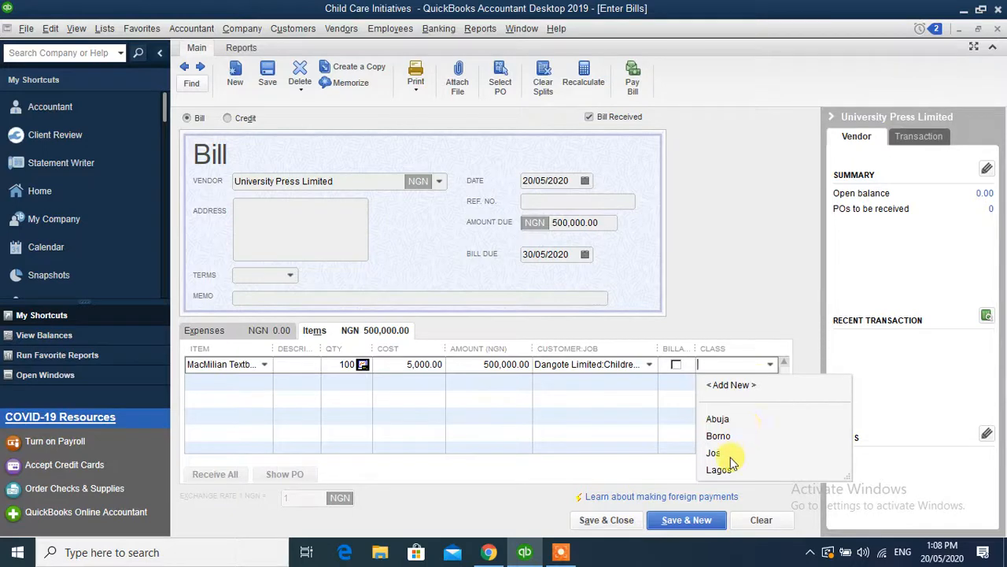
{"action": "left_click", "coordinate": [719, 419]}
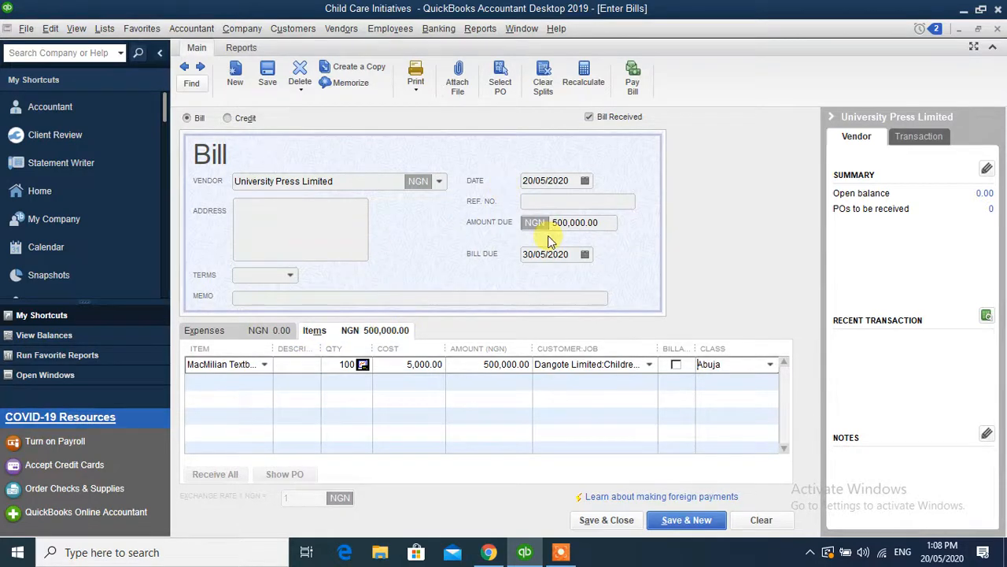
- Set up a new expense account named Delivery Cost from the bill's first expense line and save it
{"action": "left_click", "coordinate": [599, 200]}
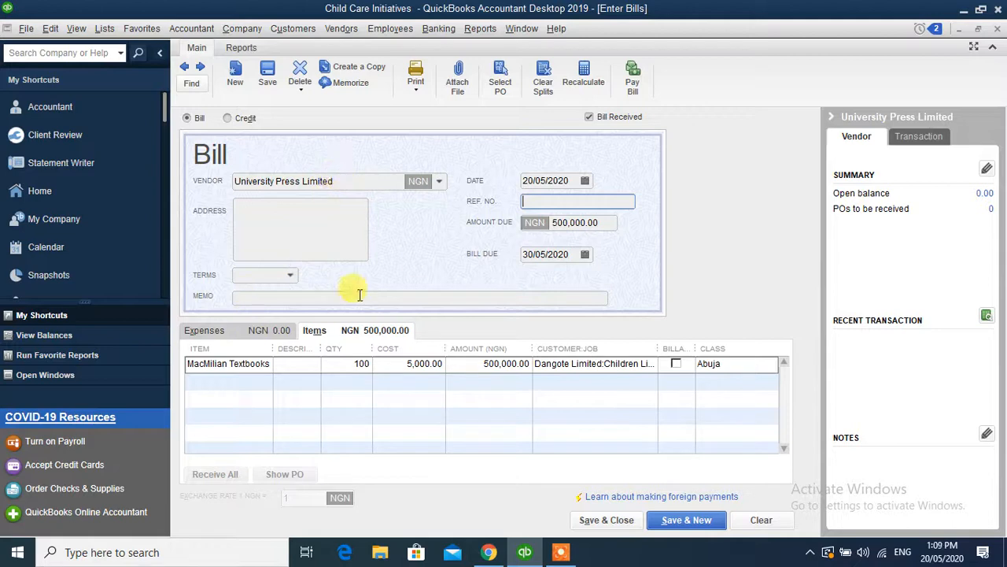
{"action": "left_click", "coordinate": [232, 330]}
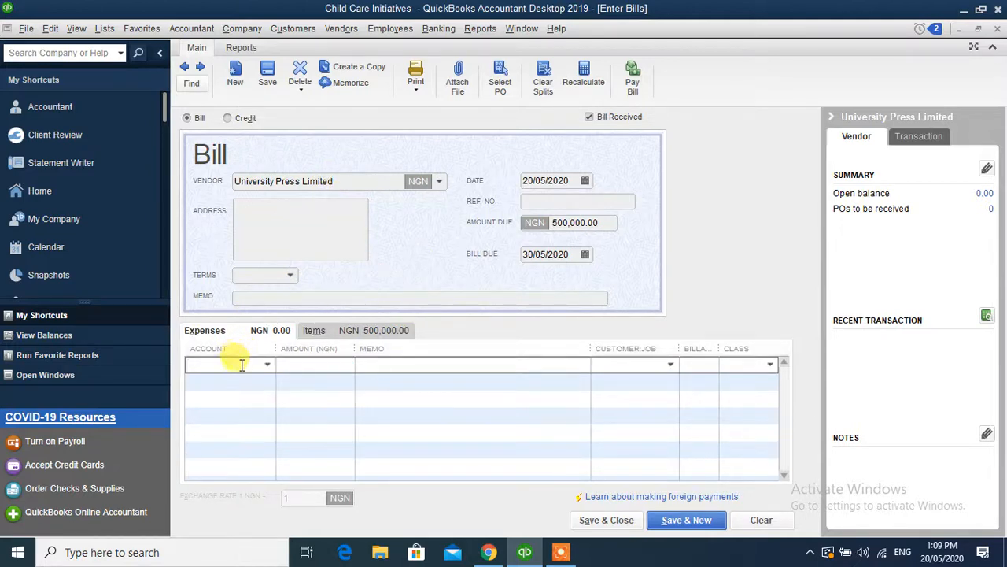
{"action": "type", "text": "tr"}
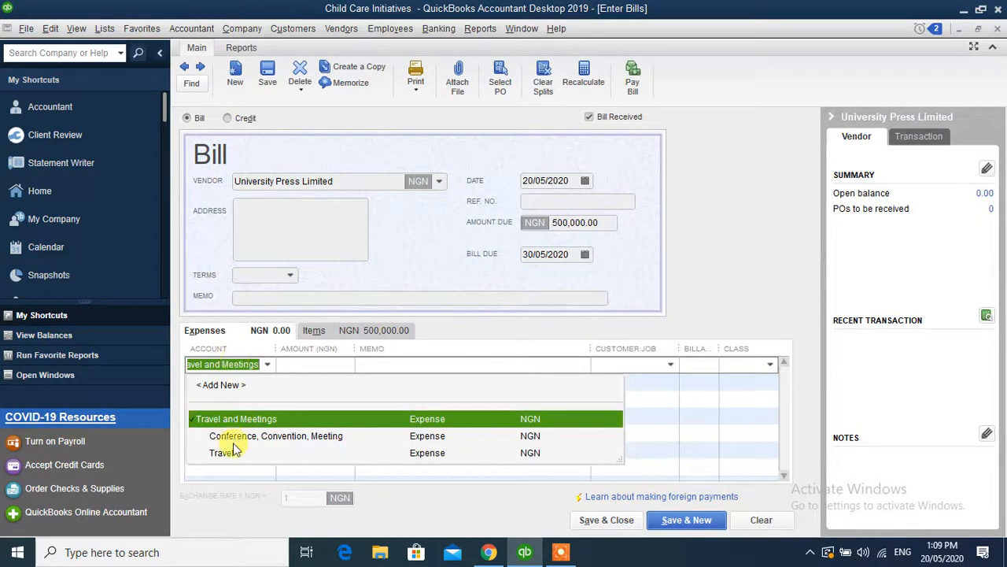
{"action": "key", "text": "BackSpace"}
{"action": "key", "text": "BackSpace"}
{"action": "key", "text": "BackSpace"}
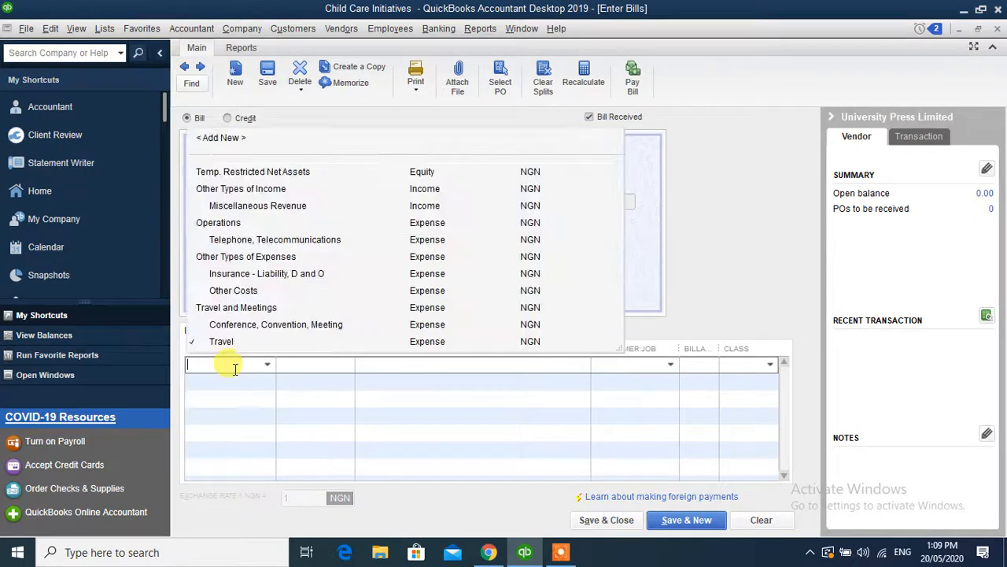
{"action": "type", "text": "Delivery Cost"}
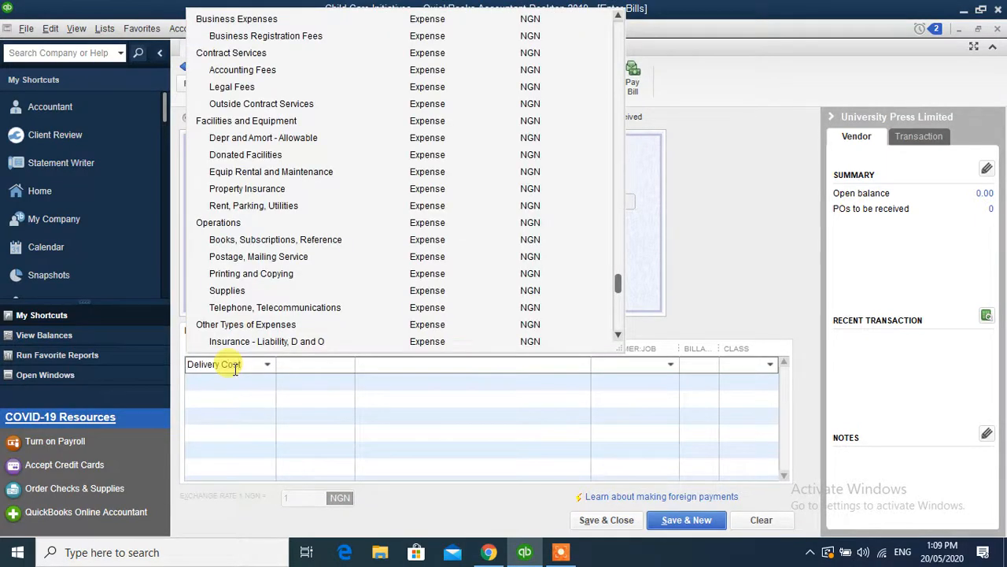
{"action": "key", "text": "Tab"}
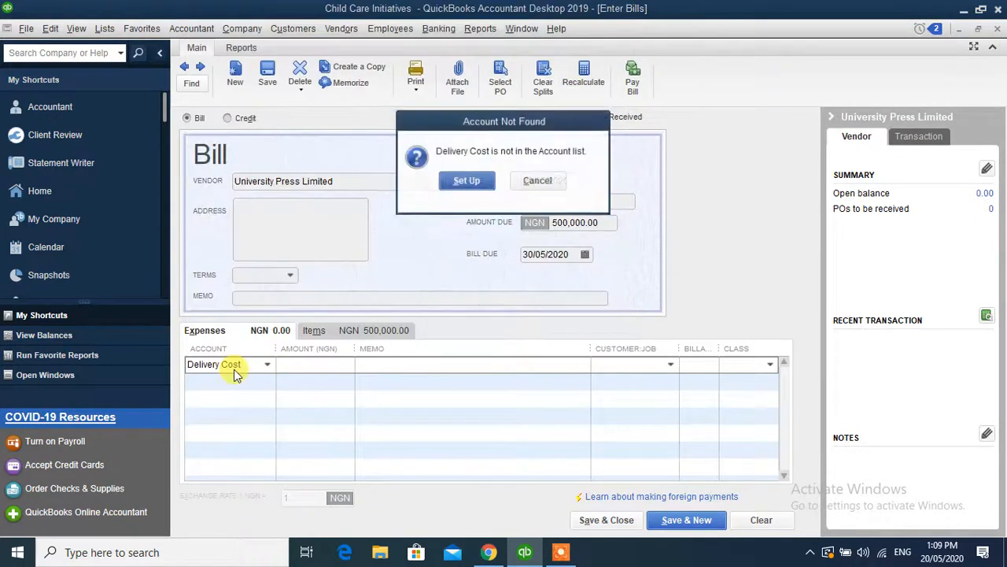
{"action": "left_click", "coordinate": [467, 182]}
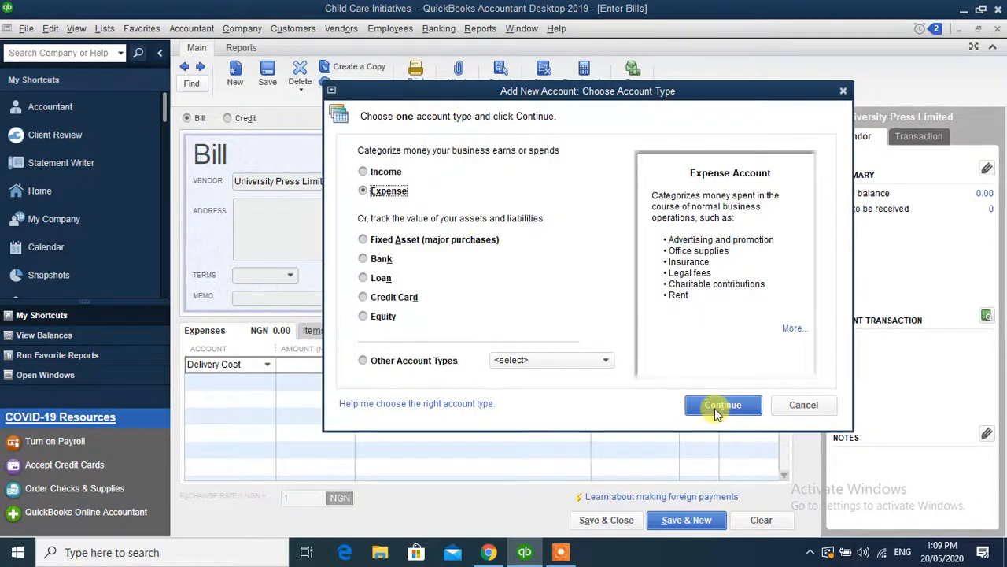
{"action": "left_click", "coordinate": [716, 406]}
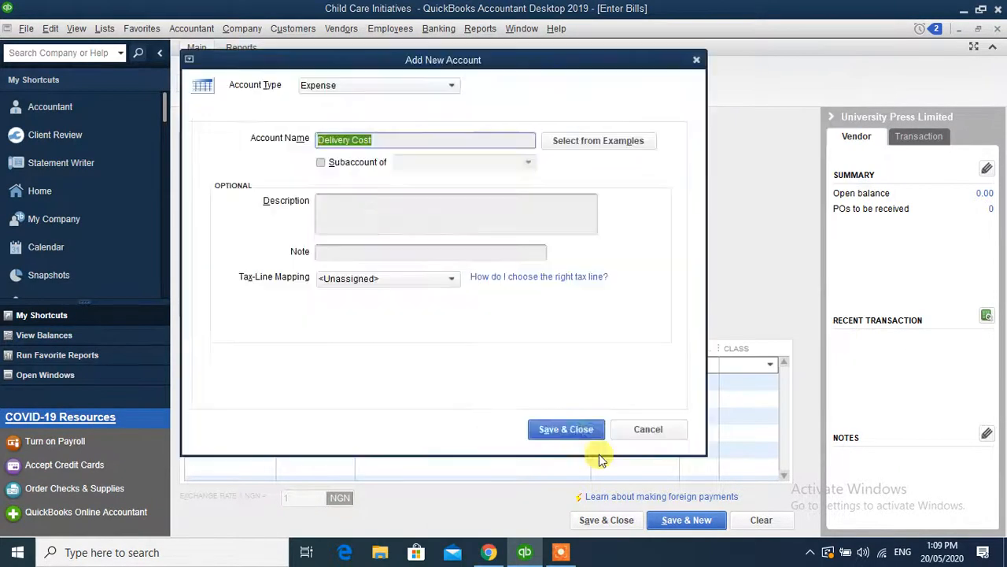
{"action": "left_click", "coordinate": [566, 430]}
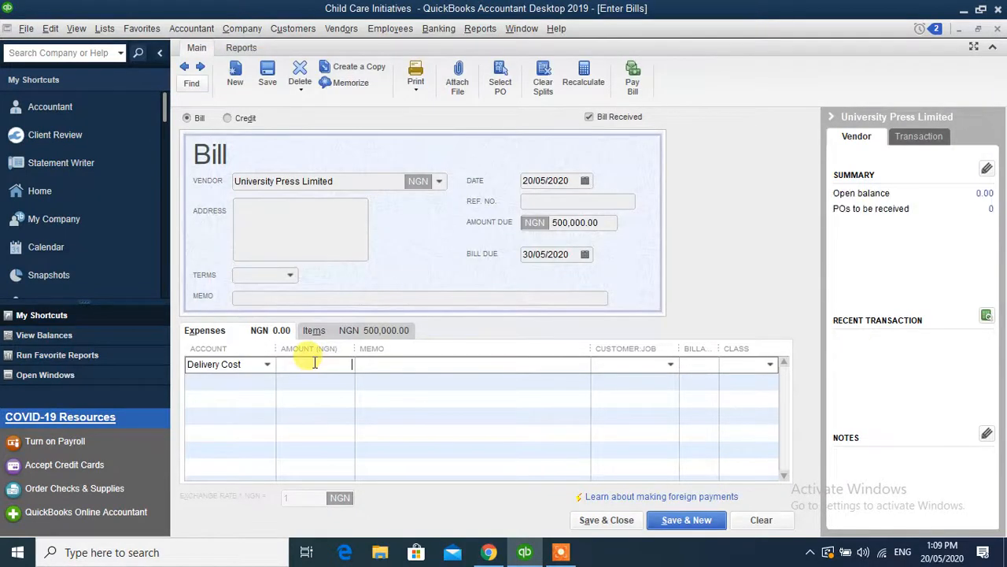
- Set the amount of the Delivery Cost expense line to 12,000
{"action": "type", "text": "1200"}
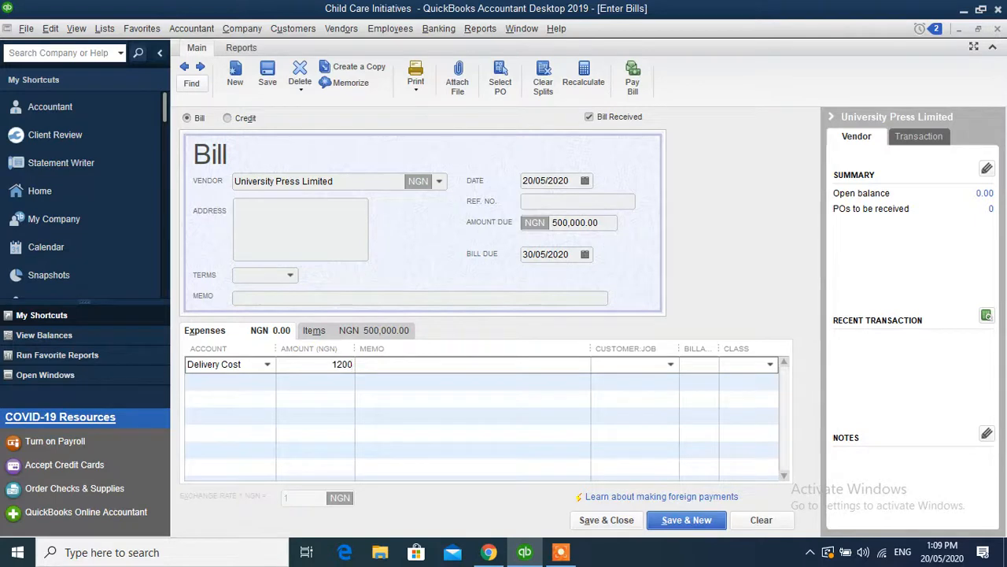
{"action": "type", "text": "0"}
{"action": "key", "text": "Tab"}
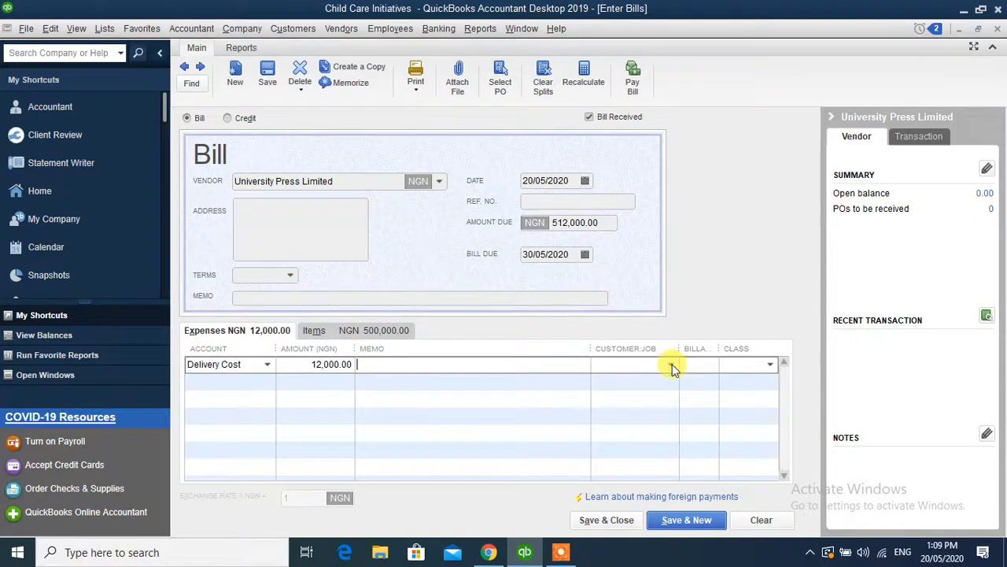
- Assign the Delivery Cost line to Dangote Limited's Children Library job, set its class to Abuja and make it non-billable
{"action": "left_click", "coordinate": [671, 363]}
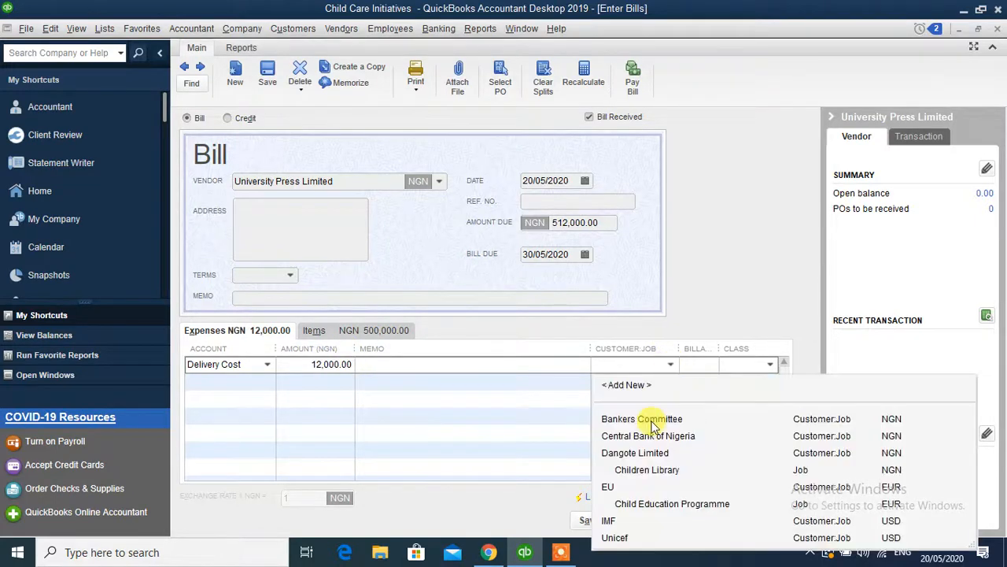
{"action": "left_click", "coordinate": [642, 469]}
{"action": "left_click", "coordinate": [771, 364]}
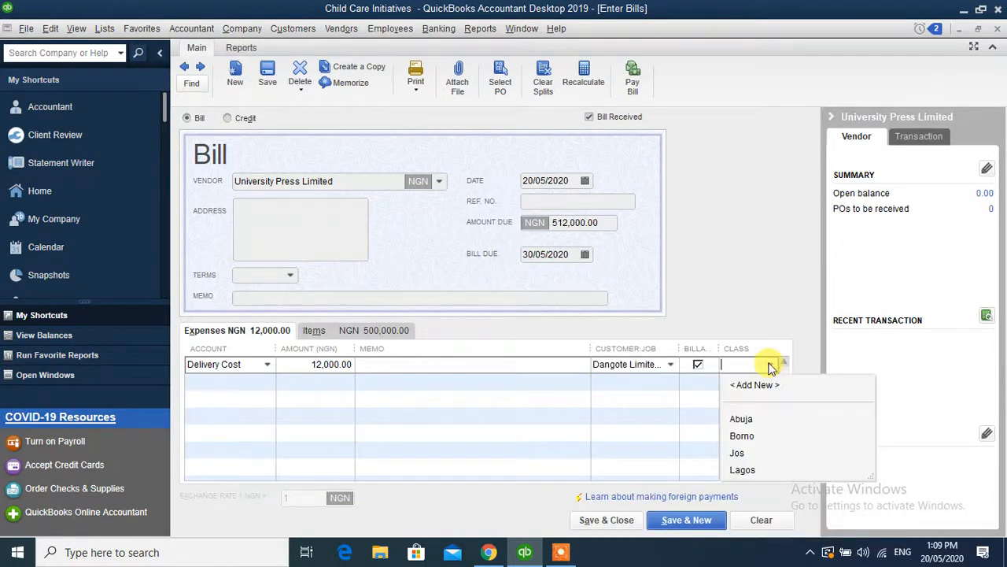
{"action": "left_click", "coordinate": [743, 419]}
{"action": "left_click", "coordinate": [698, 365]}
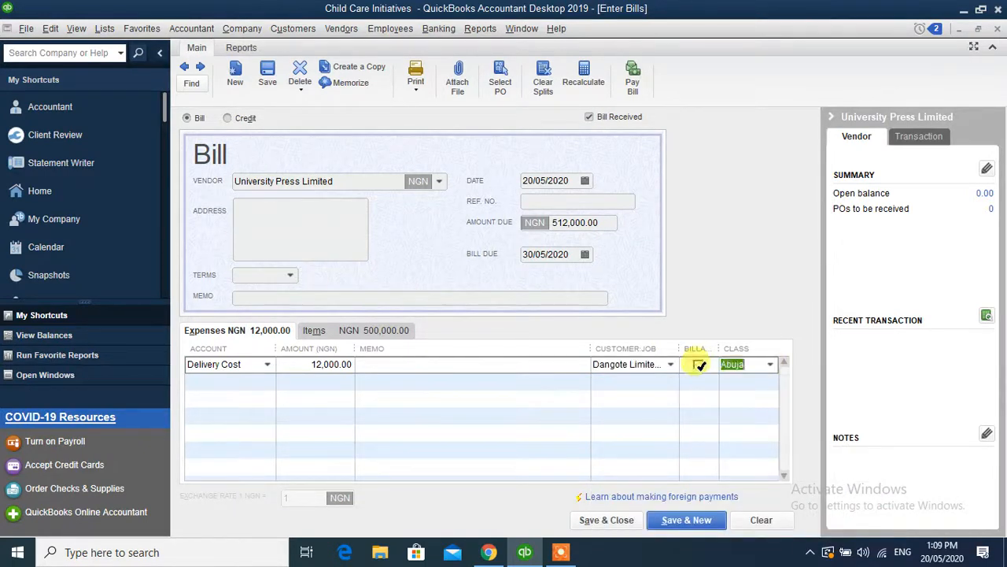
{"action": "left_click", "coordinate": [551, 358]}
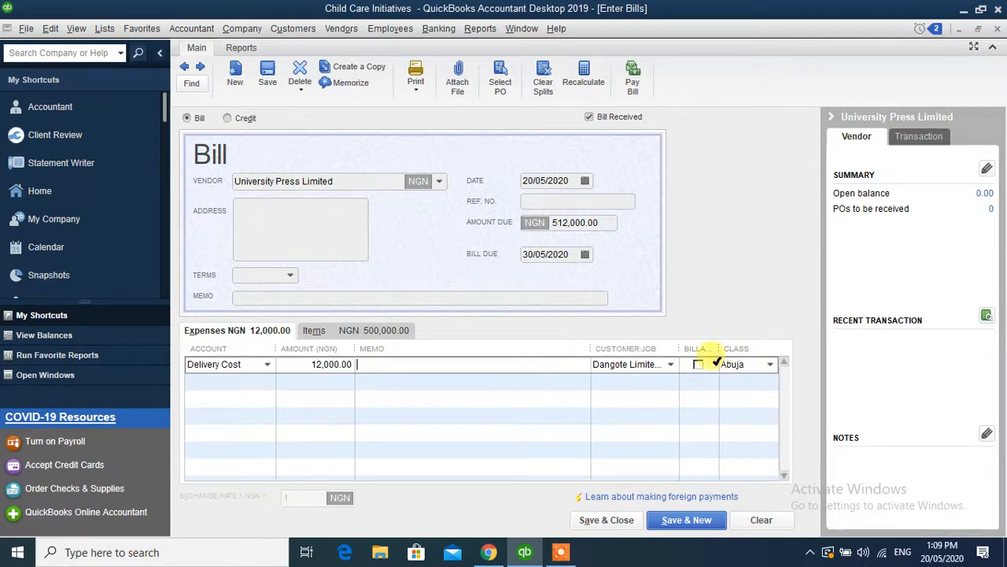
{"action": "left_click", "coordinate": [698, 364]}
{"action": "left_click", "coordinate": [698, 364]}
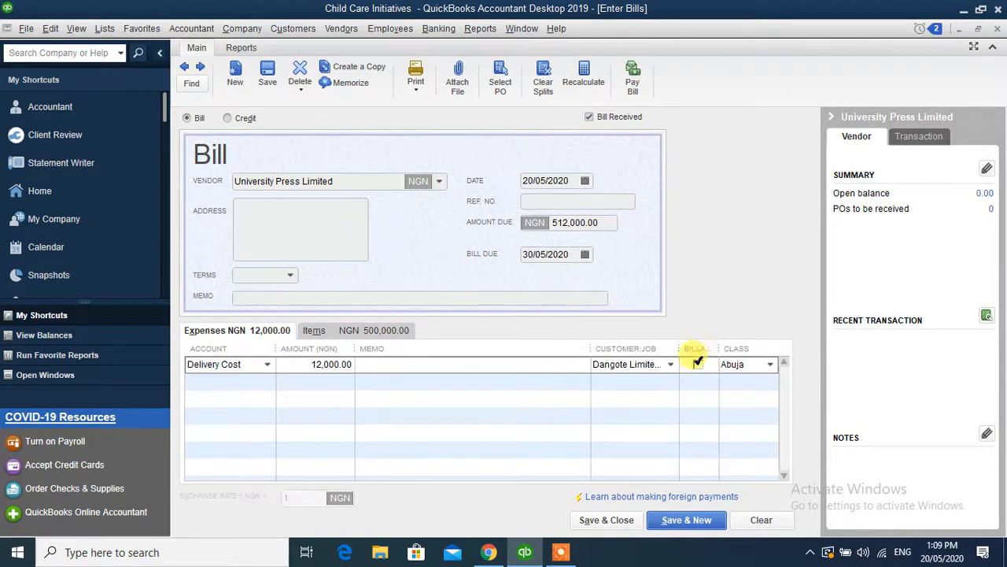
{"action": "left_click", "coordinate": [698, 362]}
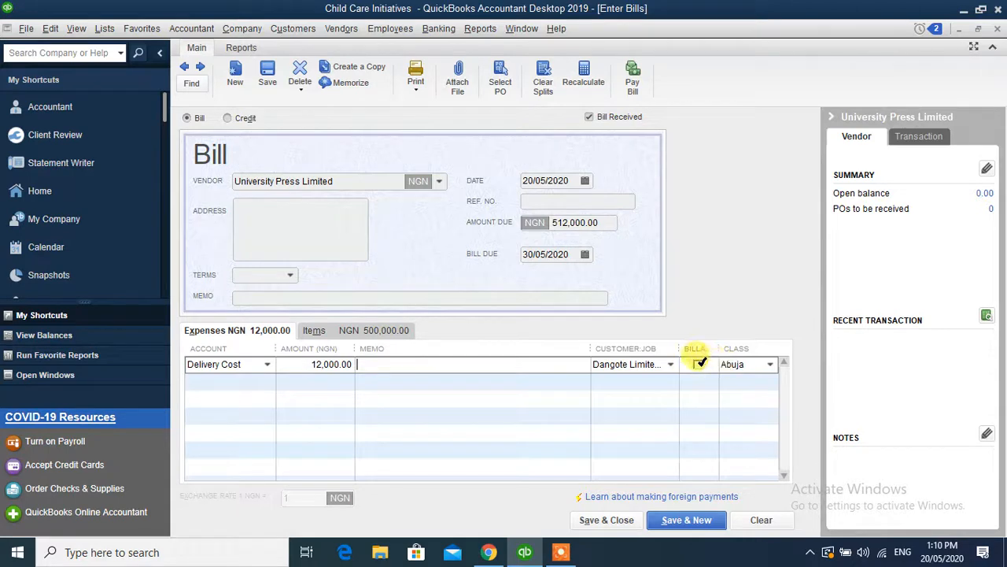
{"action": "left_click", "coordinate": [700, 362]}
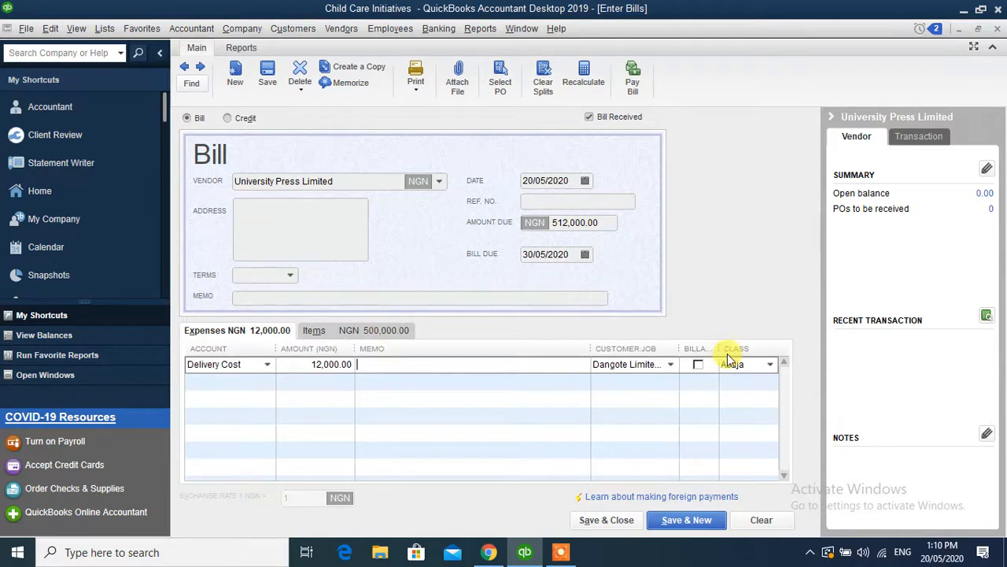
{"action": "left_click", "coordinate": [698, 364]}
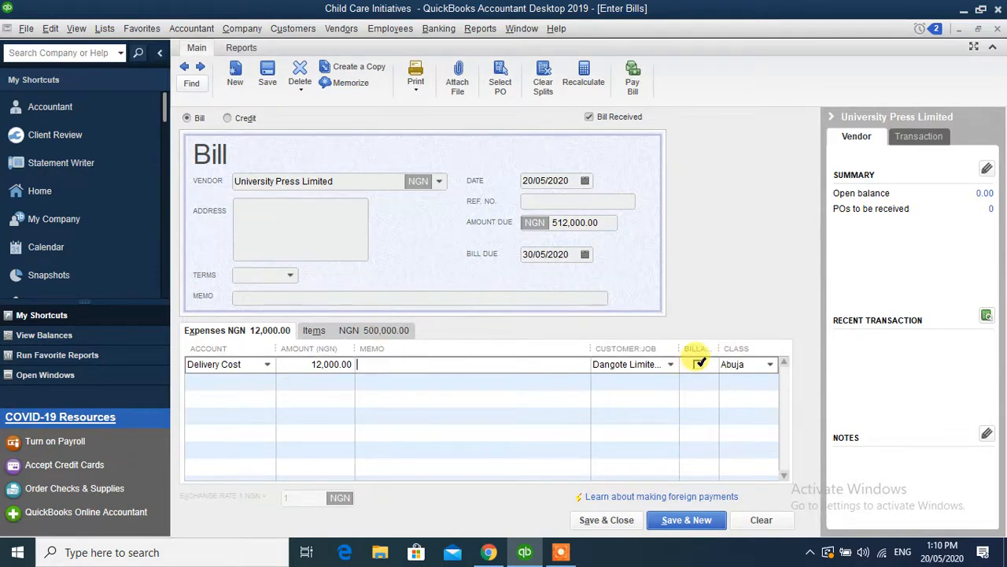
- Return to the bill's item lines, save and close the bill, and open bill payment
{"action": "left_click", "coordinate": [366, 331]}
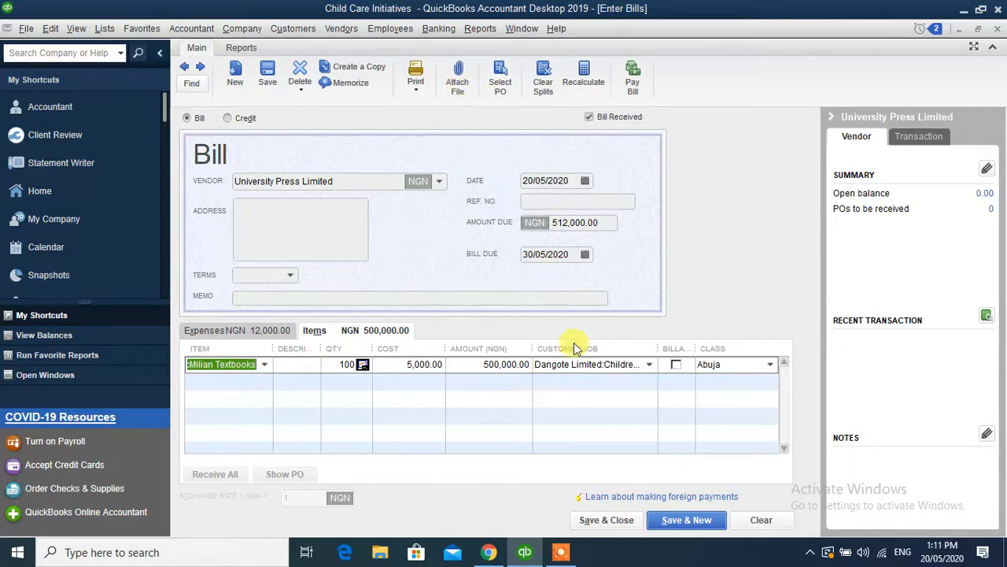
{"action": "left_click", "coordinate": [606, 520]}
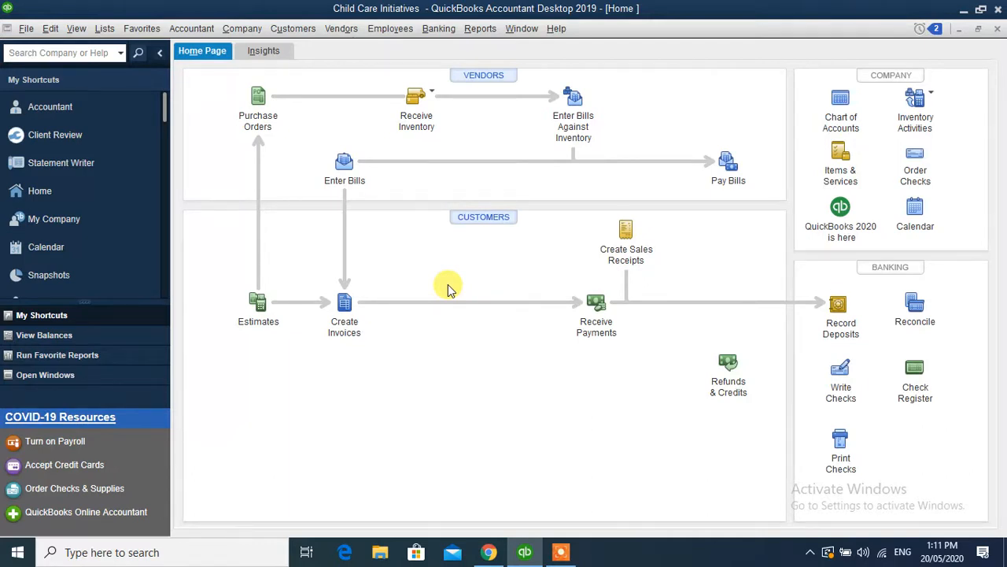
{"action": "left_click", "coordinate": [726, 172]}
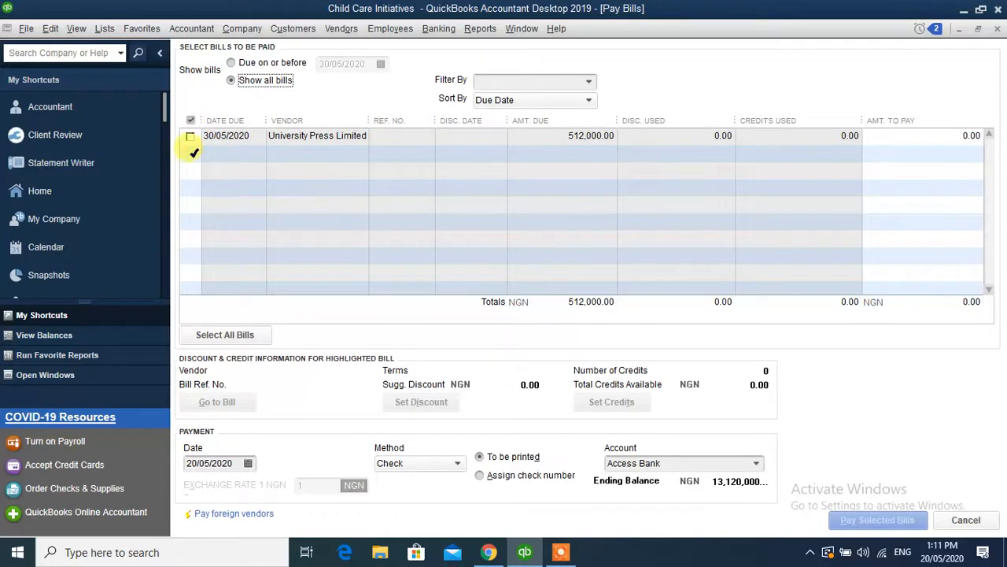
- Select the University Press Limited bill due 30/05/2020 for payment and set its amount to pay to 450,000
{"action": "left_click", "coordinate": [190, 136]}
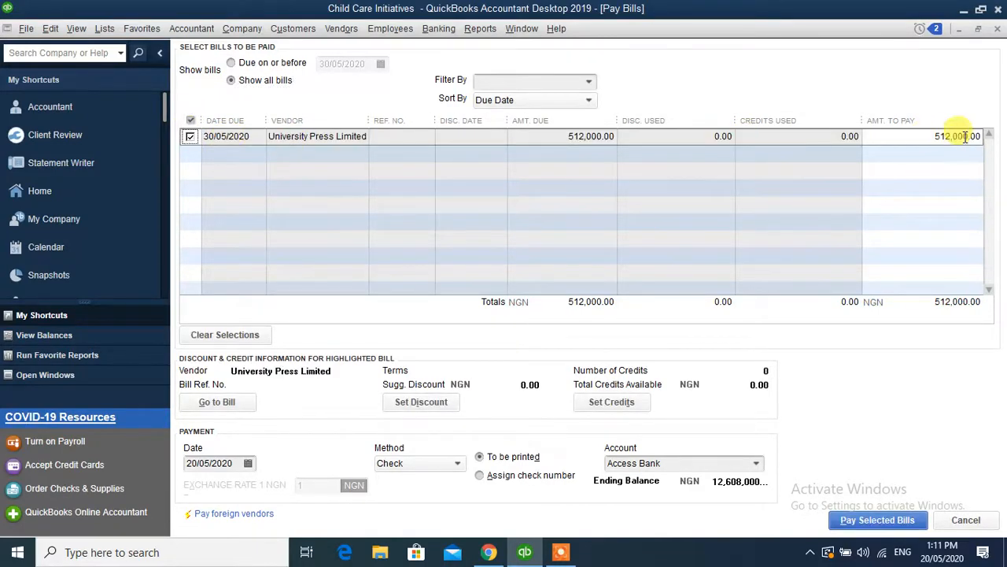
{"action": "left_click_drag", "start_coordinate": [931, 137], "coordinate": [991, 140]}
{"action": "type", "text": "450000"}
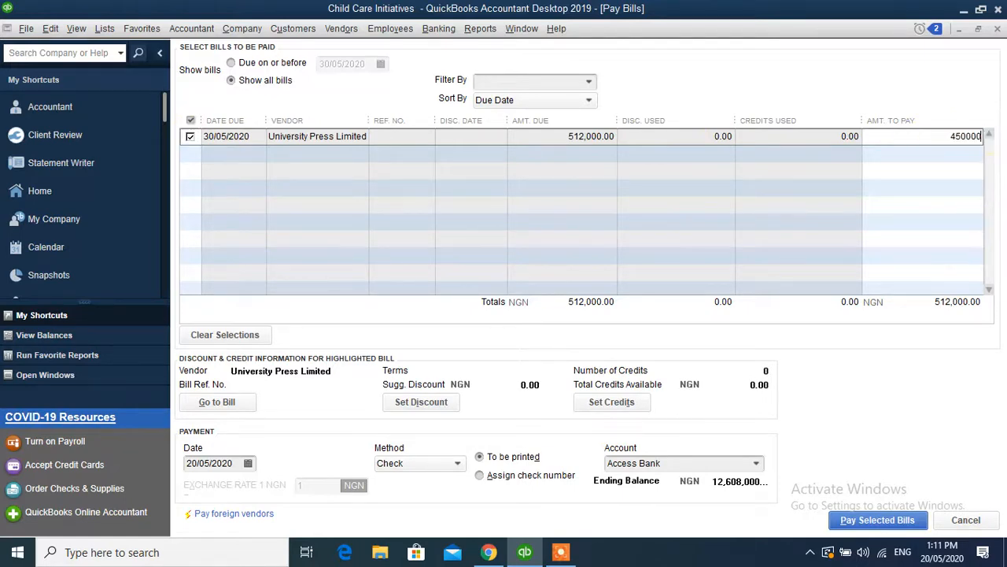
{"action": "left_click", "coordinate": [558, 82]}
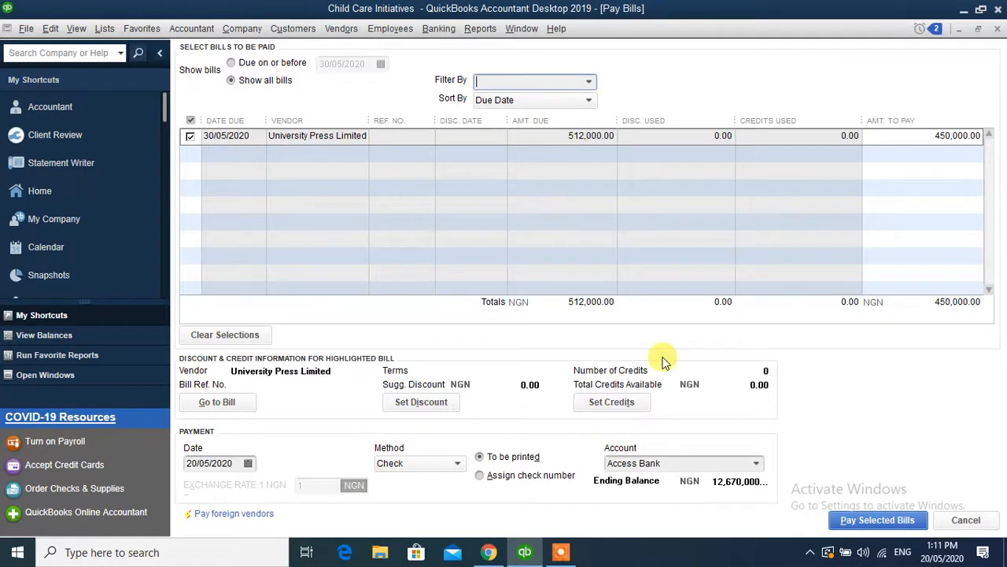
{"action": "left_click", "coordinate": [756, 465]}
{"action": "left_click", "coordinate": [503, 182]}
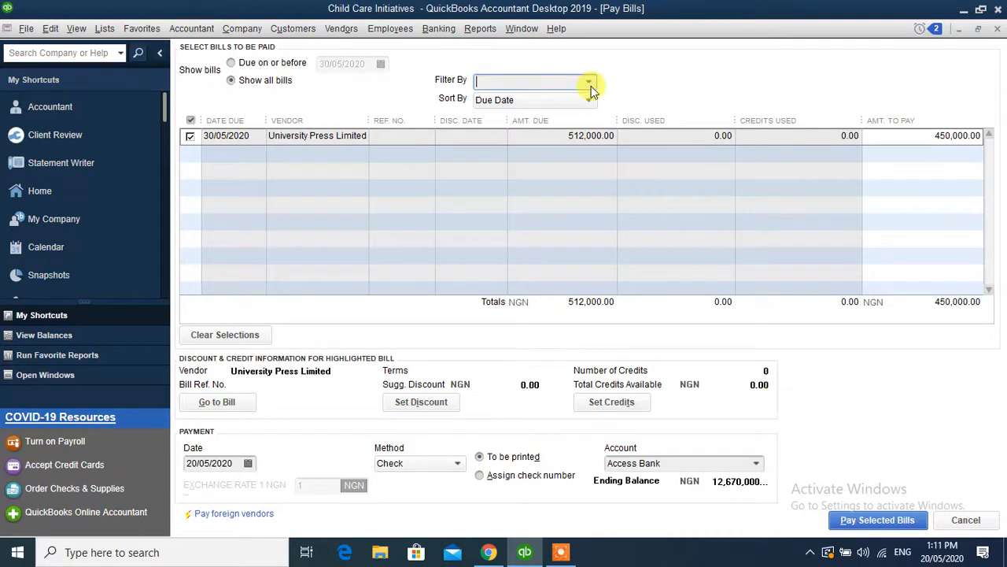
{"action": "left_click", "coordinate": [757, 465]}
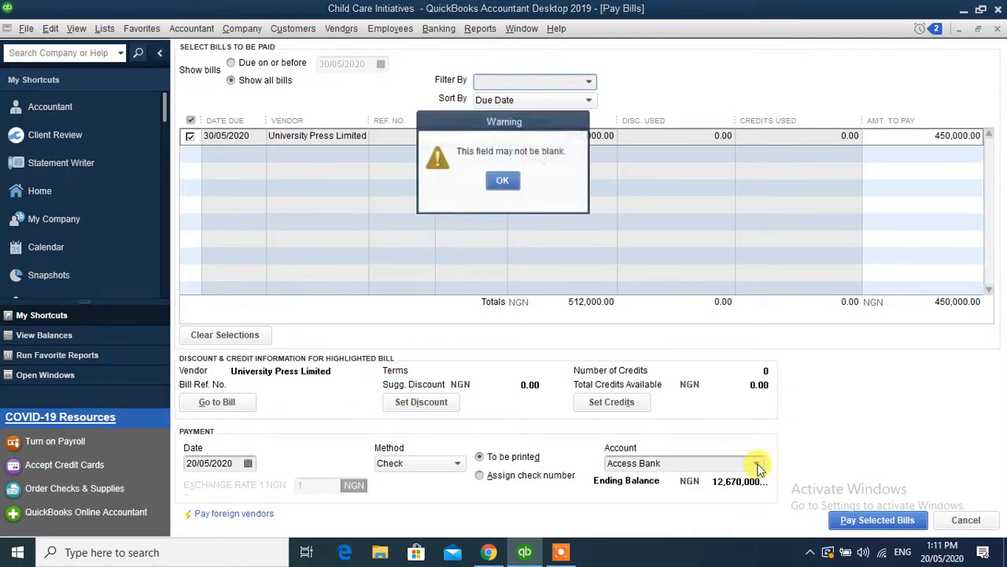
{"action": "left_click", "coordinate": [503, 181]}
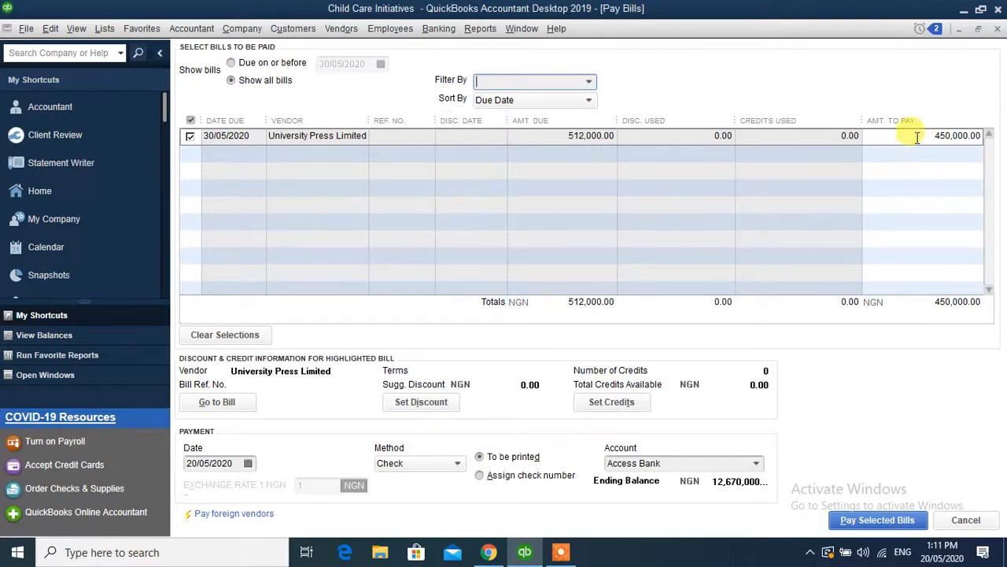
{"action": "left_click", "coordinate": [918, 137]}
{"action": "left_click", "coordinate": [509, 183]}
{"action": "left_click", "coordinate": [589, 85]}
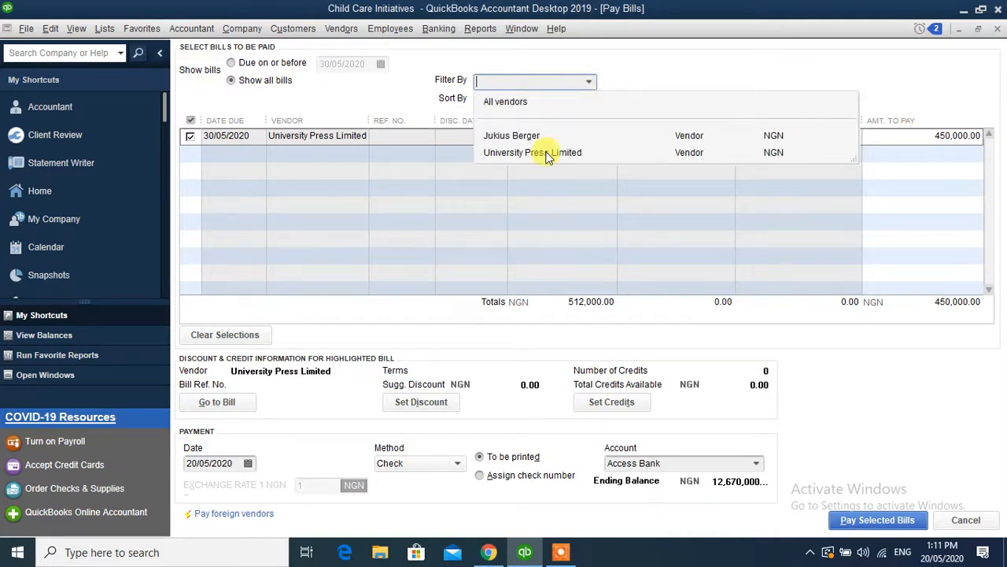
{"action": "left_click", "coordinate": [549, 154]}
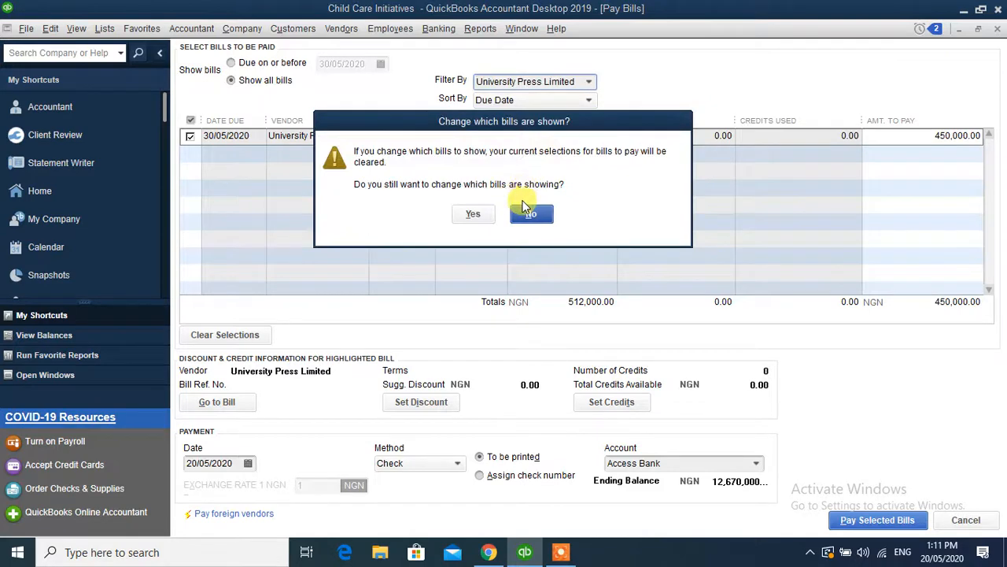
{"action": "left_click", "coordinate": [531, 214]}
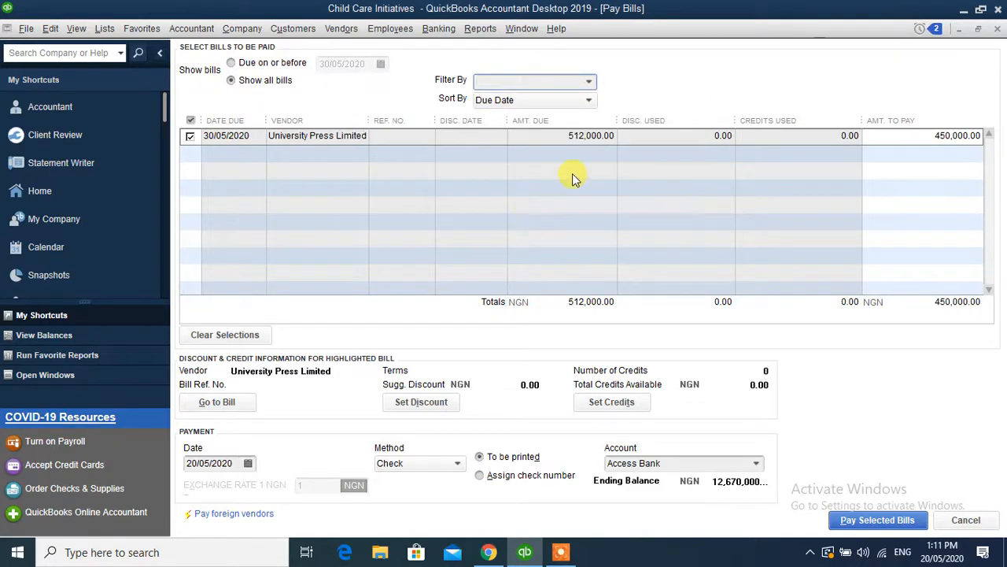
- Filter the bills to be paid by University Press Limited, accepting that the current selections are cleared
{"action": "left_click", "coordinate": [590, 83]}
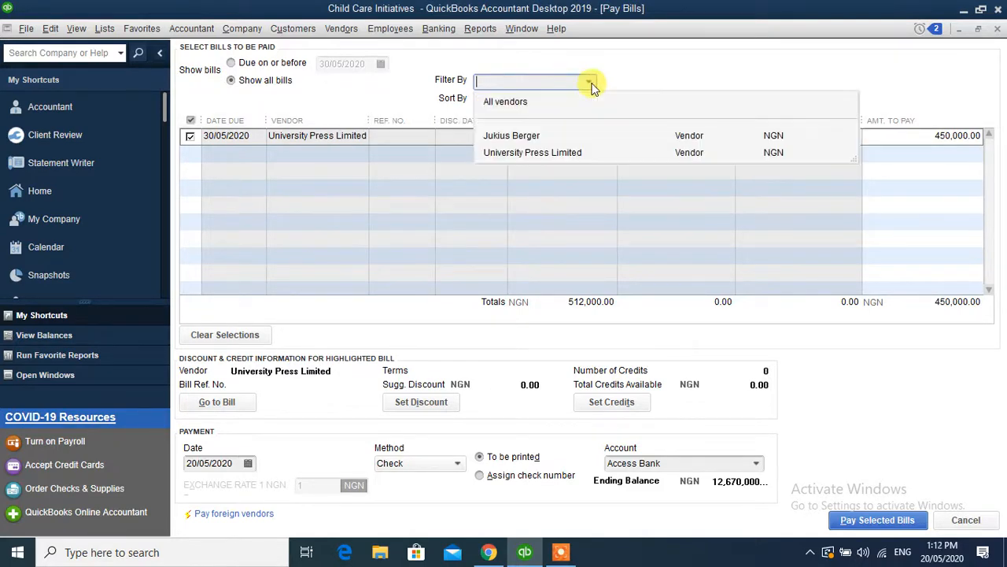
{"action": "left_click", "coordinate": [549, 153]}
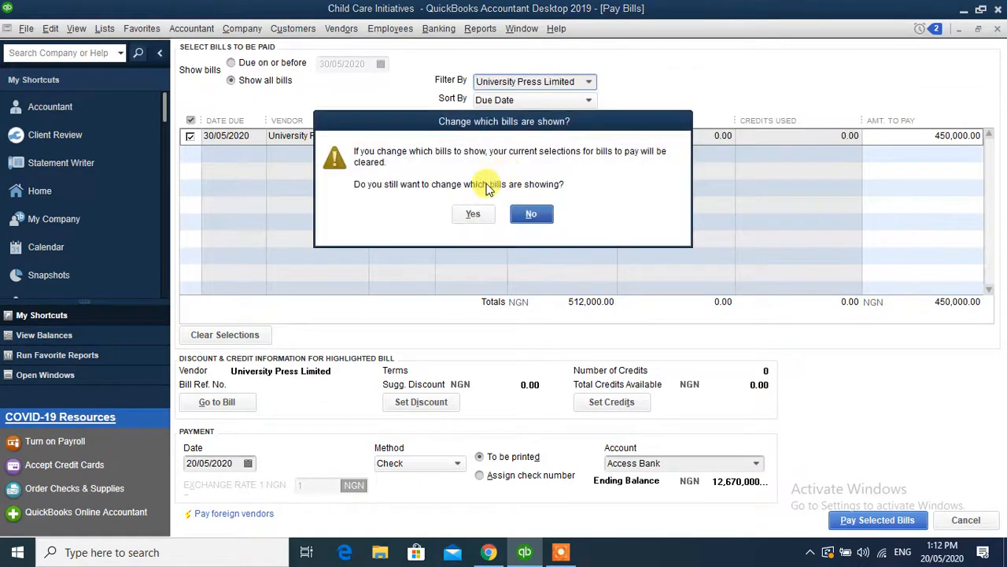
{"action": "left_click", "coordinate": [472, 213]}
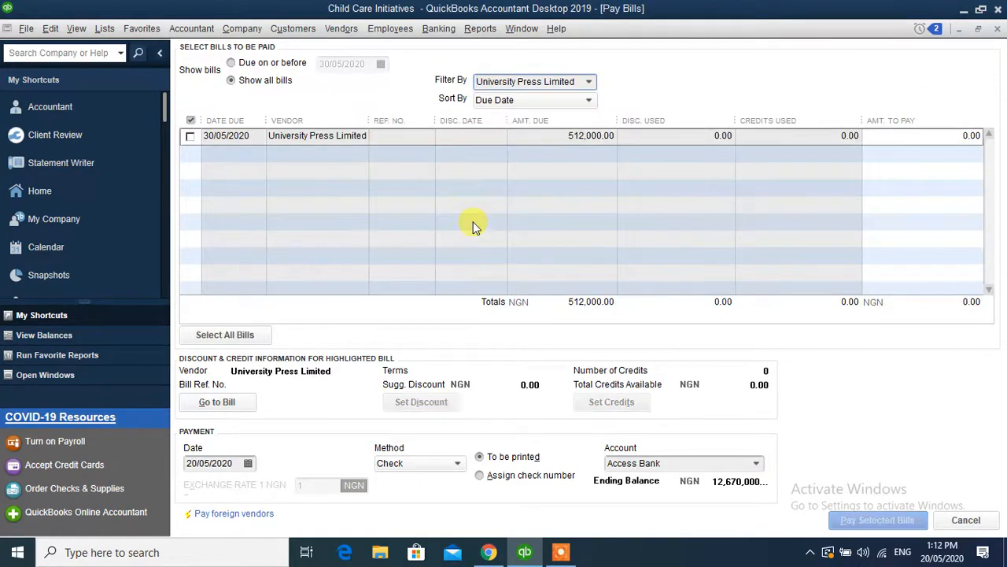
- Pay 450,000 of the University Press Limited bill by check from Access Bank, close the payment summary, and review the bill's remaining amount due
{"action": "left_click", "coordinate": [191, 136]}
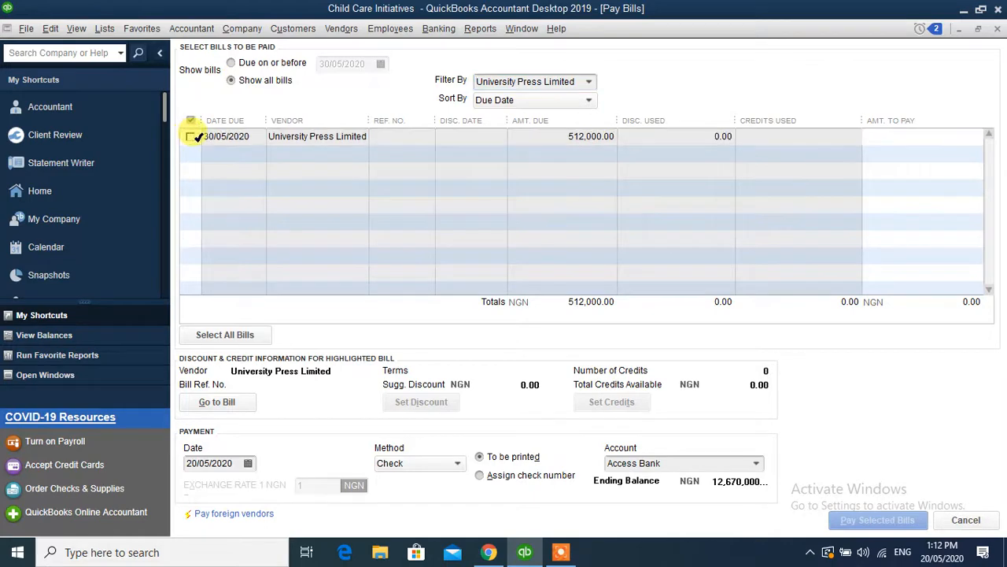
{"action": "left_click", "coordinate": [918, 136]}
{"action": "type", "text": "450000"}
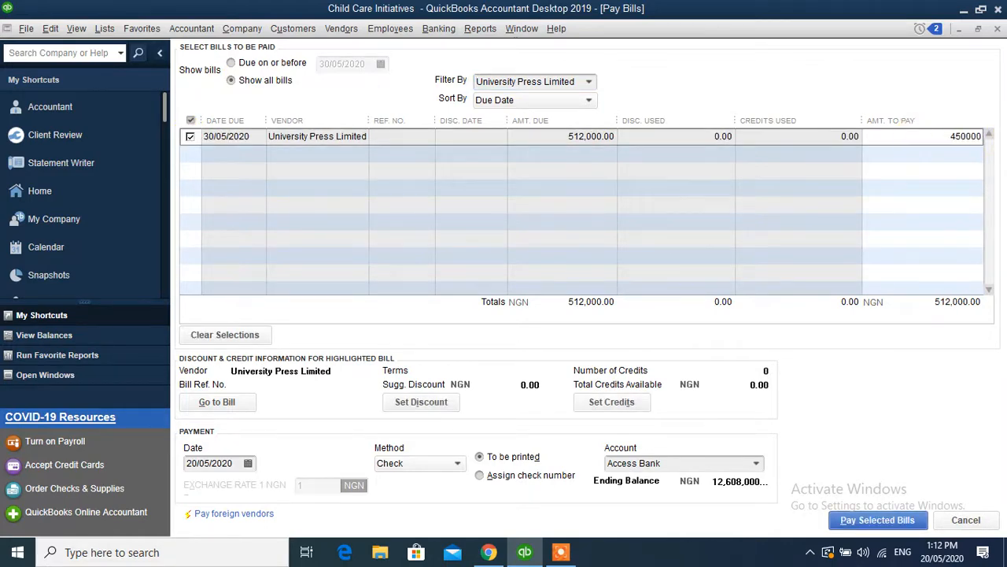
{"action": "left_click", "coordinate": [892, 135]}
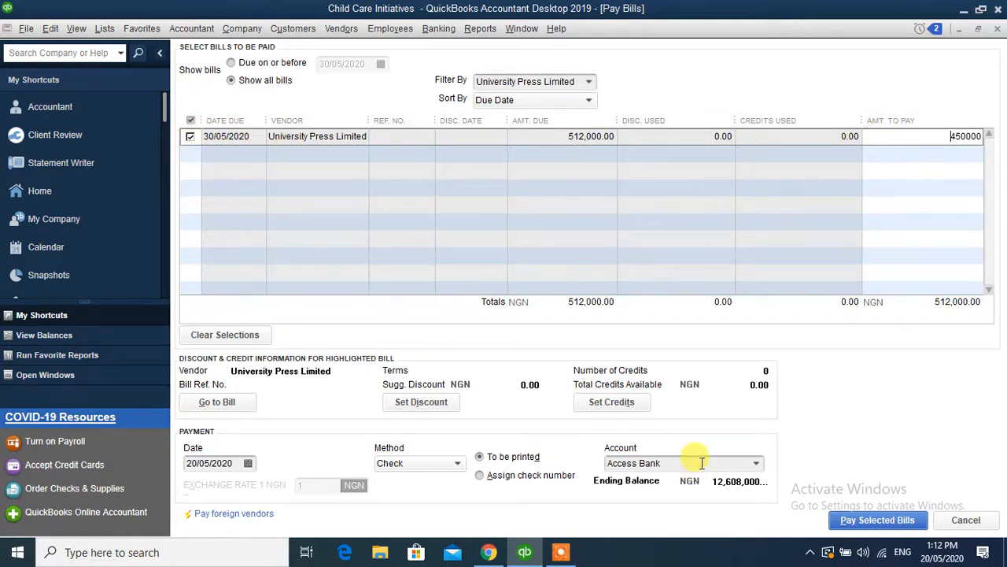
{"action": "left_click", "coordinate": [857, 523]}
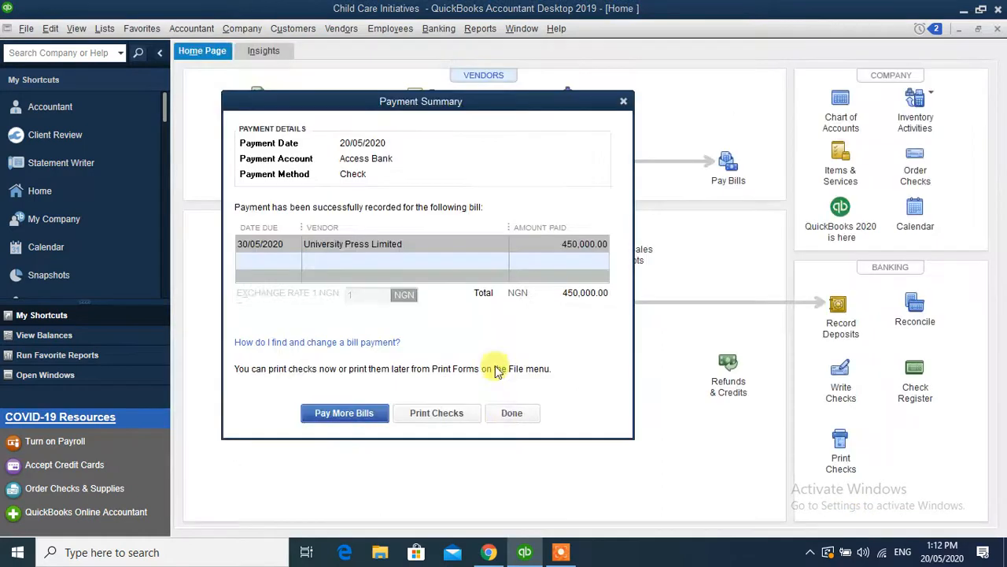
{"action": "left_click", "coordinate": [507, 408]}
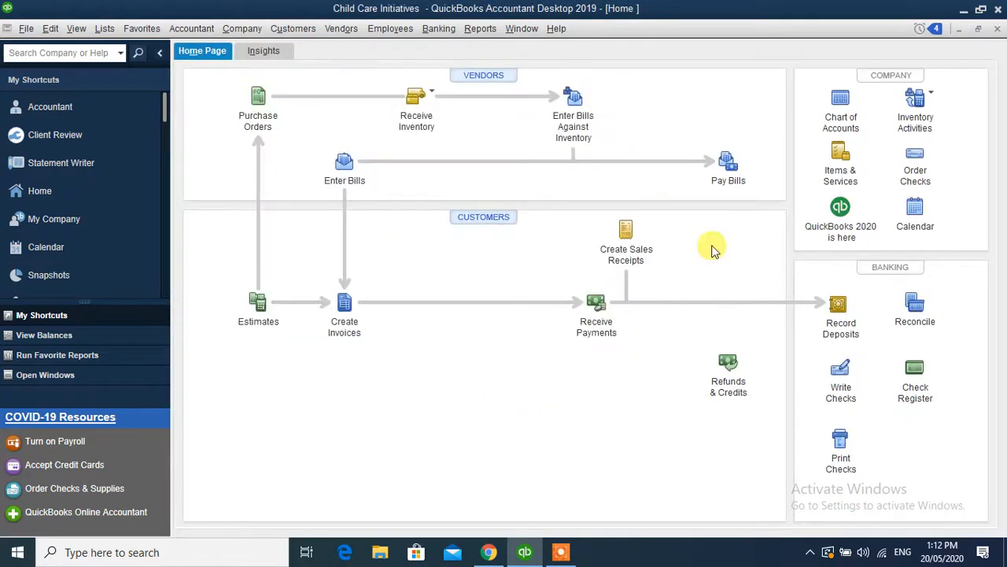
{"action": "left_click", "coordinate": [730, 165]}
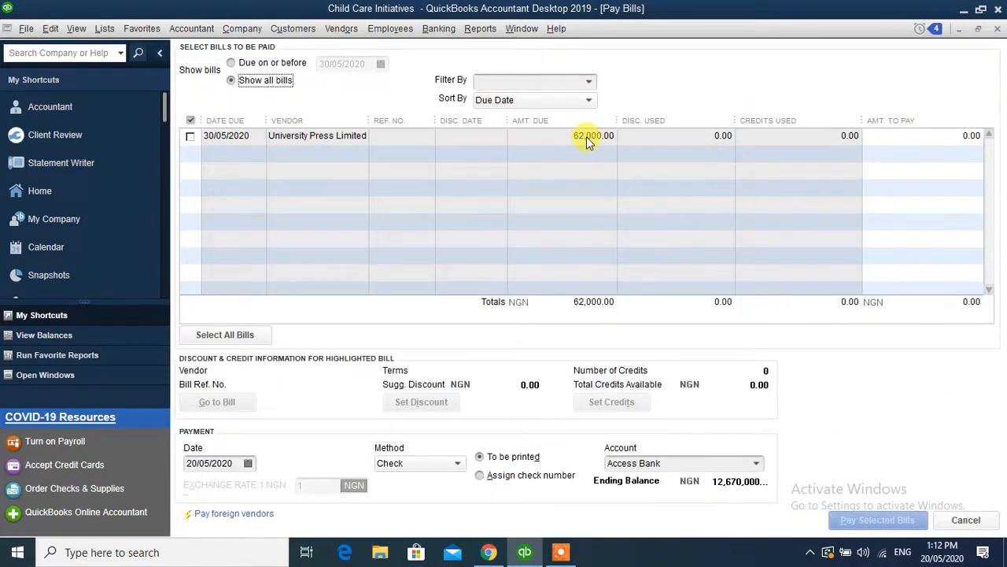
{"action": "left_click", "coordinate": [998, 34]}
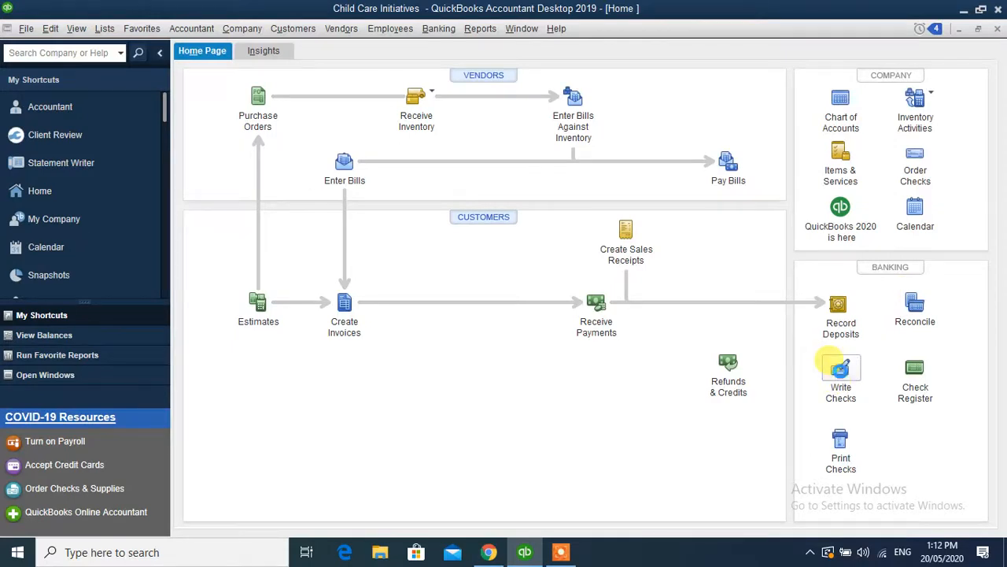
- Start a check drawn on Access Bank and make it payable to the vendor Jukius Berger
{"action": "left_click", "coordinate": [841, 368]}
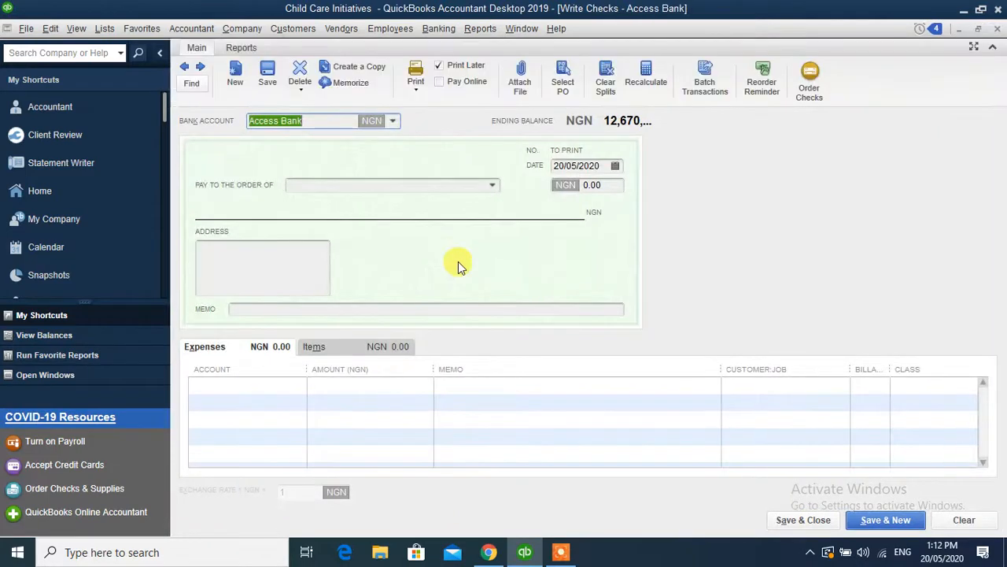
{"action": "left_click", "coordinate": [392, 121]}
{"action": "left_click", "coordinate": [317, 174]}
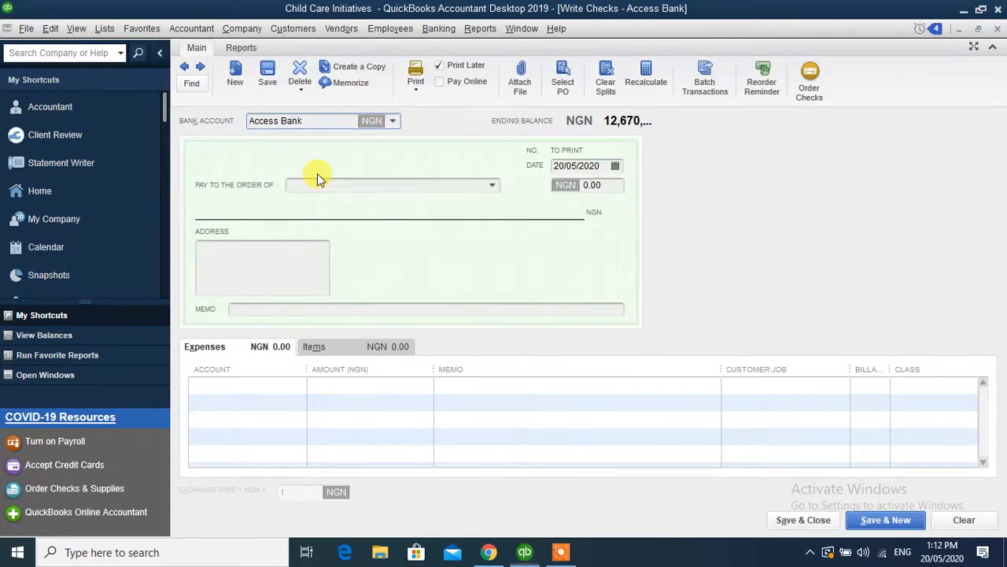
{"action": "left_click", "coordinate": [494, 186]}
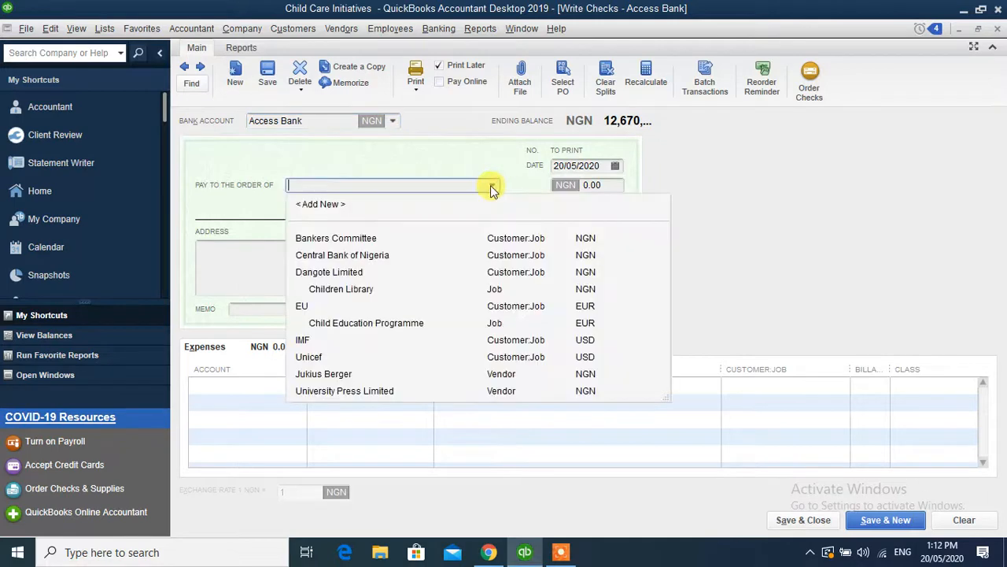
{"action": "left_click", "coordinate": [340, 375]}
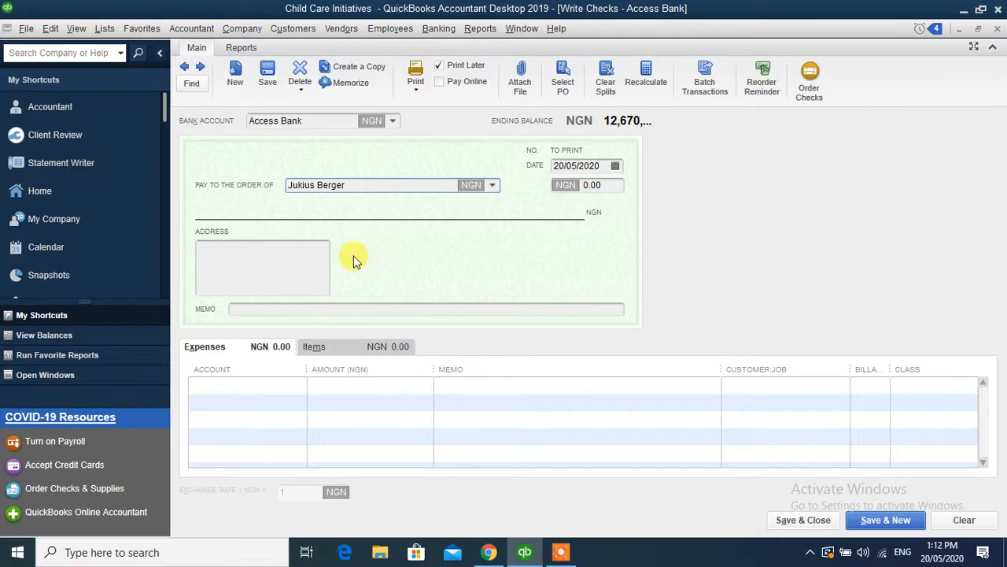
- Search the accounts for the check's first expense line for rent and for Office
{"action": "left_click", "coordinate": [260, 384]}
{"action": "type", "text": "Reno"}
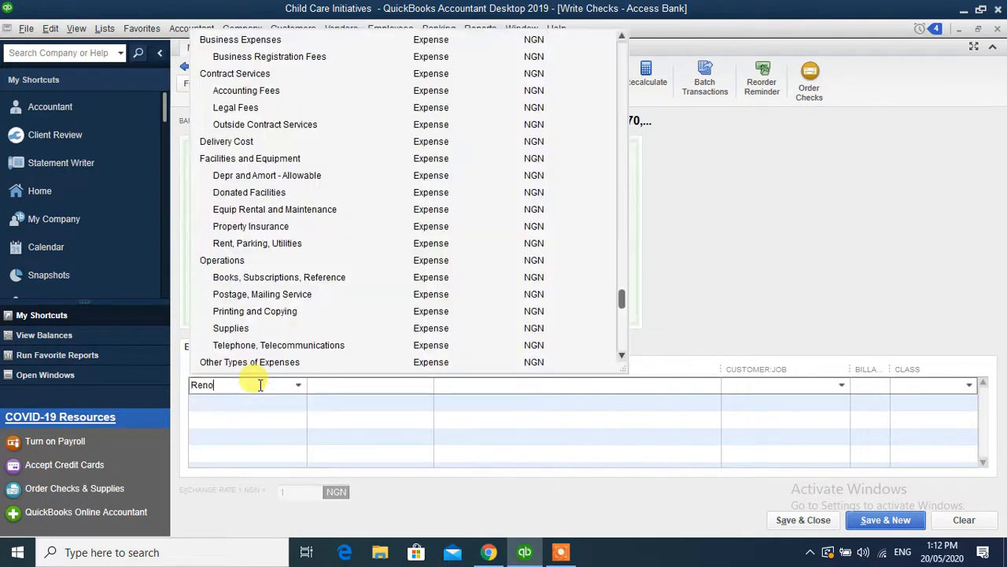
{"action": "key", "text": "BackSpace"}
{"action": "type", "text": "t:"}
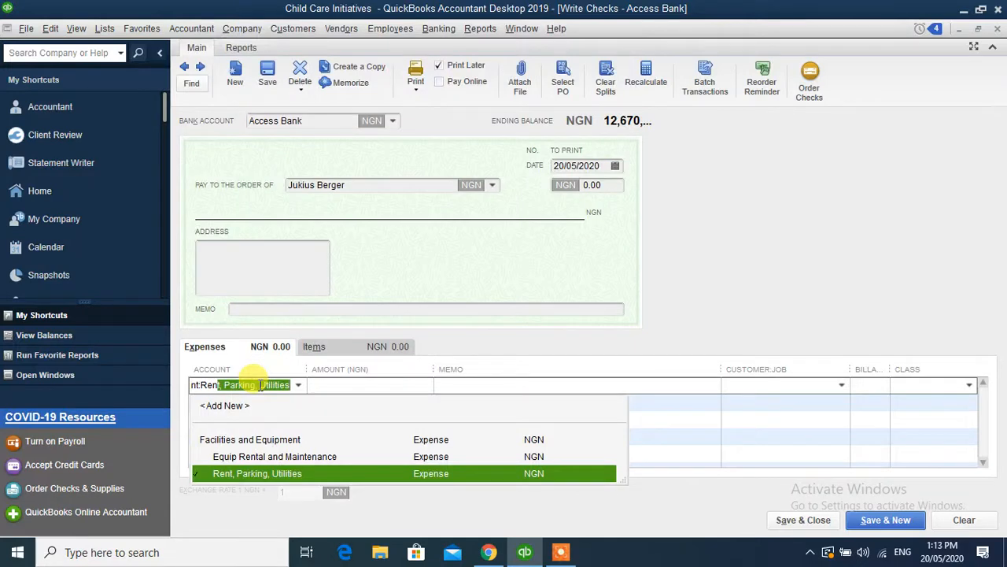
{"action": "key", "text": "BackSpace"}
{"action": "key", "text": "BackSpace"}
{"action": "key", "text": "BackSpace"}
{"action": "key", "text": "BackSpace"}
{"action": "key", "text": "BackSpace"}
{"action": "key", "text": "BackSpace"}
{"action": "type", "text": "Of"}
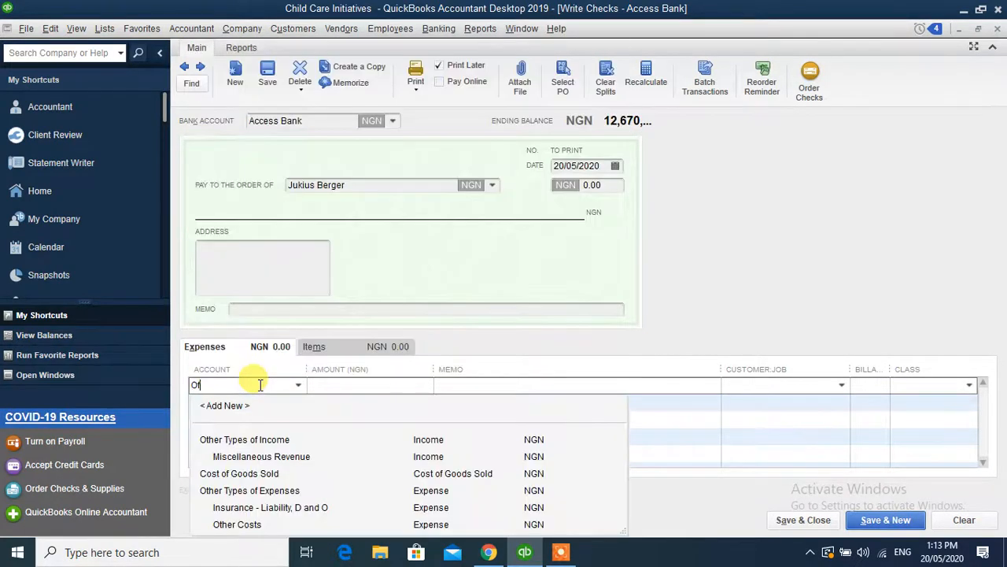
{"action": "type", "text": "fice"}
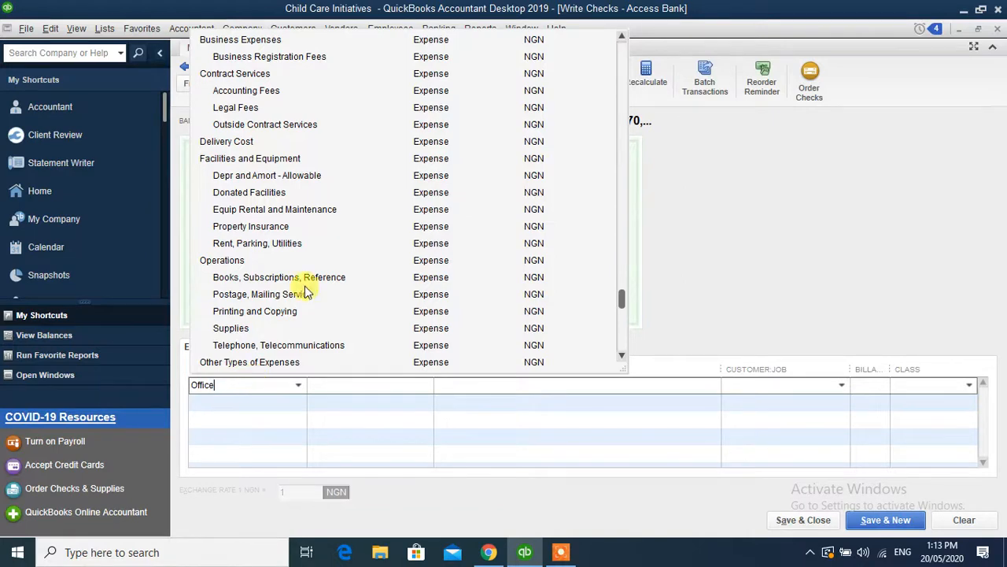
- Assign the check's first expense line to Facilities and Equipment's Equip Rental and Maintenance account with an amount of 50,000
{"action": "left_click", "coordinate": [240, 213]}
{"action": "left_click", "coordinate": [394, 383]}
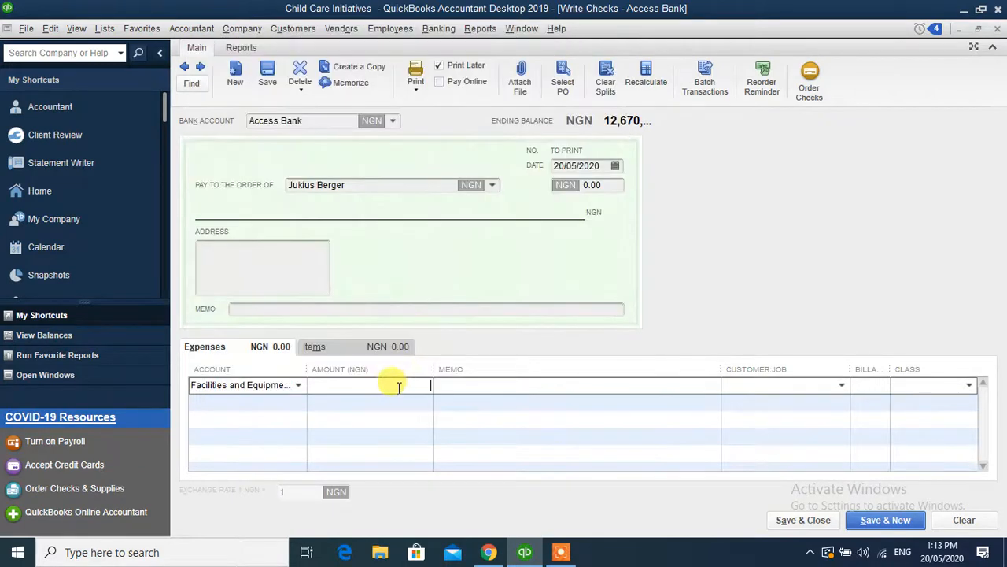
{"action": "type", "text": "50000"}
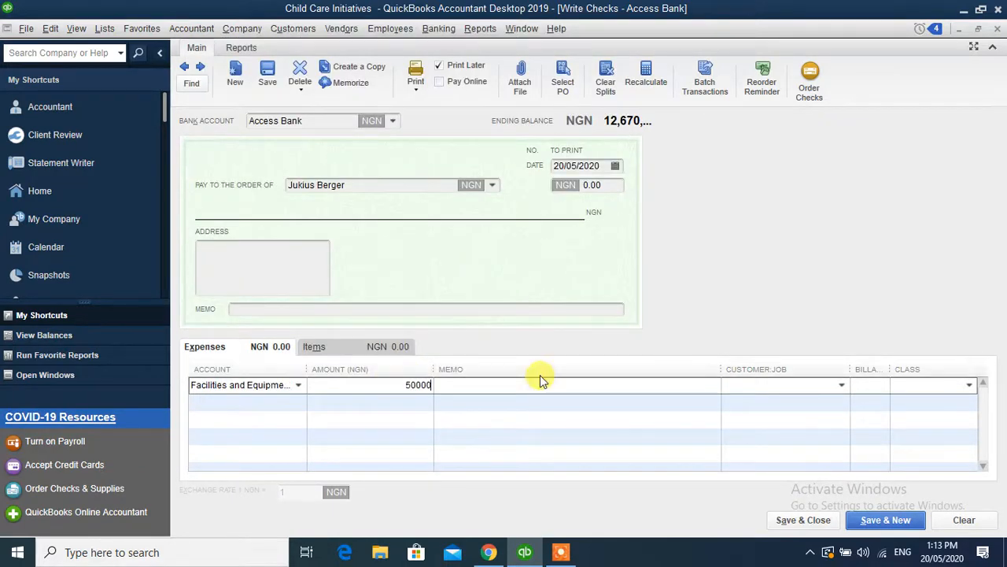
- Assign the check's expense line to EU's Child Education Programme job as non-billable with class Lagos, and save and close the check
{"action": "left_click", "coordinate": [841, 385]}
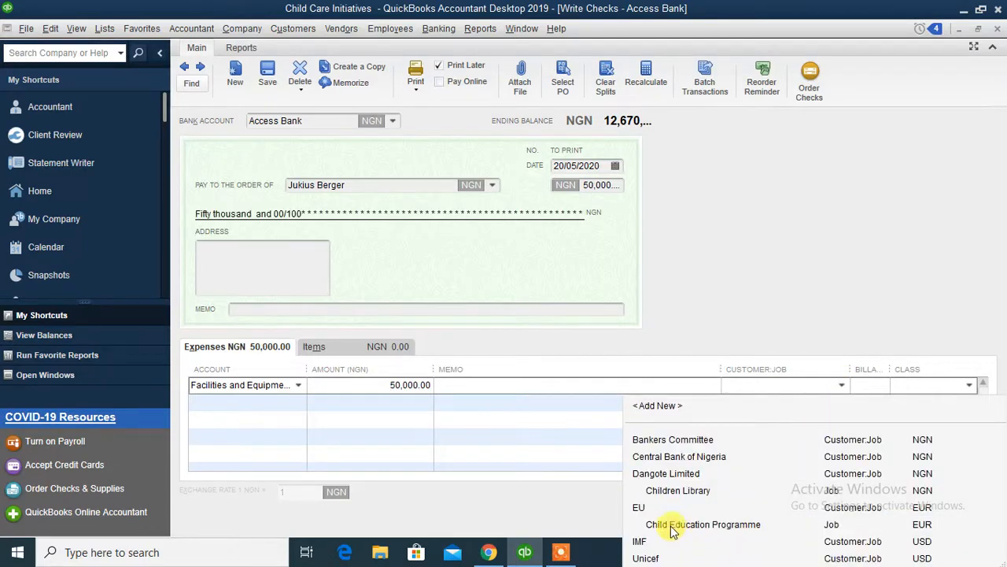
{"action": "left_click", "coordinate": [673, 531]}
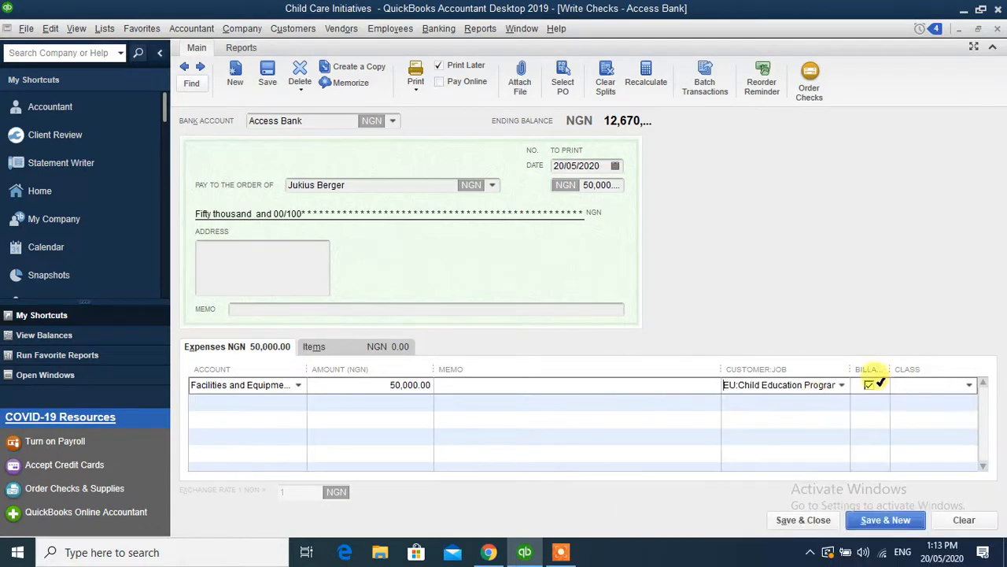
{"action": "left_click", "coordinate": [869, 384]}
{"action": "left_click", "coordinate": [971, 385]}
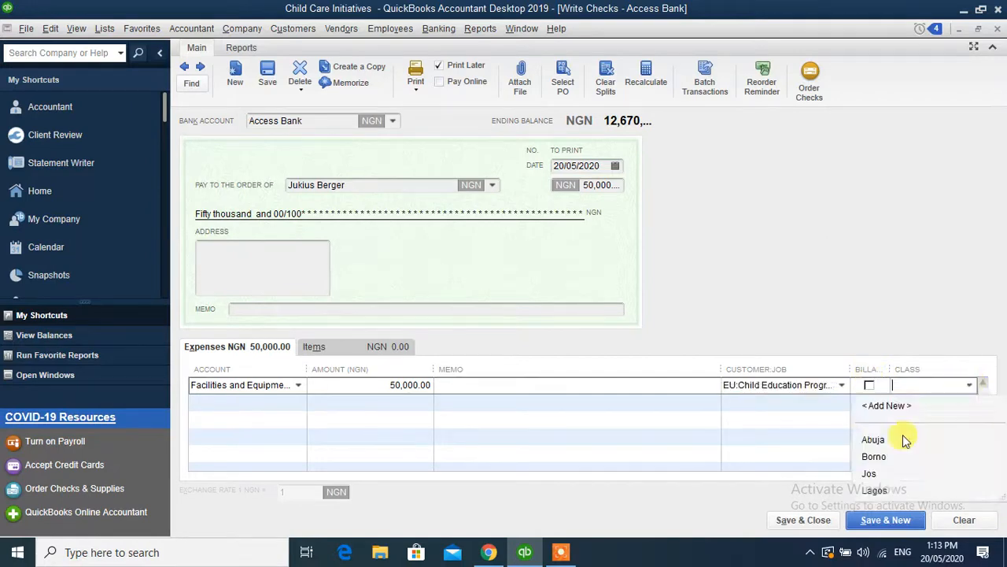
{"action": "left_click", "coordinate": [878, 491]}
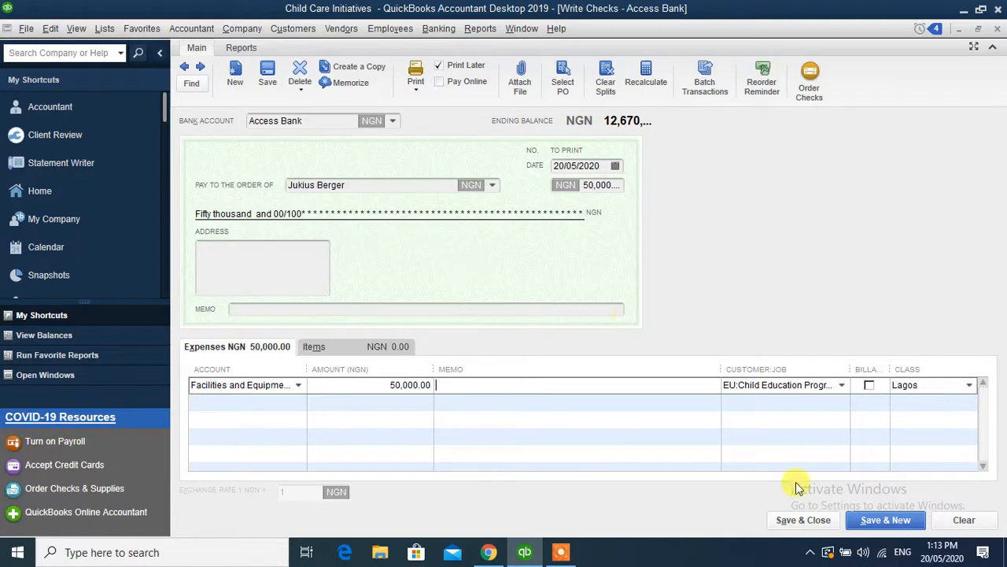
{"action": "left_click", "coordinate": [796, 520]}
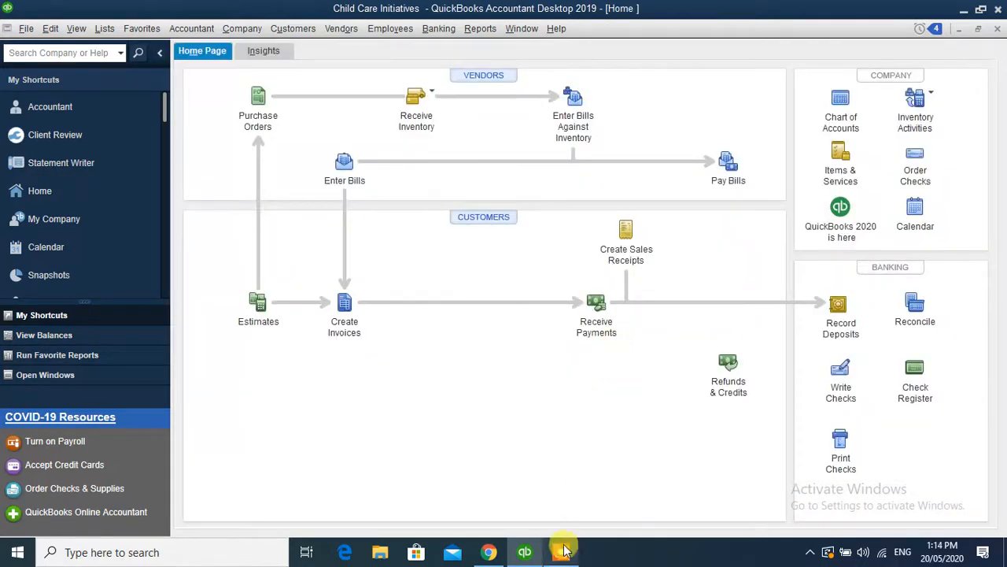
{"action": "left_click", "coordinate": [562, 550]}
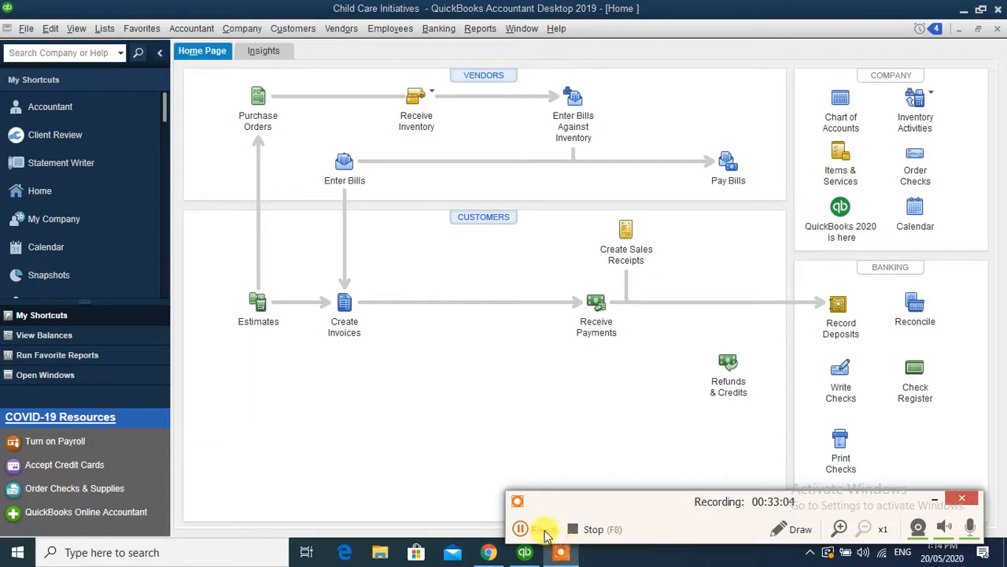
{"action": "left_click", "coordinate": [522, 529]}
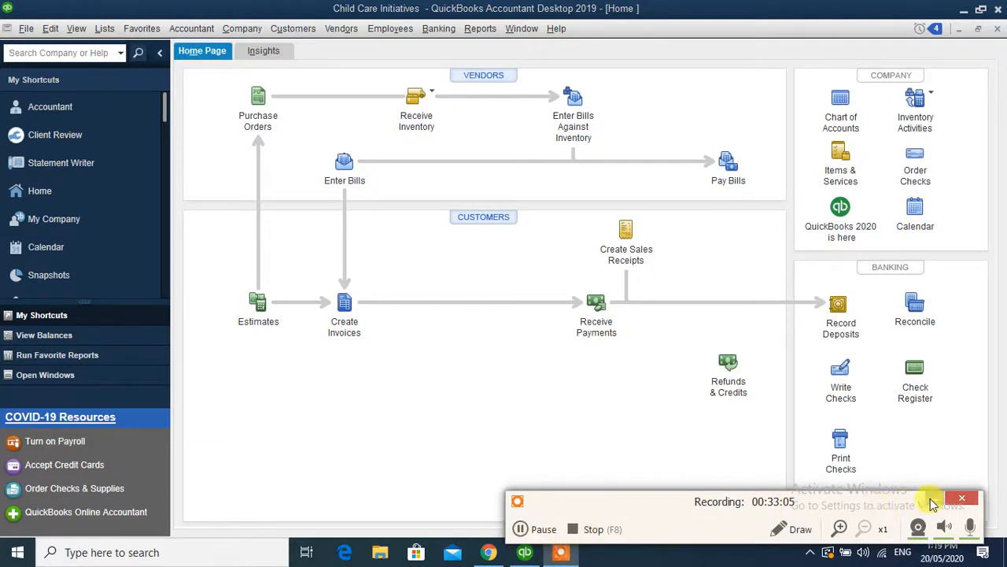
{"action": "left_click", "coordinate": [930, 499]}
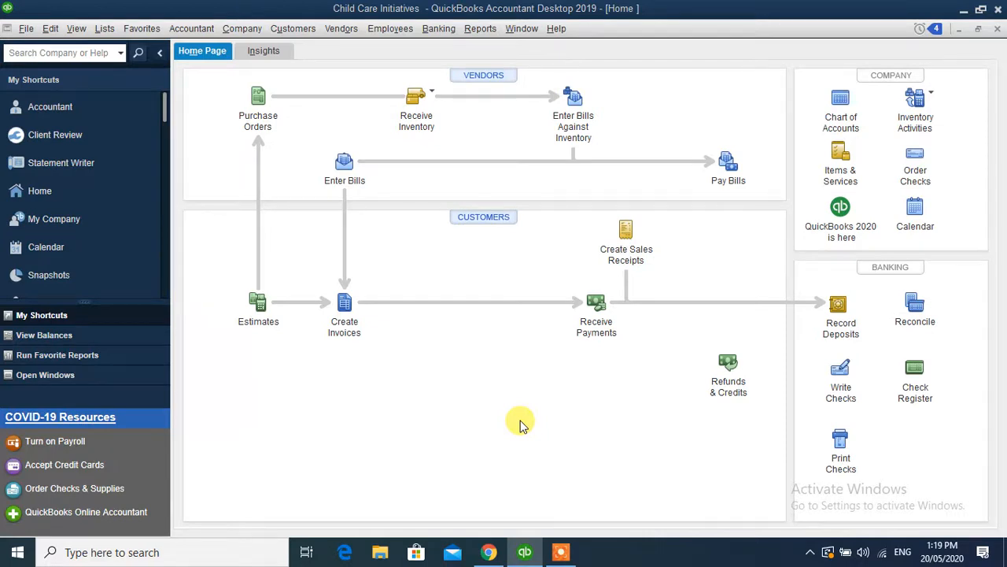
{"action": "left_click", "coordinate": [441, 31]}
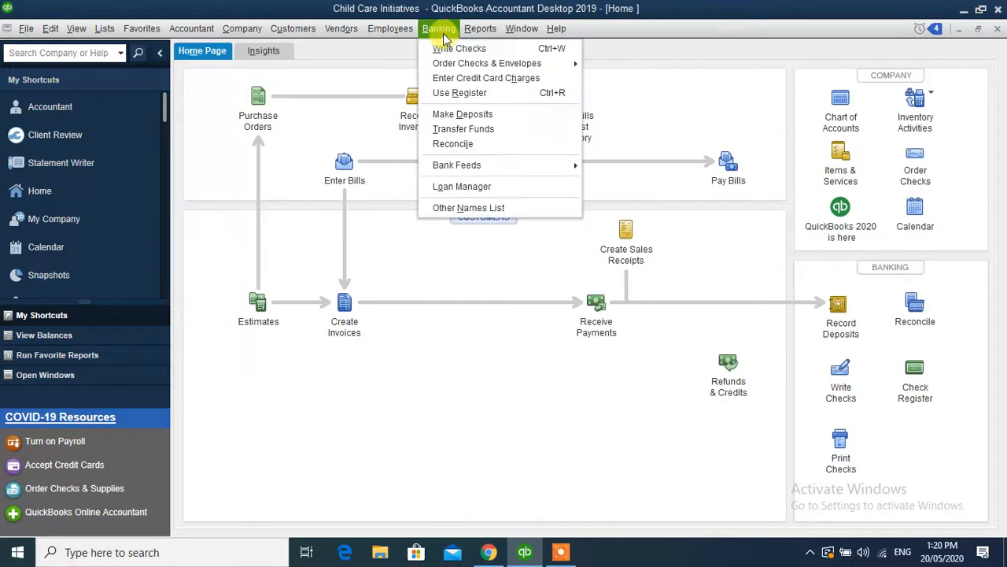
{"action": "left_click", "coordinate": [462, 116]}
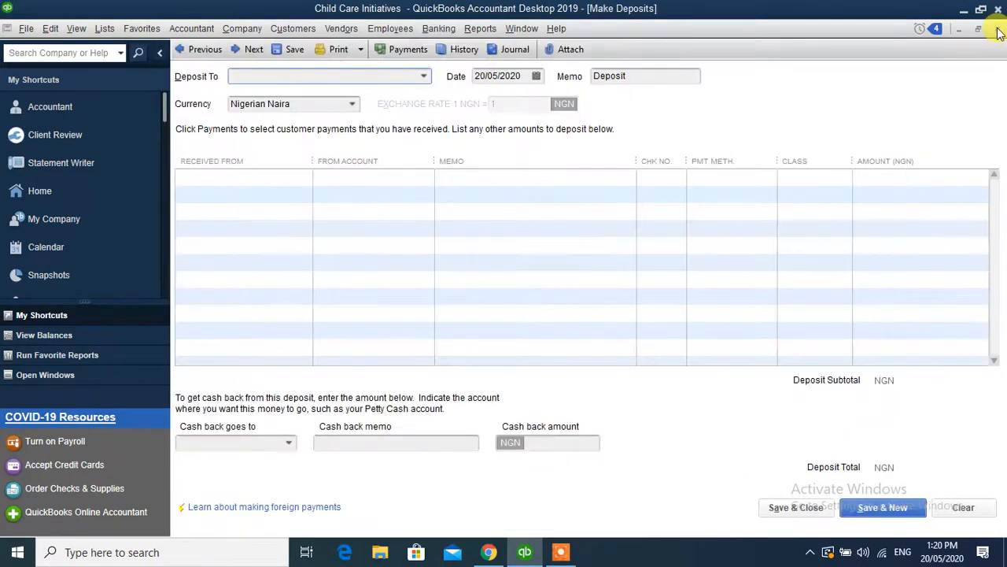
{"action": "left_click", "coordinate": [434, 32]}
{"action": "left_click", "coordinate": [435, 32]}
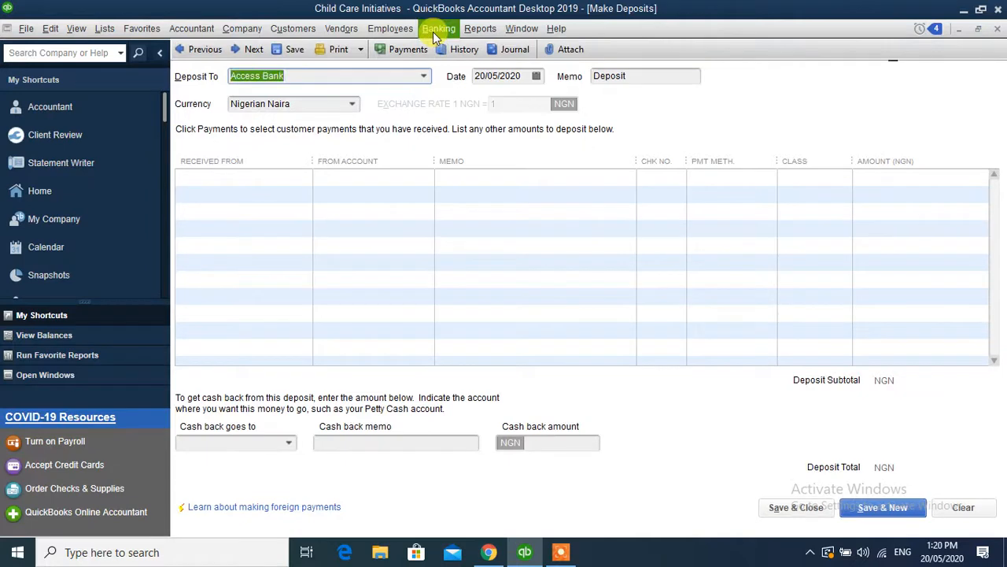
- Start a funds transfer from Access Bank to FirstBank - USD and make its transfer amount ready for entry
{"action": "left_click", "coordinate": [435, 33]}
{"action": "left_click", "coordinate": [451, 128]}
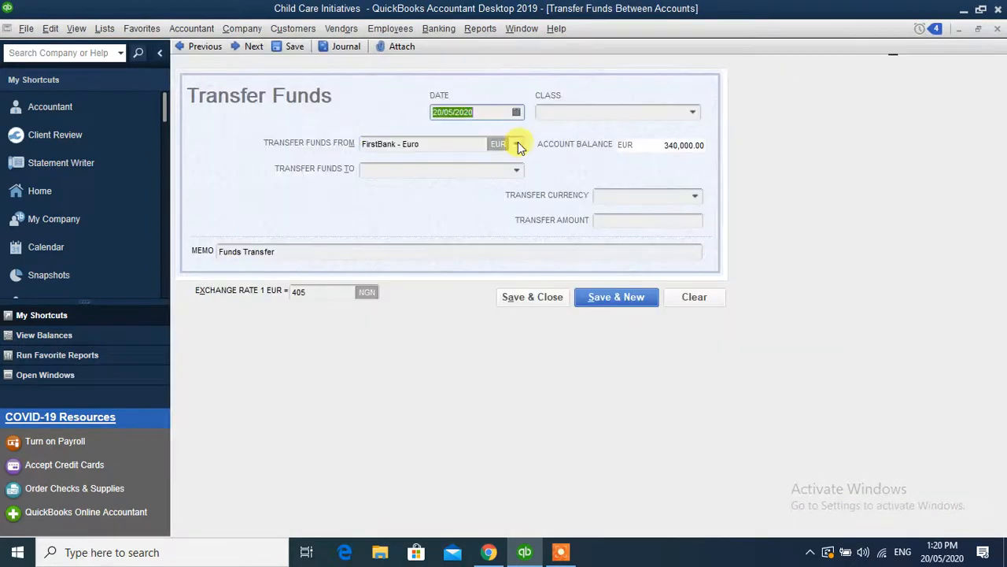
{"action": "left_click", "coordinate": [518, 144]}
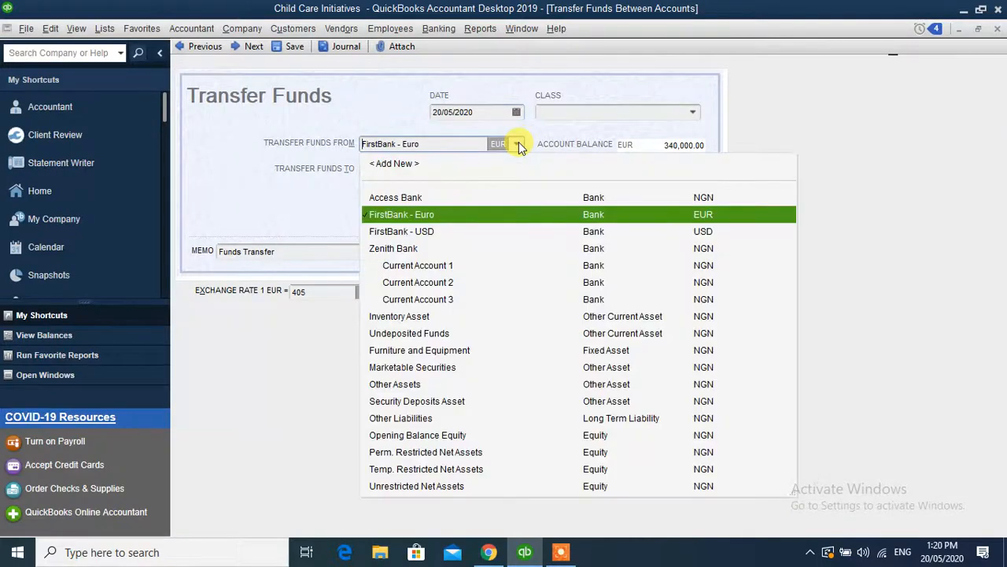
{"action": "left_click", "coordinate": [420, 197]}
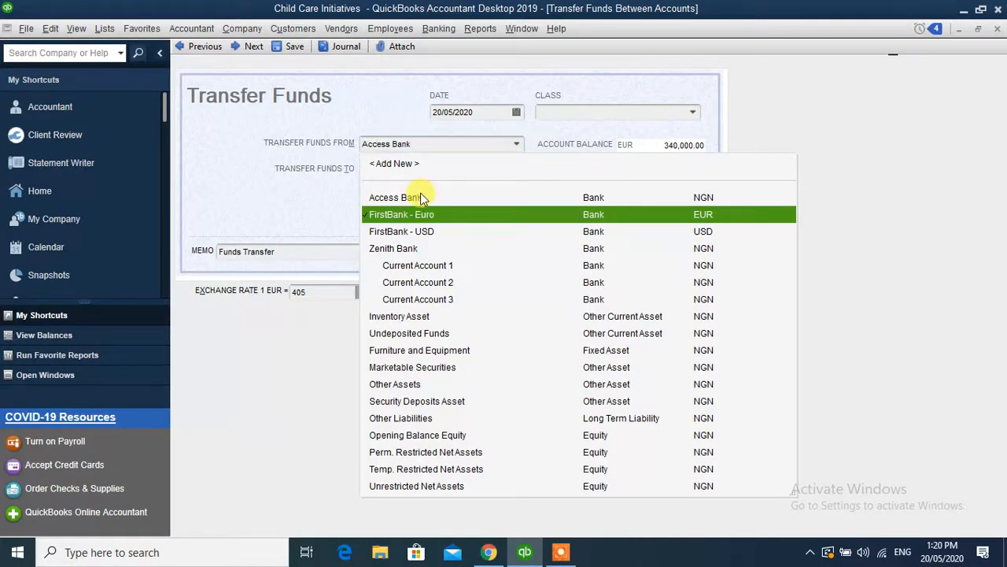
{"action": "left_click", "coordinate": [517, 172]}
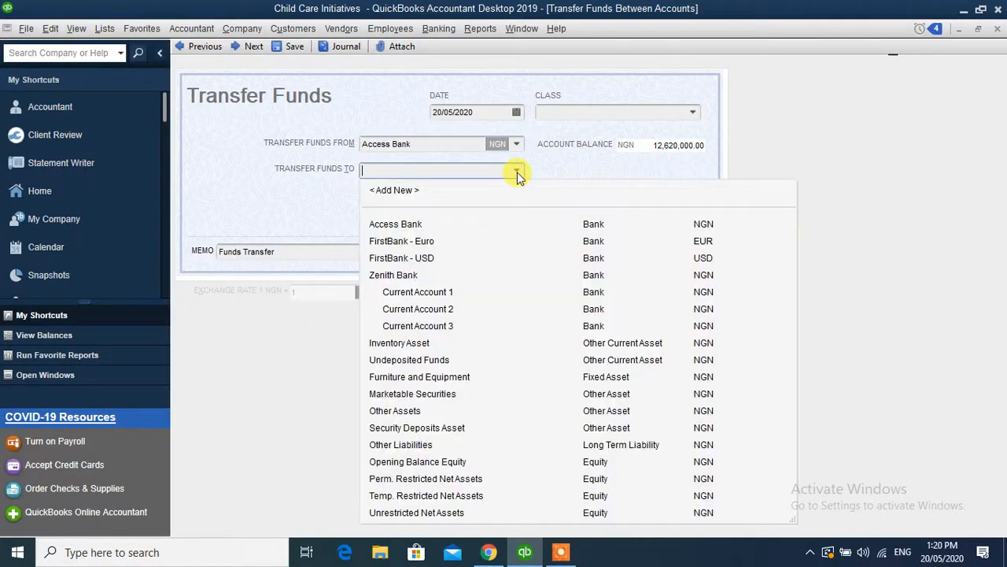
{"action": "left_click", "coordinate": [417, 260]}
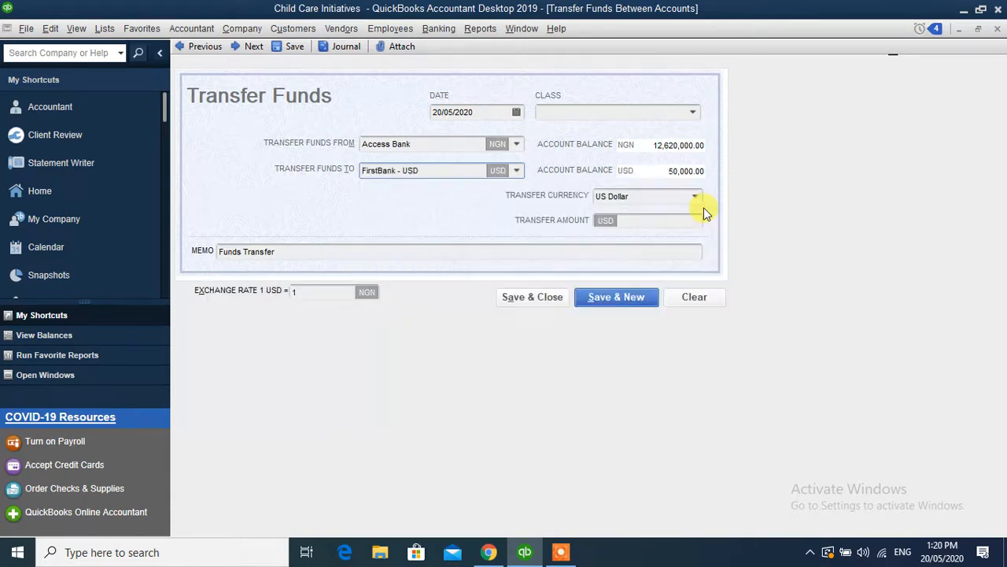
{"action": "left_click", "coordinate": [655, 219]}
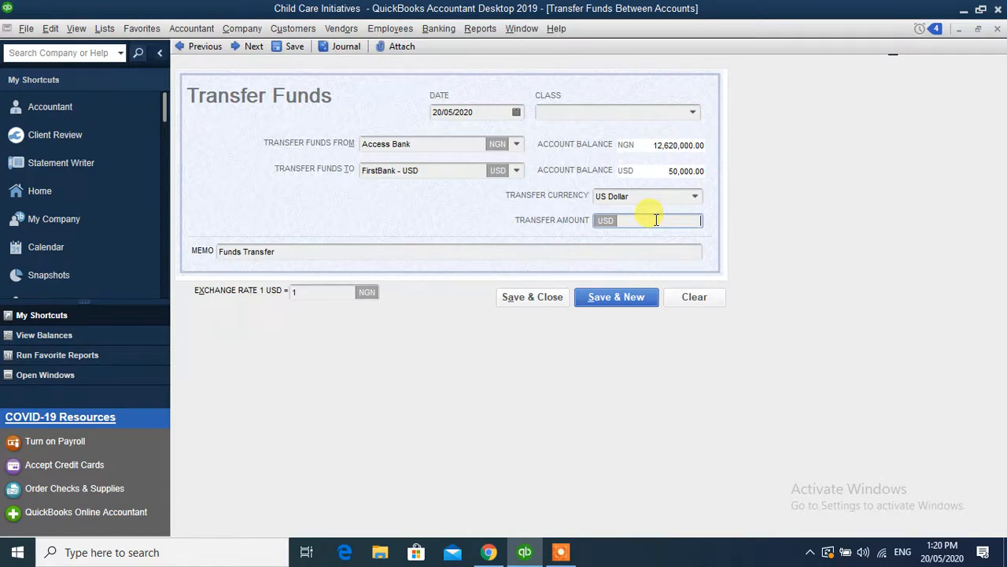
{"action": "left_click", "coordinate": [560, 551]}
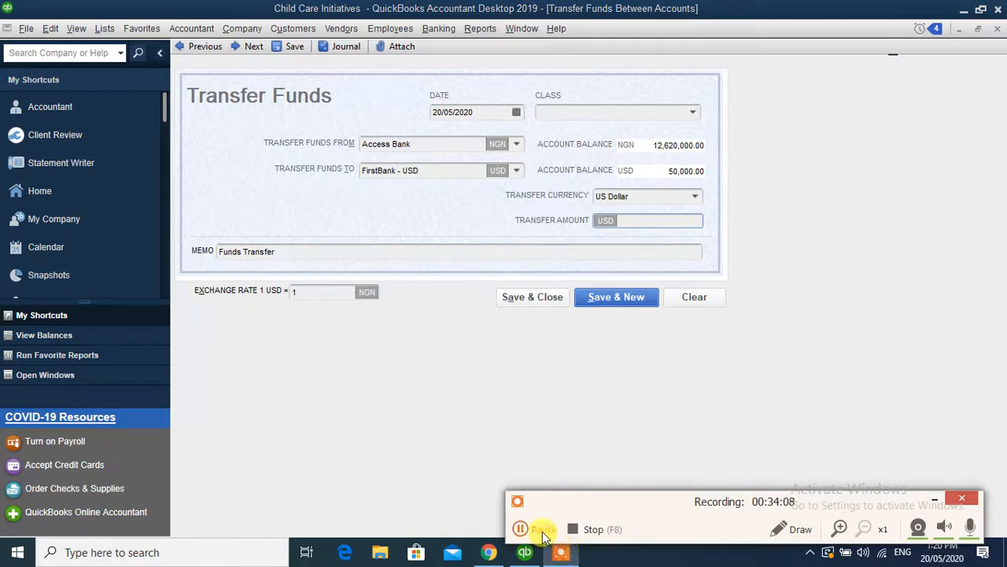
{"action": "left_click", "coordinate": [542, 532]}
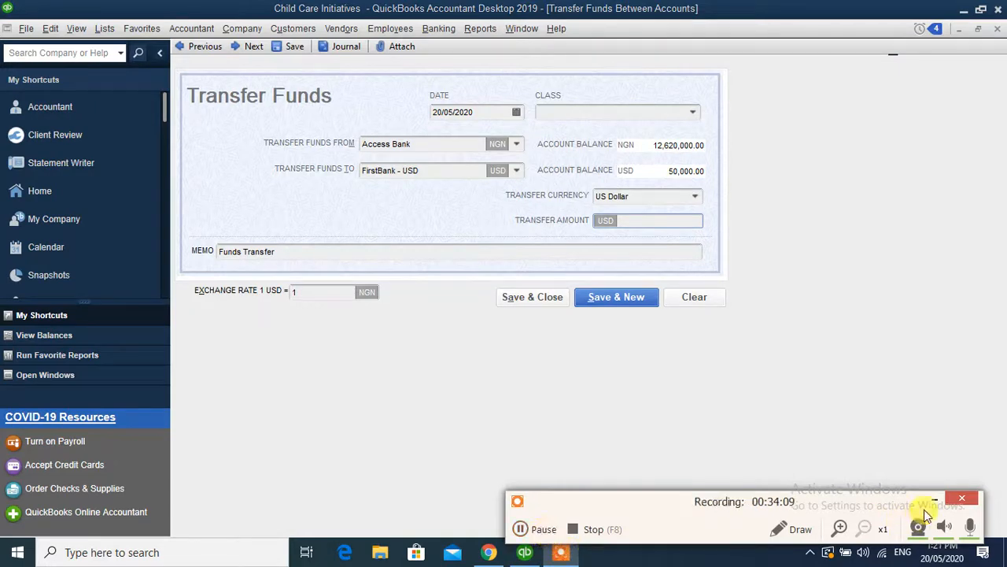
{"action": "left_click", "coordinate": [935, 499]}
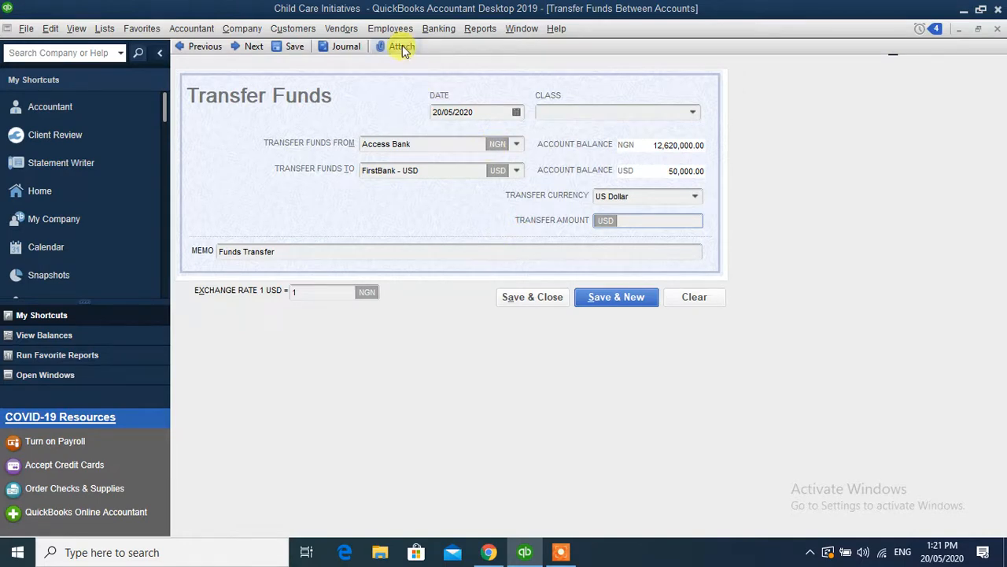
- Set the transfer amount from Access Bank to FirstBank - USD to 5,000 US dollars
{"action": "left_click", "coordinate": [664, 217]}
{"action": "type", "text": "50000"}
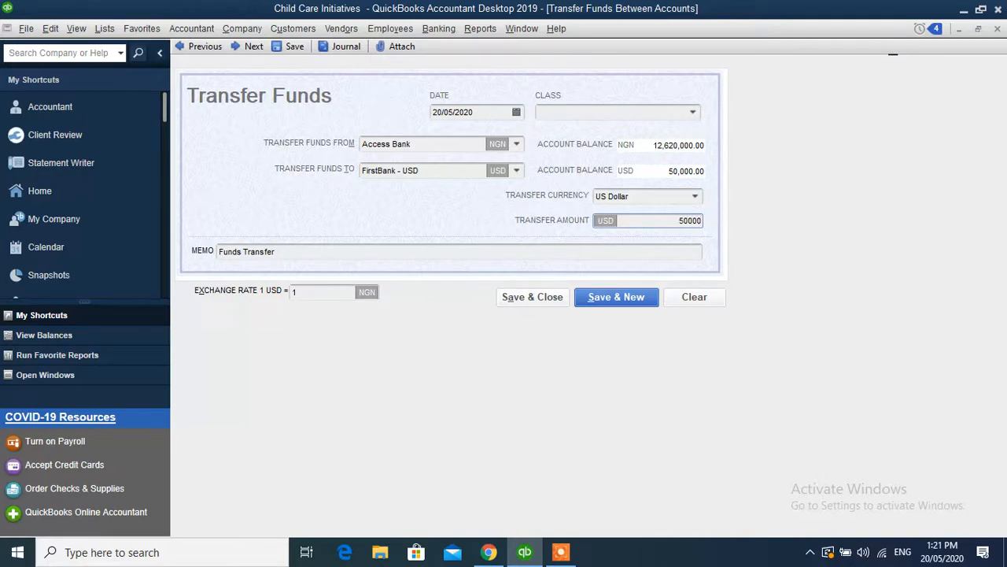
{"action": "left_click", "coordinate": [669, 249]}
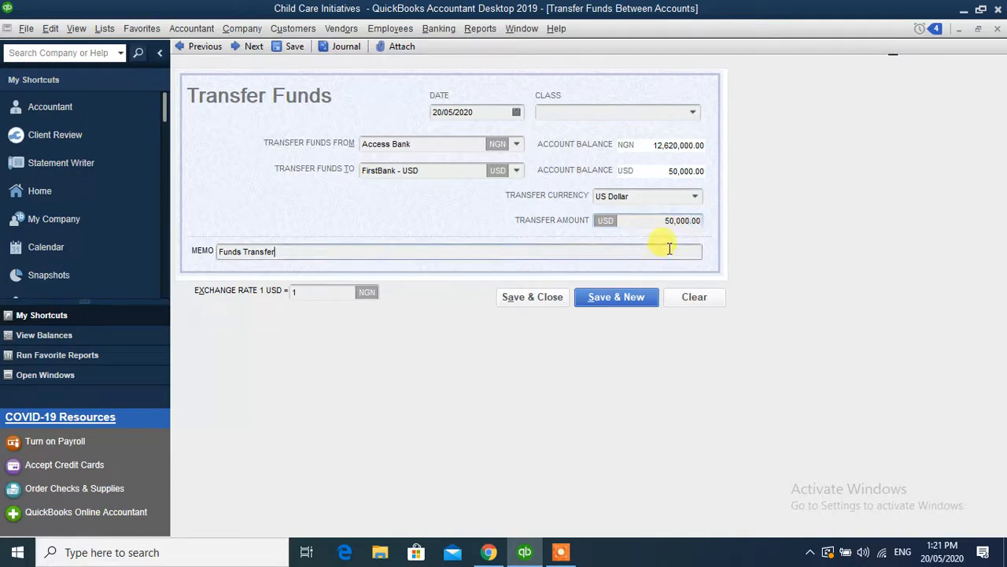
{"action": "left_click", "coordinate": [671, 218]}
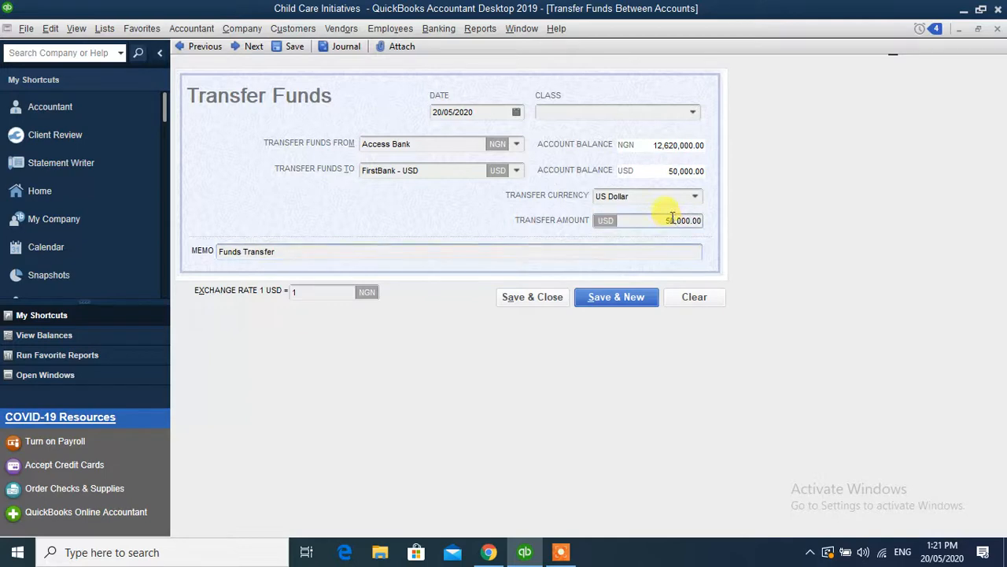
{"action": "key", "text": "BackSpace"}
{"action": "left_click", "coordinate": [636, 252]}
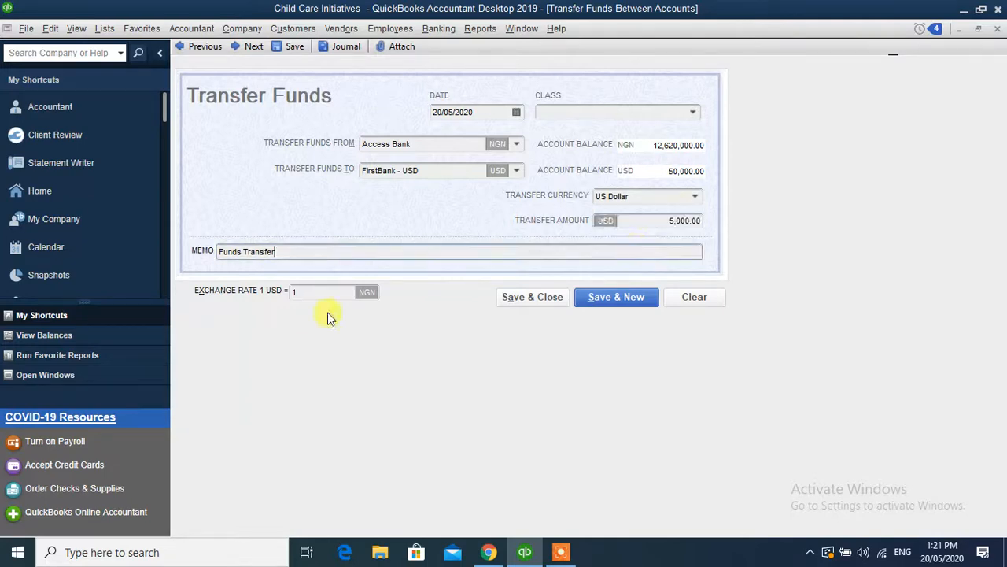
- Set the transfer's exchange rate to 460 NGN per USD, then save and close it without assigning a class
{"action": "left_click", "coordinate": [297, 291]}
{"action": "type", "text": "4"}
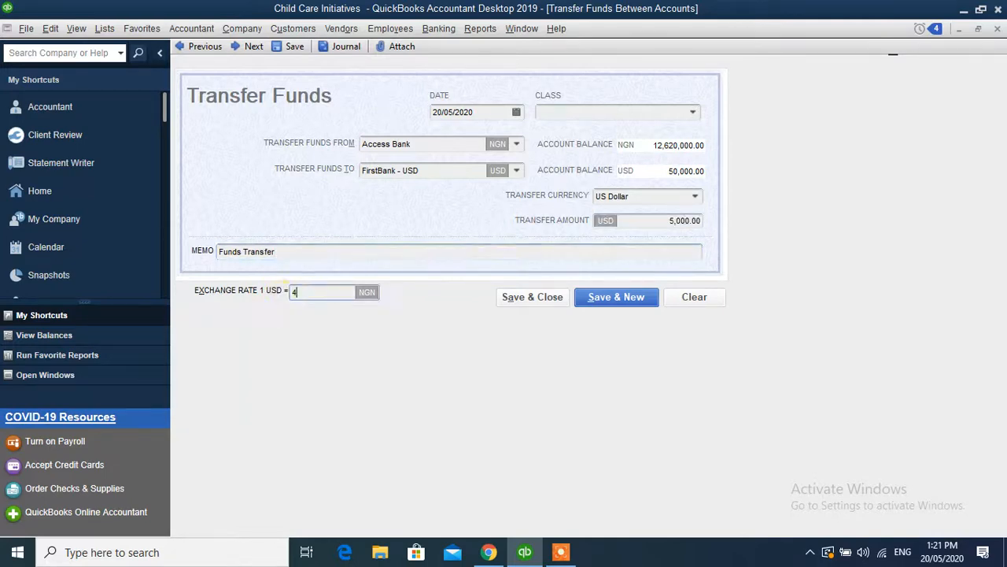
{"action": "type", "text": "60"}
{"action": "left_click", "coordinate": [318, 253]}
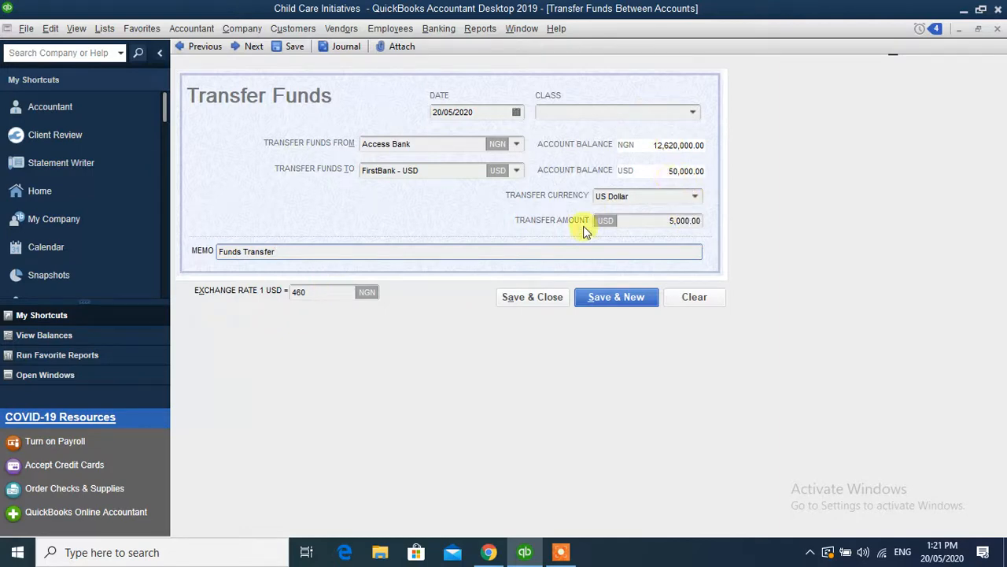
{"action": "left_click", "coordinate": [526, 299]}
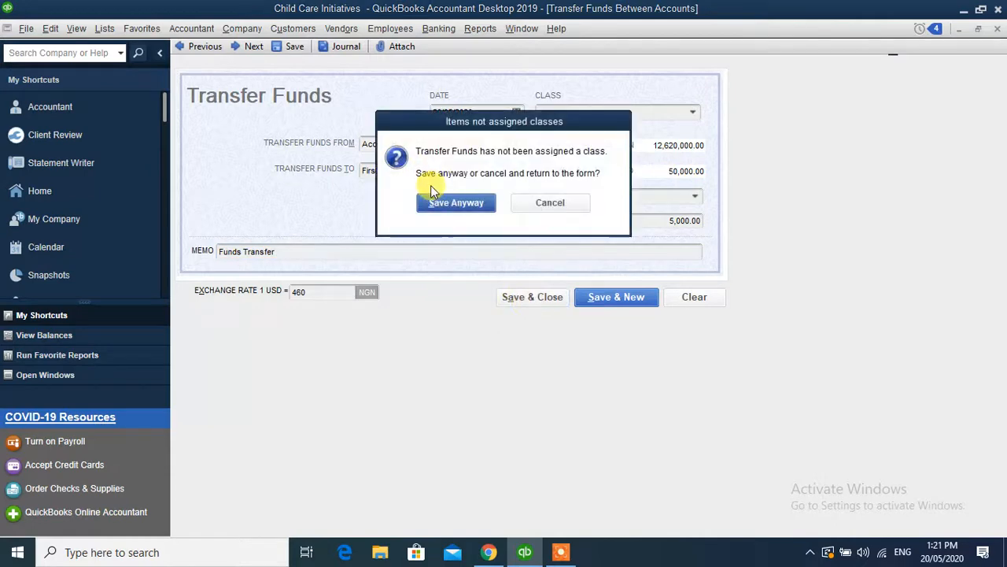
{"action": "left_click", "coordinate": [439, 203]}
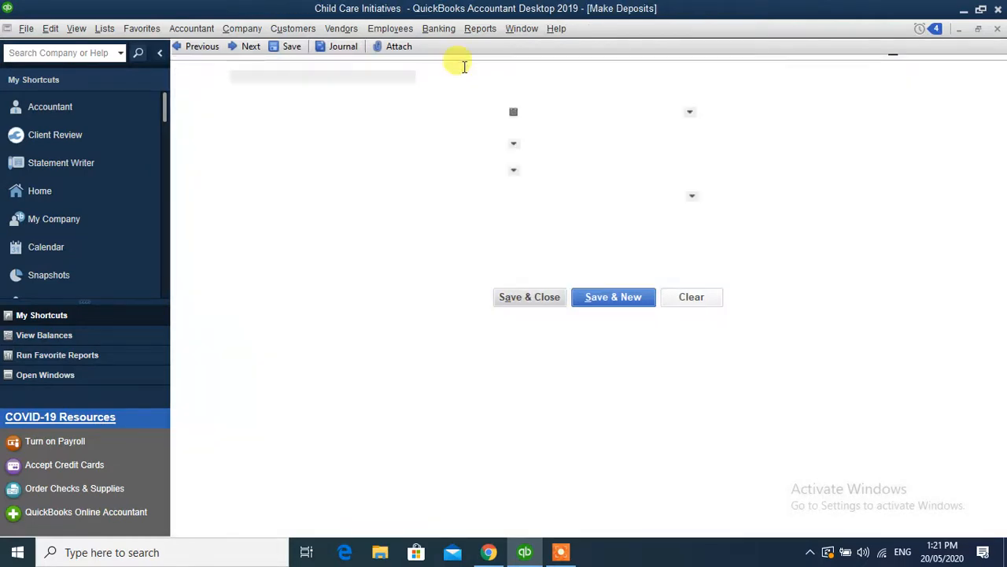
- Check the transfer in the Access Bank register, then close the register and the empty deposit form
{"action": "left_click", "coordinate": [440, 29]}
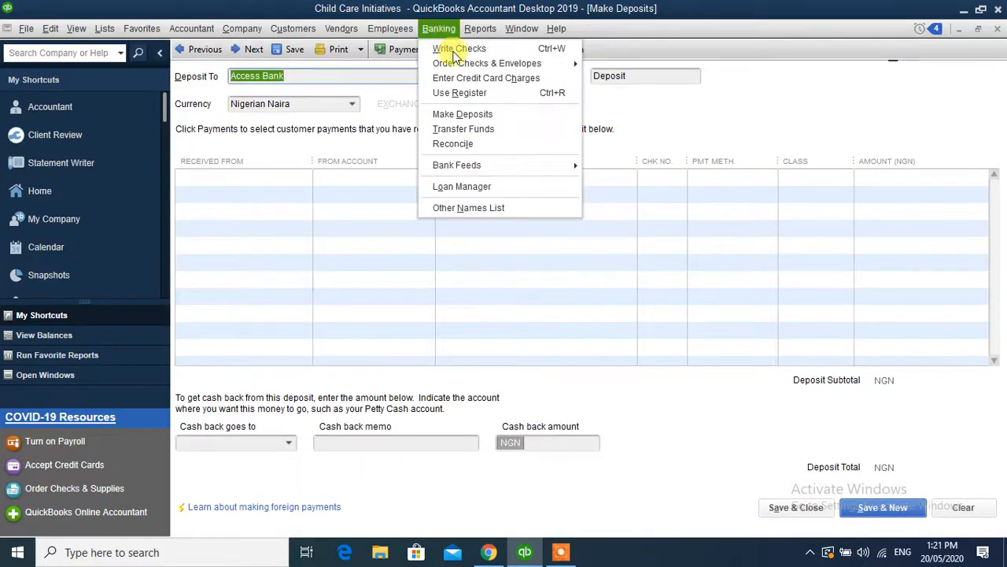
{"action": "left_click", "coordinate": [461, 93]}
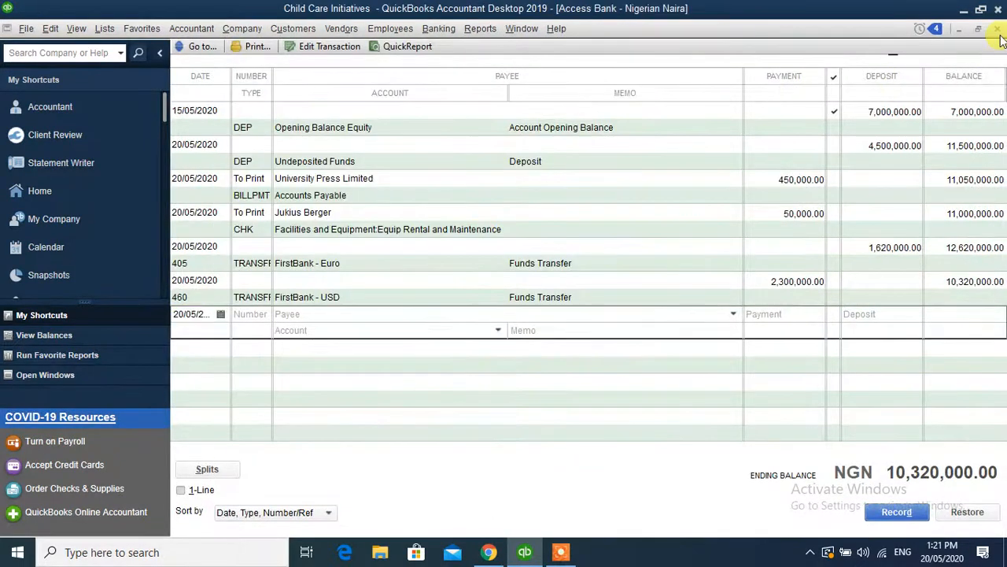
{"action": "left_click", "coordinate": [997, 29]}
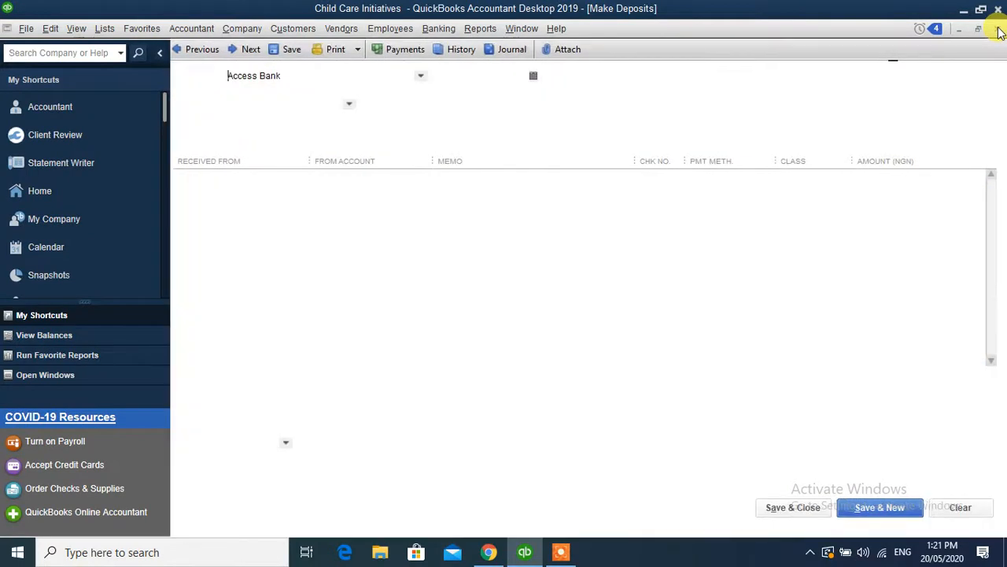
{"action": "left_click", "coordinate": [998, 29]}
- Open the FirstBank - USD register, check the funds transfer entry from Access Bank, and close the register
{"action": "left_click", "coordinate": [441, 29]}
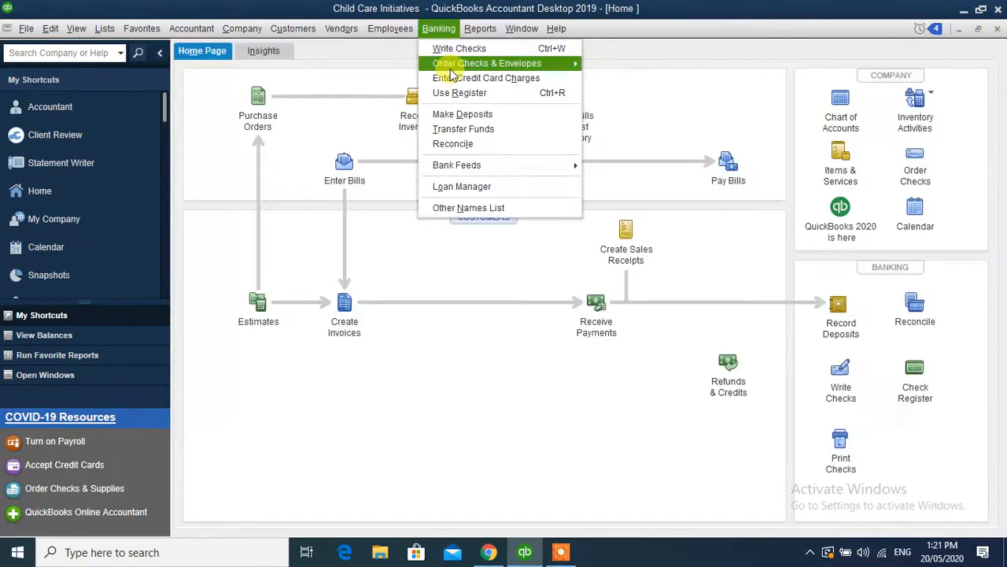
{"action": "left_click", "coordinate": [457, 92]}
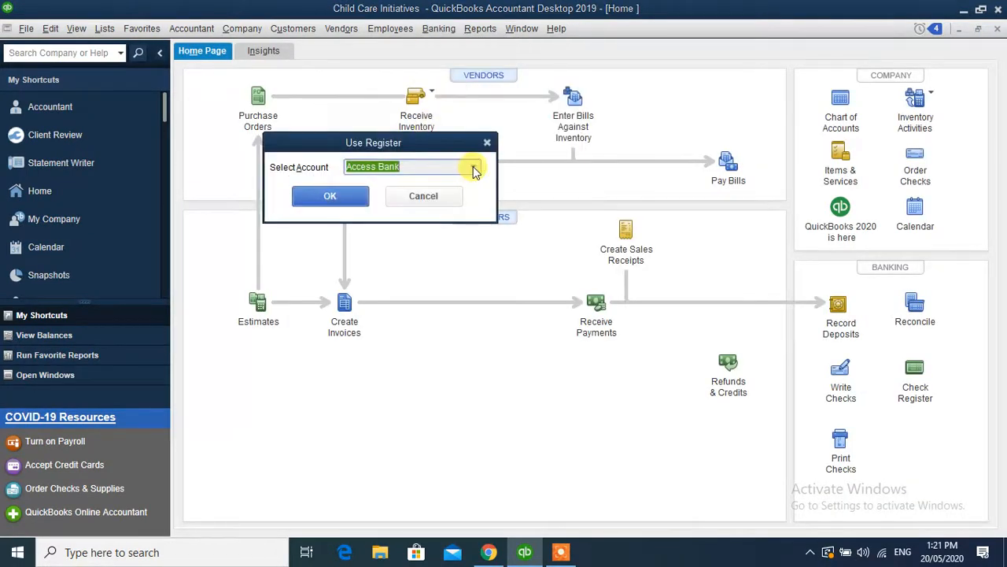
{"action": "left_click", "coordinate": [474, 170]}
{"action": "left_click", "coordinate": [410, 222]}
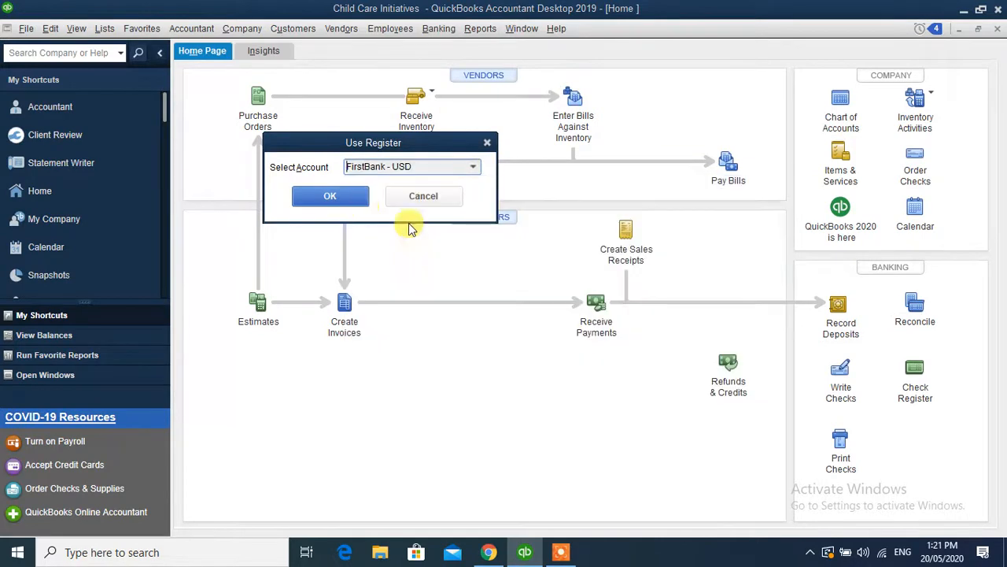
{"action": "left_click", "coordinate": [342, 199]}
{"action": "left_click", "coordinate": [589, 265]}
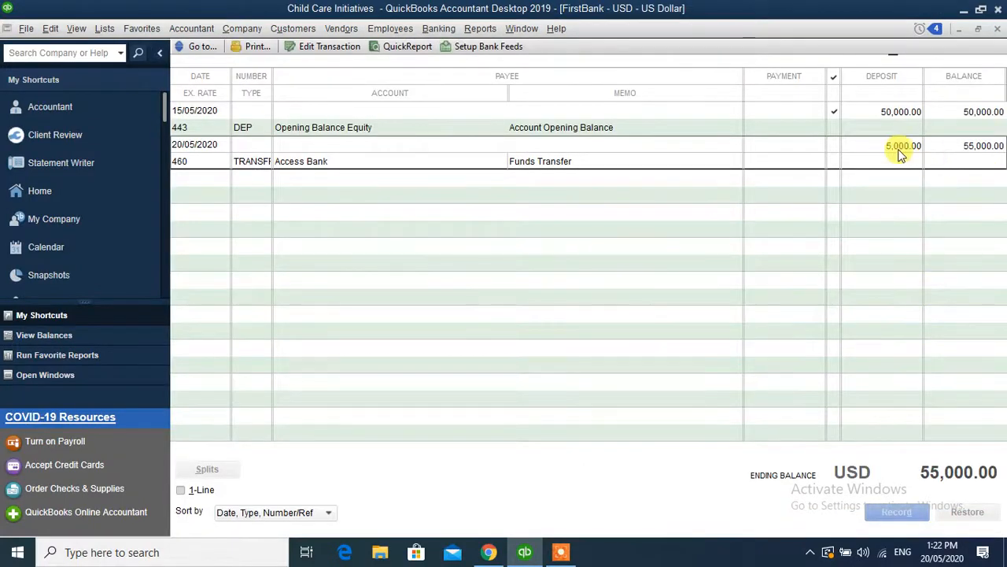
{"action": "left_click", "coordinate": [998, 28]}
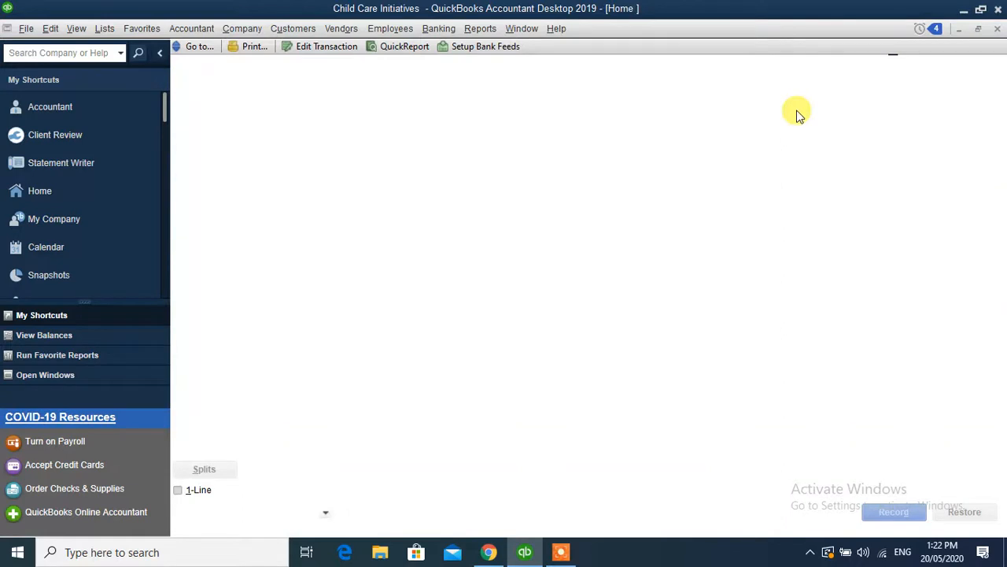
- Start the company's Unrealized Gains & Losses report and set its report date to 20/07/2020
{"action": "left_click", "coordinate": [447, 30]}
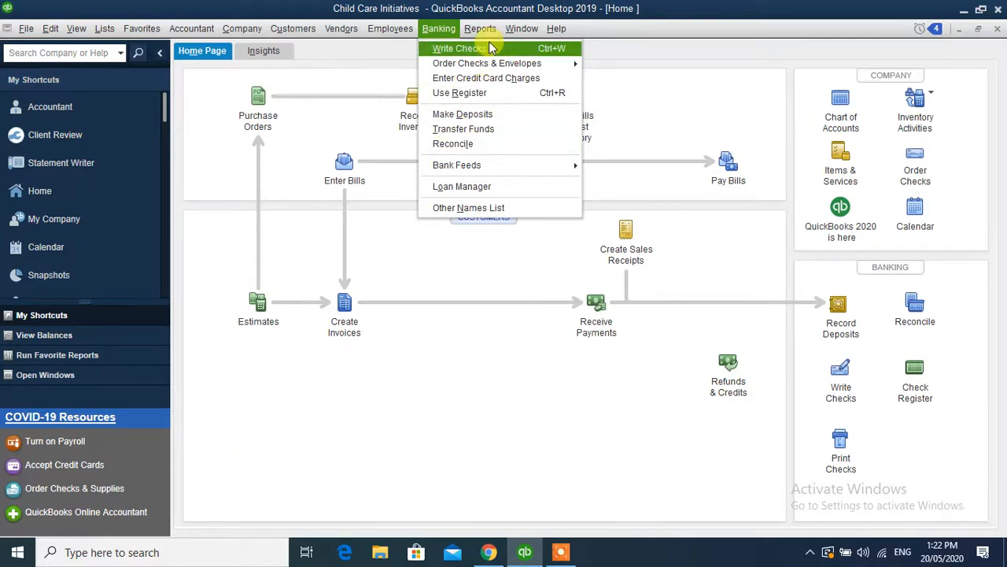
{"action": "mouse_move", "coordinate": [480, 29]}
{"action": "mouse_move", "coordinate": [529, 160]}
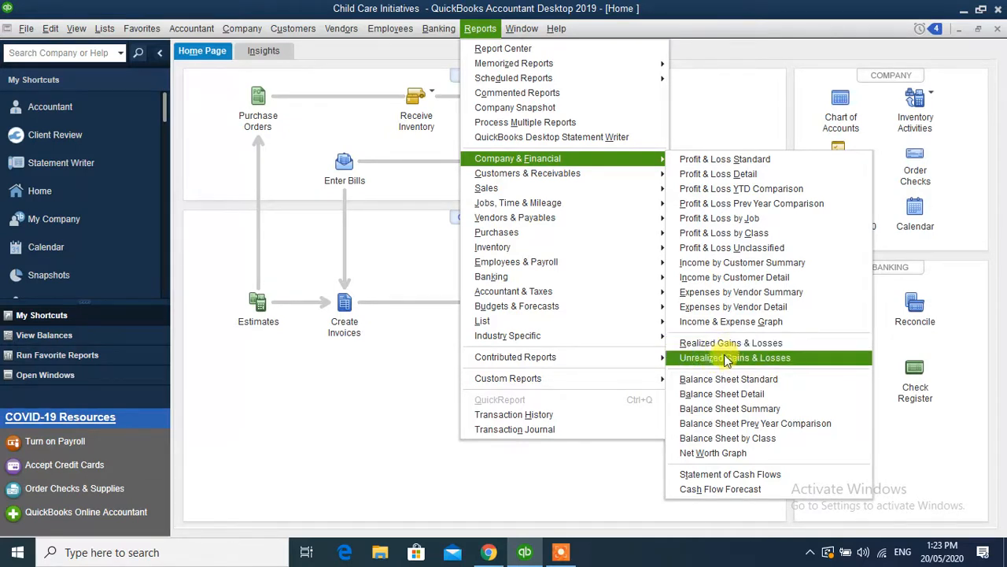
{"action": "left_click", "coordinate": [726, 361]}
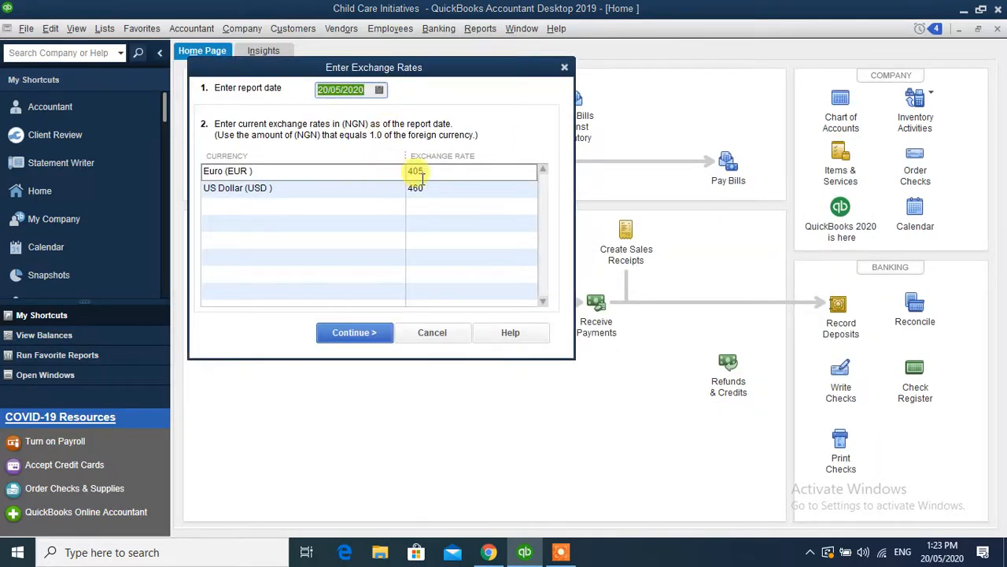
{"action": "left_click", "coordinate": [380, 90]}
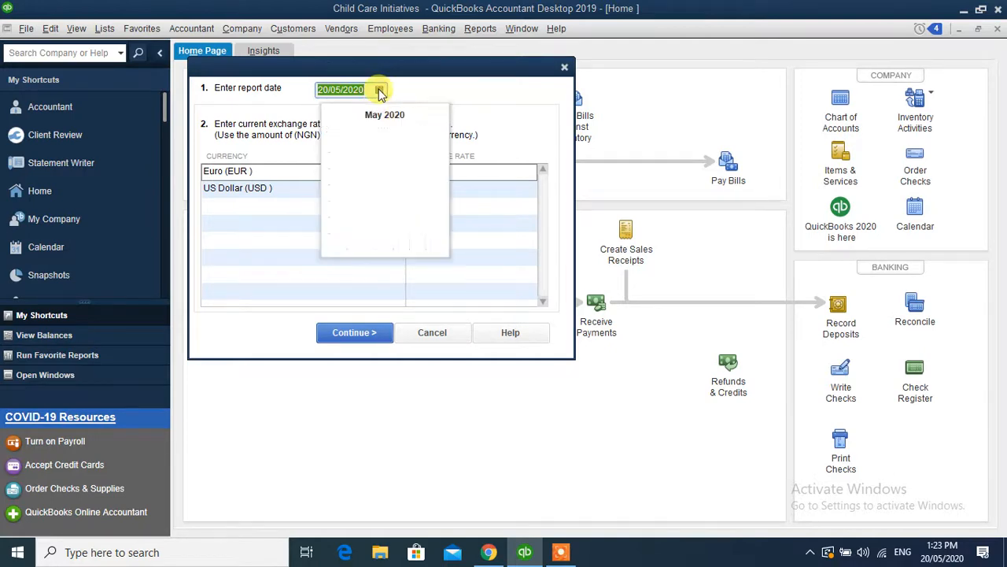
{"action": "left_click", "coordinate": [438, 115]}
{"action": "left_click", "coordinate": [438, 115]}
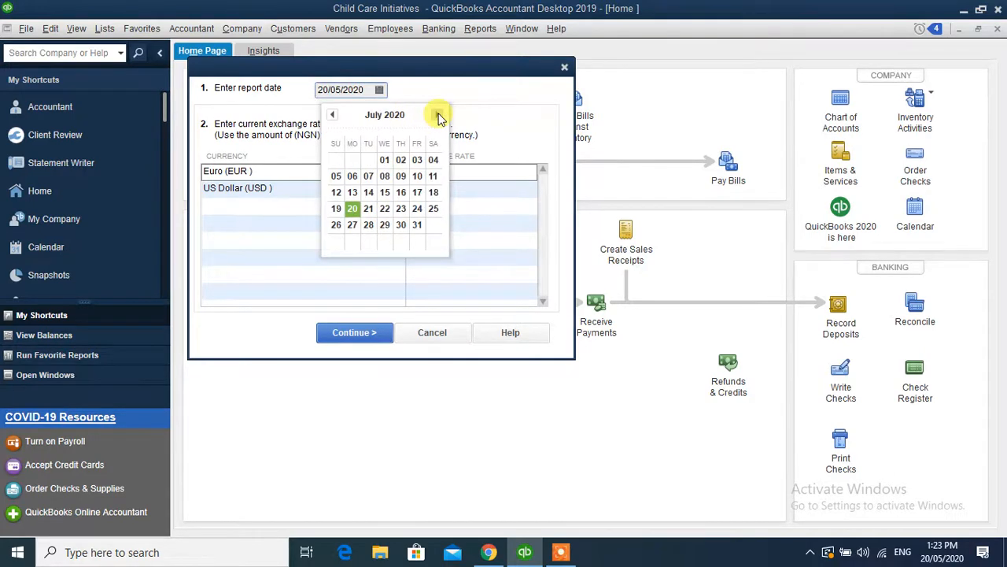
{"action": "left_click", "coordinate": [352, 208]}
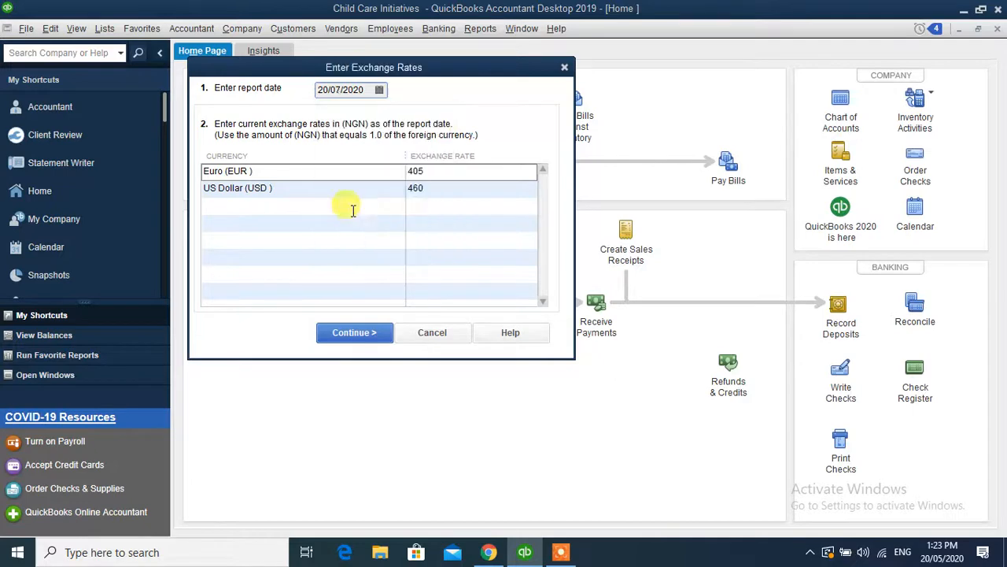
- Set the report's exchange rates to 420 for Euro and 520 for US Dollar, generate the report, review it and close it
{"action": "left_click", "coordinate": [433, 170]}
{"action": "left_click", "coordinate": [434, 170]}
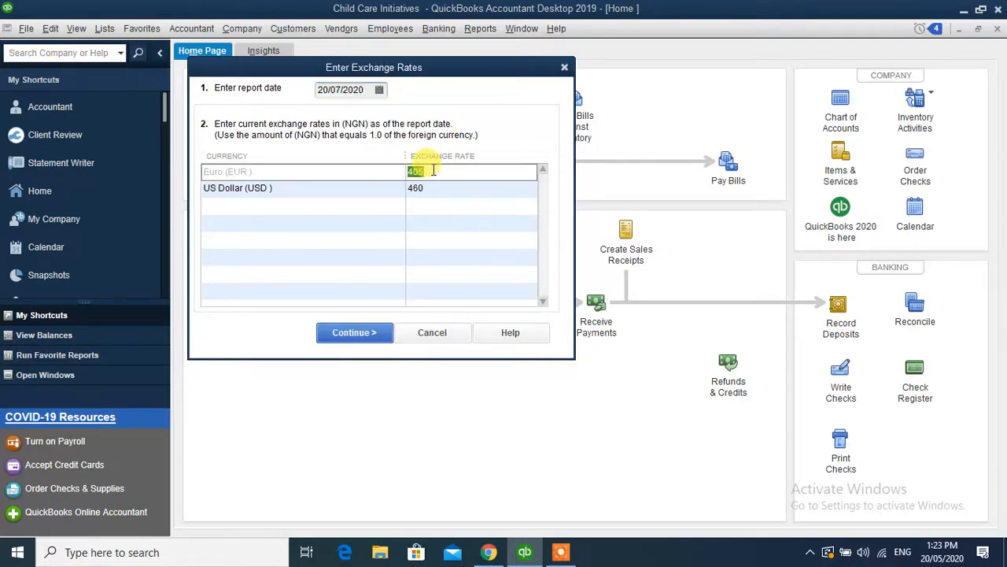
{"action": "type", "text": "420"}
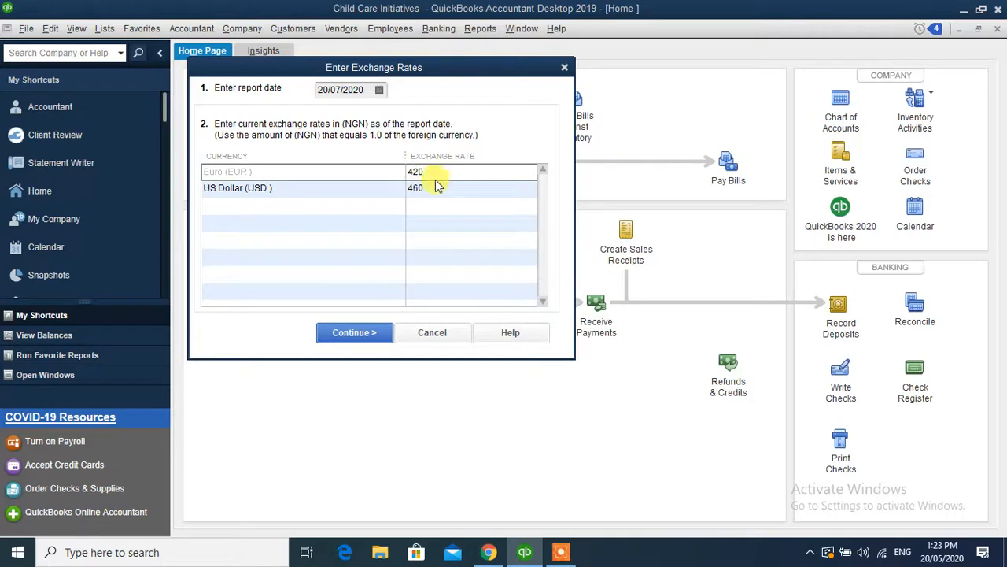
{"action": "left_click", "coordinate": [443, 187]}
{"action": "type", "text": "520"}
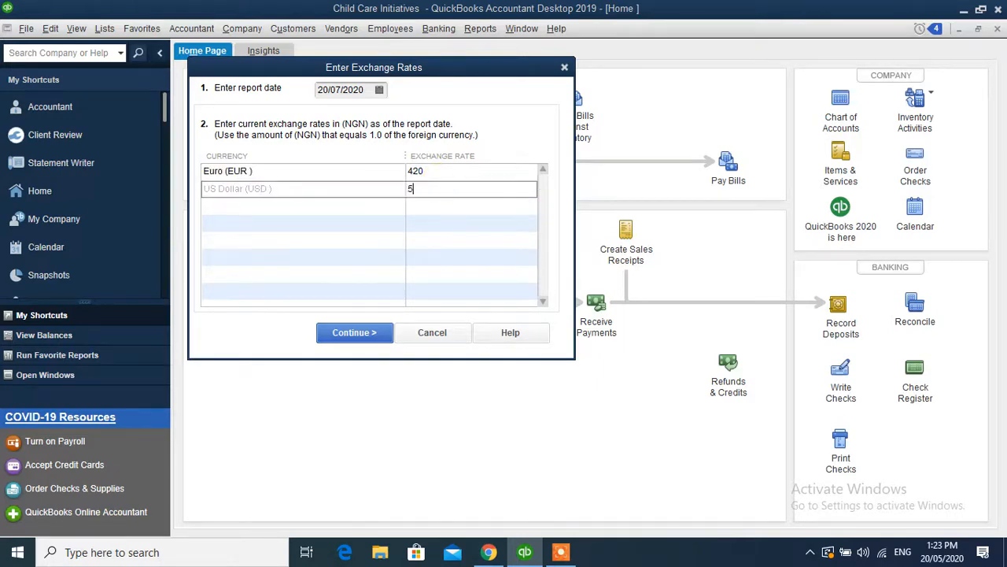
{"action": "left_click", "coordinate": [353, 333]}
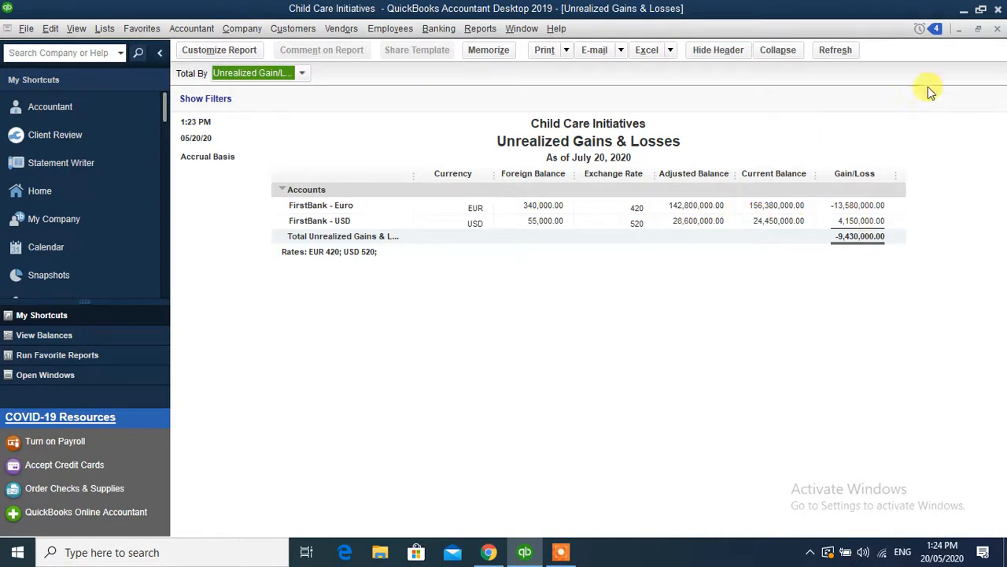
{"action": "left_click", "coordinate": [998, 29]}
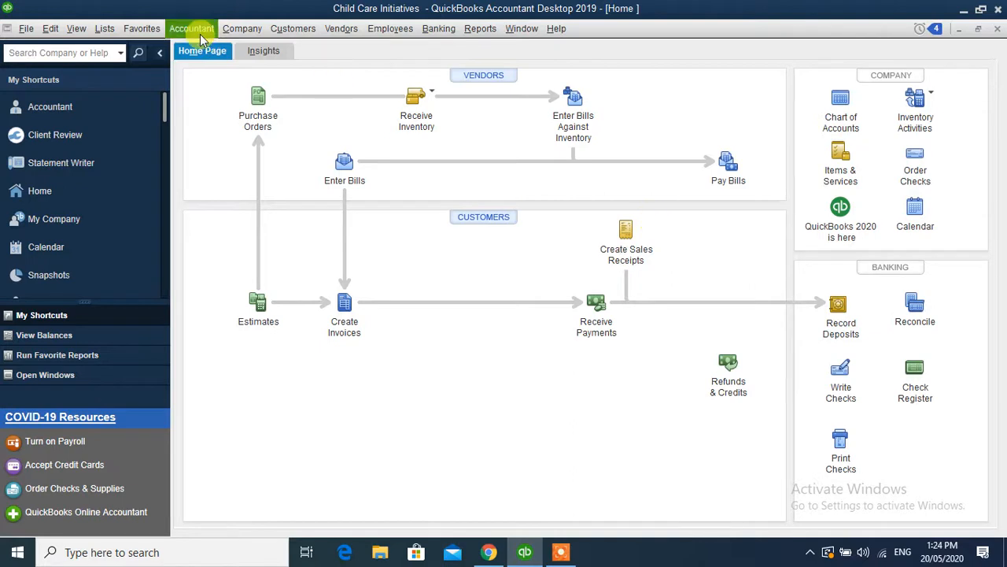
{"action": "left_click", "coordinate": [244, 29]}
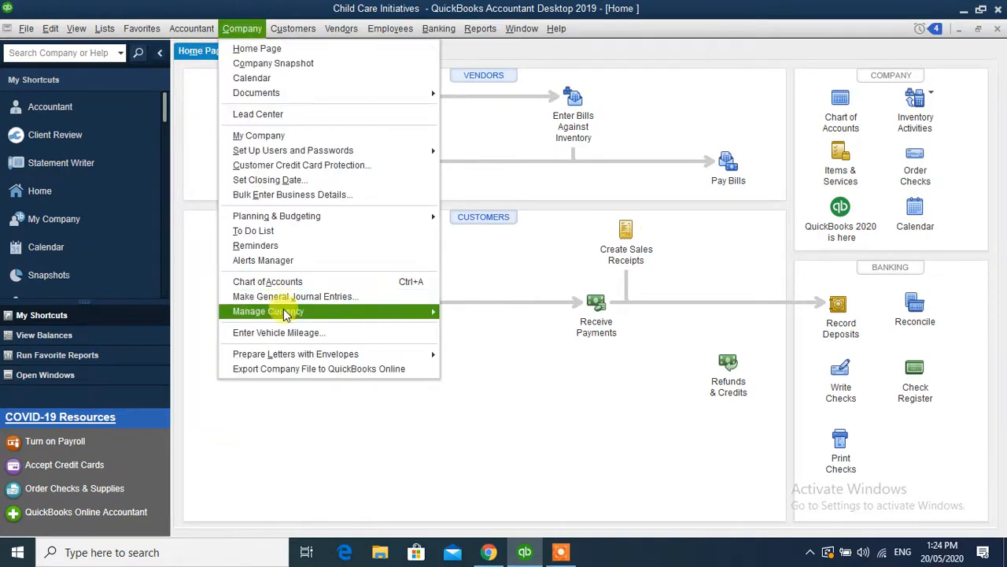
{"action": "mouse_move", "coordinate": [288, 312]}
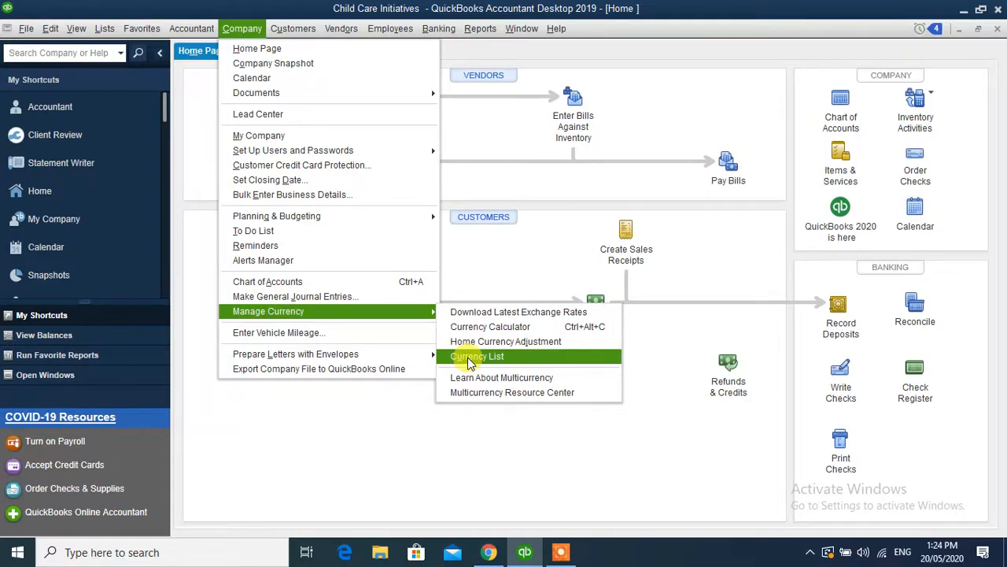
{"action": "left_click", "coordinate": [743, 251]}
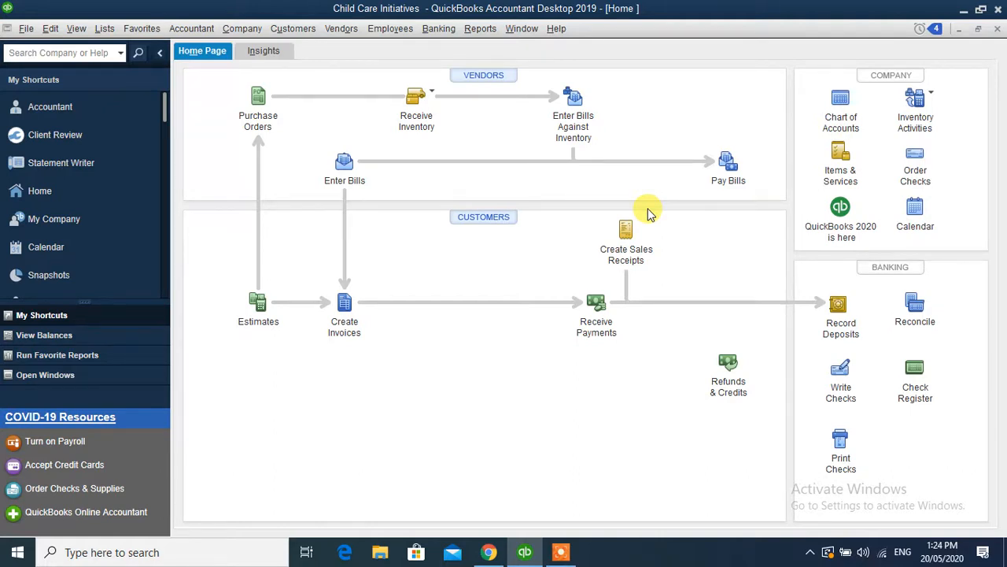
- Start a bank reconciliation for the Access Bank account with the statement date 31/05/2020
{"action": "left_click", "coordinate": [915, 311]}
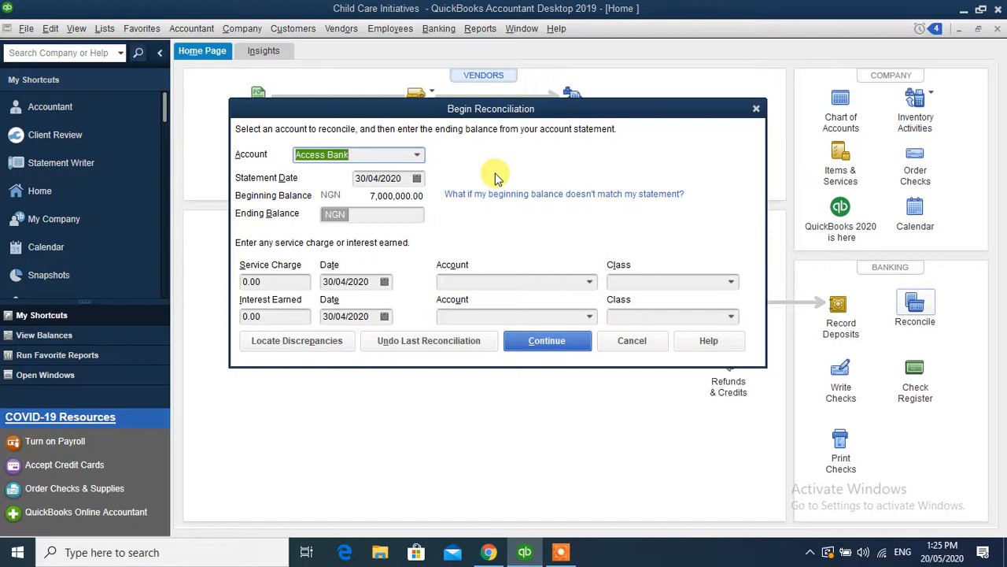
{"action": "left_click", "coordinate": [418, 156]}
{"action": "left_click", "coordinate": [418, 157]}
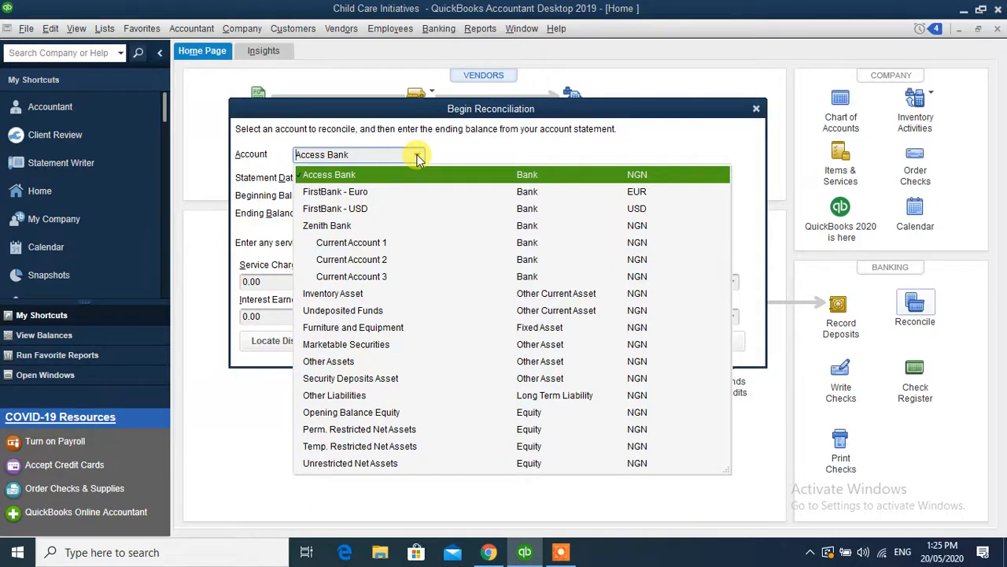
{"action": "left_click", "coordinate": [338, 174]}
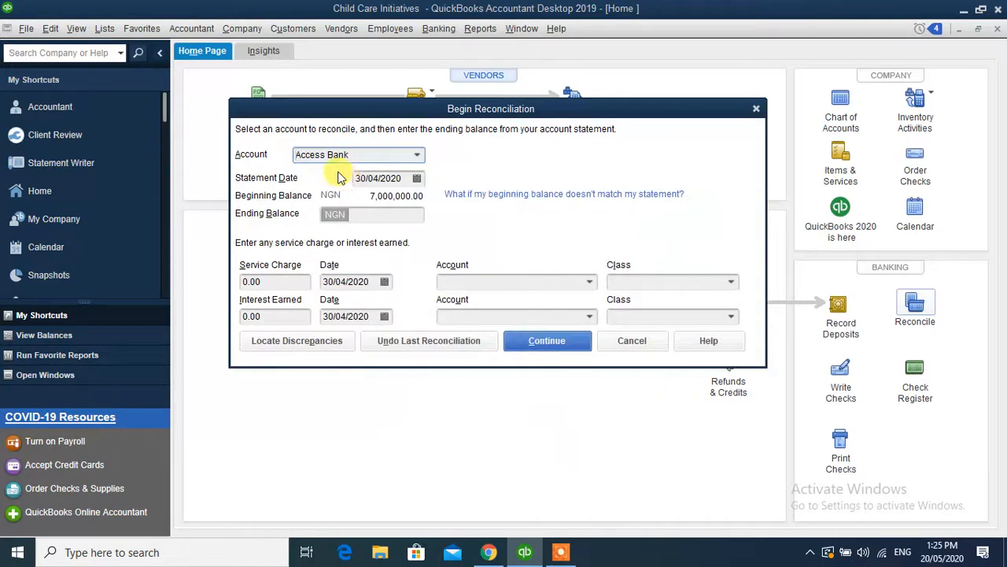
{"action": "left_click", "coordinate": [366, 213]}
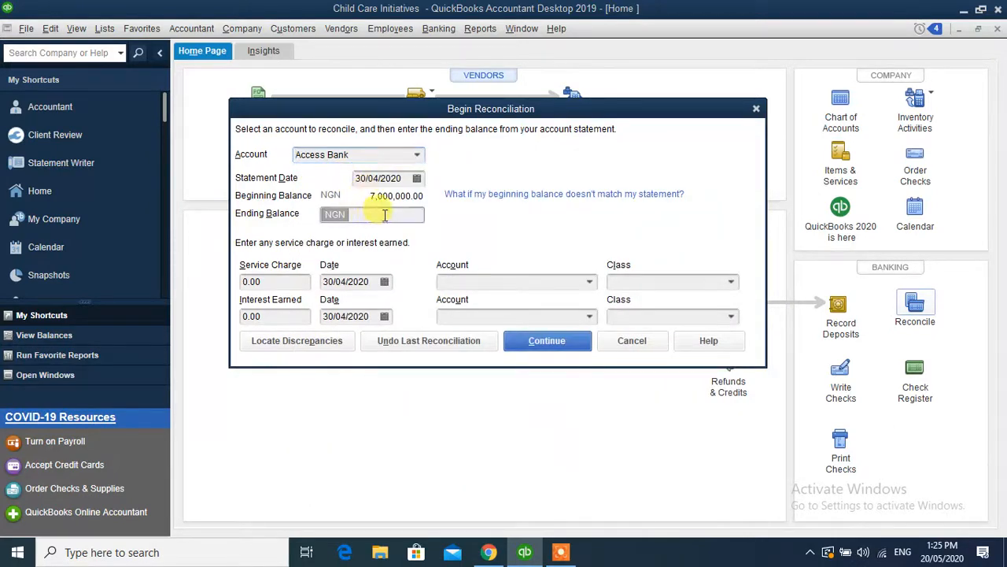
{"action": "left_click", "coordinate": [418, 180]}
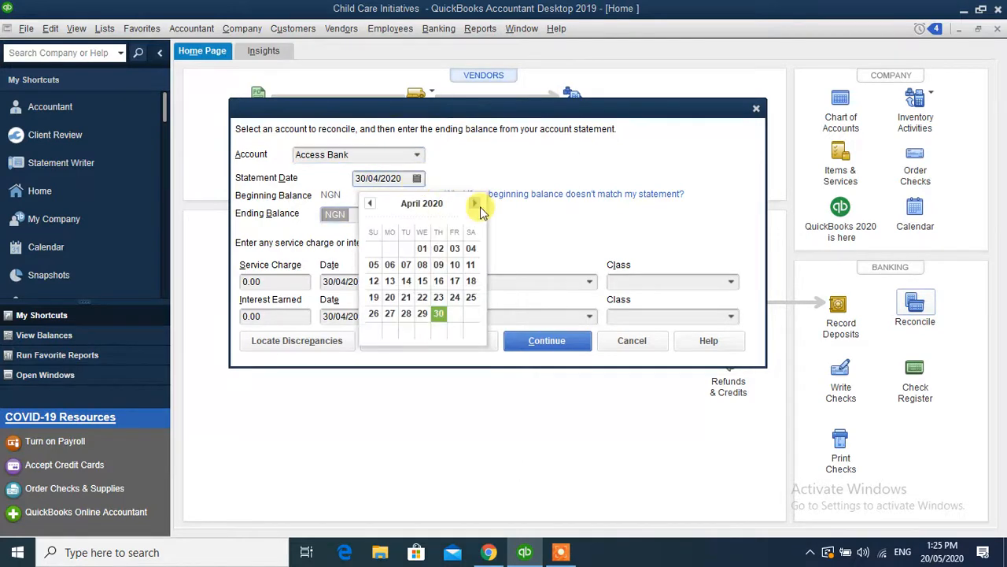
{"action": "left_click", "coordinate": [476, 203]}
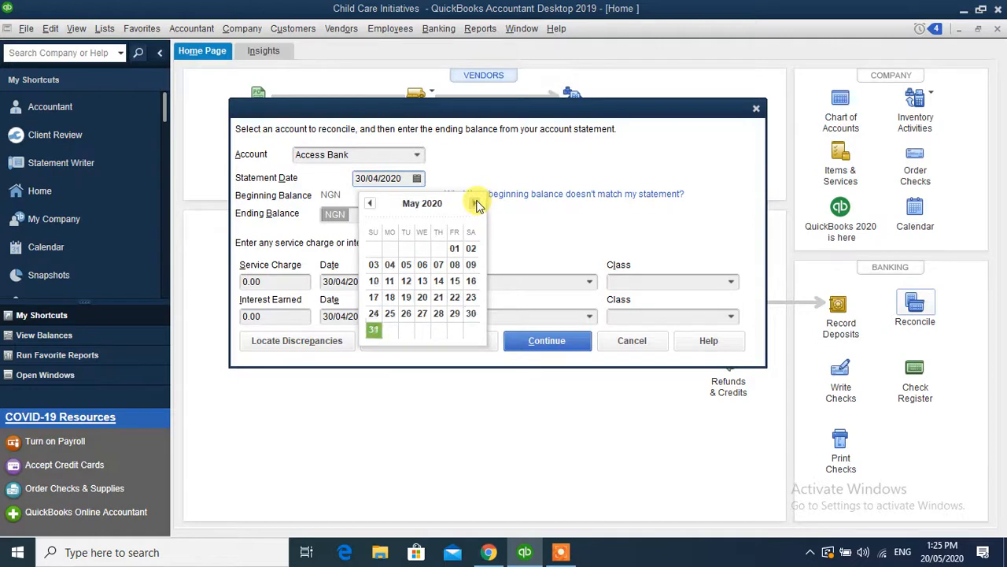
{"action": "left_click", "coordinate": [374, 330]}
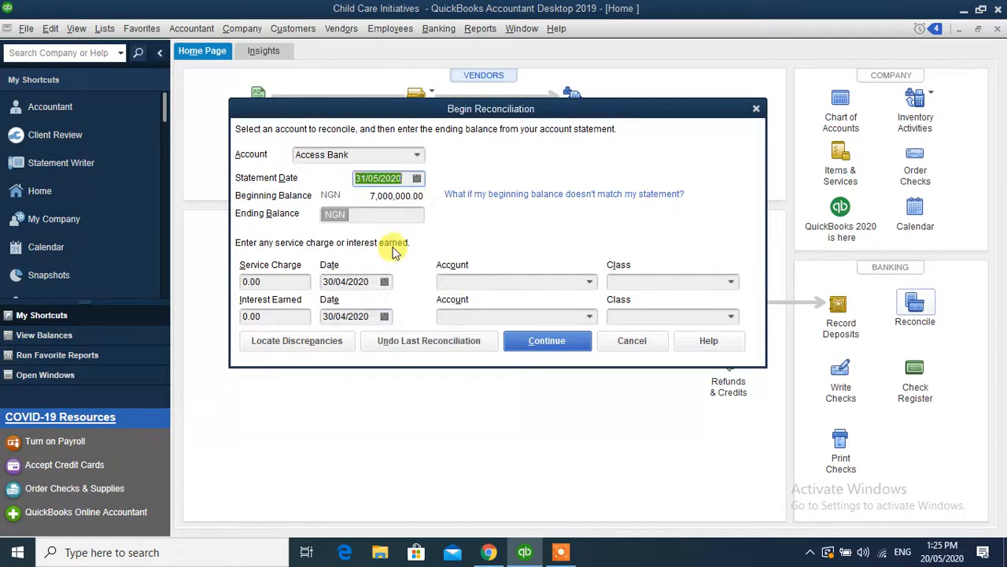
- Set the statement's ending balance to NGN 3,000,000.00
{"action": "left_click", "coordinate": [373, 213]}
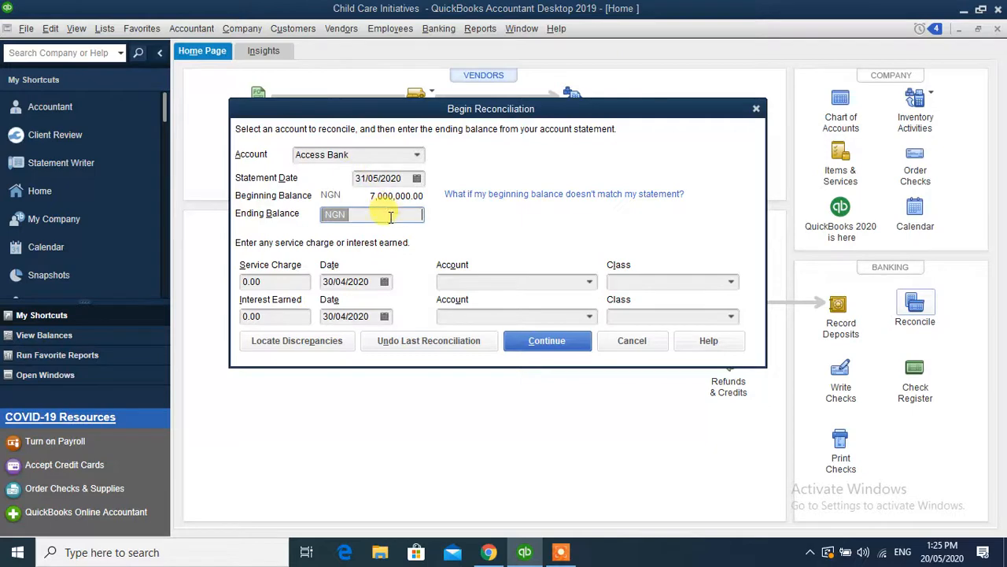
{"action": "type", "text": "300000"}
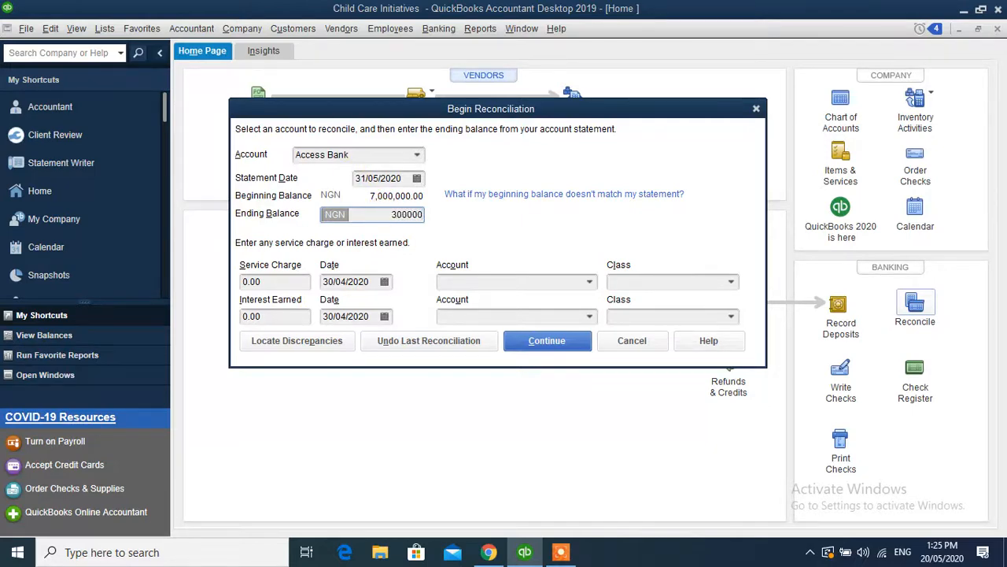
{"action": "left_click", "coordinate": [442, 280]}
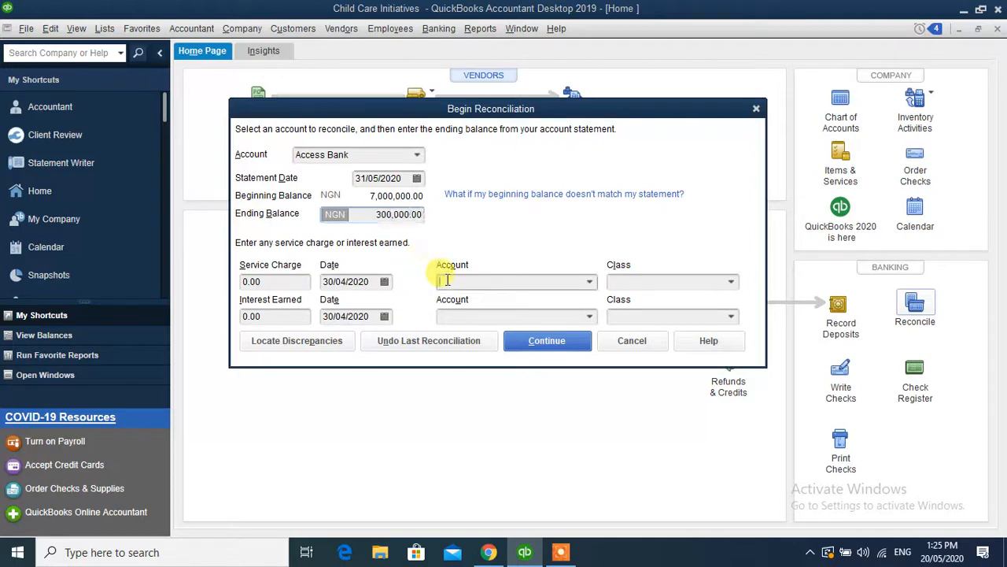
{"action": "left_click", "coordinate": [382, 214]}
{"action": "type", "text": "0"}
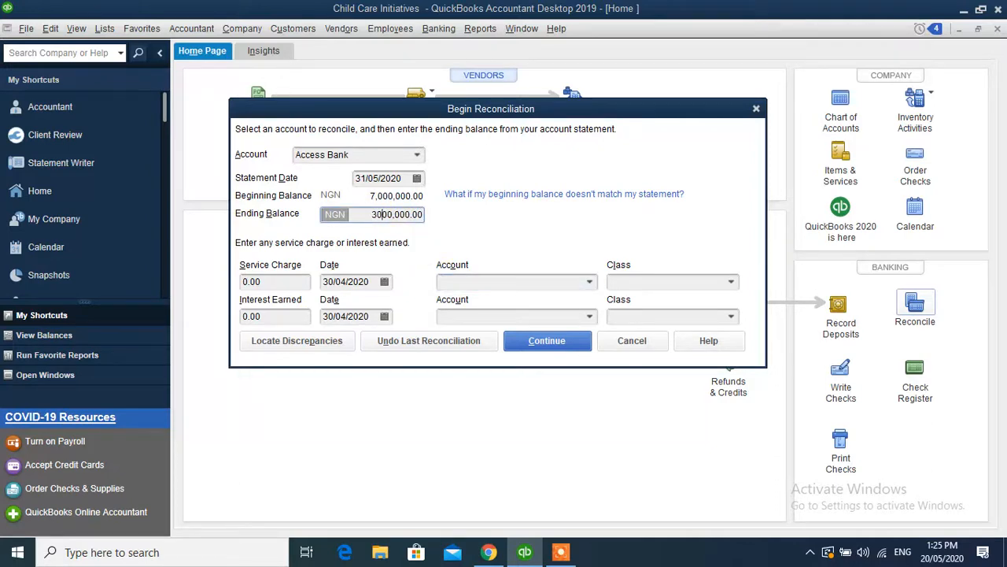
{"action": "left_click", "coordinate": [449, 281]}
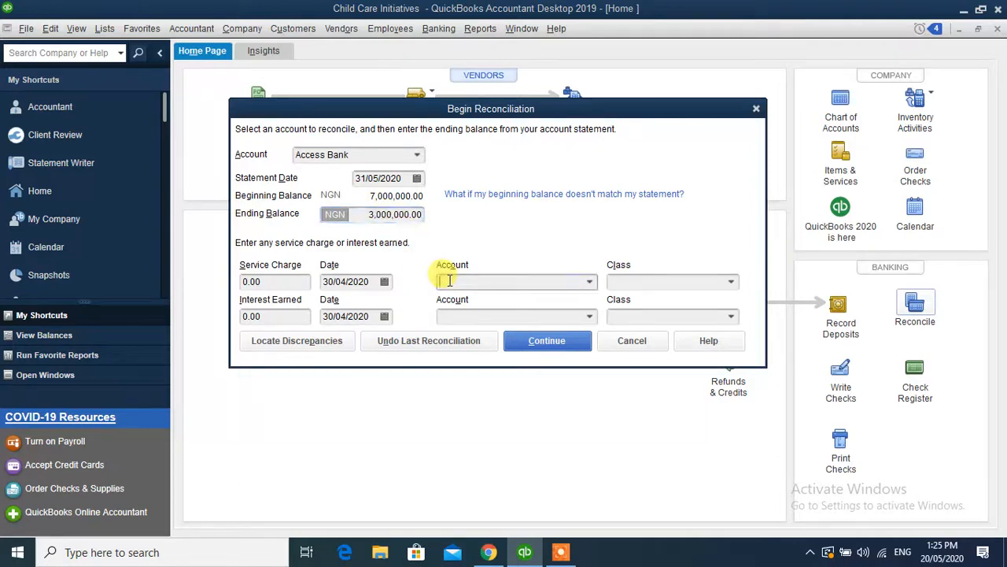
- Enter a service charge of 5,600, assigned to a newly created expense account named Bank Service Charge and to class Abuja
{"action": "left_click", "coordinate": [272, 281]}
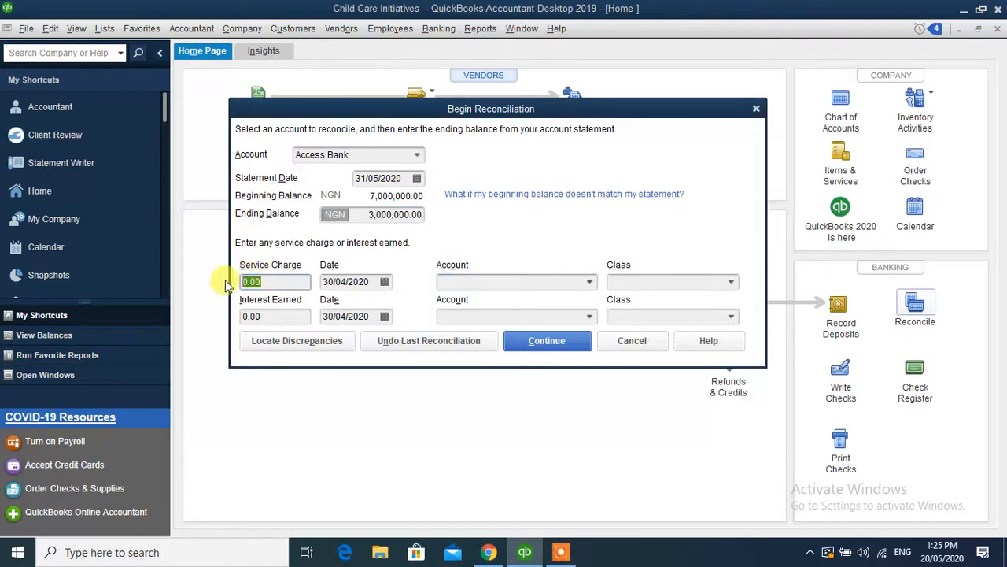
{"action": "type", "text": "5600"}
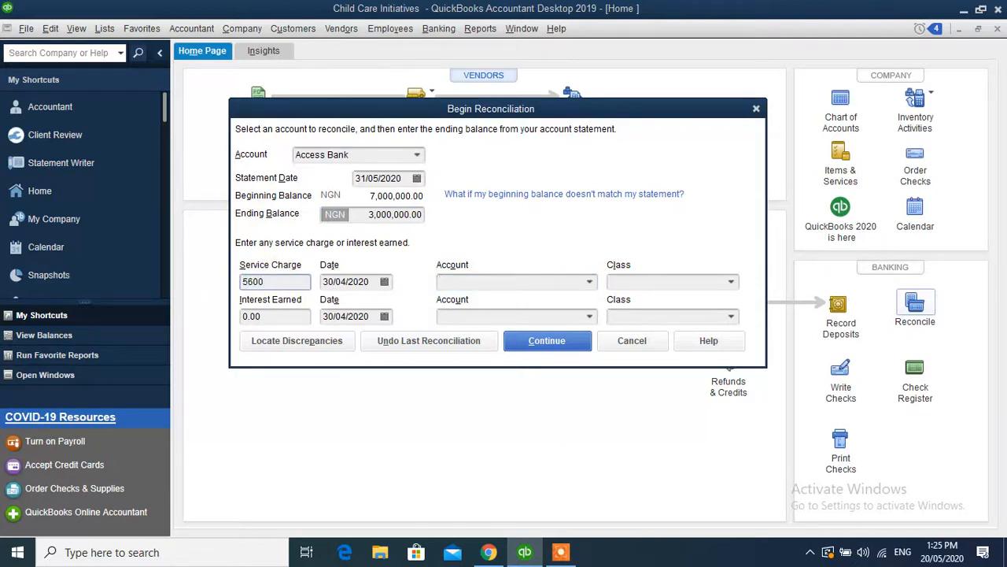
{"action": "left_click", "coordinate": [589, 281]}
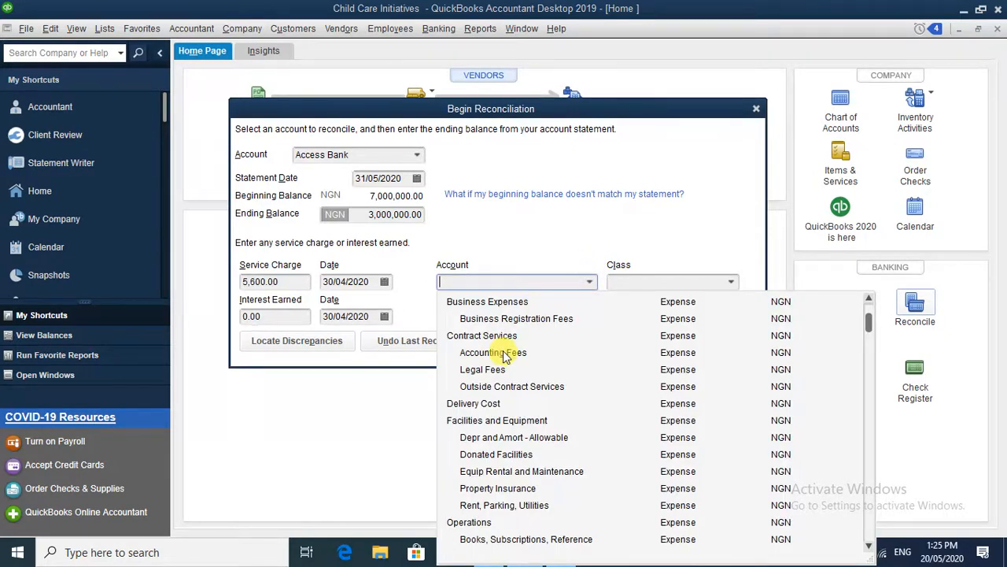
{"action": "type", "text": "ban"}
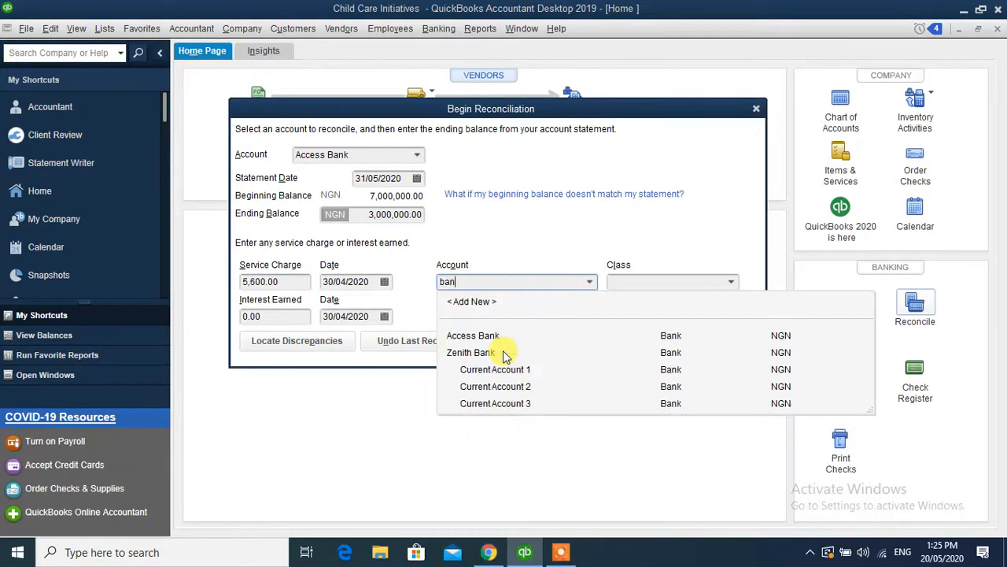
{"action": "key", "text": "BackSpace"}
{"action": "key", "text": "BackSpace"}
{"action": "key", "text": "BackSpace"}
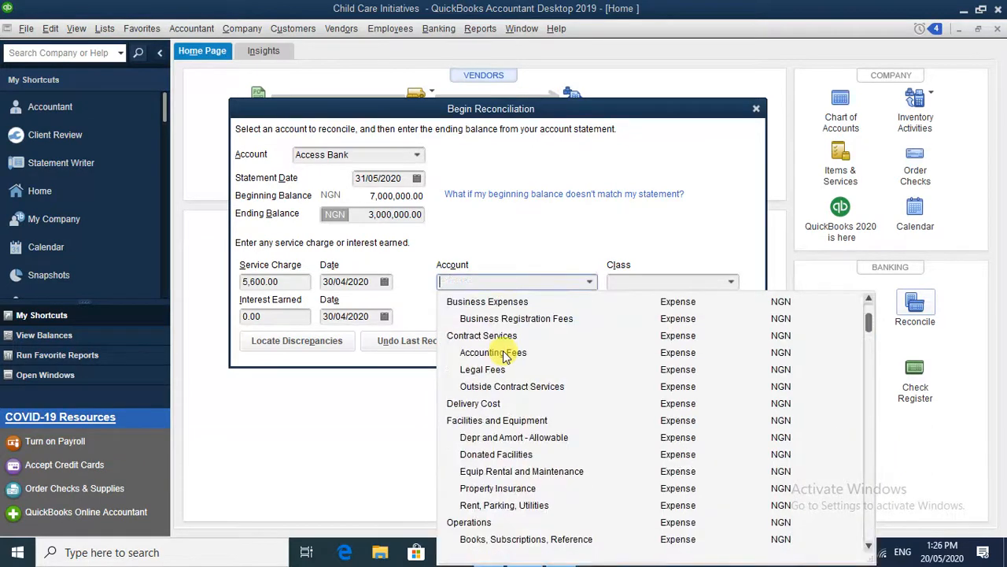
{"action": "type", "text": "Bank Service C"}
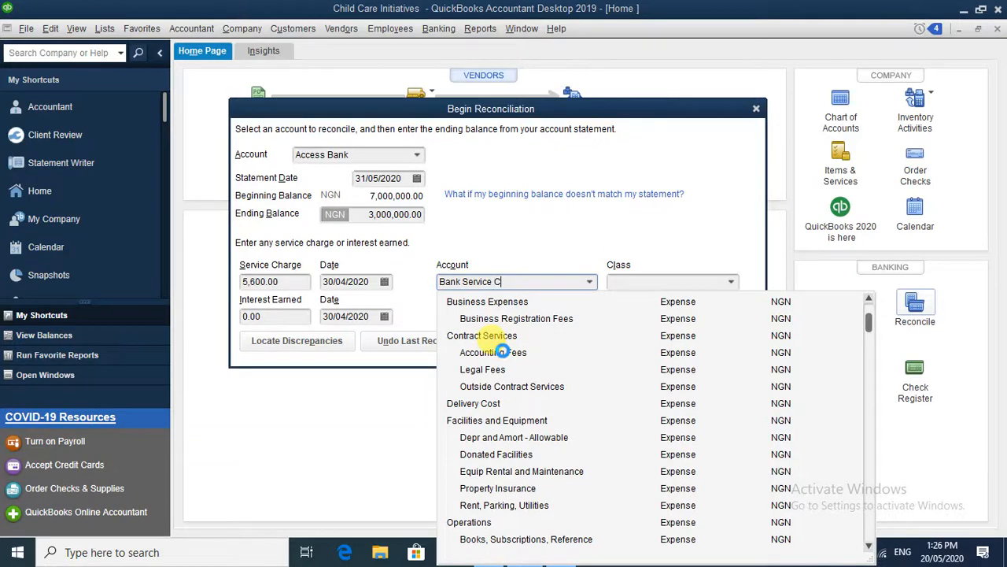
{"action": "type", "text": "harge"}
{"action": "key", "text": "Tab"}
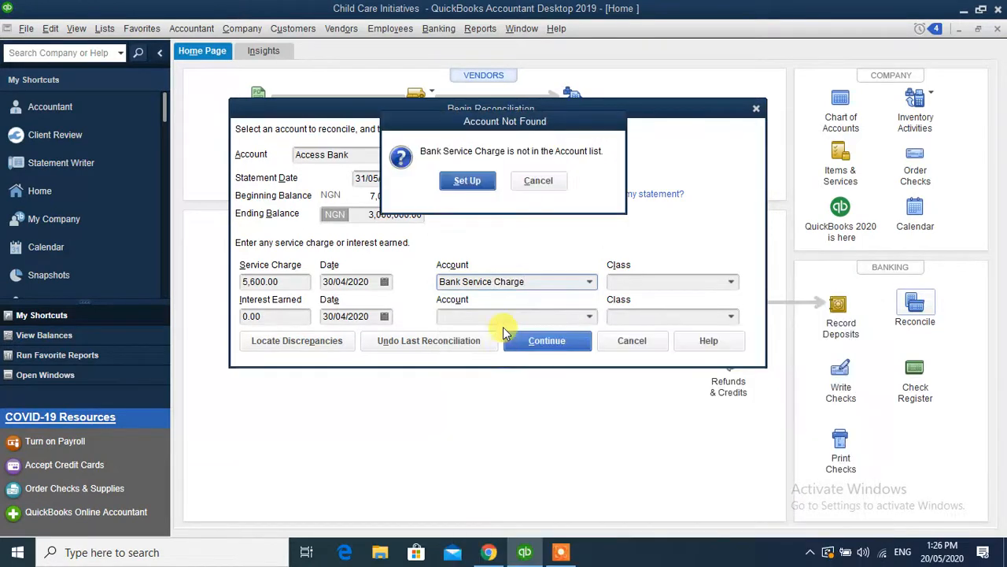
{"action": "left_click", "coordinate": [467, 183]}
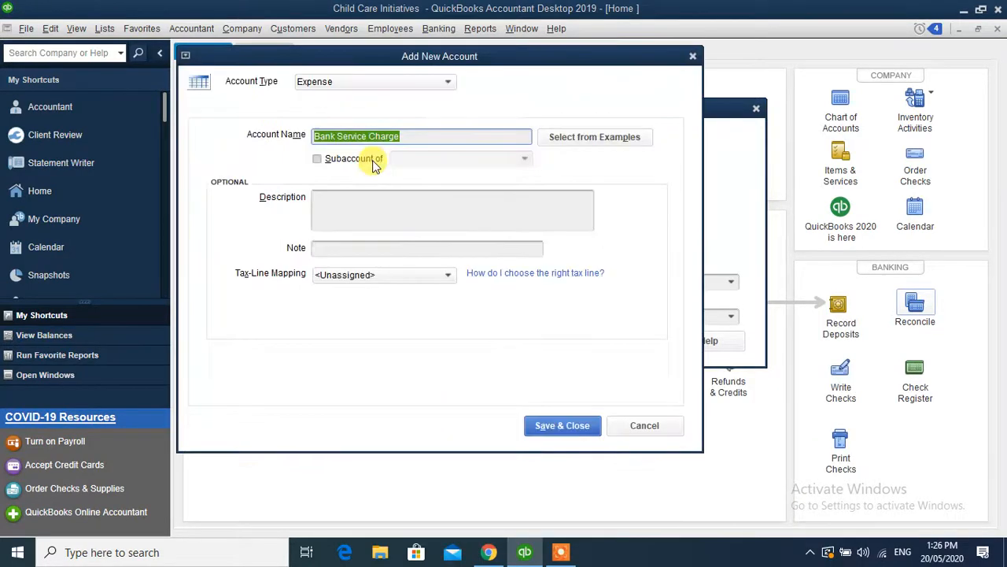
{"action": "left_click", "coordinate": [545, 428]}
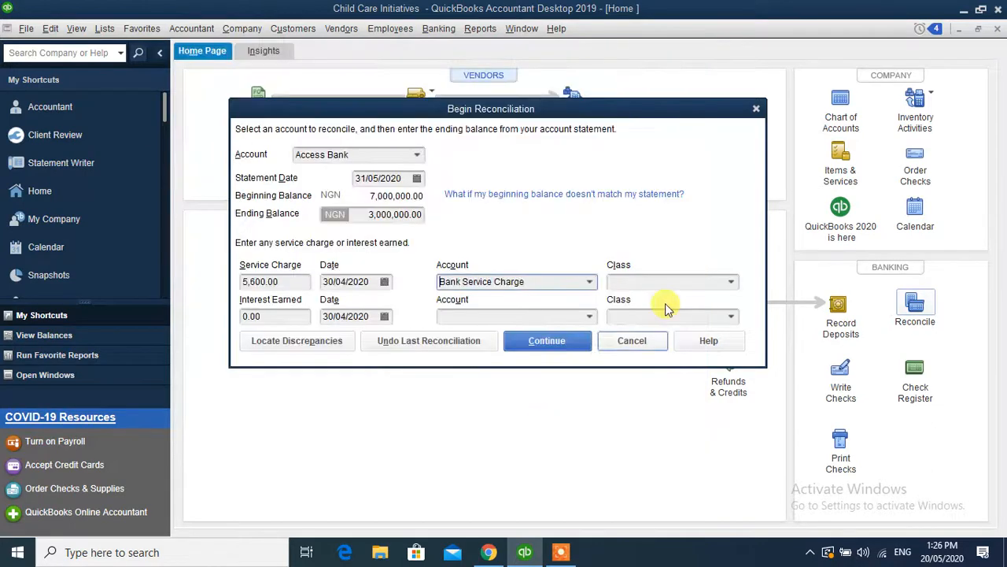
{"action": "left_click", "coordinate": [730, 283]}
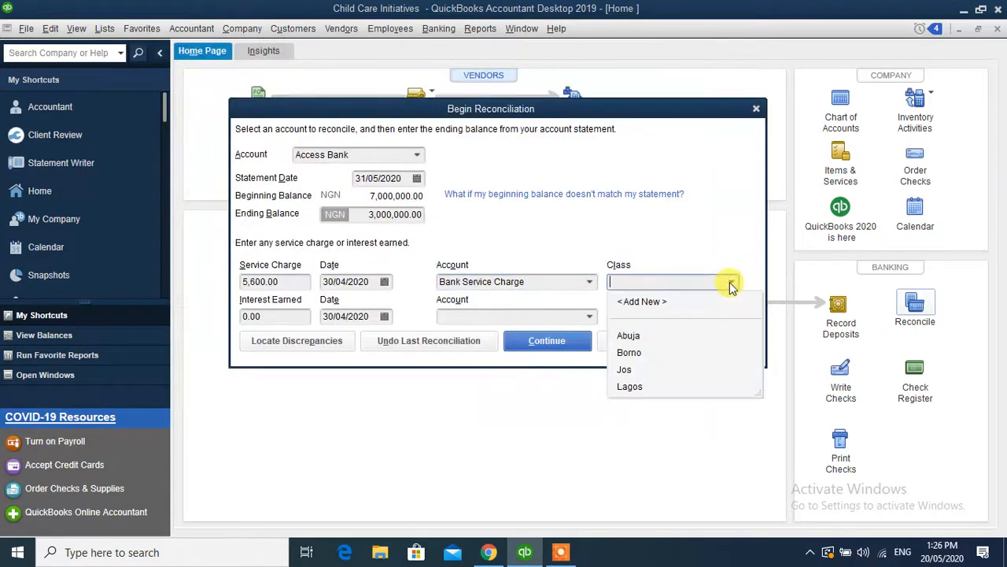
{"action": "left_click", "coordinate": [629, 336]}
- Enter 1,500 of interest earned, assigned to the Interest-Savings, Short-term CD account under Investments and to class Abuja
{"action": "left_click", "coordinate": [290, 316]}
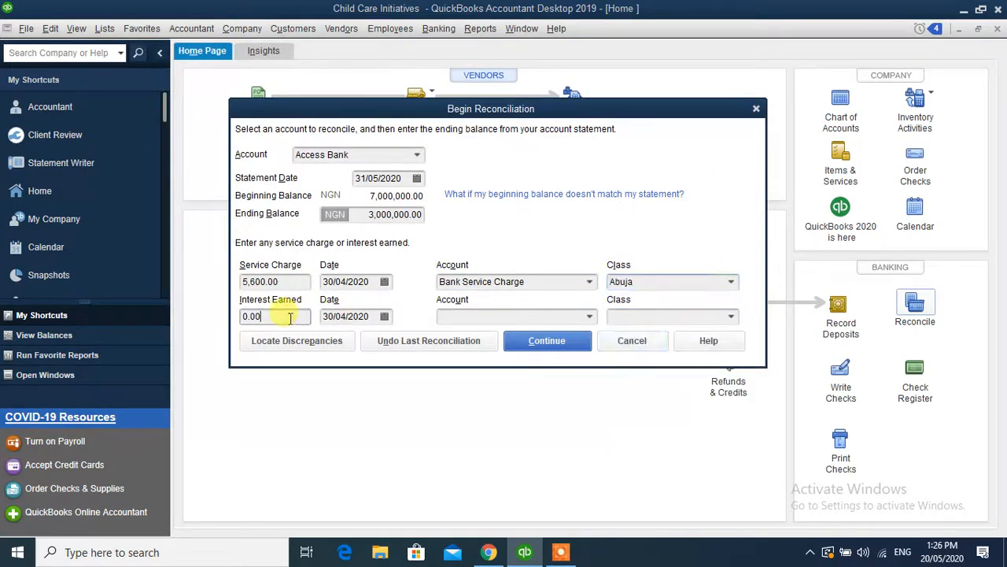
{"action": "left_click_drag", "start_coordinate": [291, 315], "coordinate": [180, 323]}
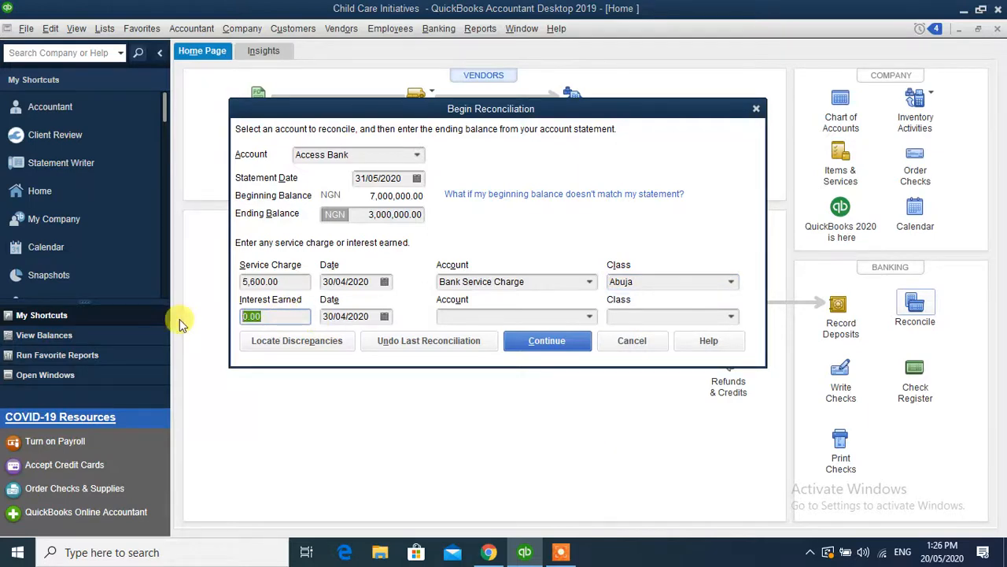
{"action": "type", "text": "1500"}
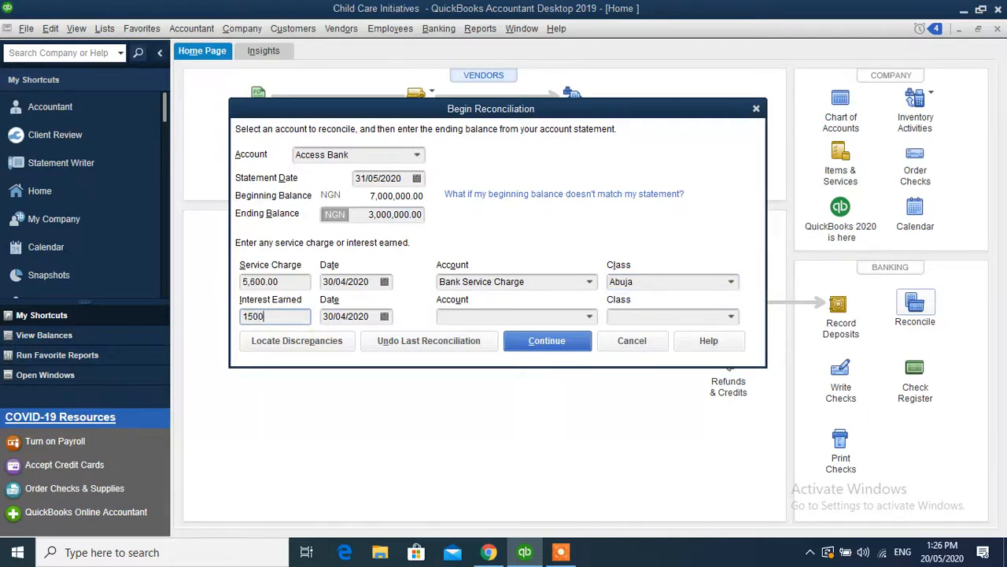
{"action": "left_click", "coordinate": [570, 317]}
{"action": "type", "text": "i"}
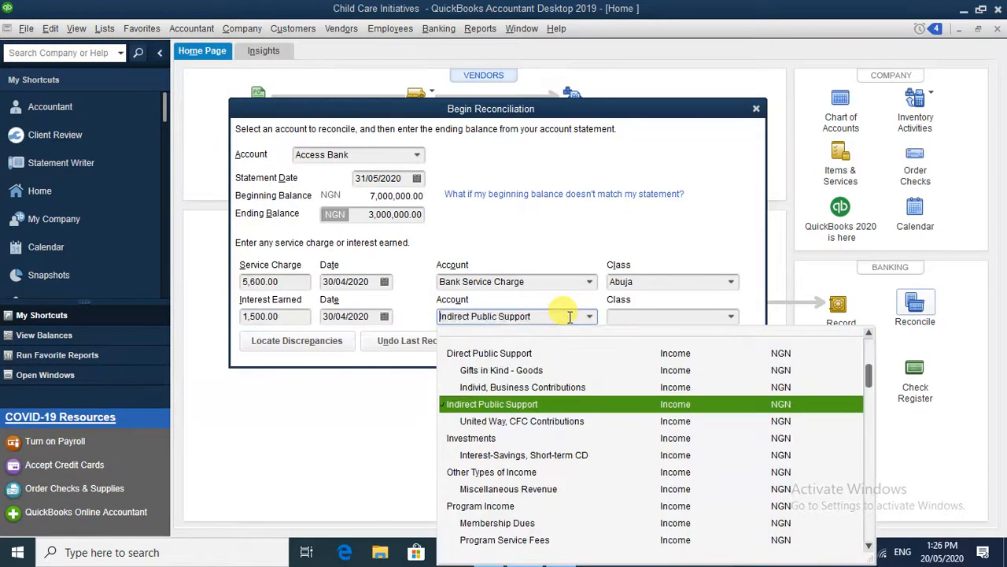
{"action": "type", "text": "nterest-Savings, Short-term CD"}
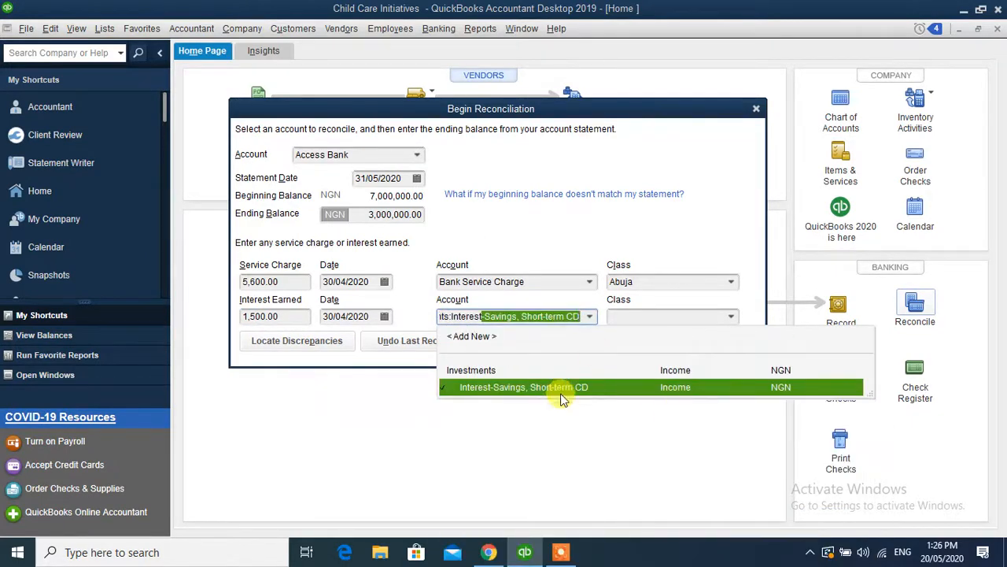
{"action": "left_click", "coordinate": [553, 389]}
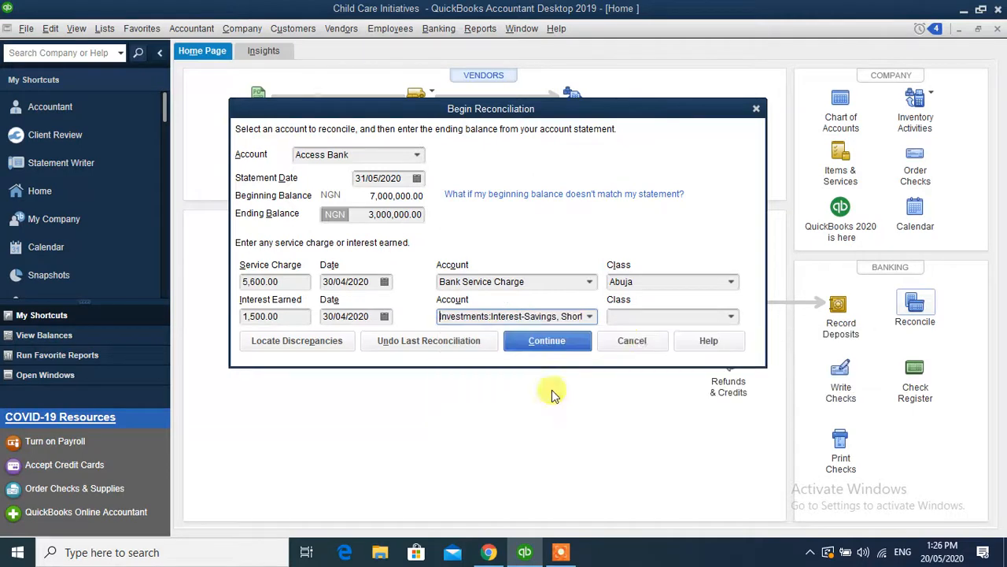
{"action": "left_click", "coordinate": [674, 315]}
{"action": "left_click", "coordinate": [732, 315]}
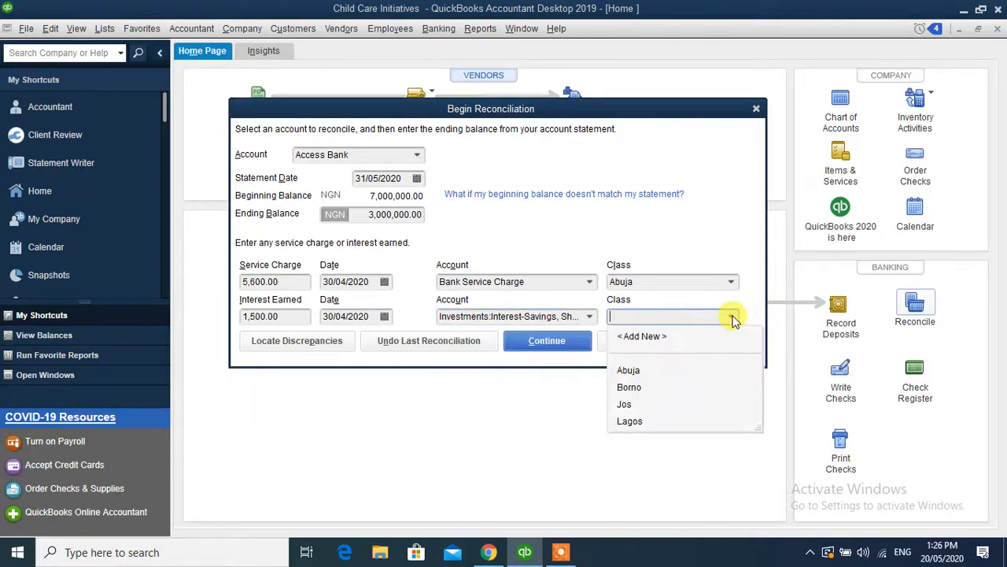
{"action": "left_click", "coordinate": [662, 368]}
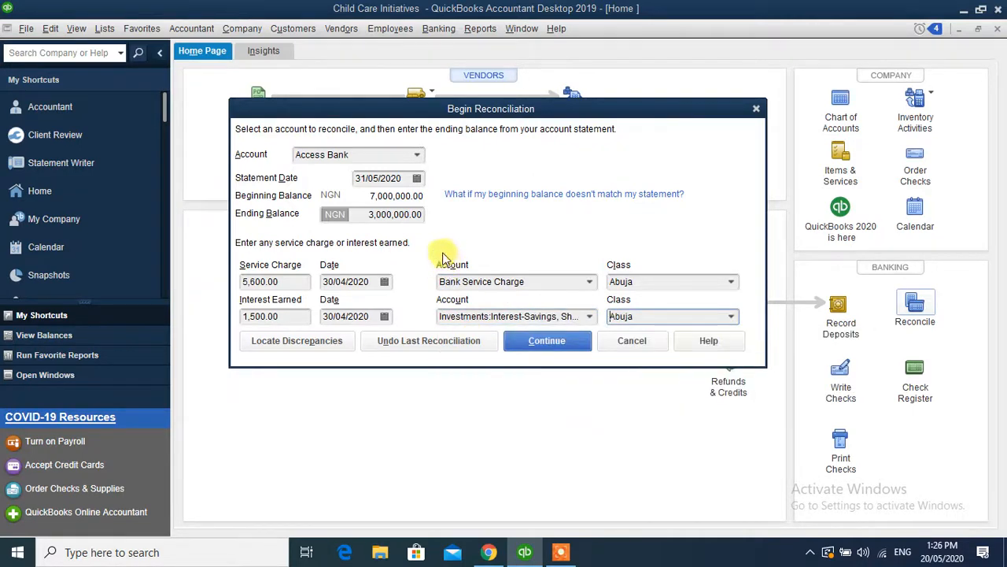
- Review the ending balance, service charge and interest amounts and continue to the list of transactions to reconcile
{"action": "left_click_drag", "start_coordinate": [365, 215], "coordinate": [422, 212]}
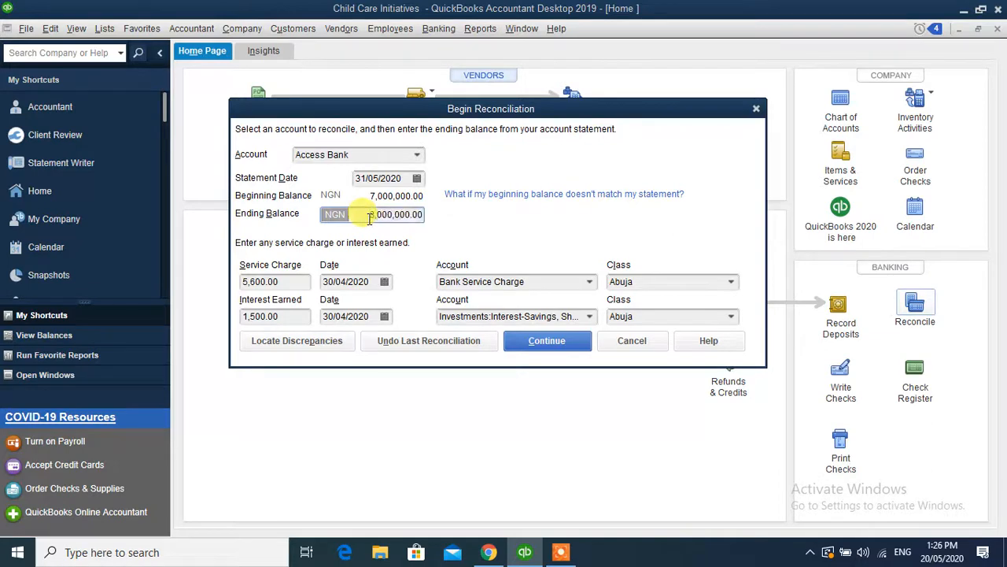
{"action": "left_click", "coordinate": [284, 281]}
{"action": "left_click_drag", "start_coordinate": [281, 281], "coordinate": [241, 281]}
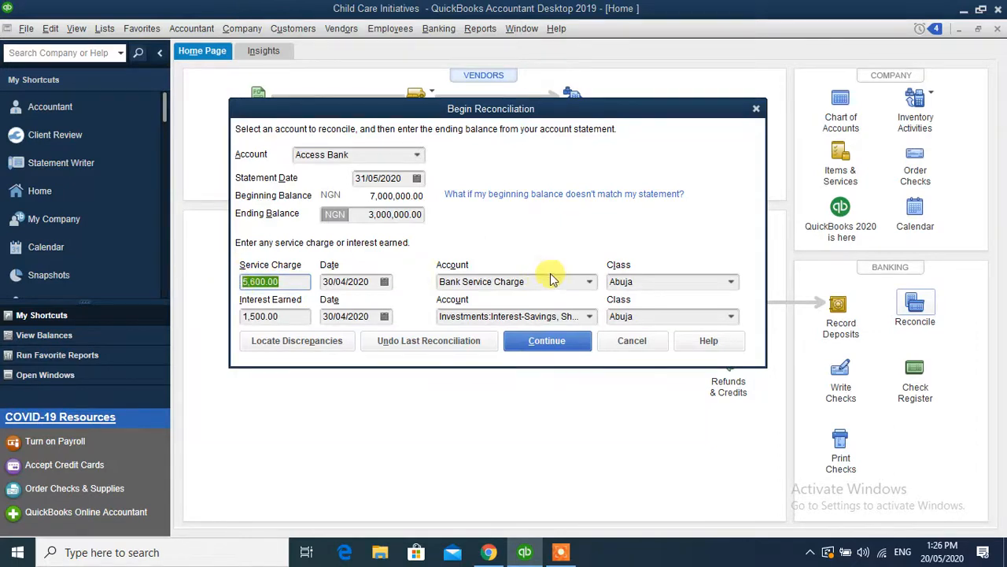
{"action": "left_click", "coordinate": [286, 315]}
{"action": "left_click_drag", "start_coordinate": [285, 315], "coordinate": [242, 315]}
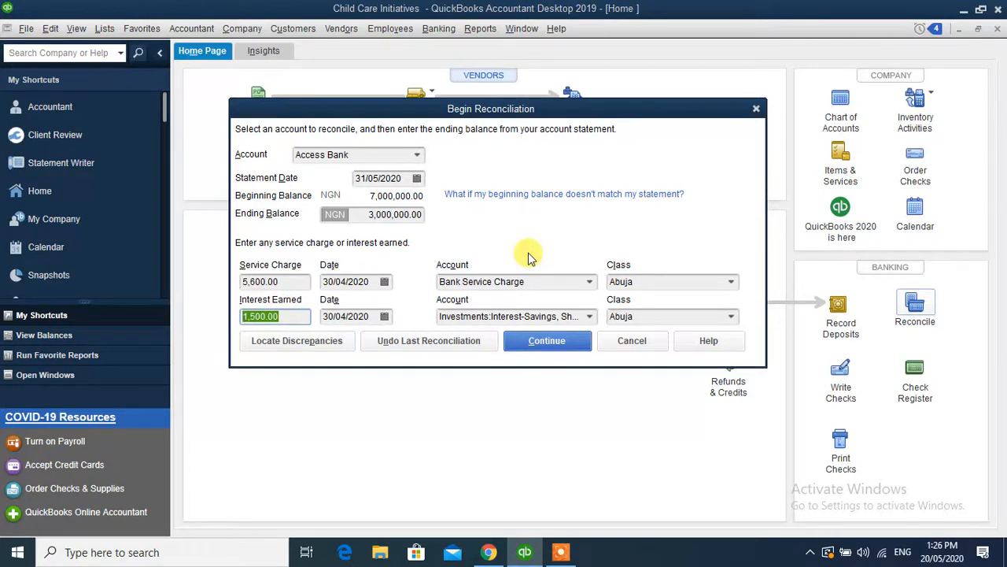
{"action": "left_click", "coordinate": [537, 349]}
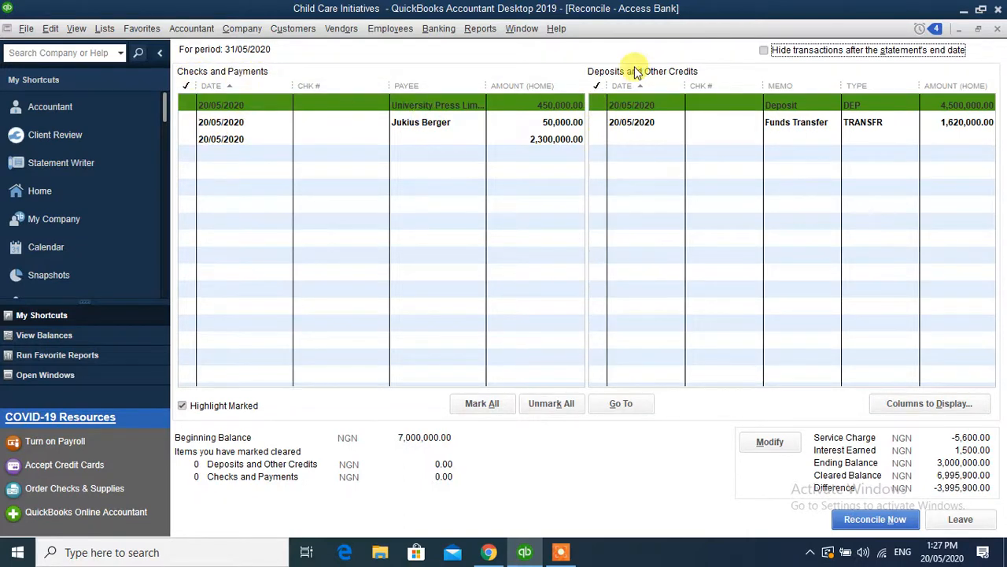
- Mark all three listed checks and payments and both deposits and other credits as cleared in the Access Bank reconciliation
{"action": "left_click", "coordinate": [186, 105]}
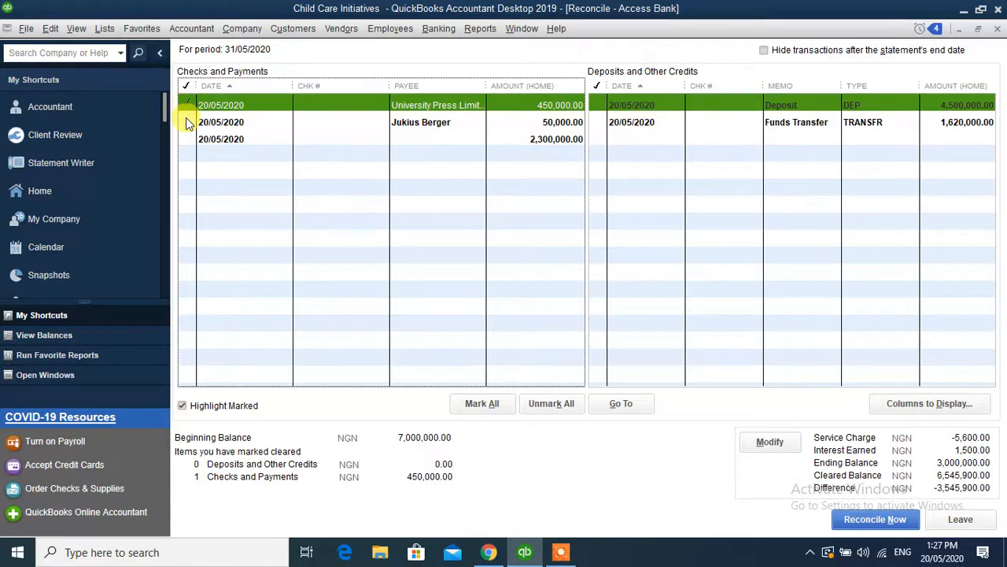
{"action": "left_click", "coordinate": [187, 120]}
{"action": "left_click", "coordinate": [185, 137]}
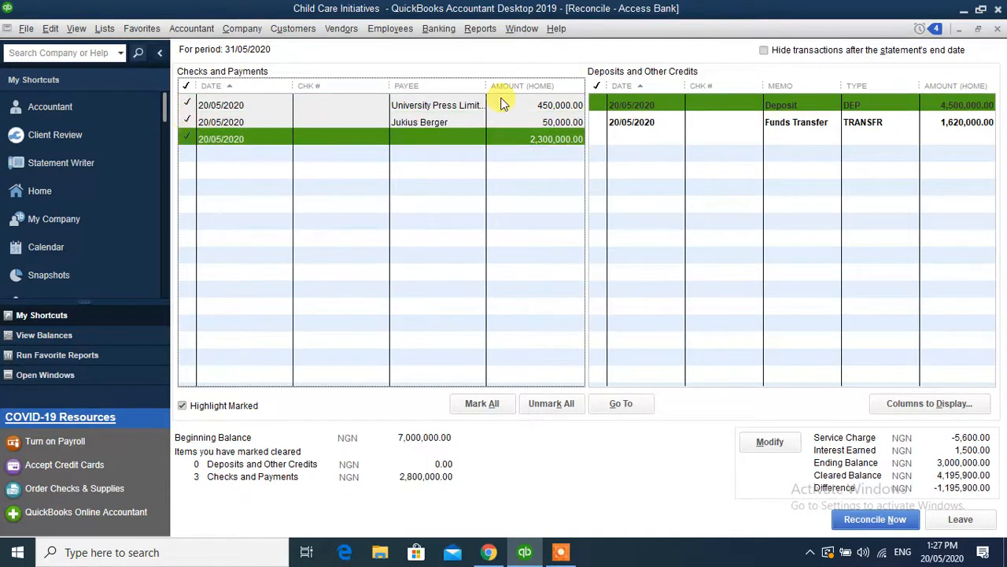
{"action": "left_click", "coordinate": [599, 104]}
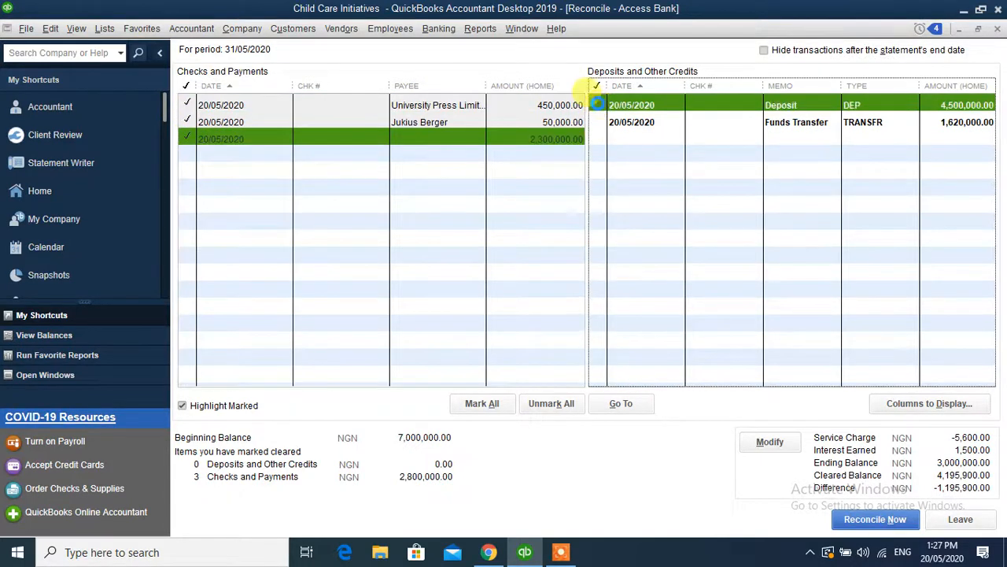
{"action": "left_click", "coordinate": [600, 126]}
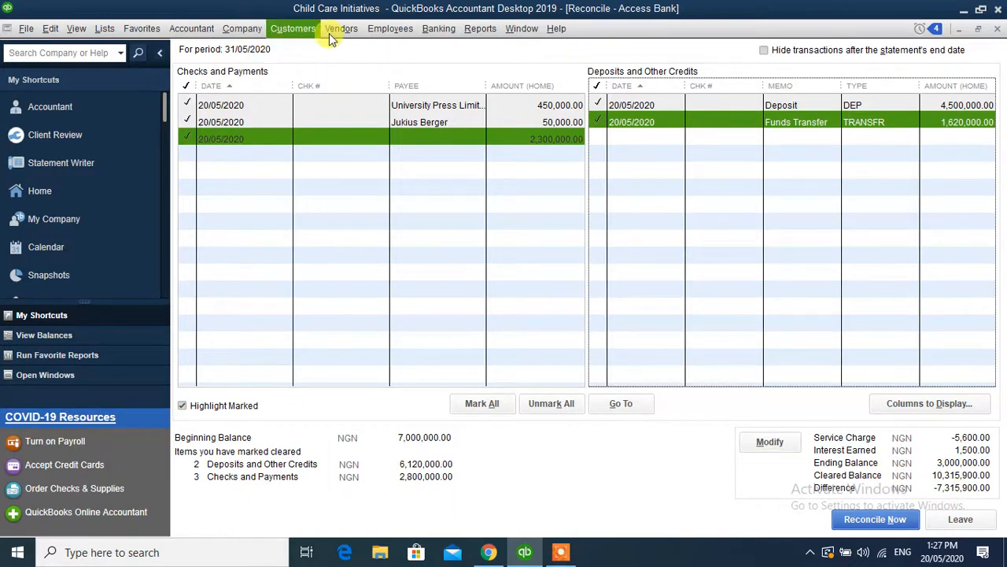
- Start a new check from Access Bank for NGN 7,315,900, payable to the vendor Jukius Berger
{"action": "left_click", "coordinate": [429, 30]}
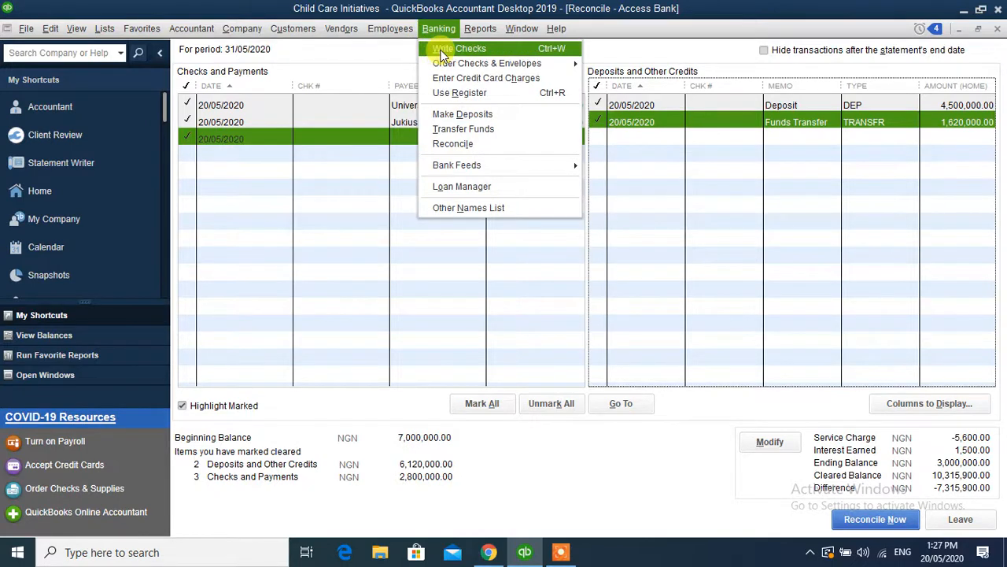
{"action": "left_click", "coordinate": [443, 52]}
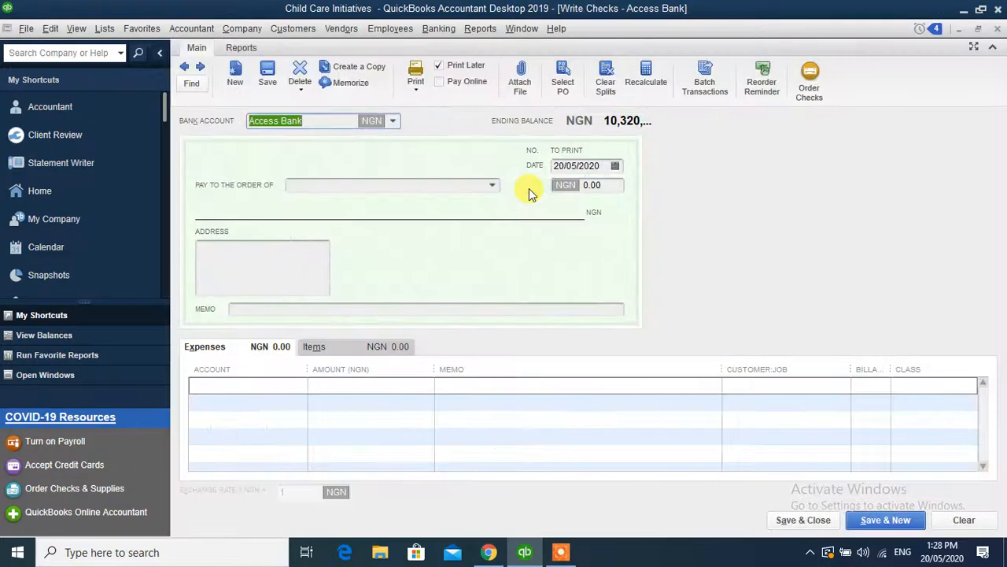
{"action": "left_click", "coordinate": [606, 189]}
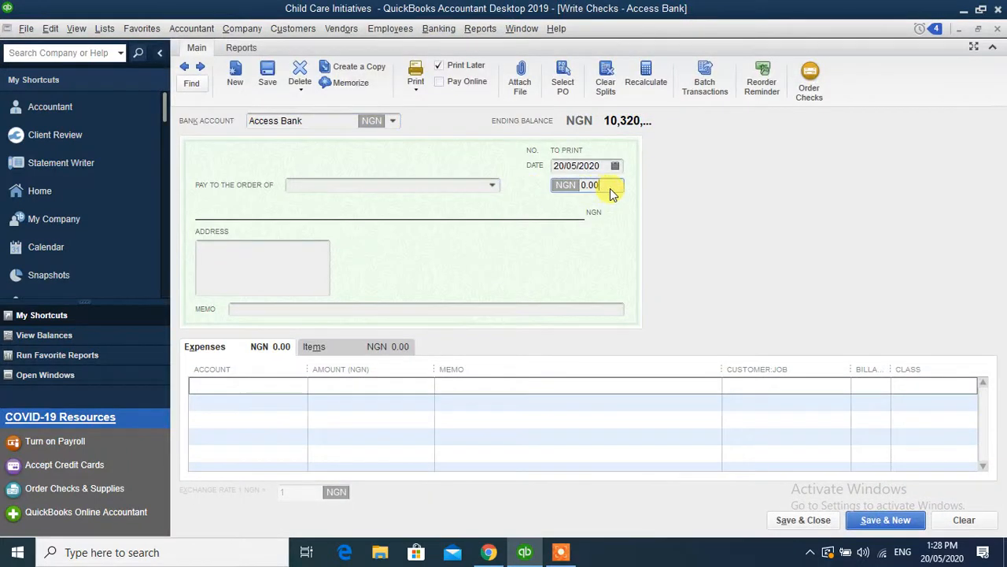
{"action": "type", "text": "7315900"}
{"action": "left_click", "coordinate": [489, 185]}
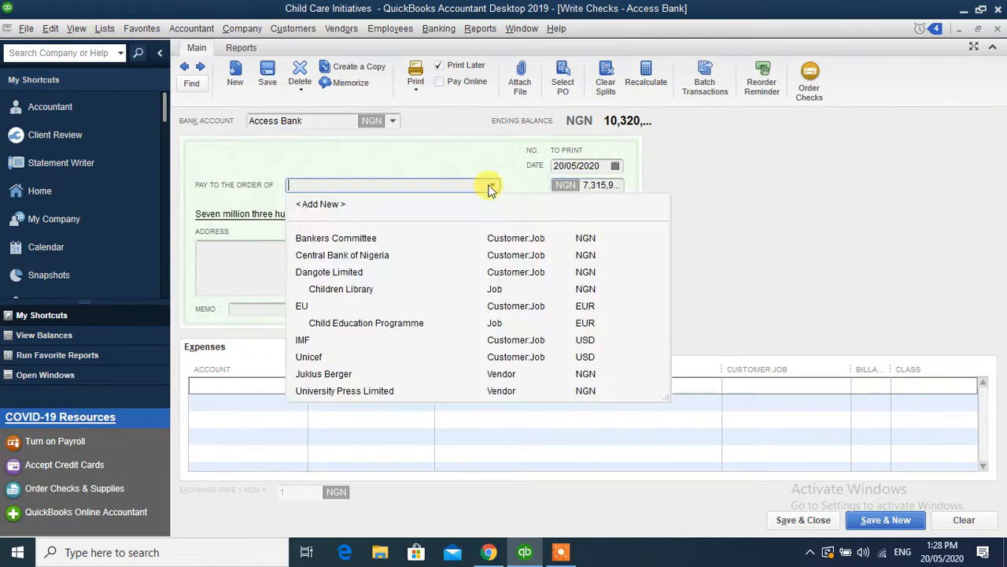
{"action": "left_click", "coordinate": [325, 376]}
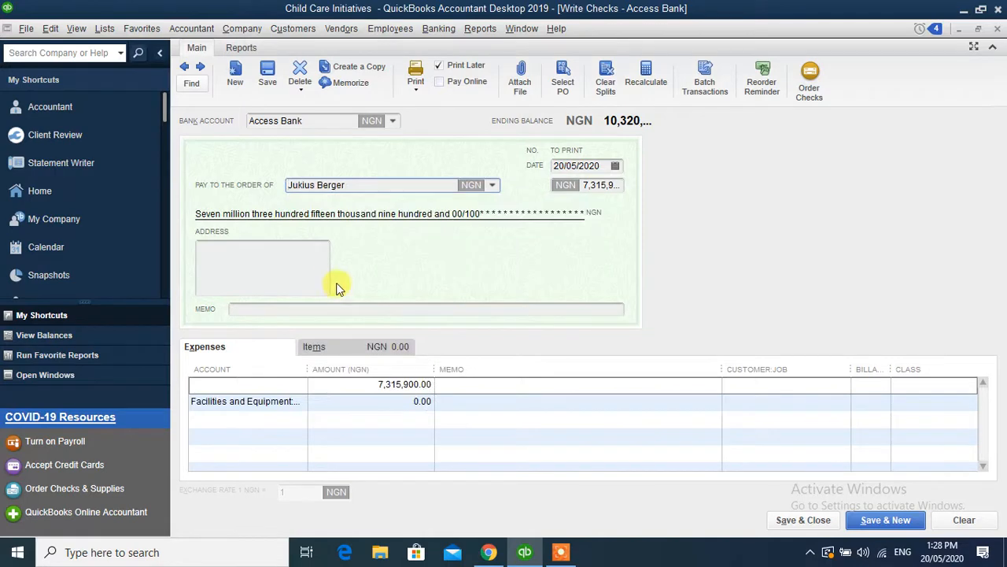
- Clear the prefilled Equip Rental and Maintenance account from the check's zero-amount second expense line
{"action": "left_click", "coordinate": [291, 401]}
{"action": "left_click", "coordinate": [299, 403]}
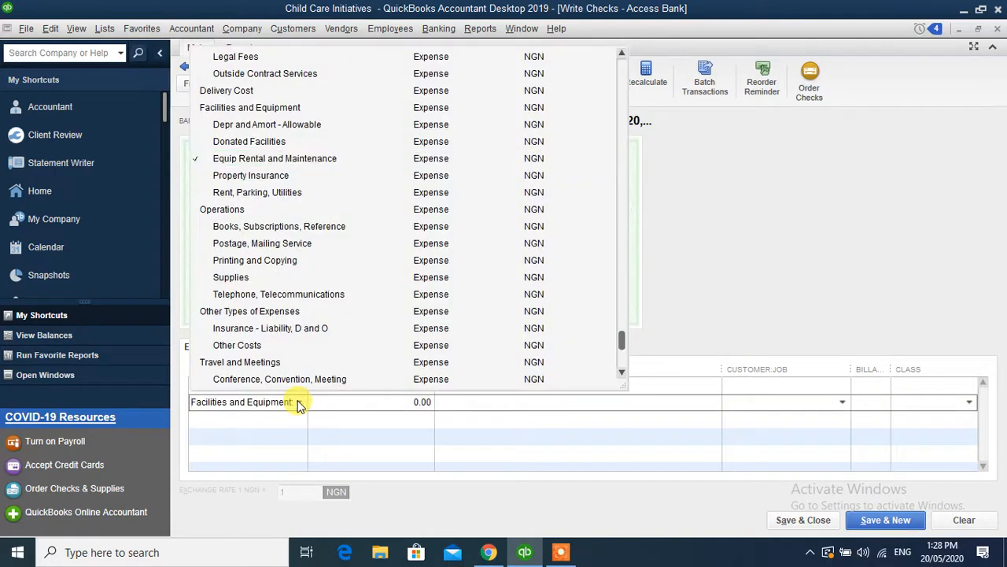
{"action": "key", "text": "Delete"}
{"action": "key", "text": "Delete"}
{"action": "key", "text": "Delete"}
{"action": "key", "text": "Delete"}
{"action": "key", "text": "Delete"}
{"action": "key", "text": "Delete"}
{"action": "key", "text": "Delete"}
{"action": "key", "text": "Delete"}
{"action": "key", "text": "Delete"}
{"action": "key", "text": "Delete"}
{"action": "key", "text": "Delete"}
{"action": "key", "text": "Delete"}
{"action": "key", "text": "Delete"}
{"action": "key", "text": "Delete"}
{"action": "key", "text": "Delete"}
{"action": "key", "text": "Delete"}
{"action": "key", "text": "Delete"}
{"action": "key", "text": "Delete"}
{"action": "key", "text": "Delete"}
{"action": "key", "text": "Delete"}
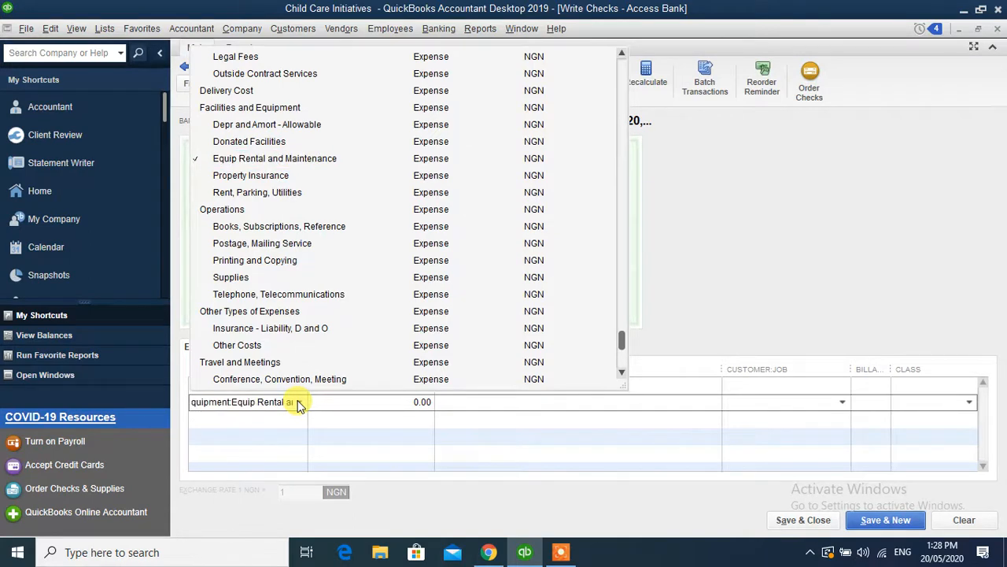
{"action": "key", "text": "Delete"}
{"action": "key", "text": "Delete"}
{"action": "key", "text": "Delete"}
{"action": "key", "text": "Delete"}
{"action": "key", "text": "Delete"}
{"action": "key", "text": "Delete"}
{"action": "key", "text": "Delete"}
{"action": "key", "text": "Delete"}
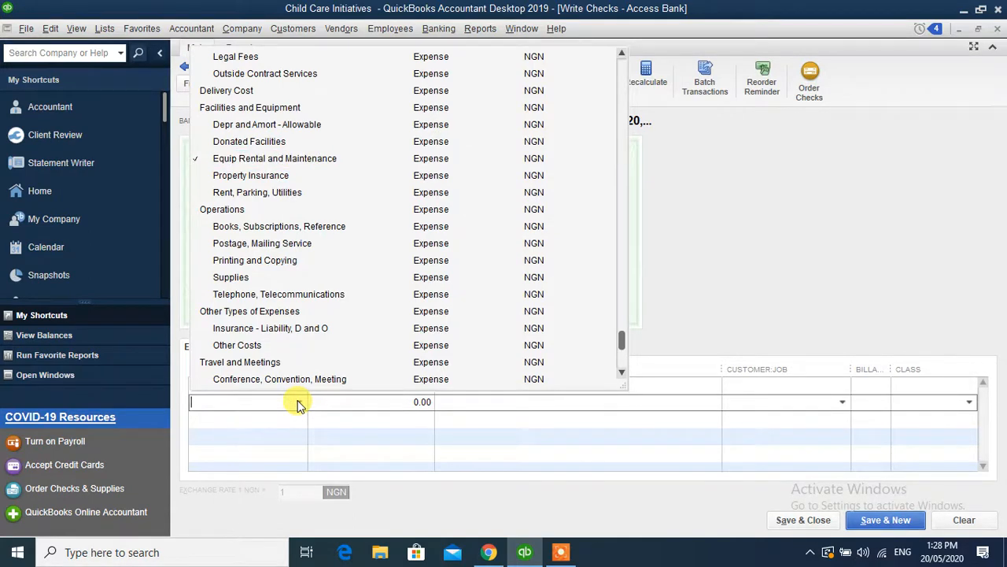
{"action": "left_click", "coordinate": [332, 403]}
- Enter Construction of Classroom as the account of the check's 7,315,900 expense line
{"action": "left_click", "coordinate": [292, 390]}
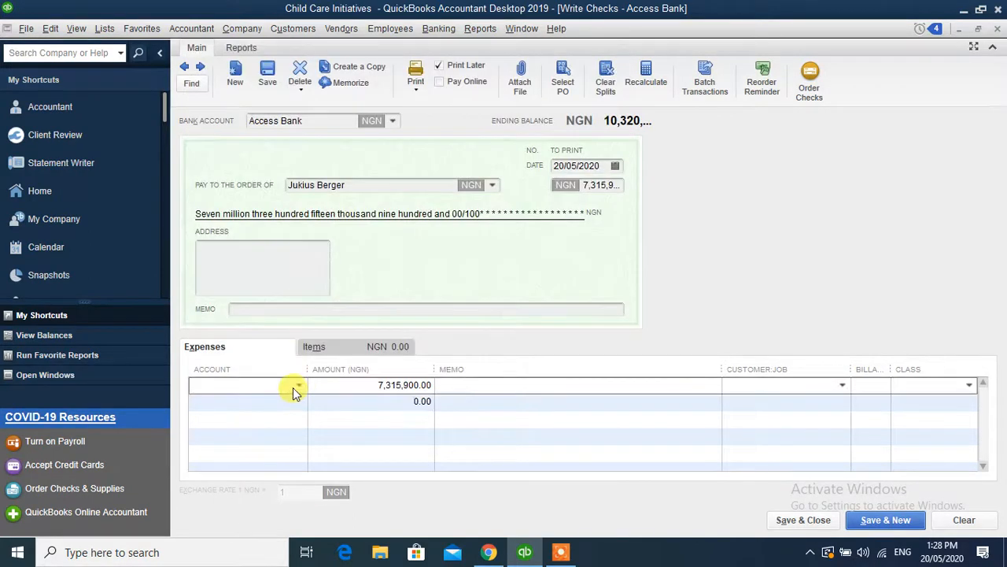
{"action": "type", "text": "Co"}
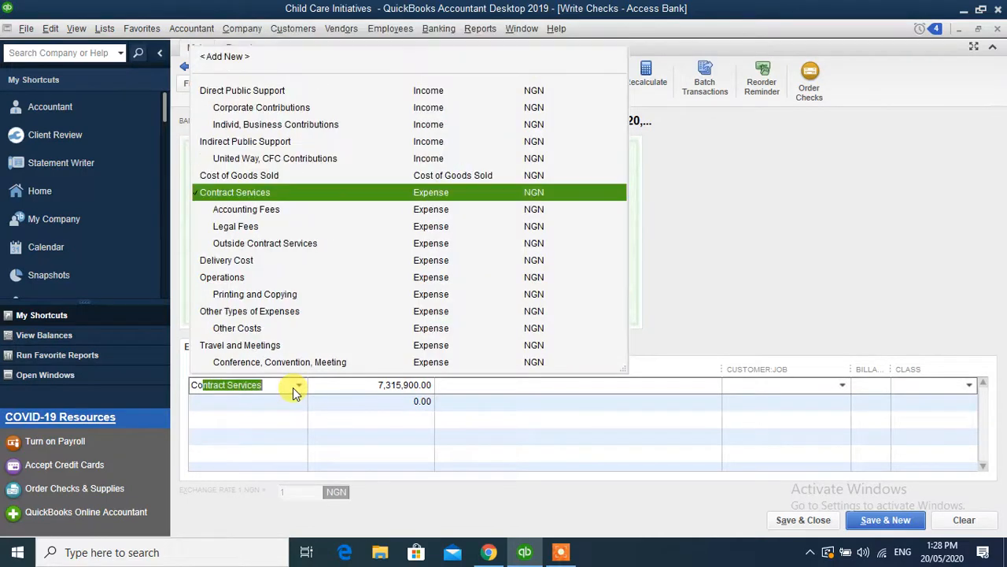
{"action": "type", "text": "ons"}
{"action": "key", "text": "BackSpace"}
{"action": "key", "text": "BackSpace"}
{"action": "key", "text": "BackSpace"}
{"action": "key", "text": "BackSpace"}
{"action": "key", "text": "BackSpace"}
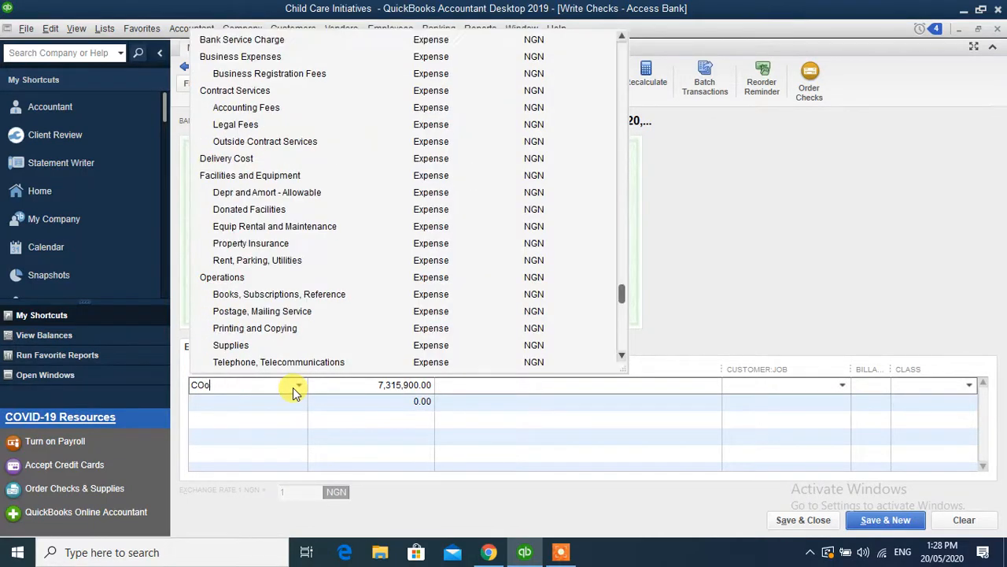
{"action": "type", "text": "C"}
{"action": "type", "text": "onstr"}
{"action": "type", "text": "uction of C"}
{"action": "type", "text": "lassroom"}
{"action": "key", "text": "Tab"}
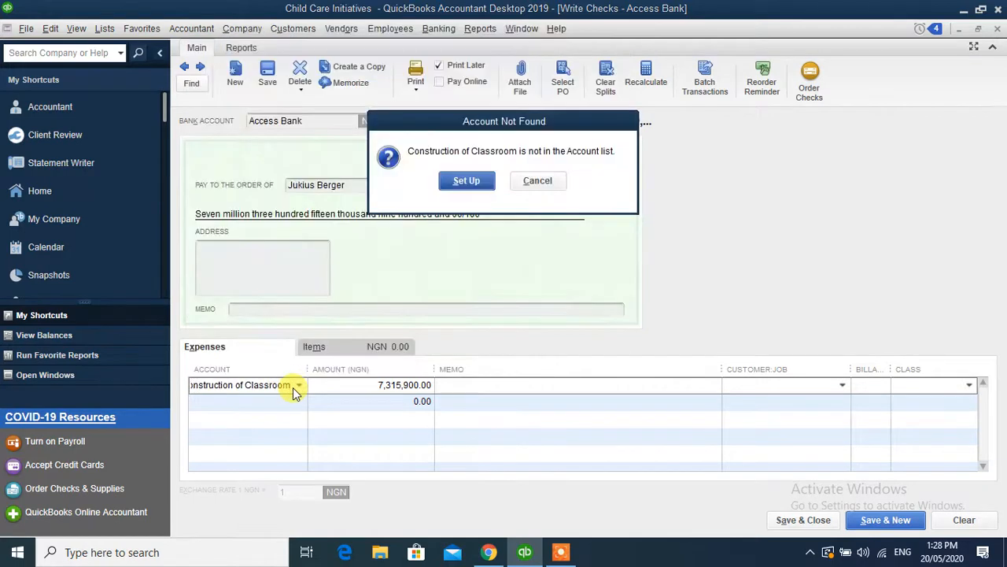
- Set up Construction of Classroom as a new account of type Fixed Asset and save it
{"action": "left_click", "coordinate": [468, 186]}
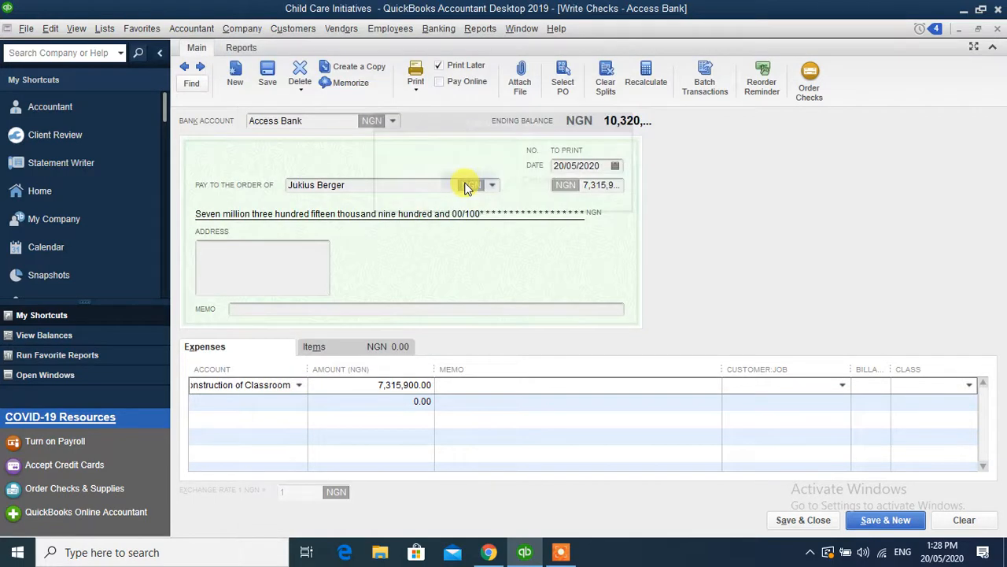
{"action": "left_click", "coordinate": [358, 235]}
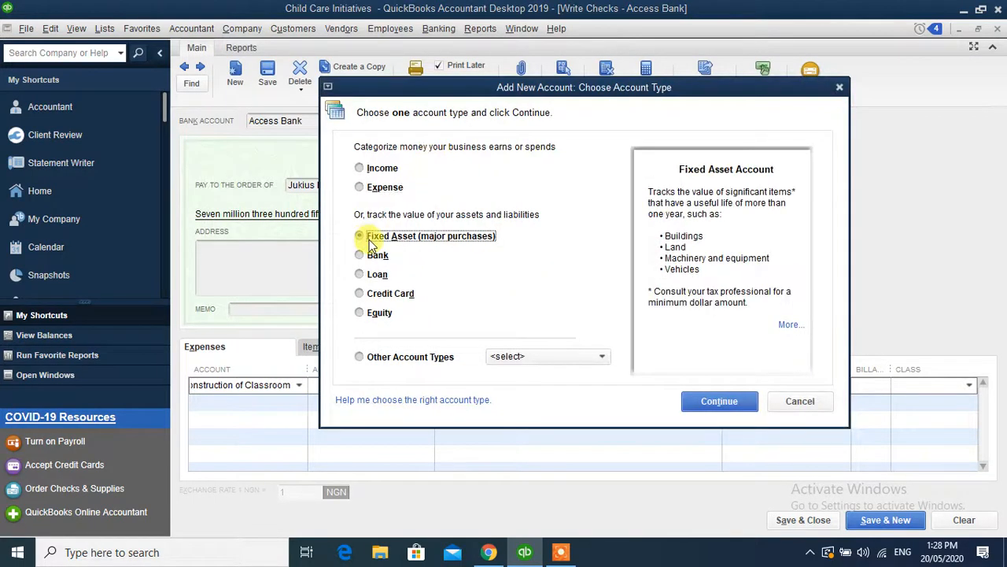
{"action": "left_click", "coordinate": [718, 401]}
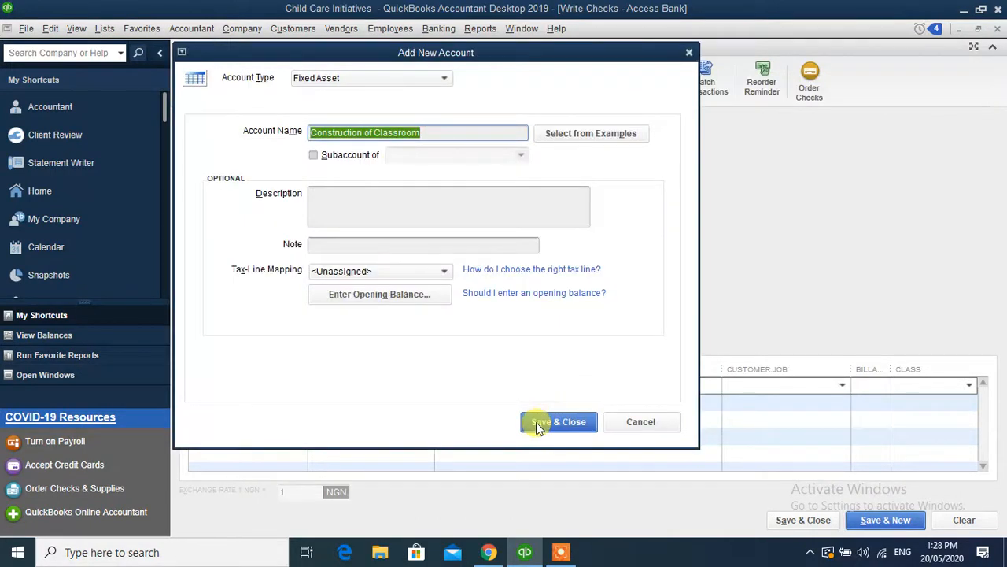
{"action": "left_click", "coordinate": [536, 422]}
- Assign the expense line to the EU job Child Education Programme and save the check without a class
{"action": "left_click", "coordinate": [843, 385]}
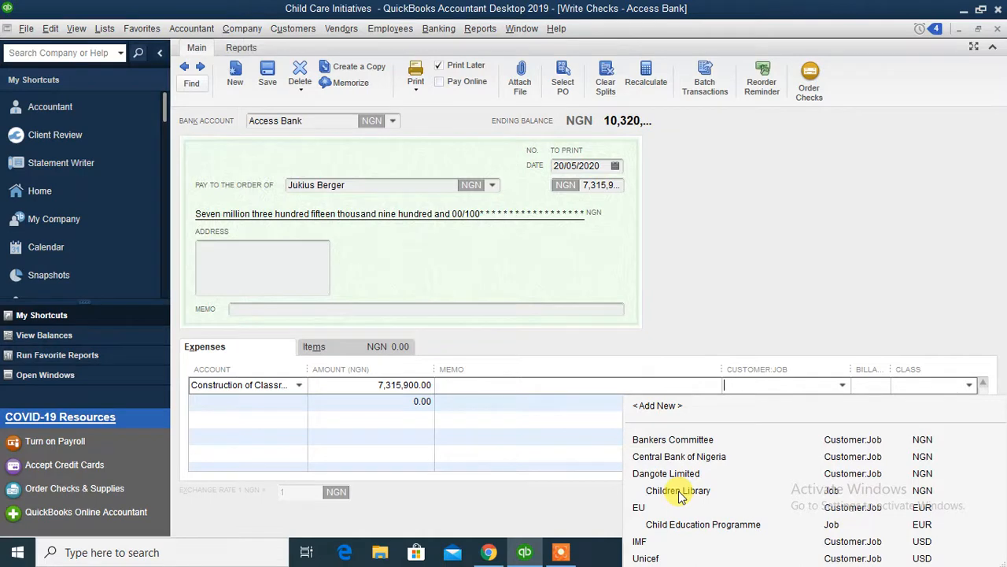
{"action": "left_click", "coordinate": [680, 526]}
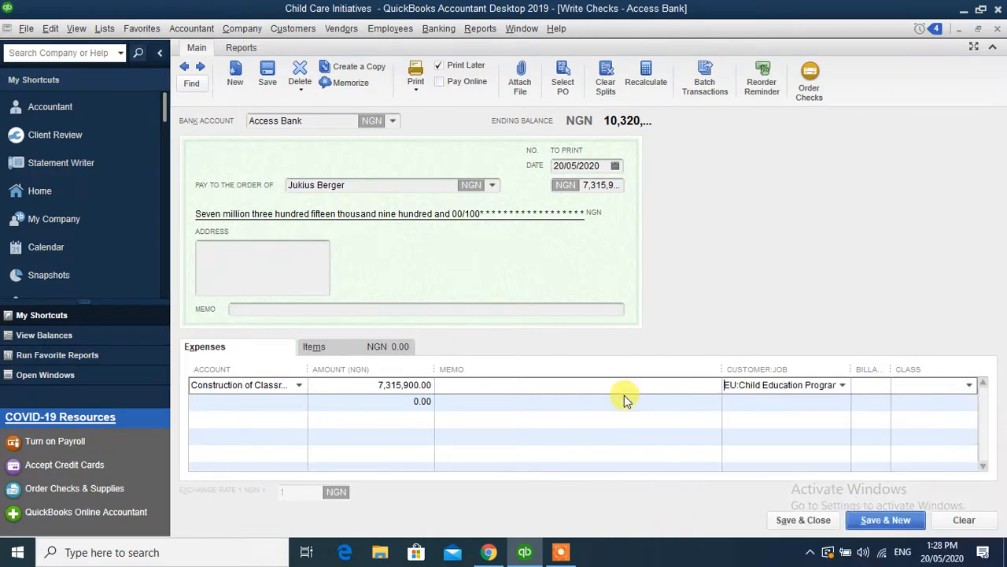
{"action": "left_click", "coordinate": [587, 386]}
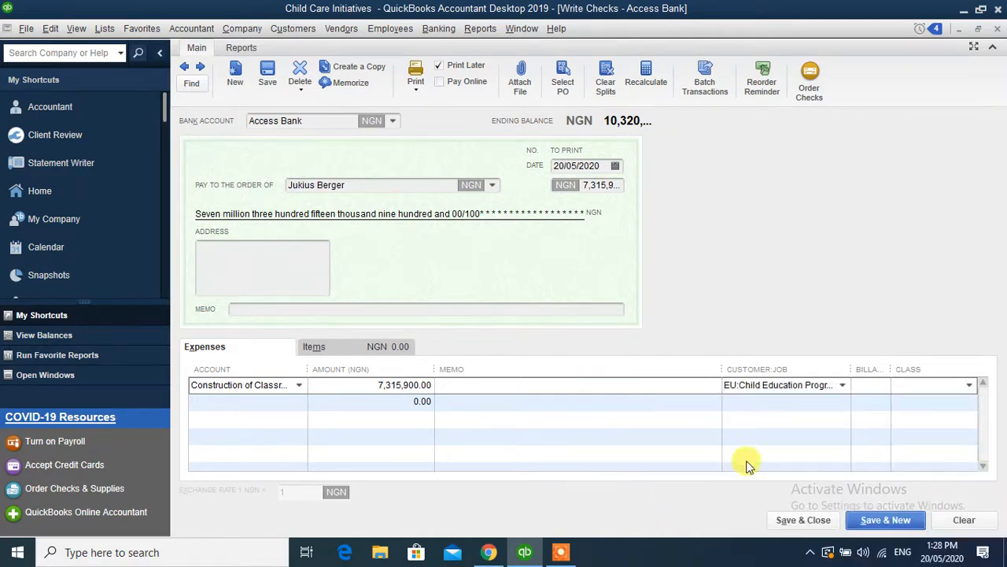
{"action": "left_click", "coordinate": [804, 523]}
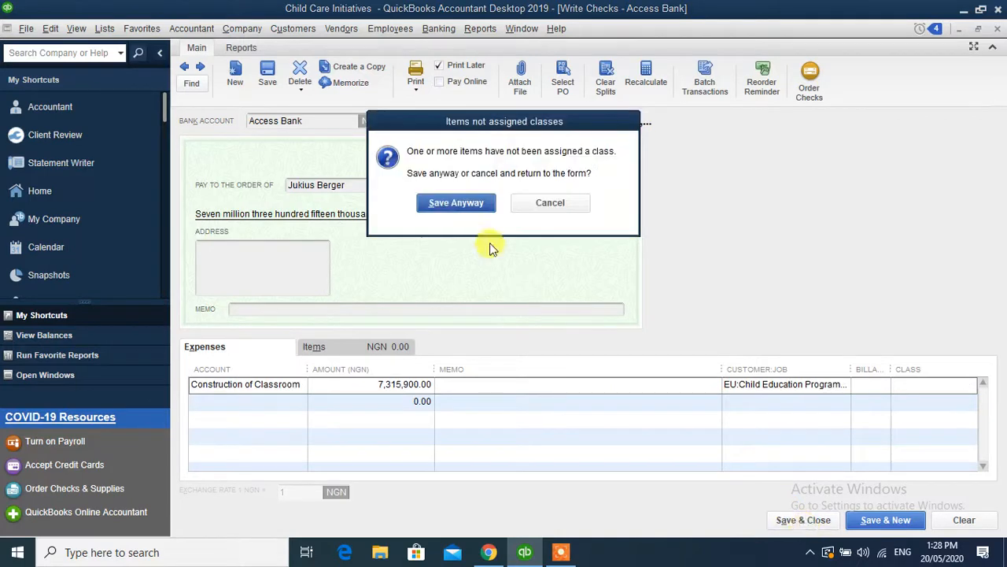
{"action": "left_click", "coordinate": [461, 202]}
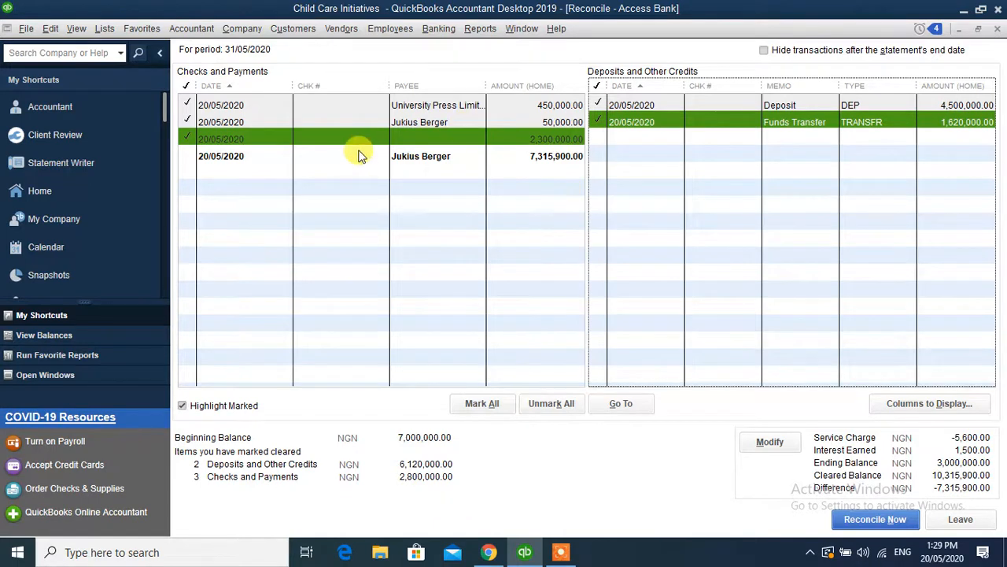
- Mark the 7,315,900 check as cleared and complete the Access Bank reconciliation
{"action": "left_click", "coordinate": [188, 151]}
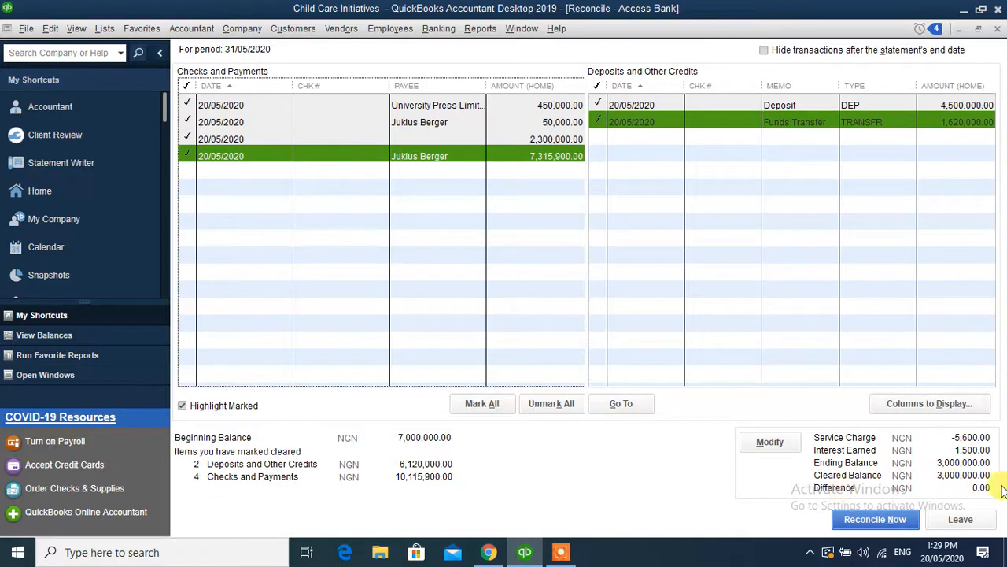
{"action": "left_click", "coordinate": [868, 521]}
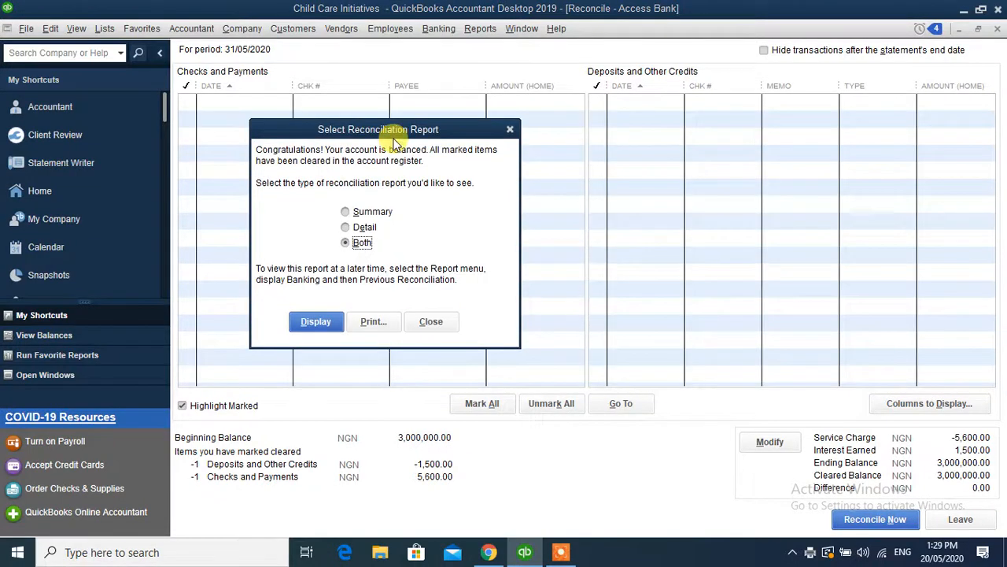
- Display both the summary and detail reconciliation reports, review them, and return to the home page
{"action": "left_click", "coordinate": [323, 320]}
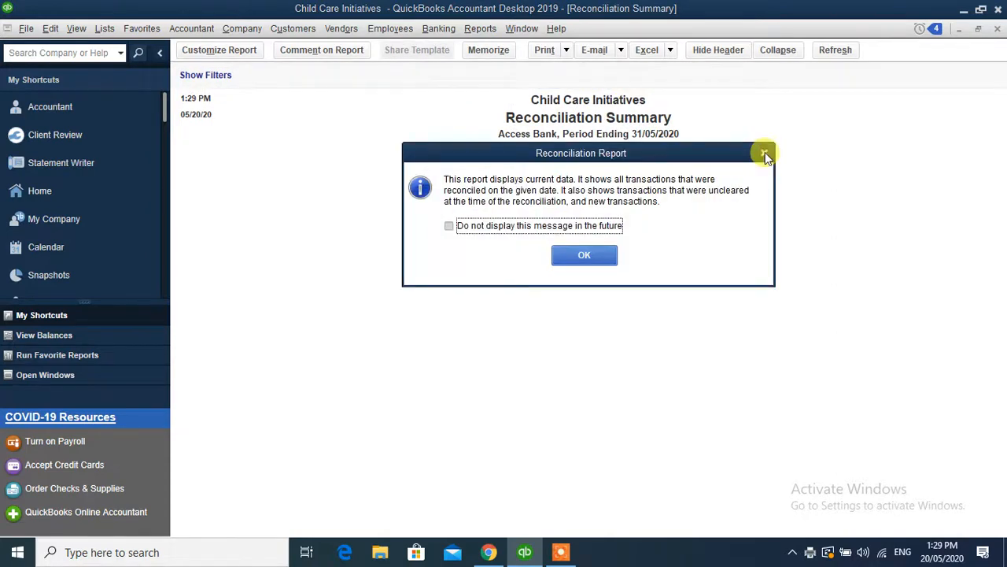
{"action": "left_click", "coordinate": [765, 154]}
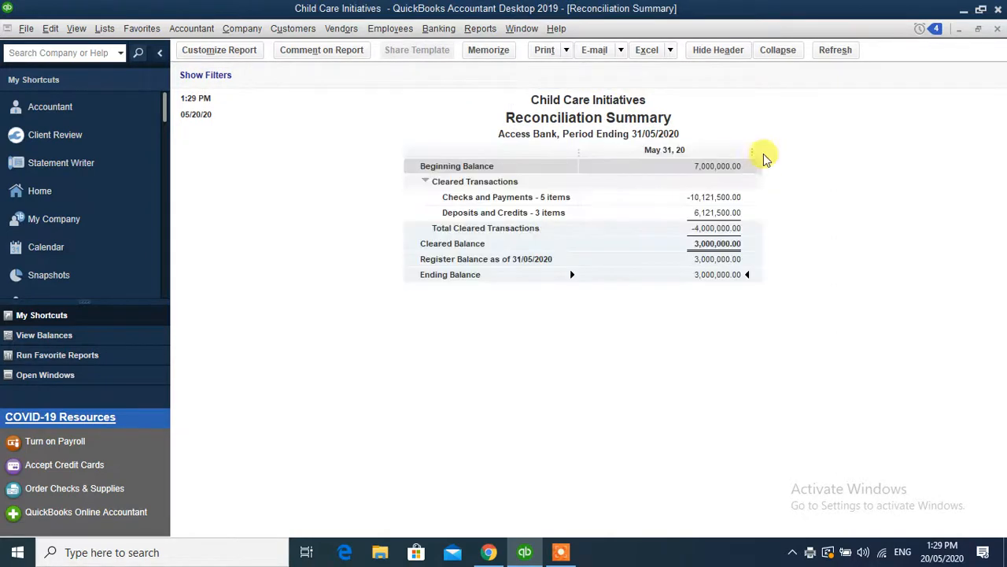
{"action": "left_click", "coordinate": [998, 29]}
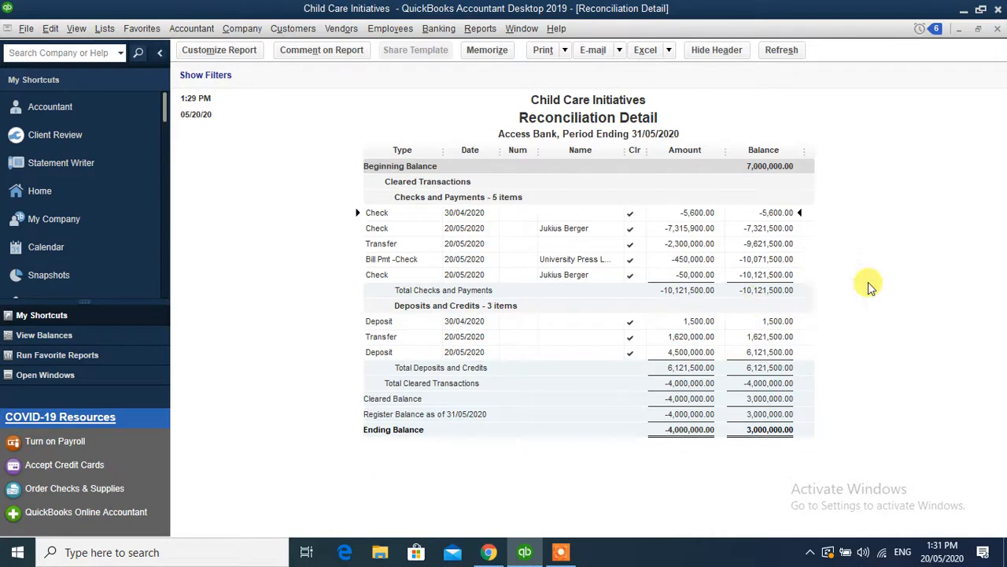
{"action": "left_click", "coordinate": [66, 193]}
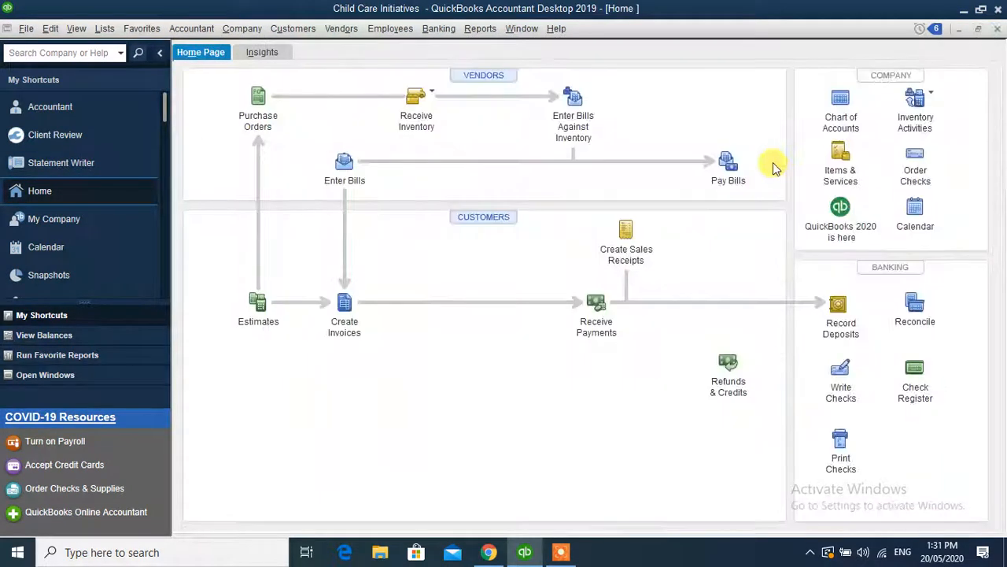